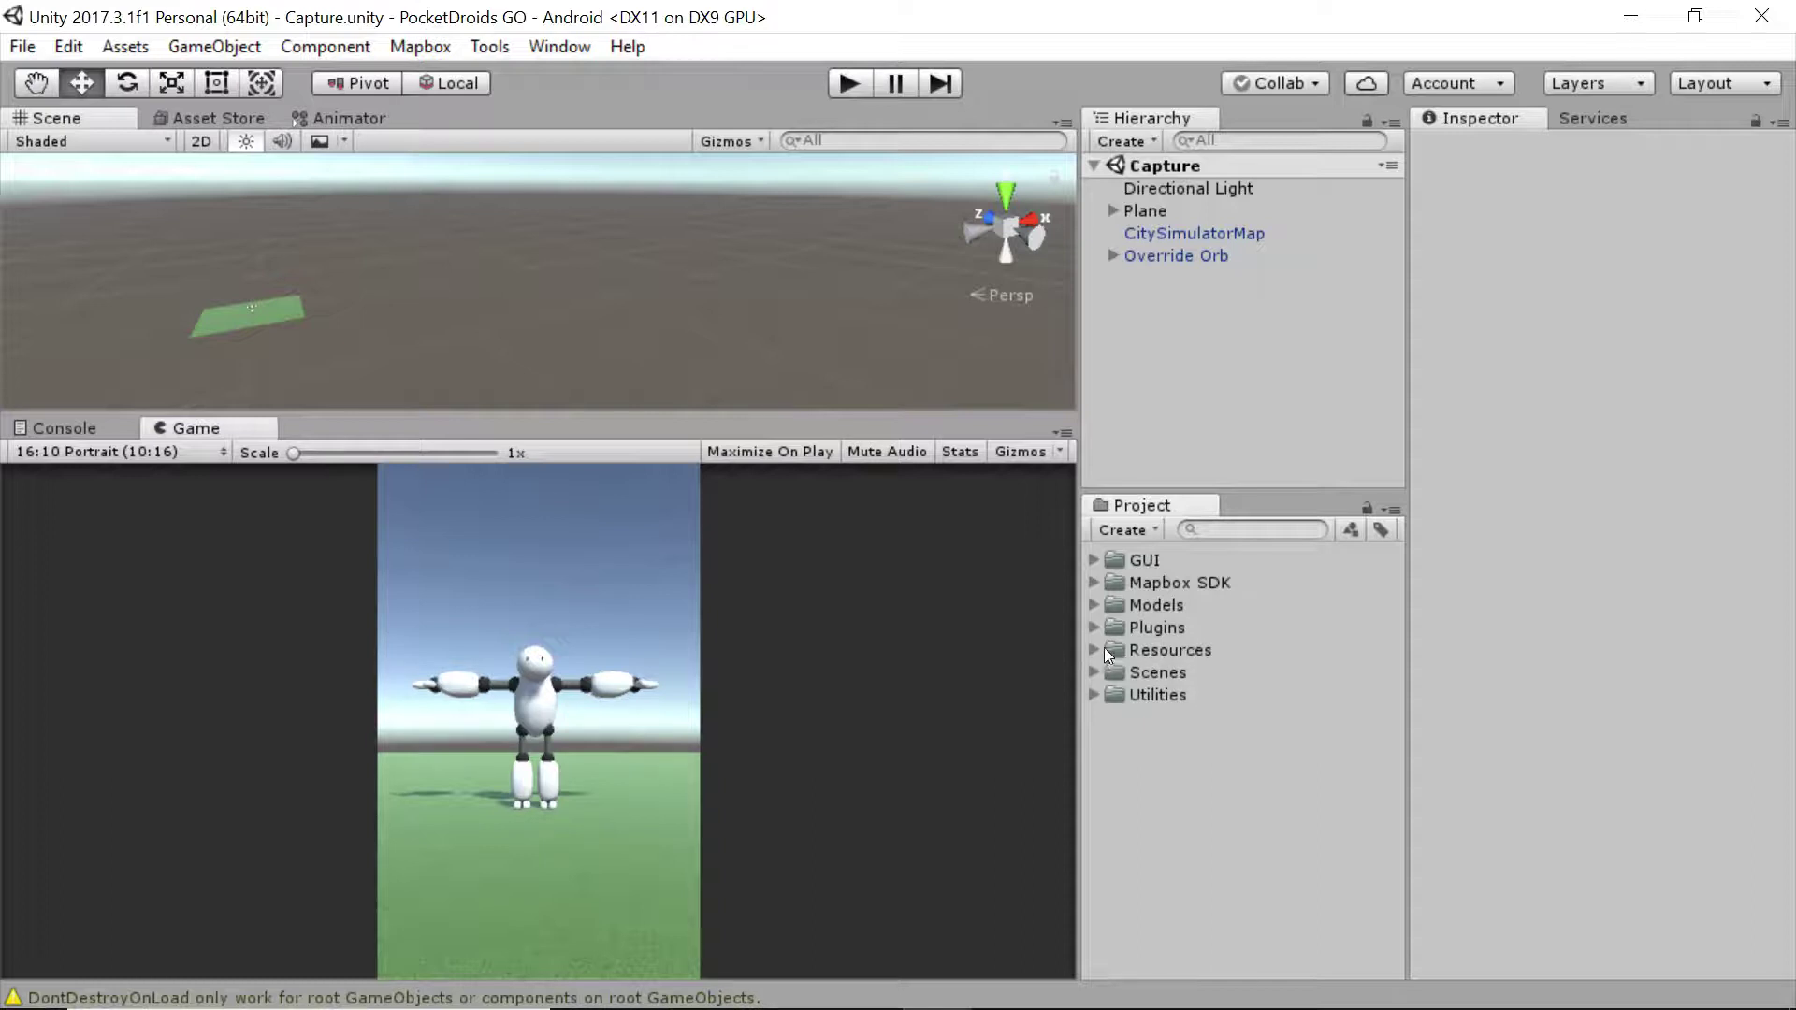
- Import the Fail Badge, Success Badge and Override Orb Count Badge images into the project's GUI folder
click(1093, 560)
click(1155, 560)
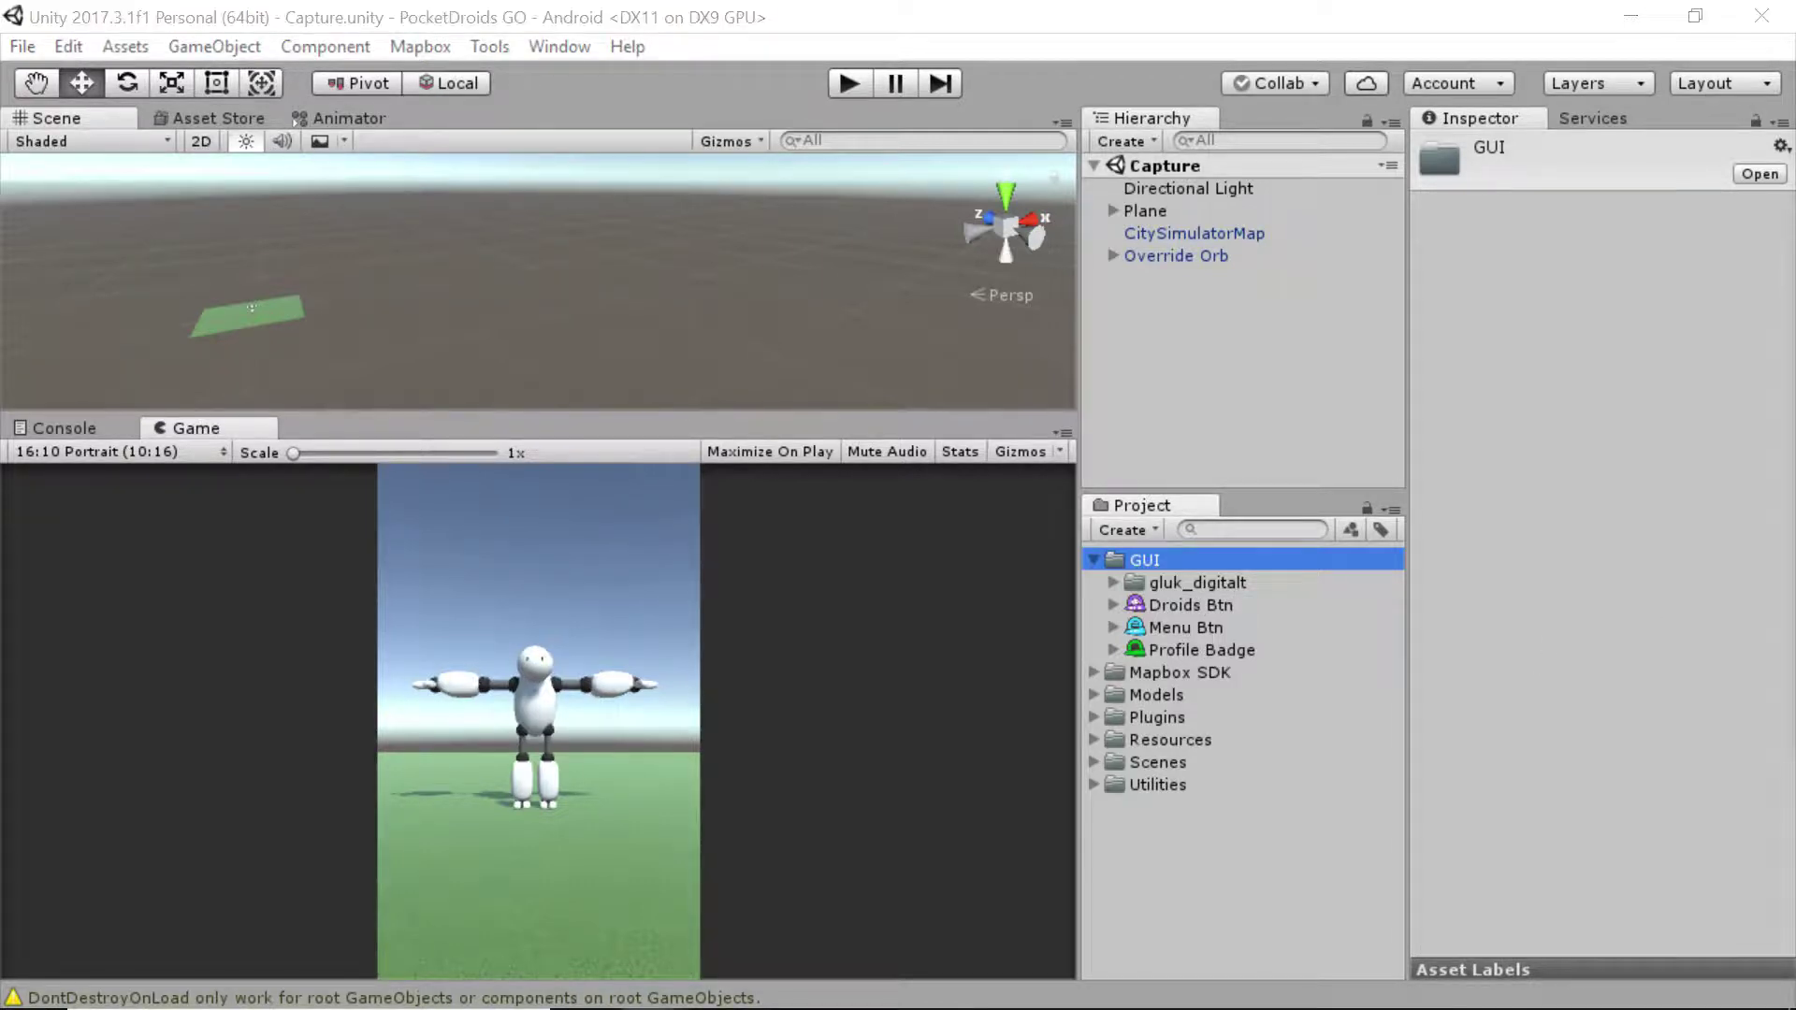
click(1760, 174)
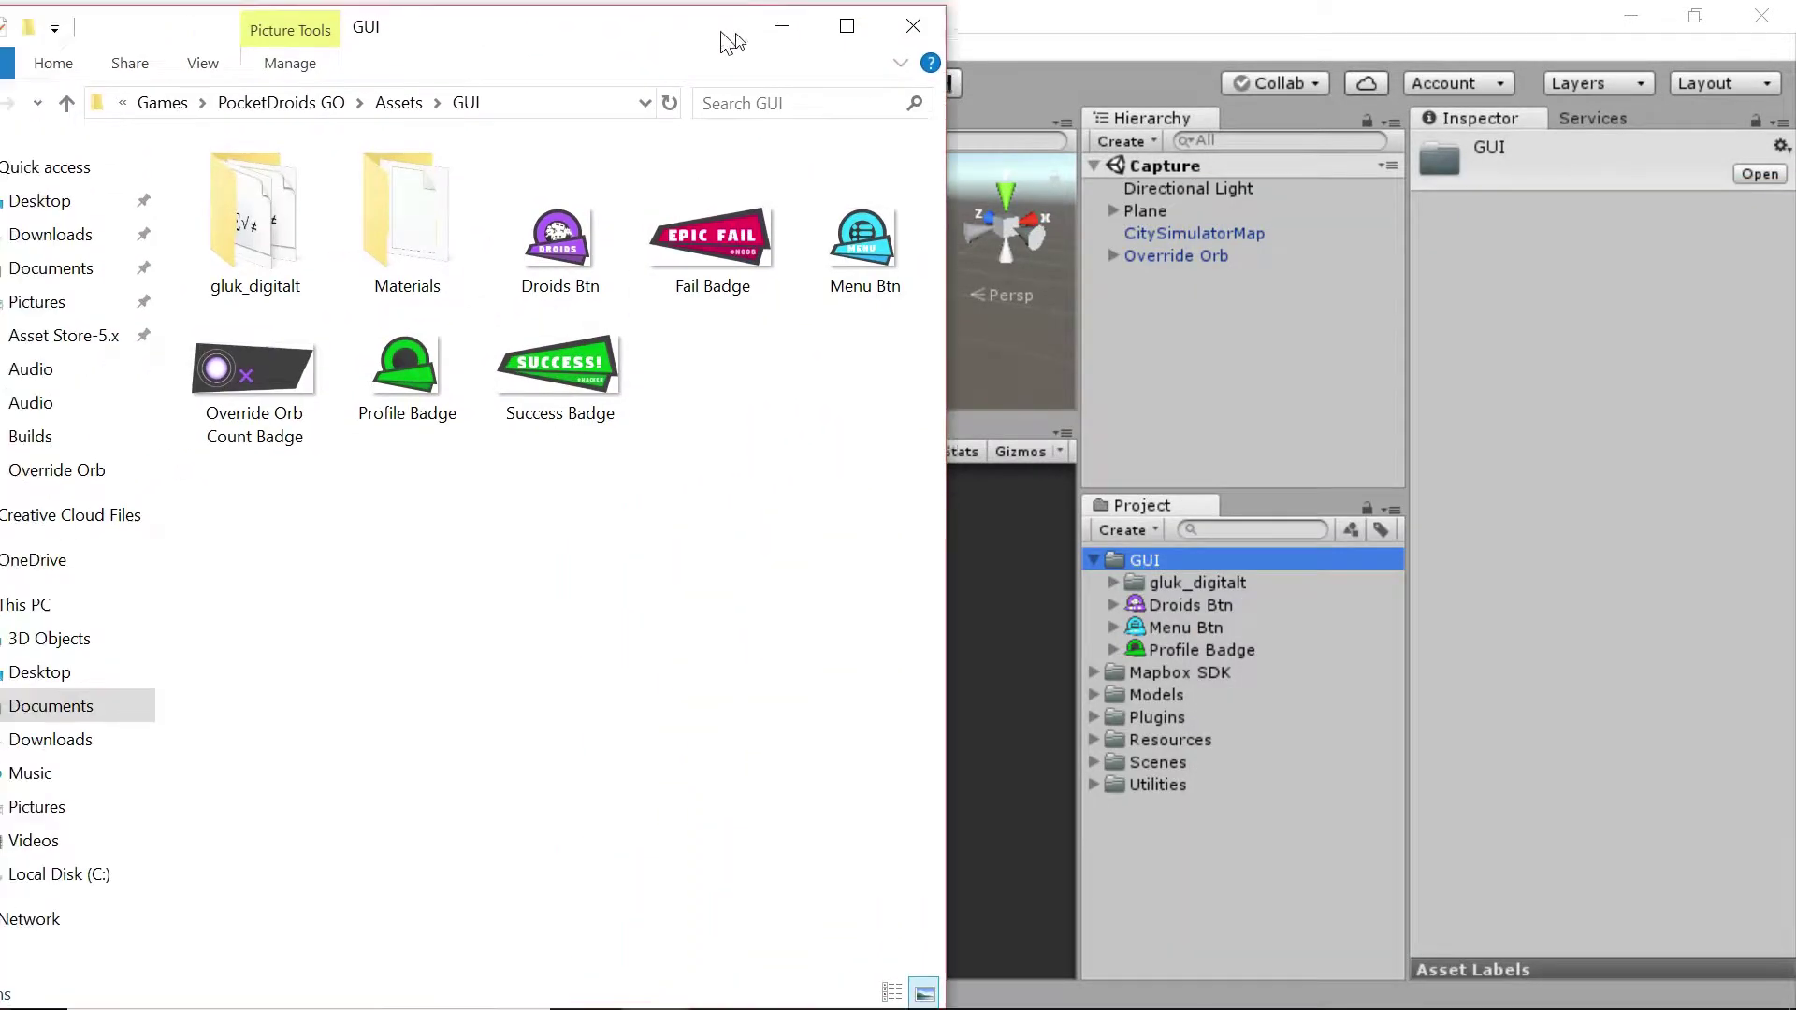
click(753, 254)
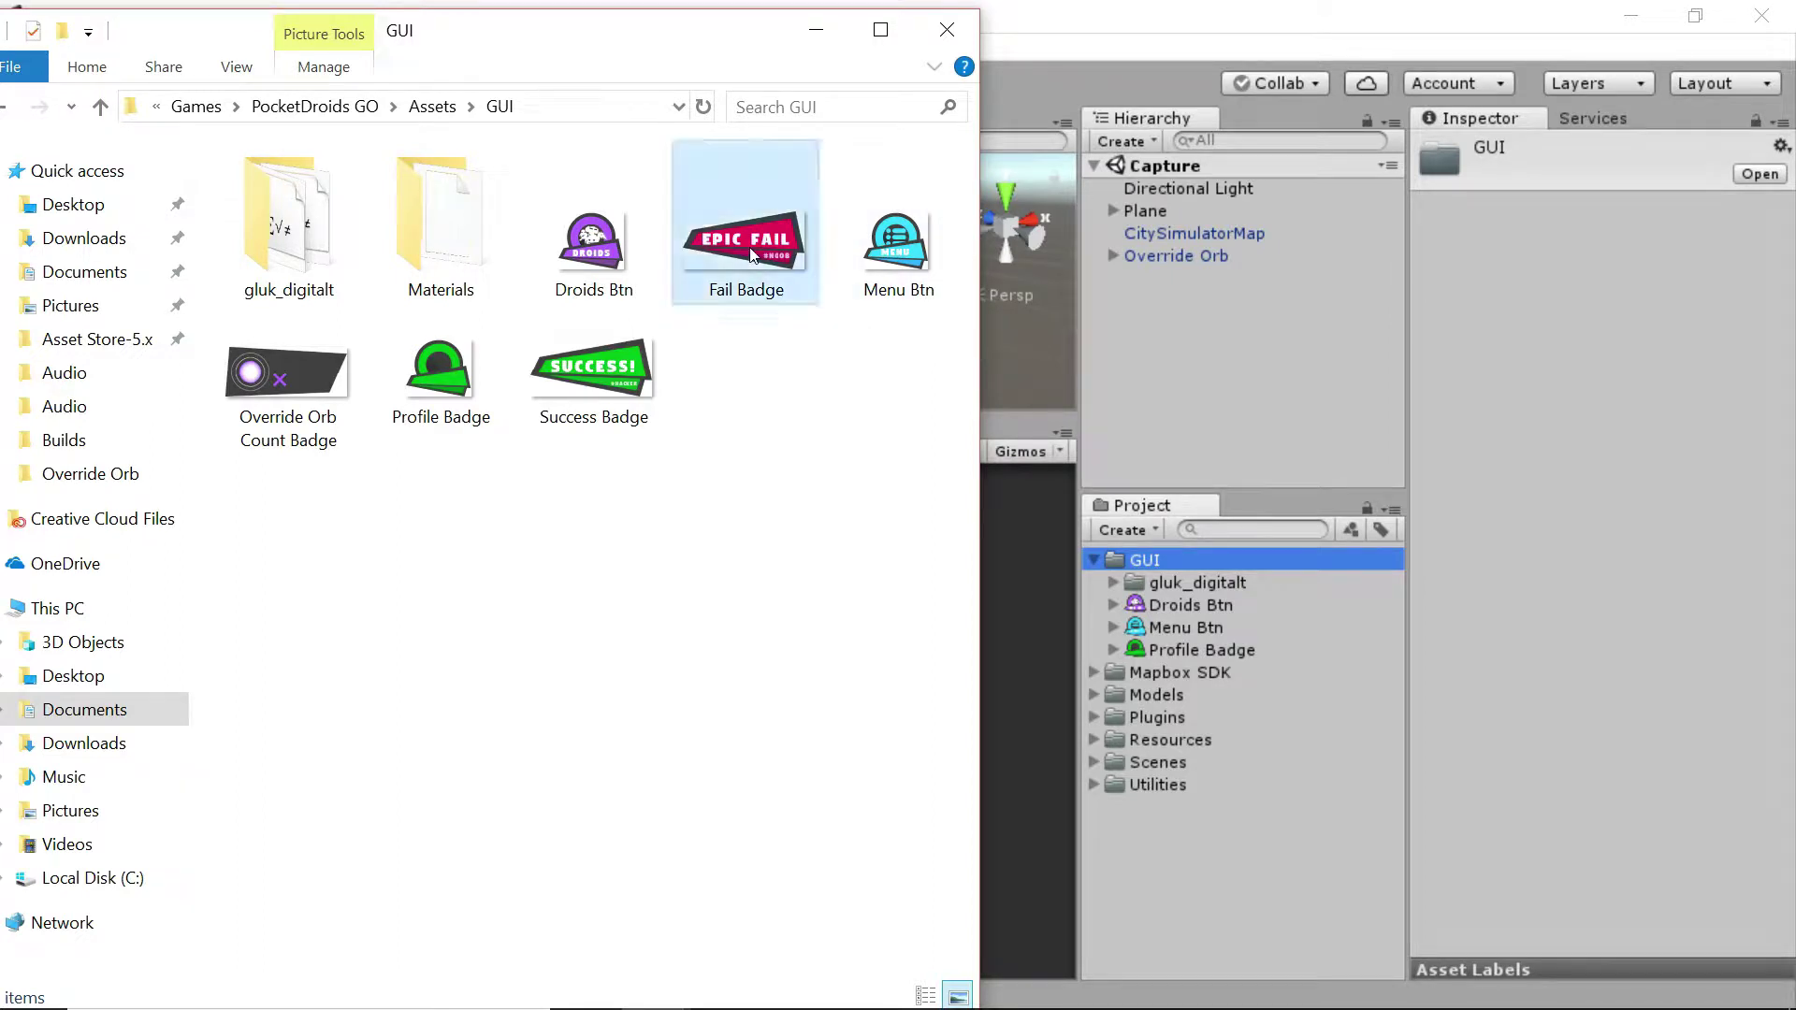
ctrl+click(571, 402)
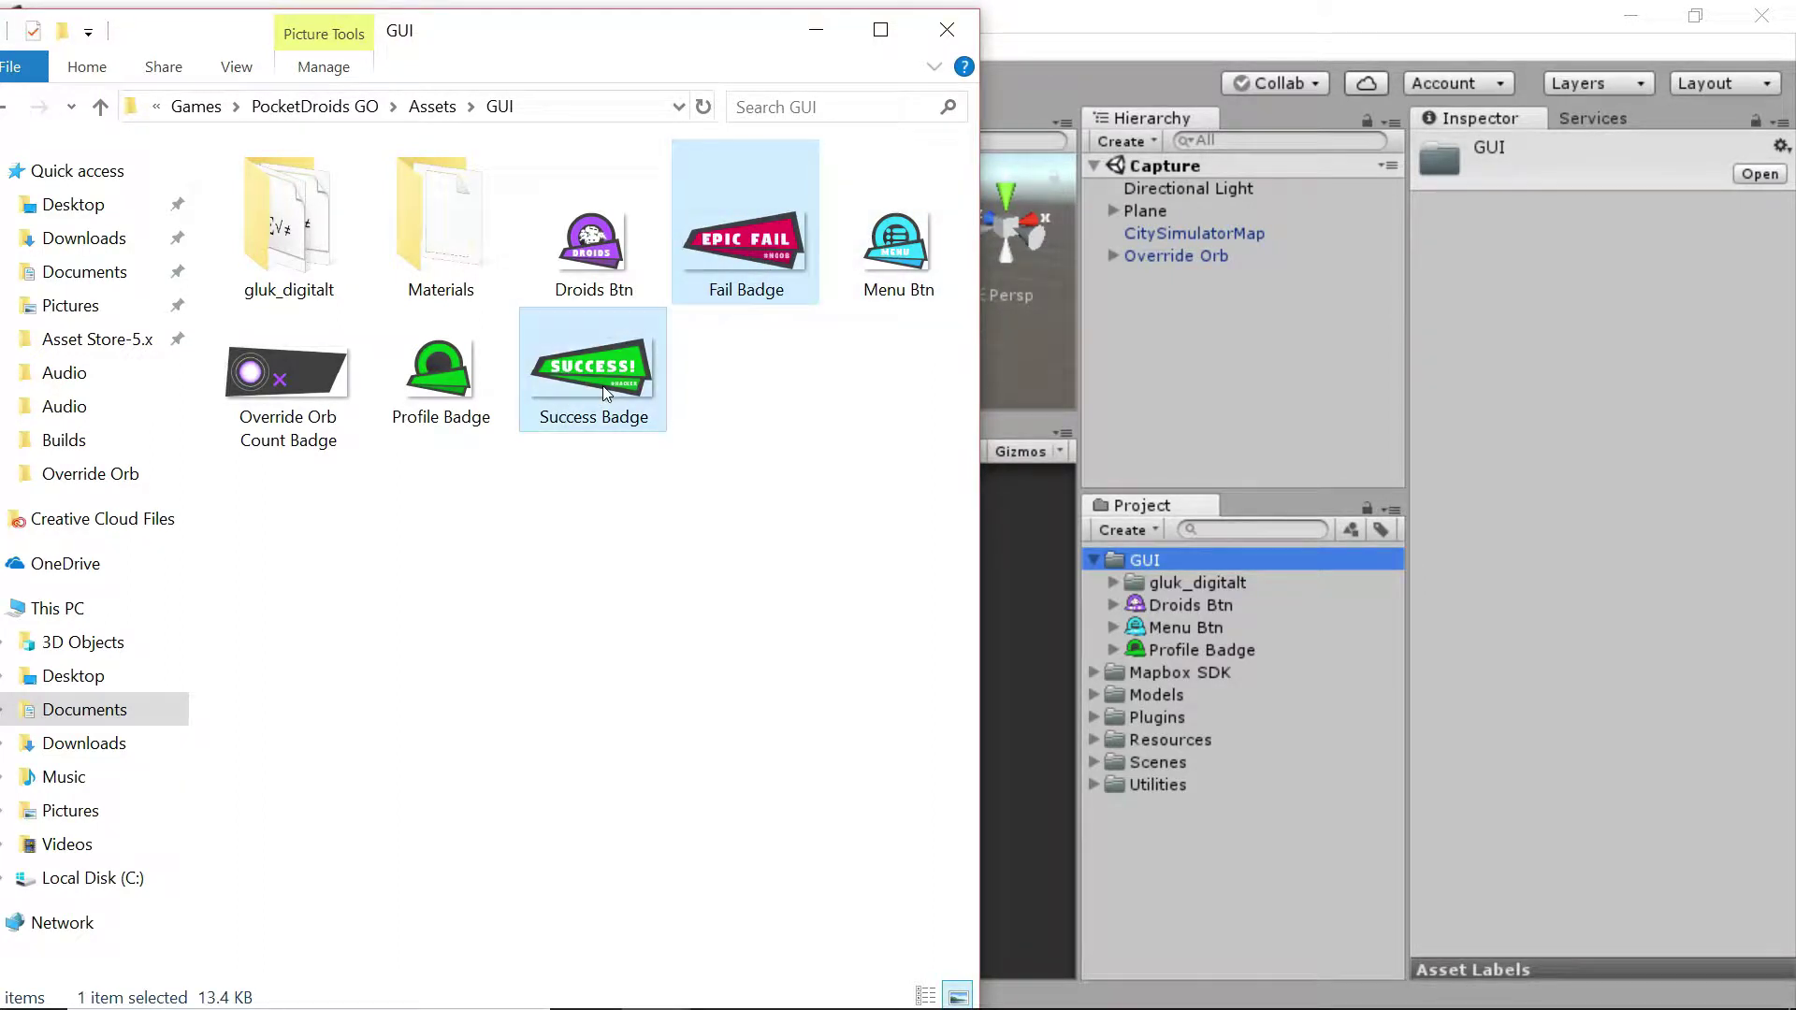
ctrl+click(269, 384)
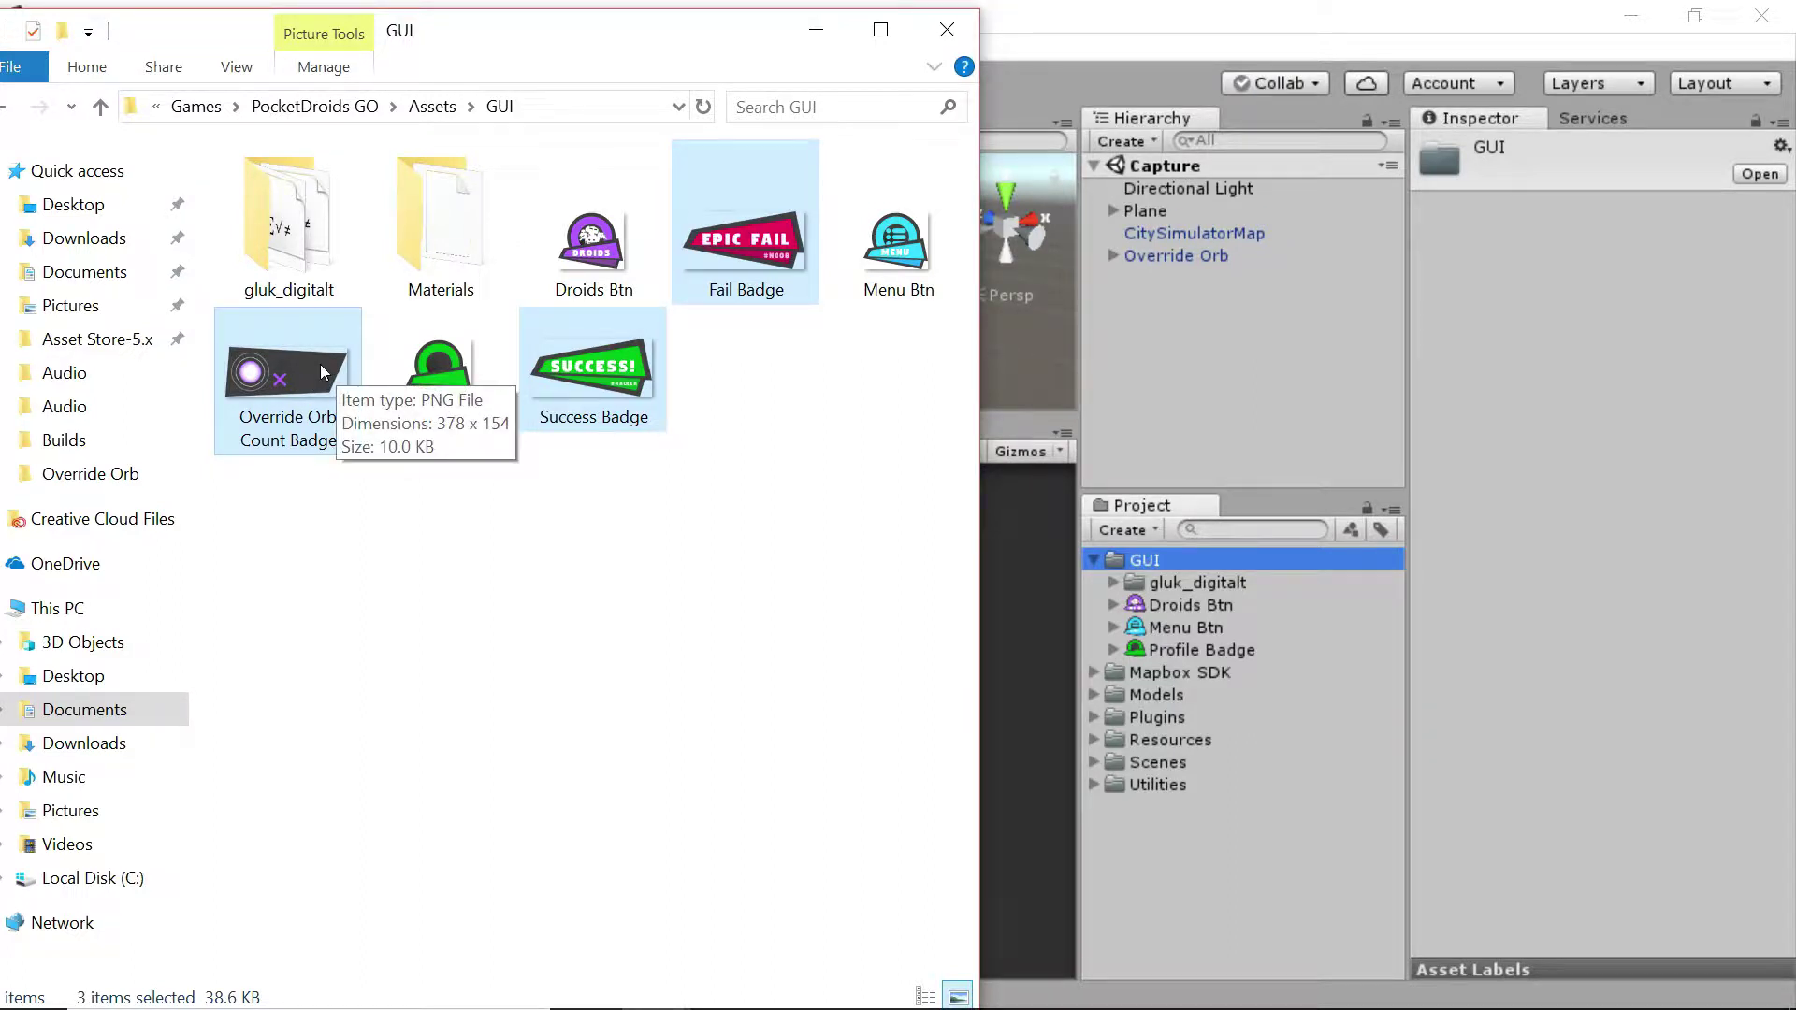
drag(293, 368, 1160, 556)
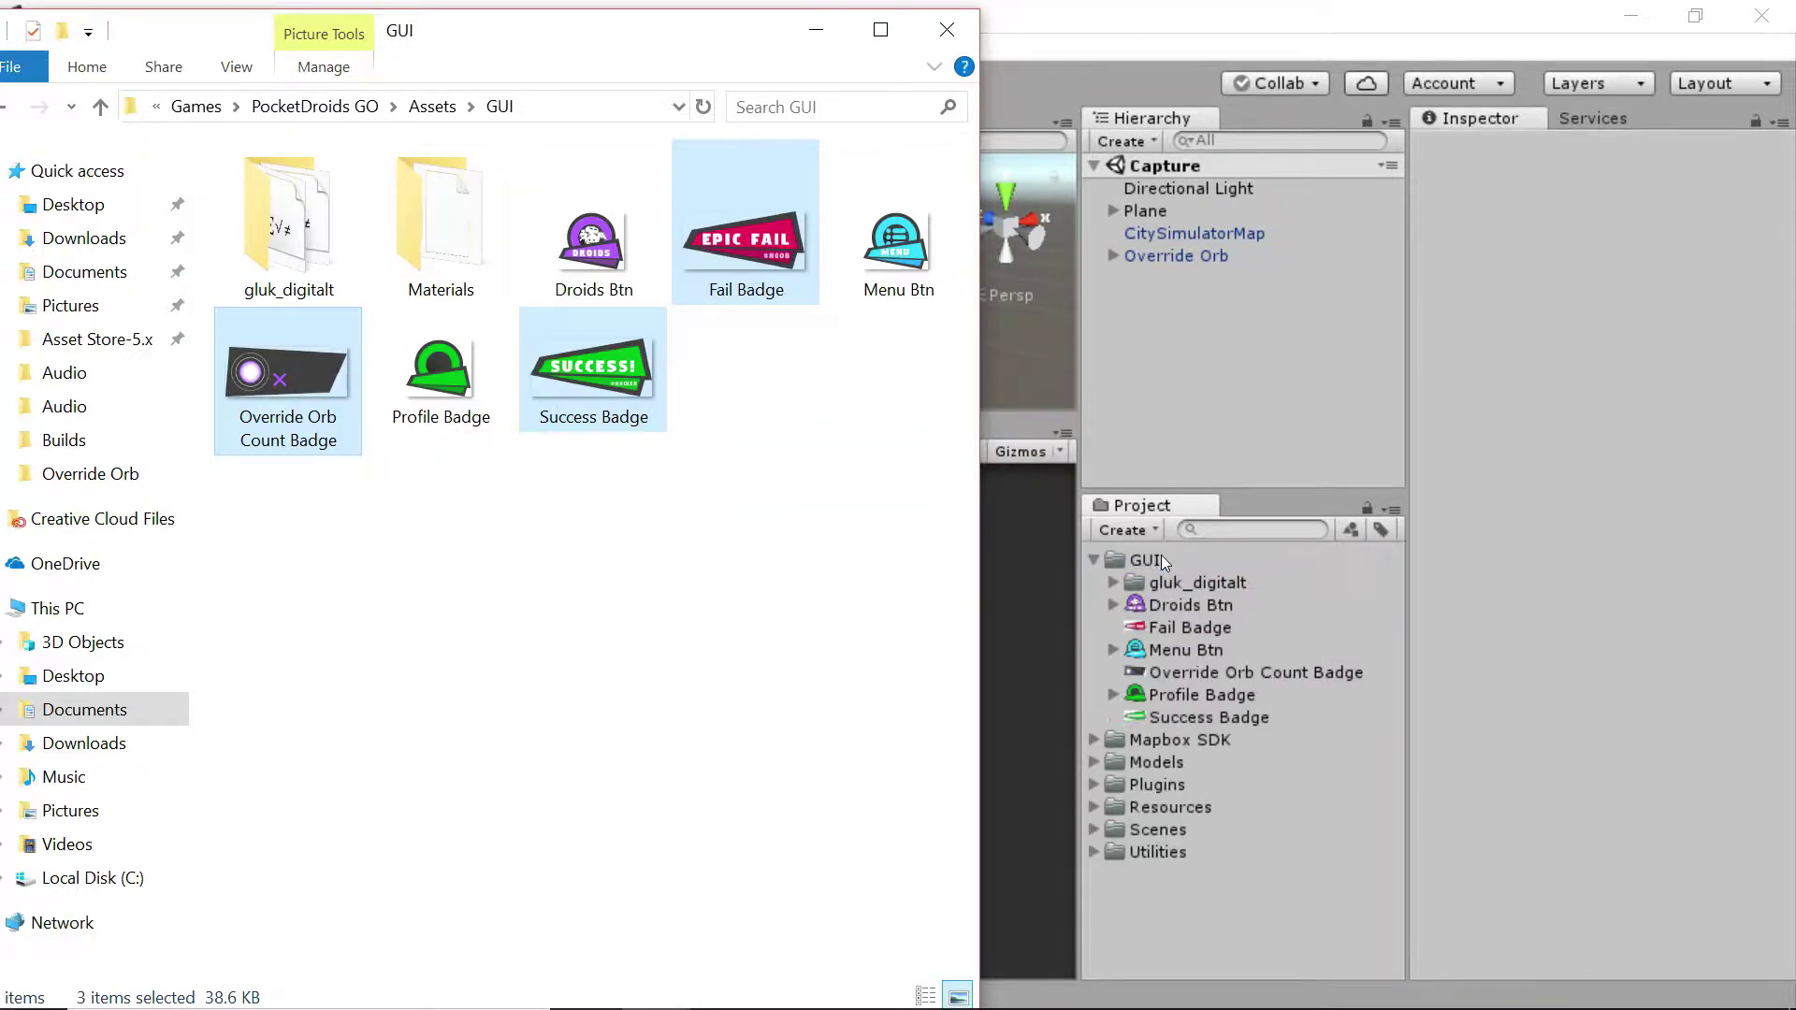
click(756, 574)
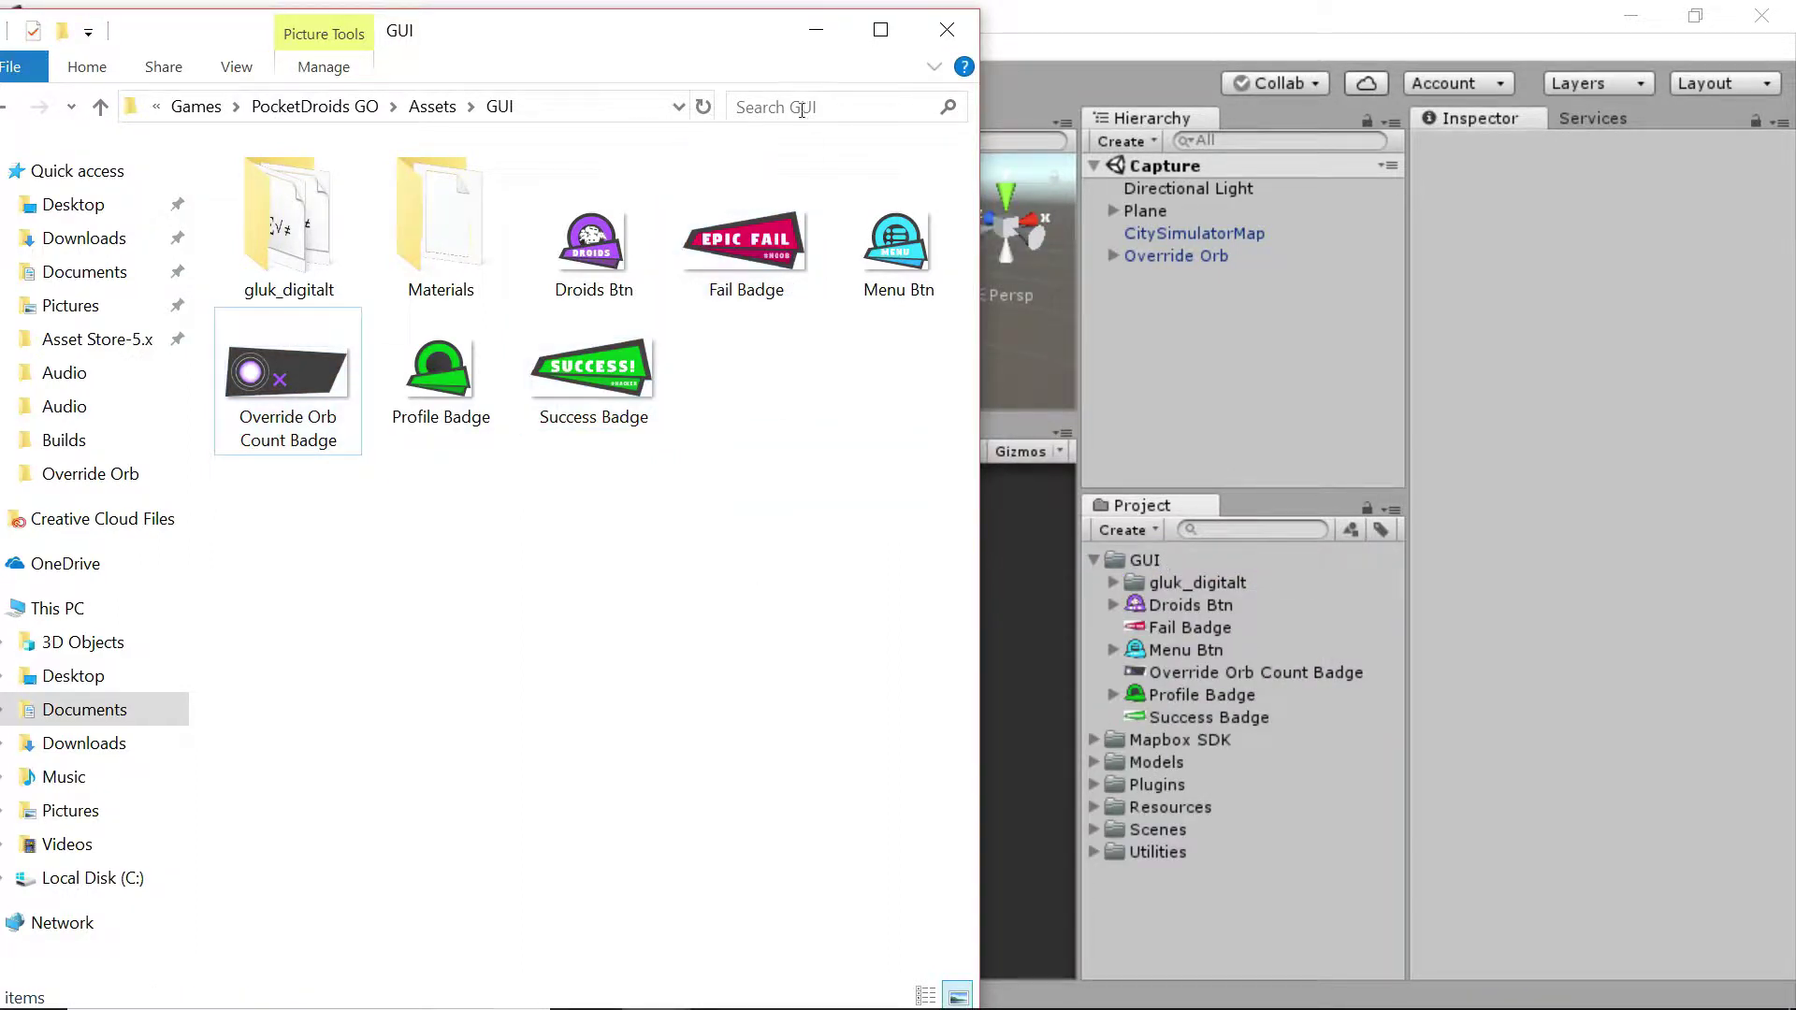
click(816, 29)
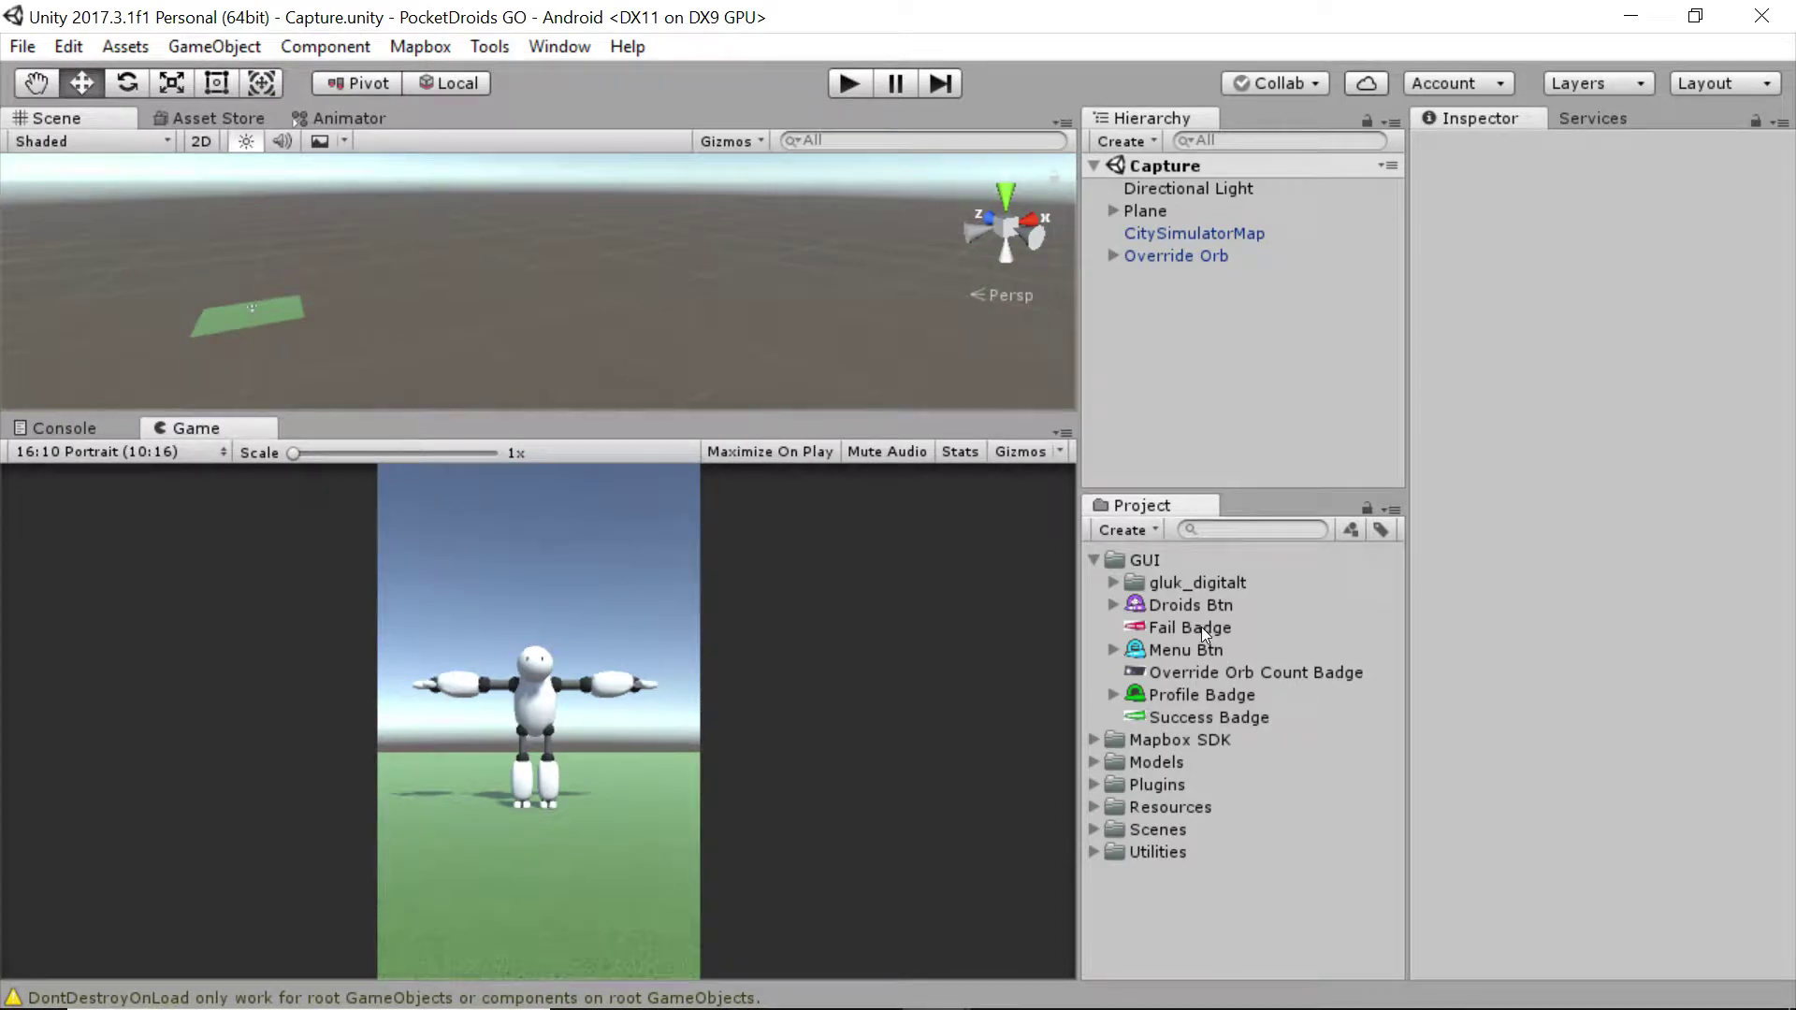
- Set the three new badge textures to Sprite (2D and UI) with Alpha Is Transparency enabled, and apply the import settings
click(1201, 627)
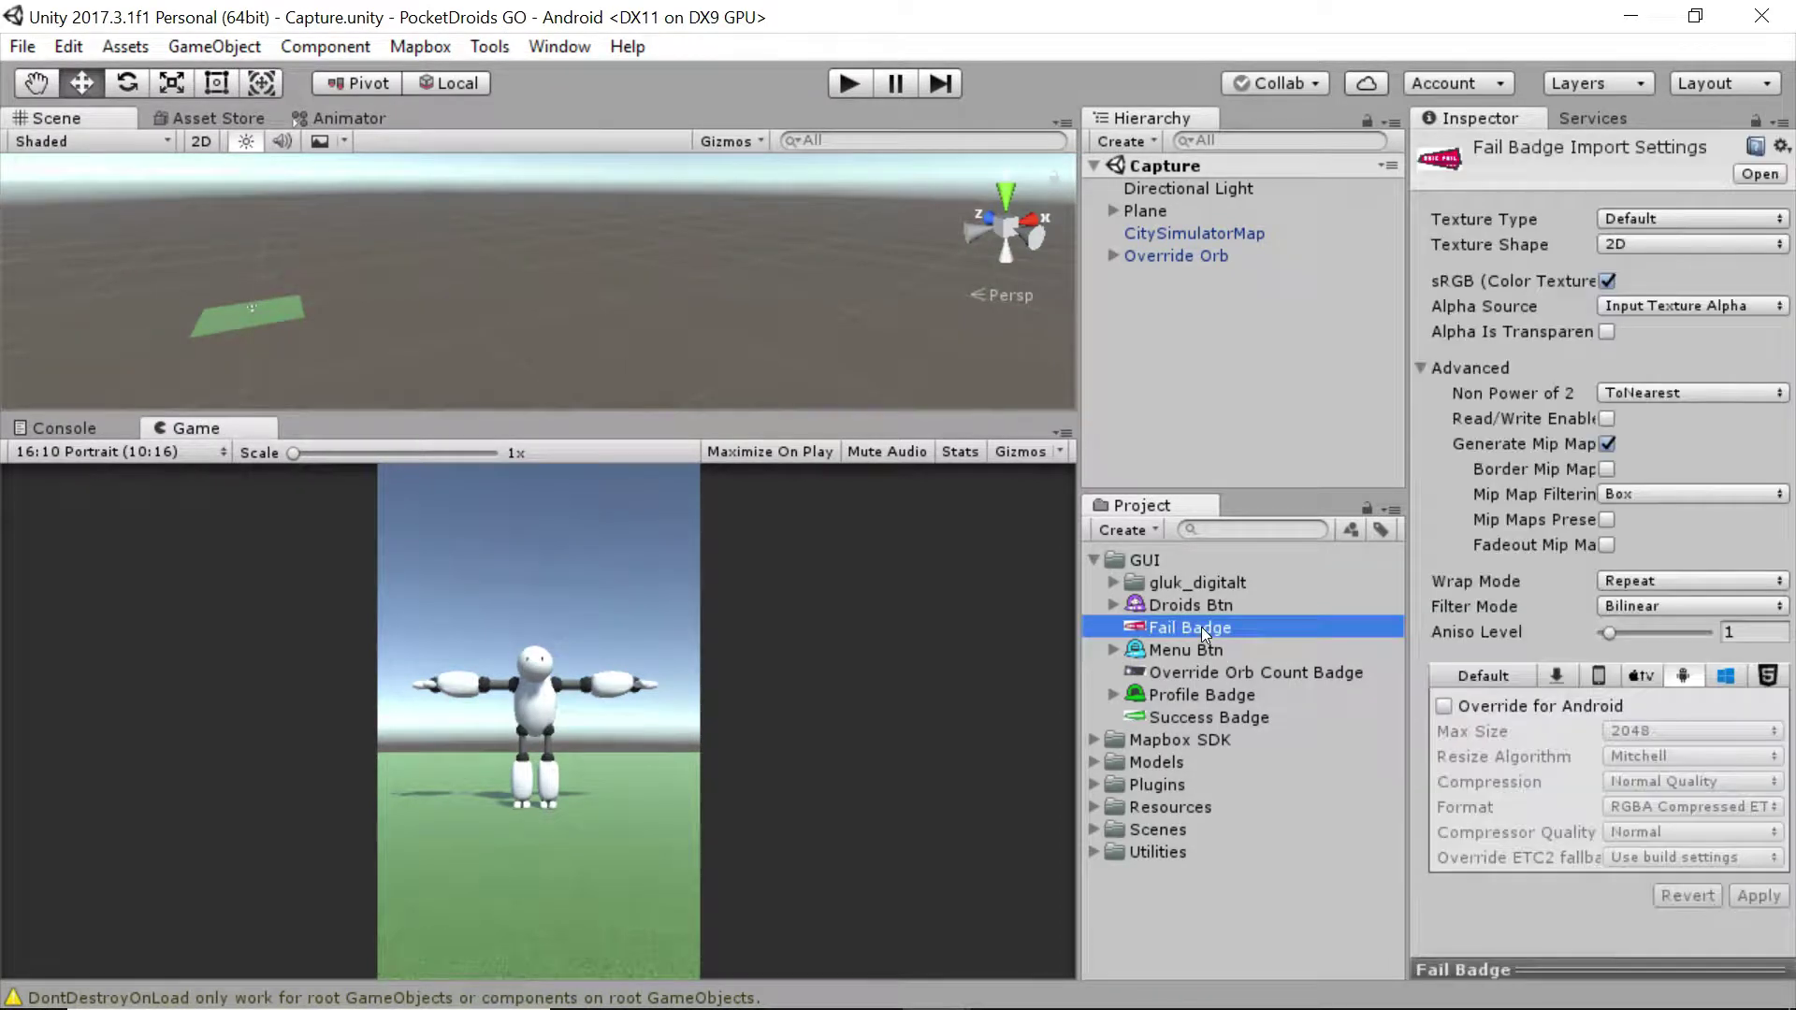
ctrl+click(1221, 672)
ctrl+click(1207, 717)
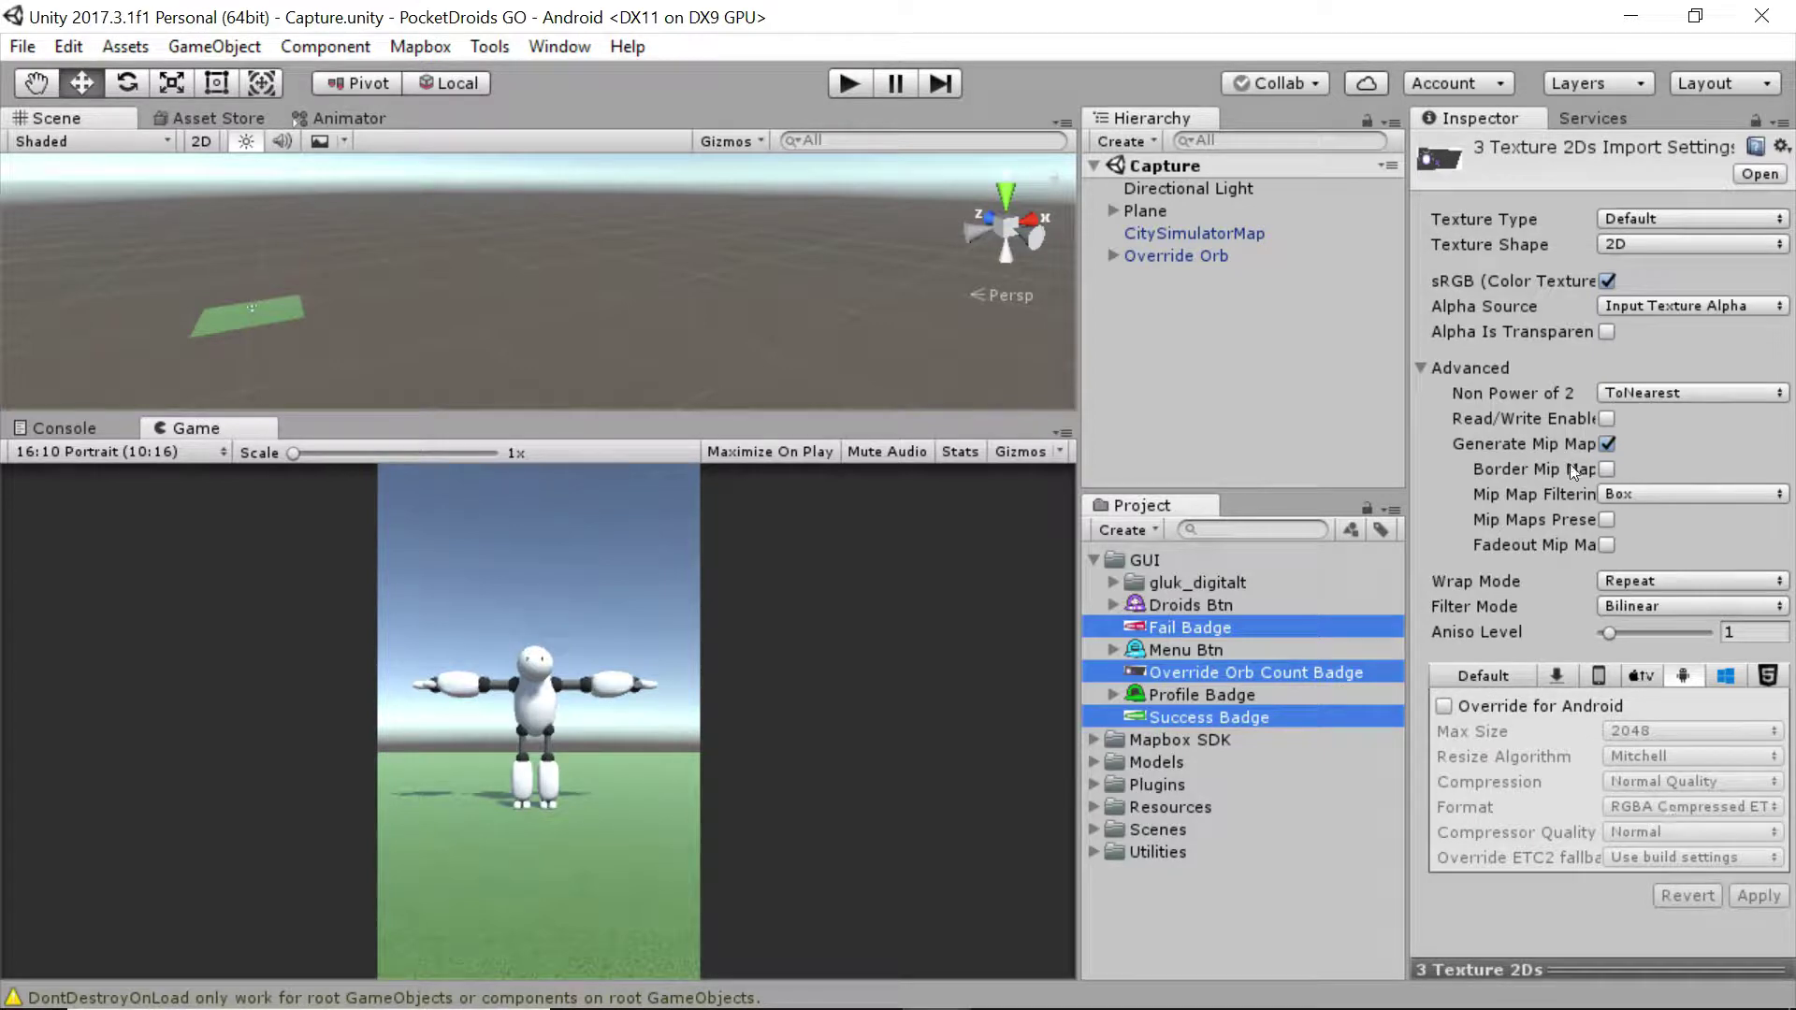
click(1606, 333)
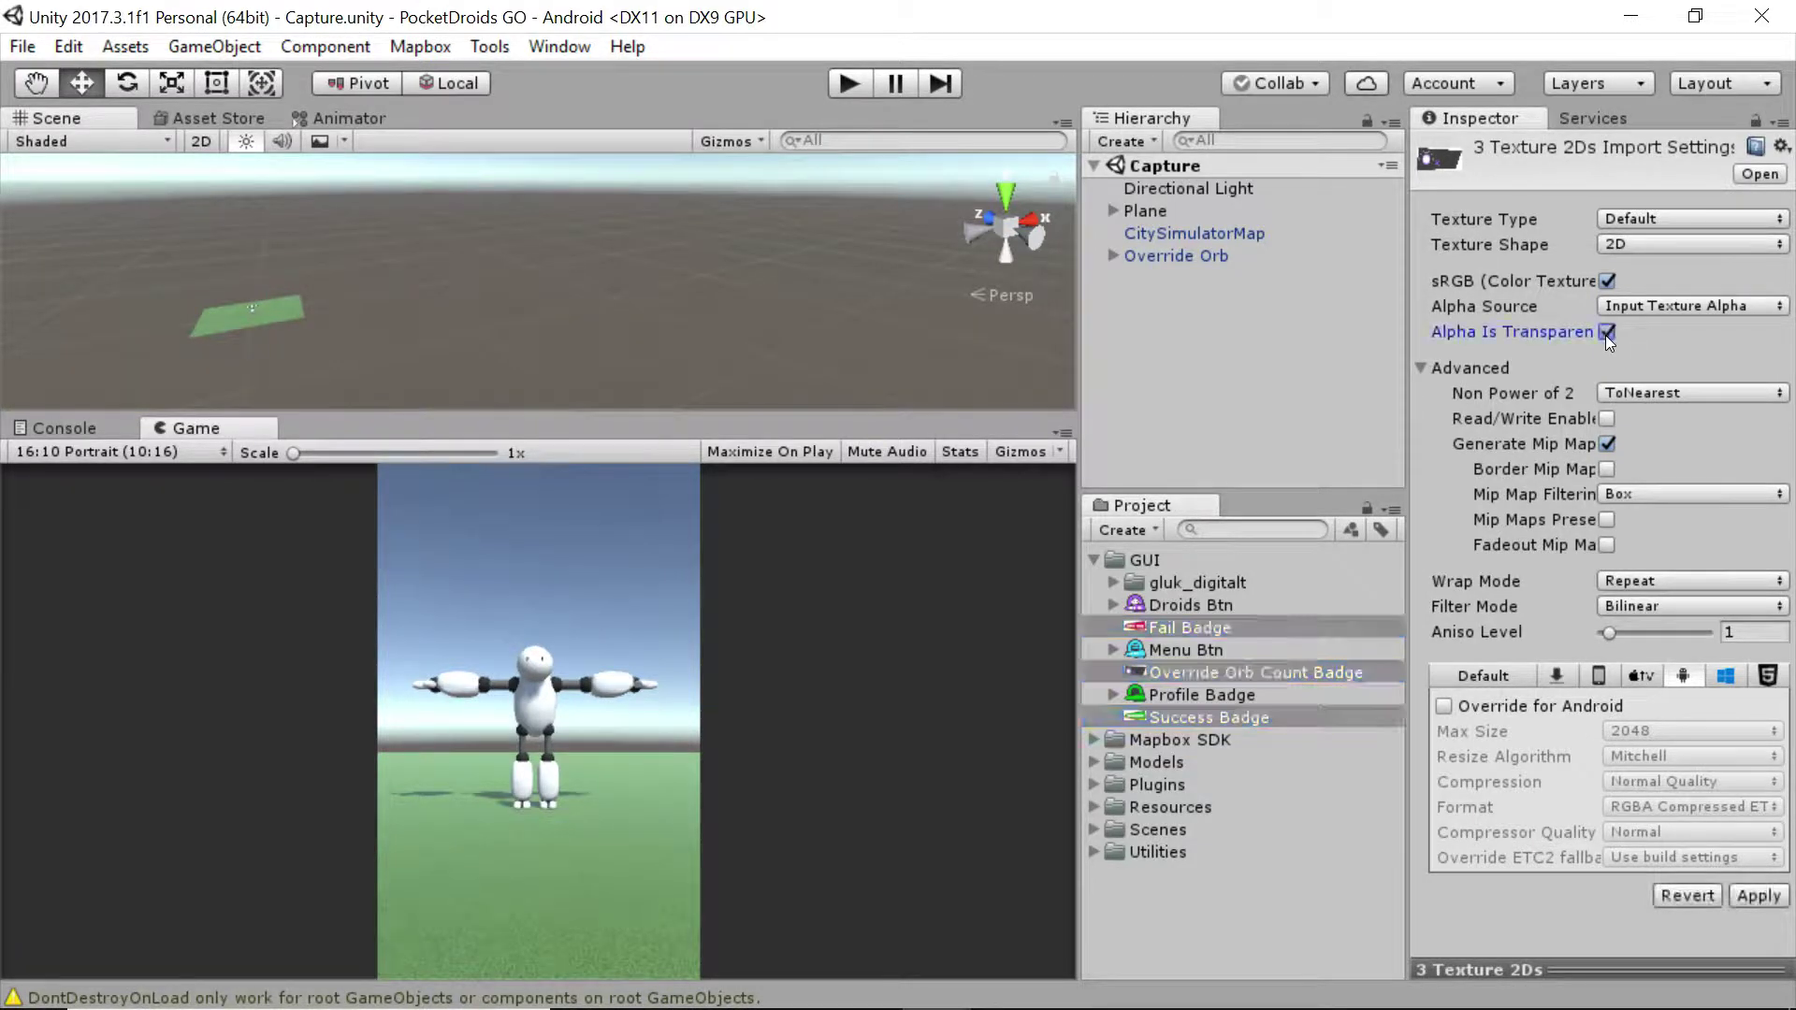
click(1642, 215)
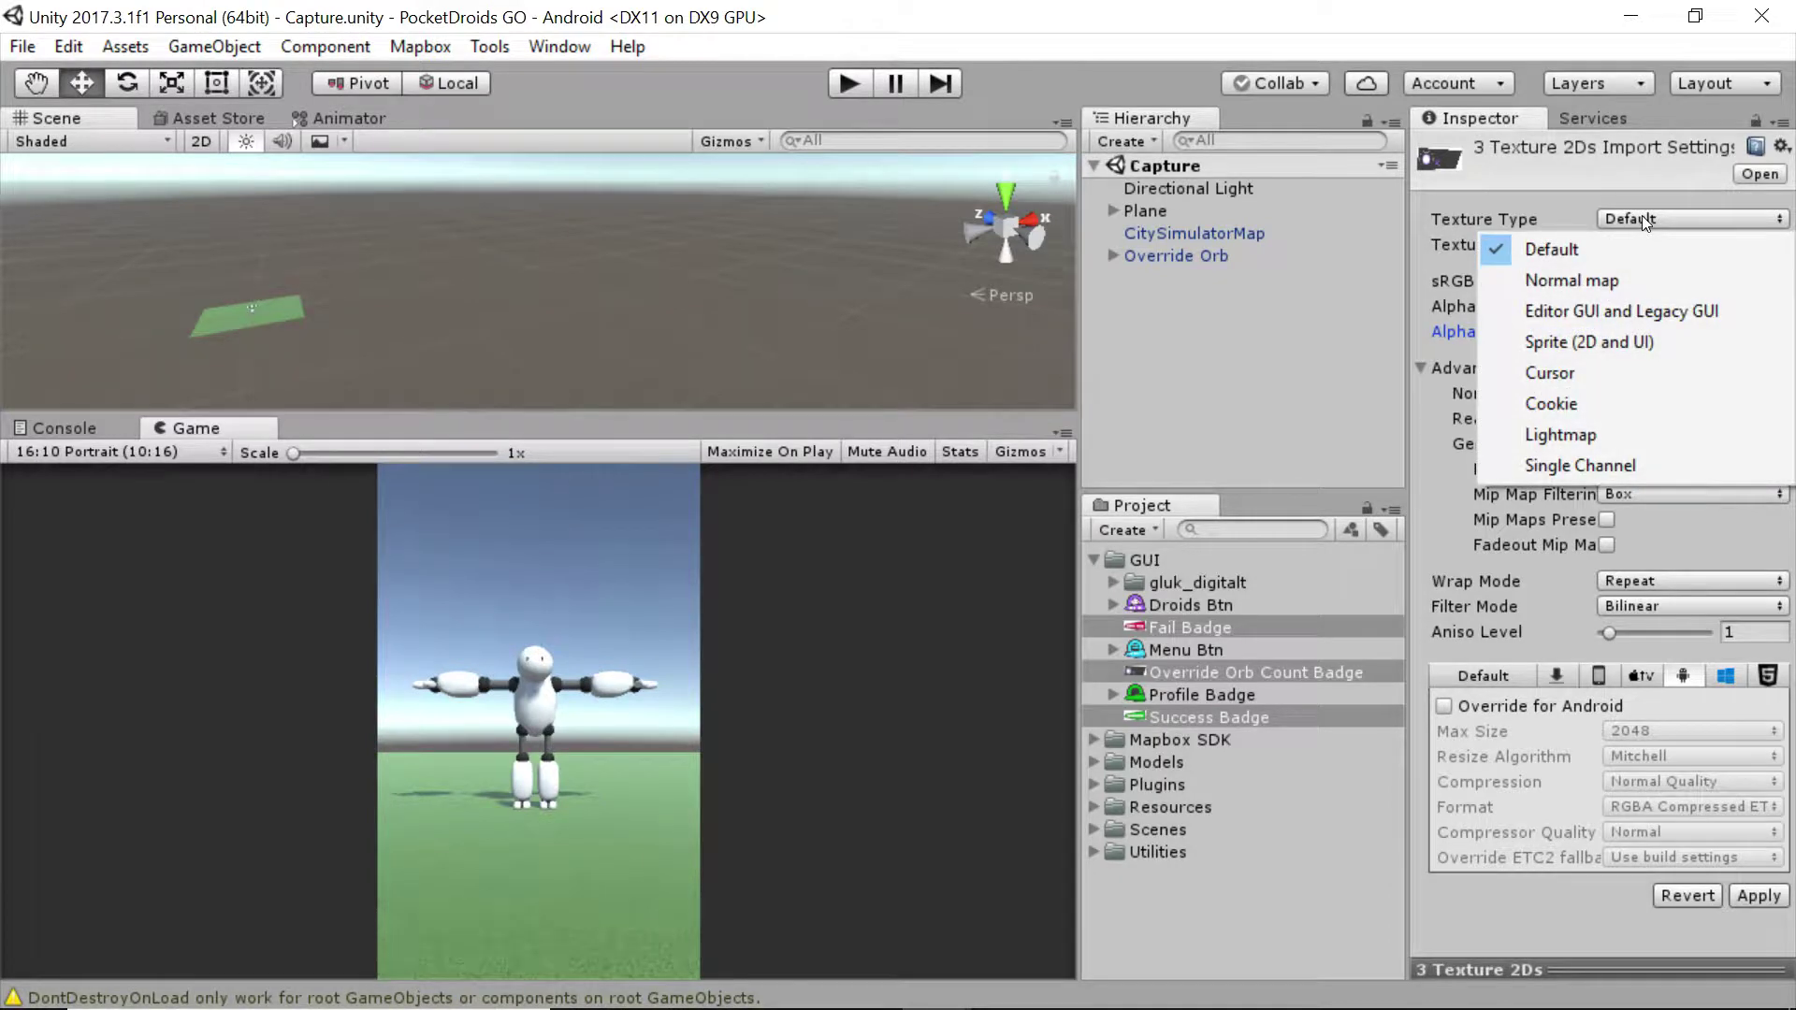
click(1607, 342)
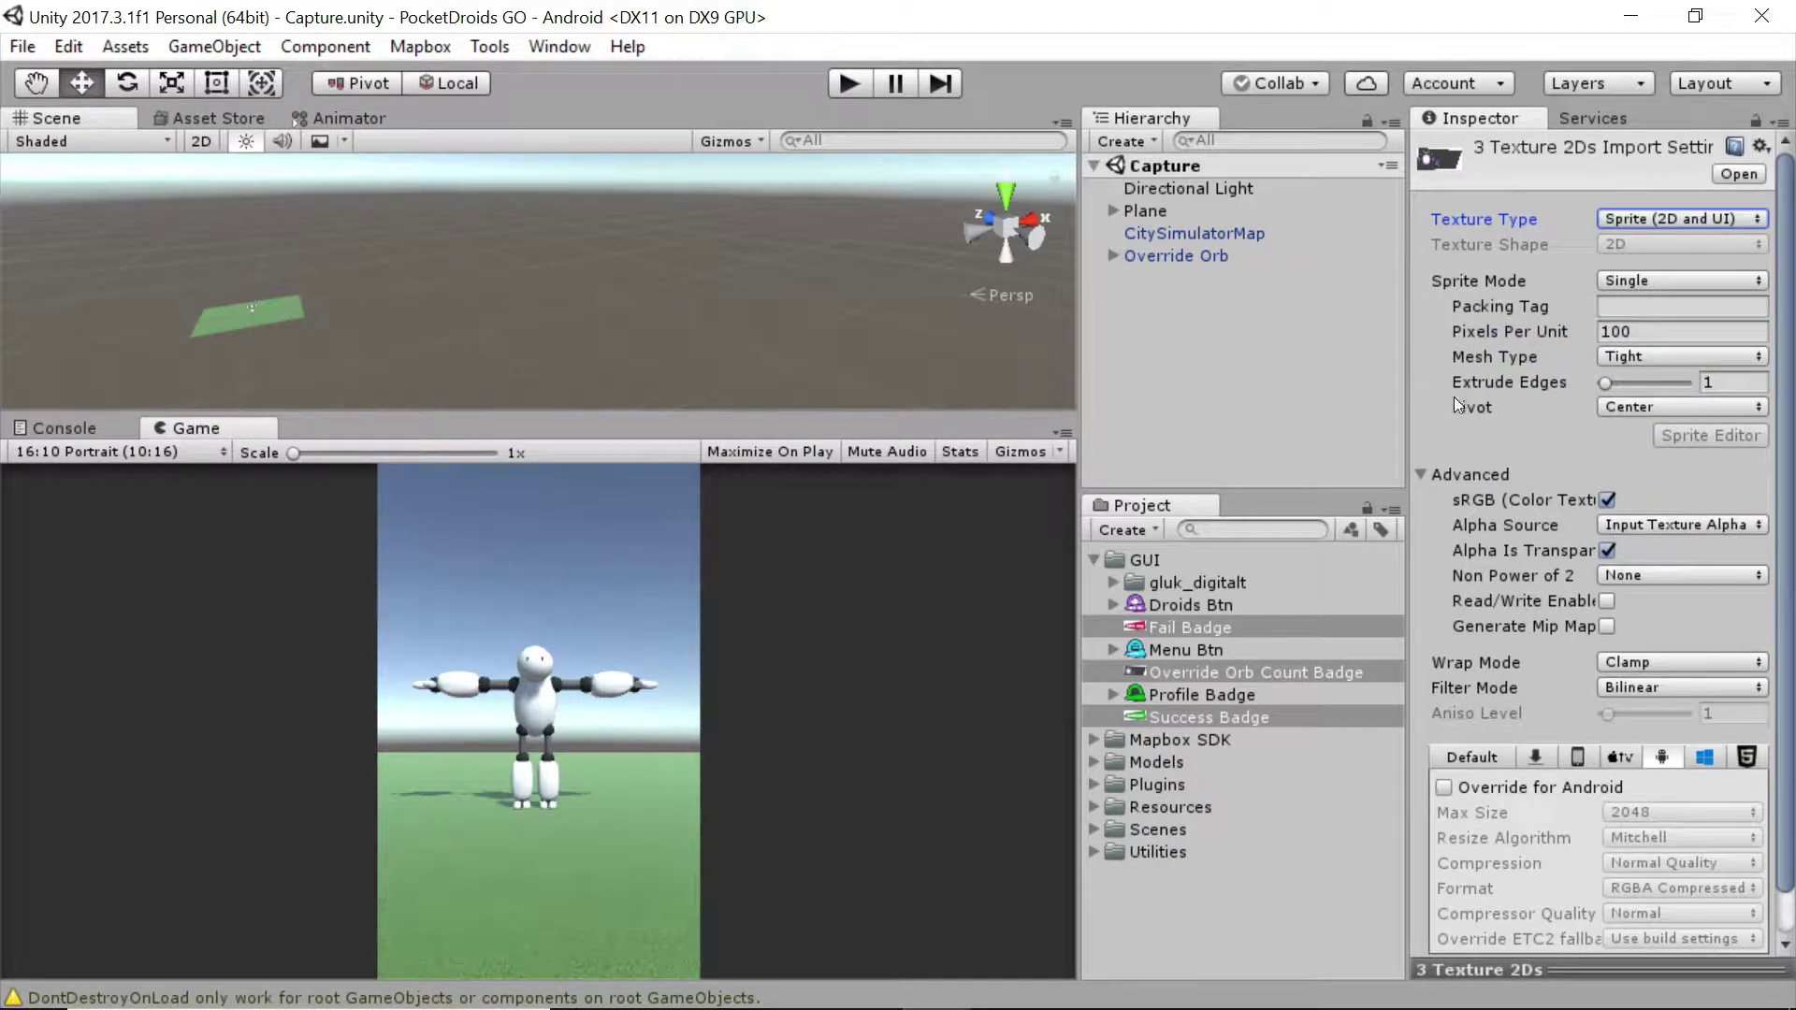
scroll(1624, 785, down, 2)
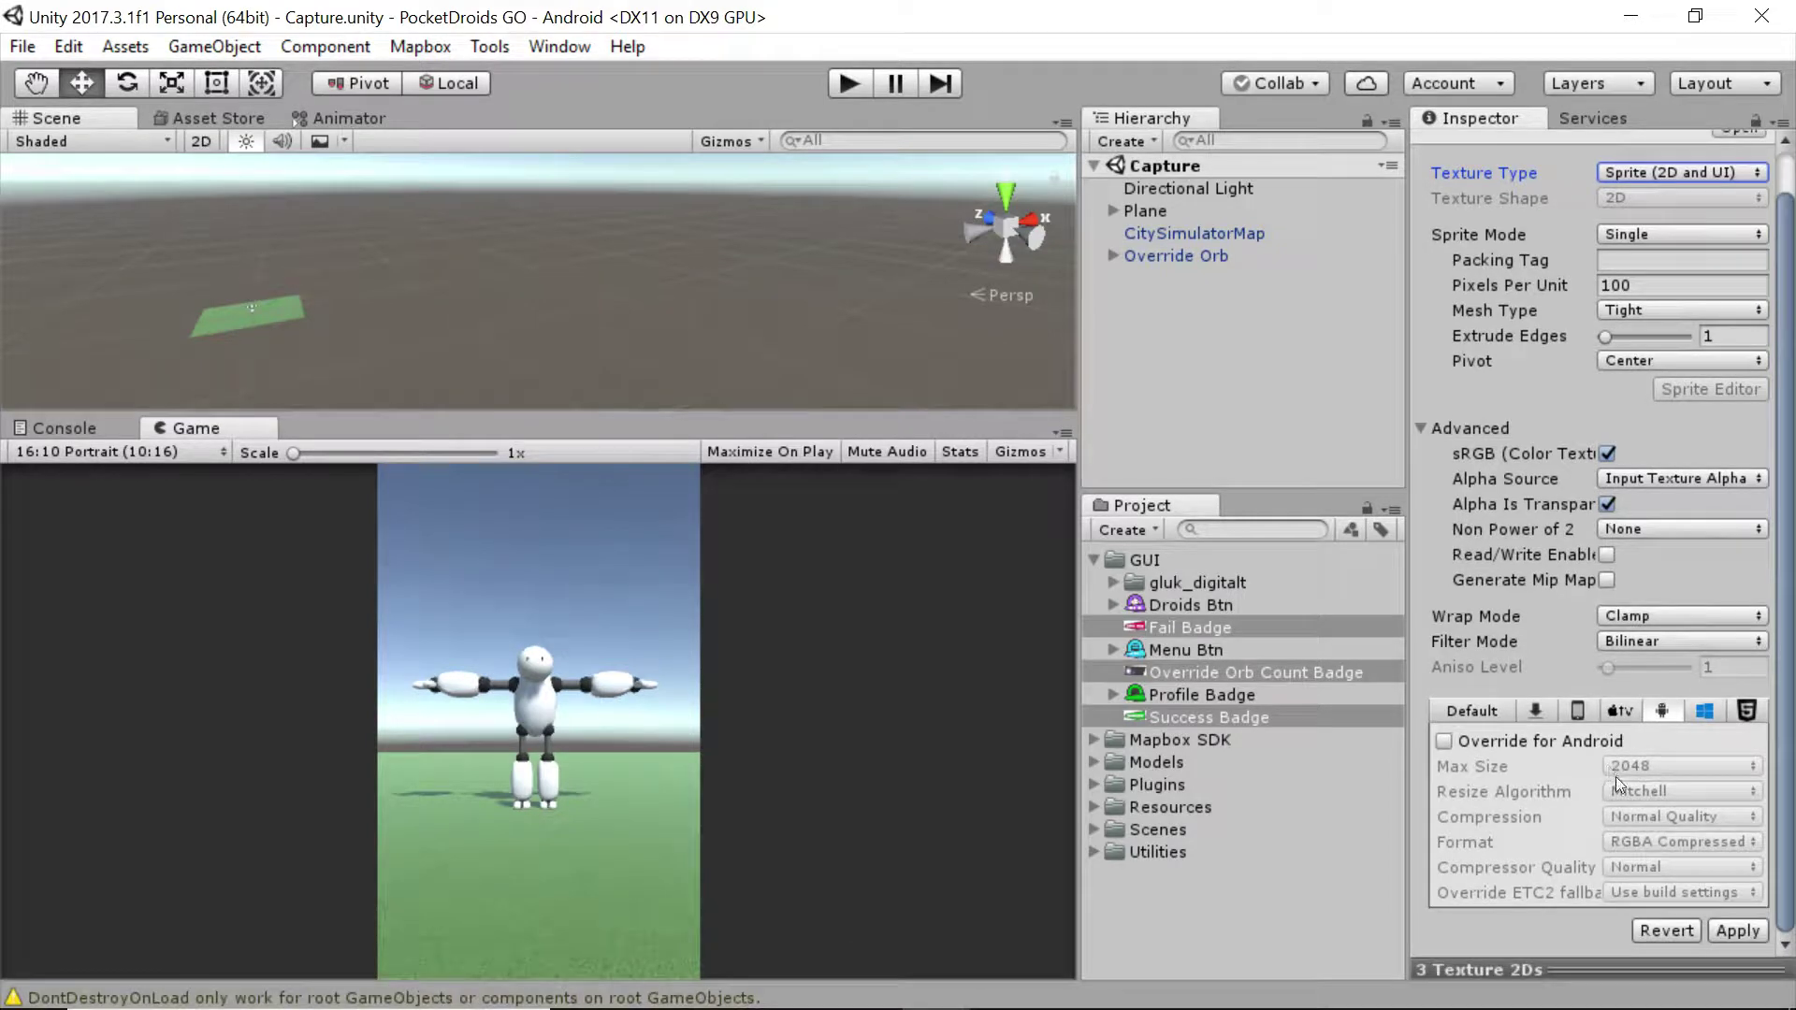
click(1738, 931)
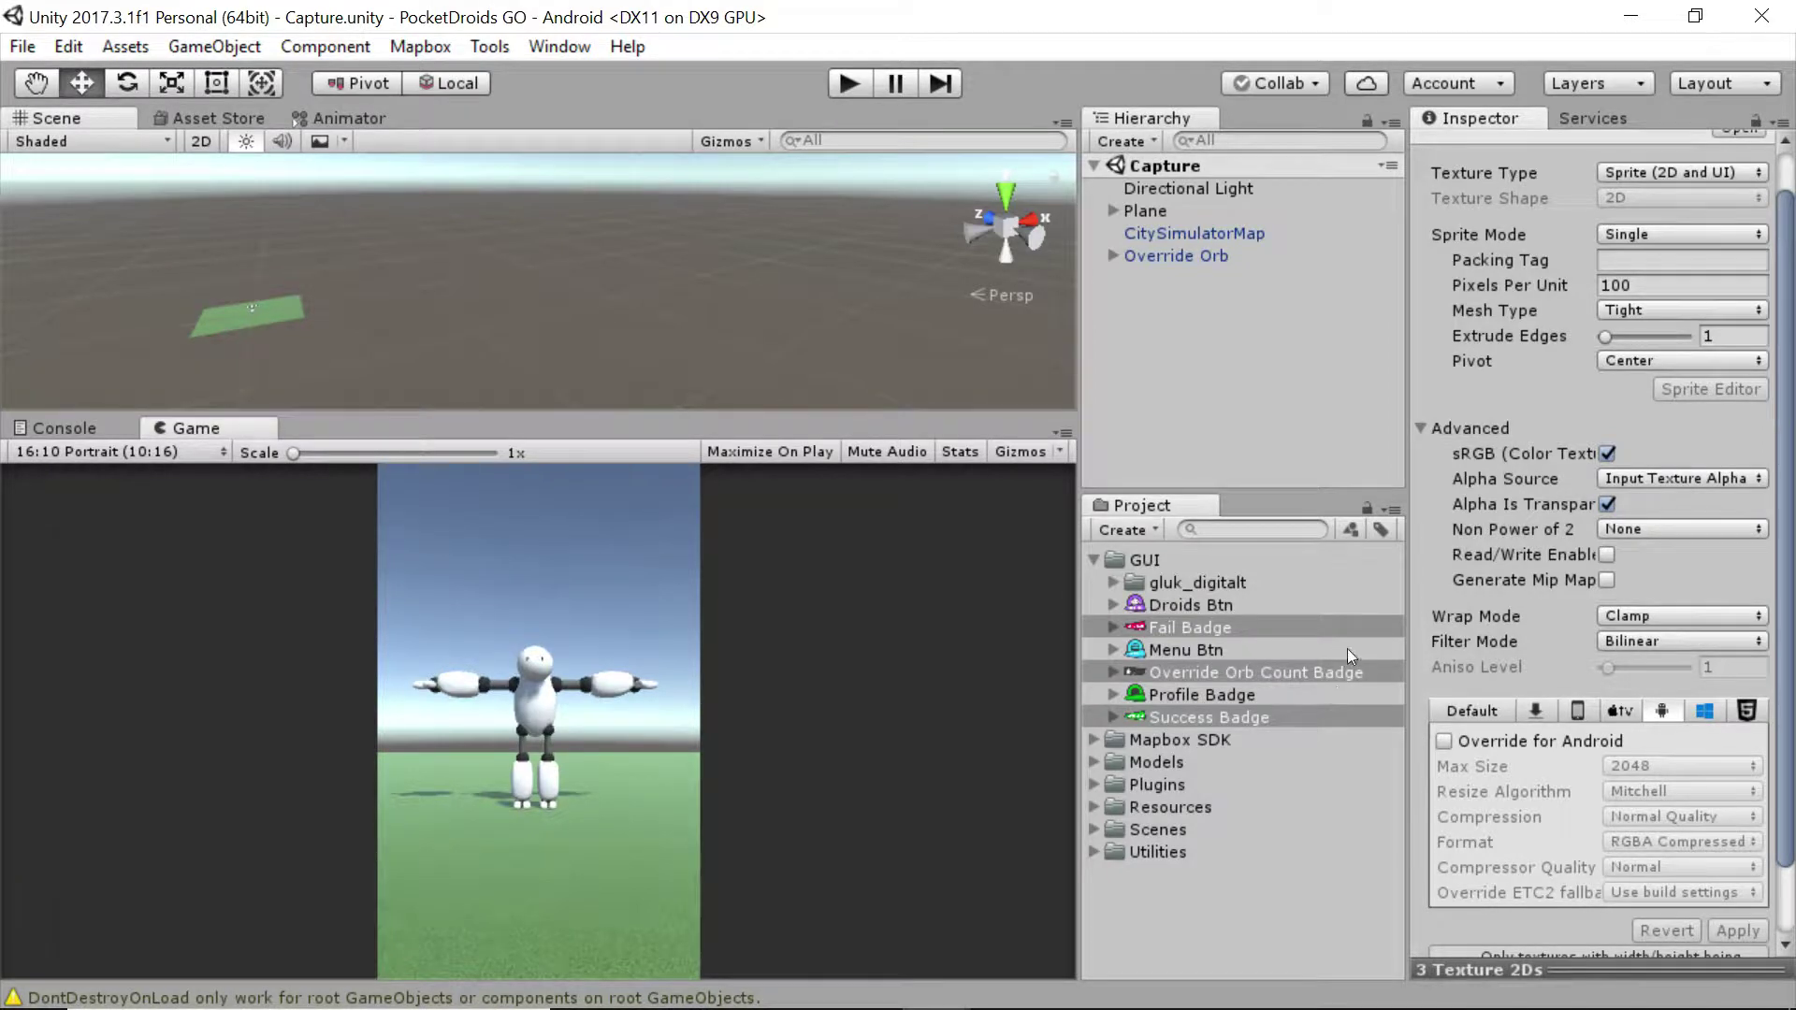
click(1119, 616)
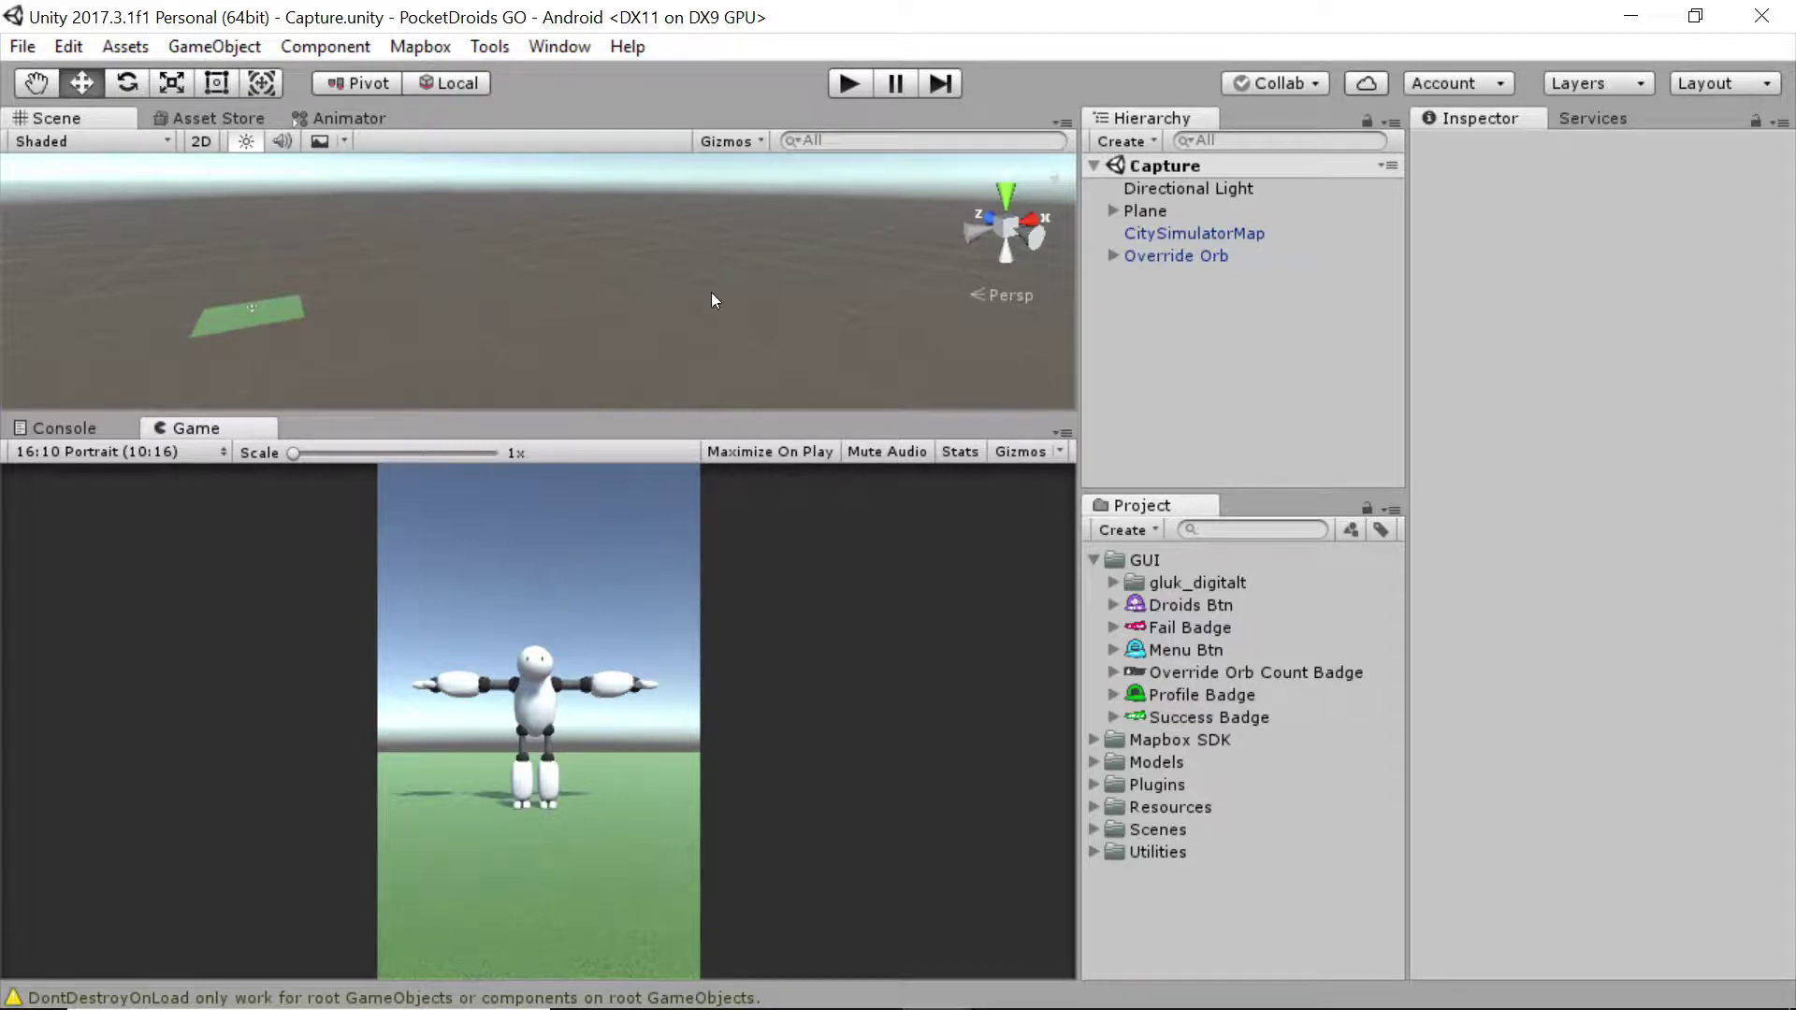
- Enlarge the Scene view vertically and turn its camera toward the green plane
right_drag(711, 299, 580, 299)
drag(472, 413, 492, 568)
right_drag(502, 446, 706, 443)
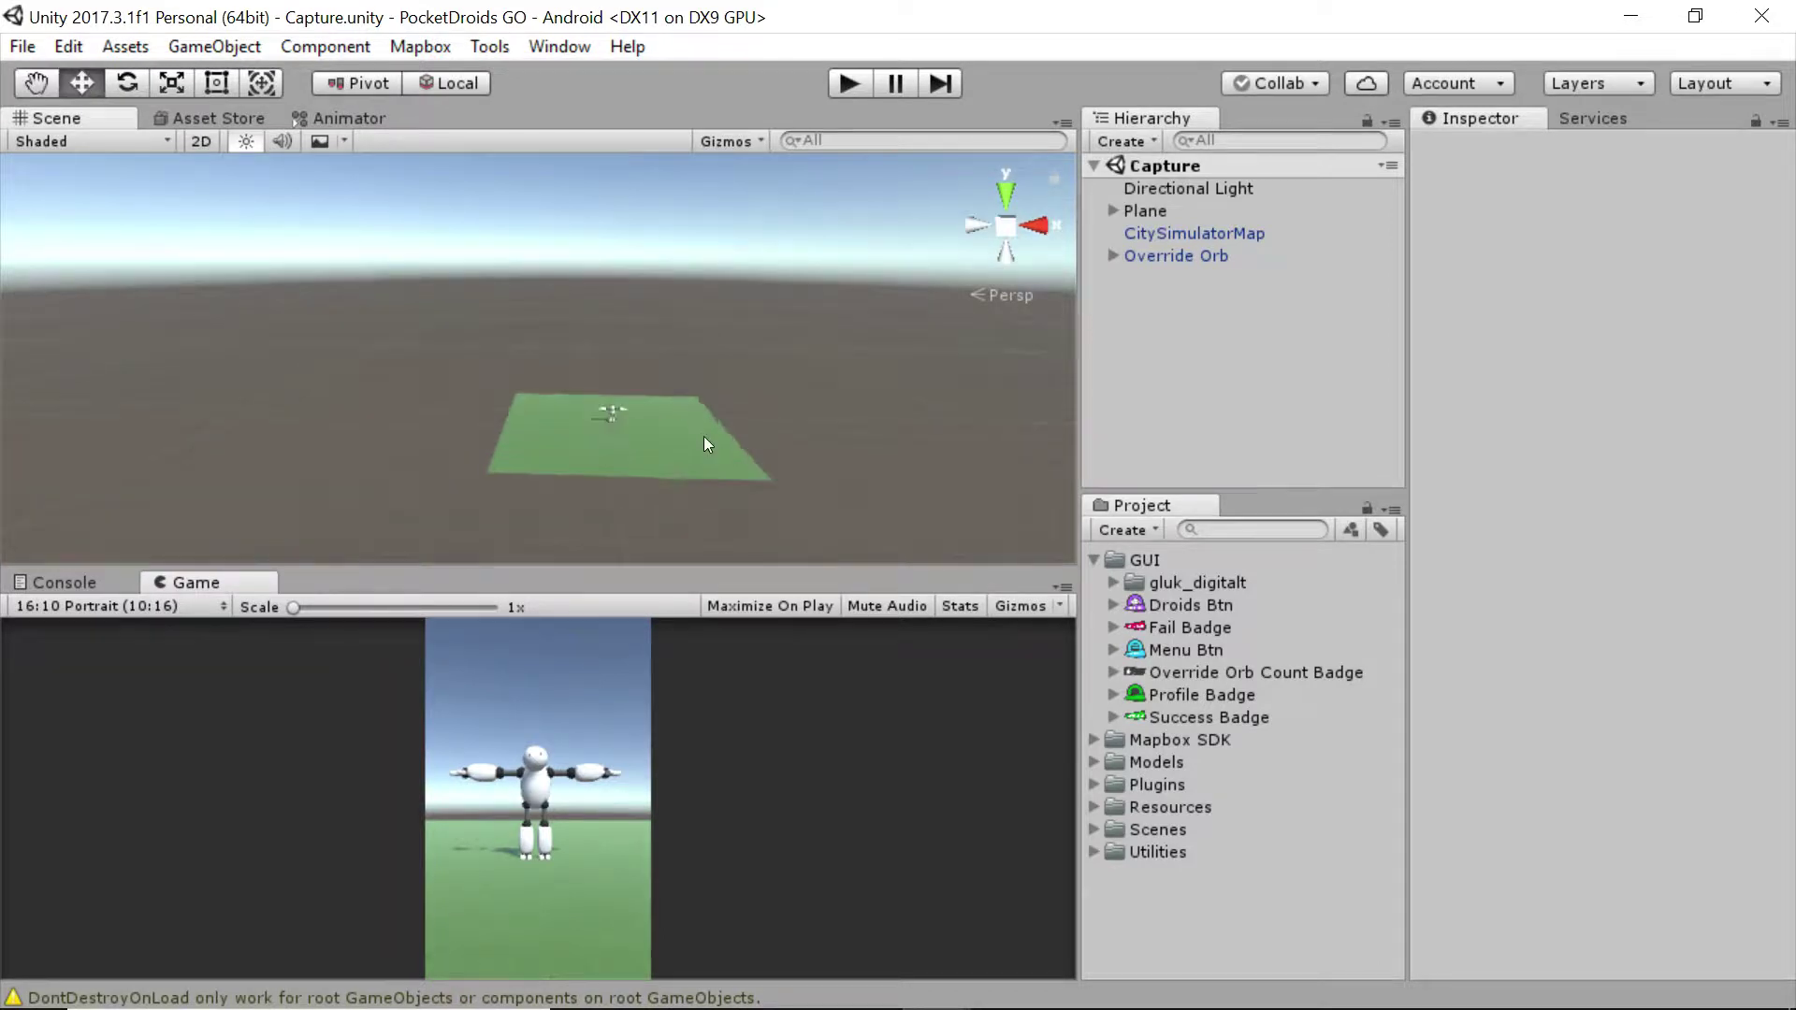
right_drag(842, 412, 714, 404)
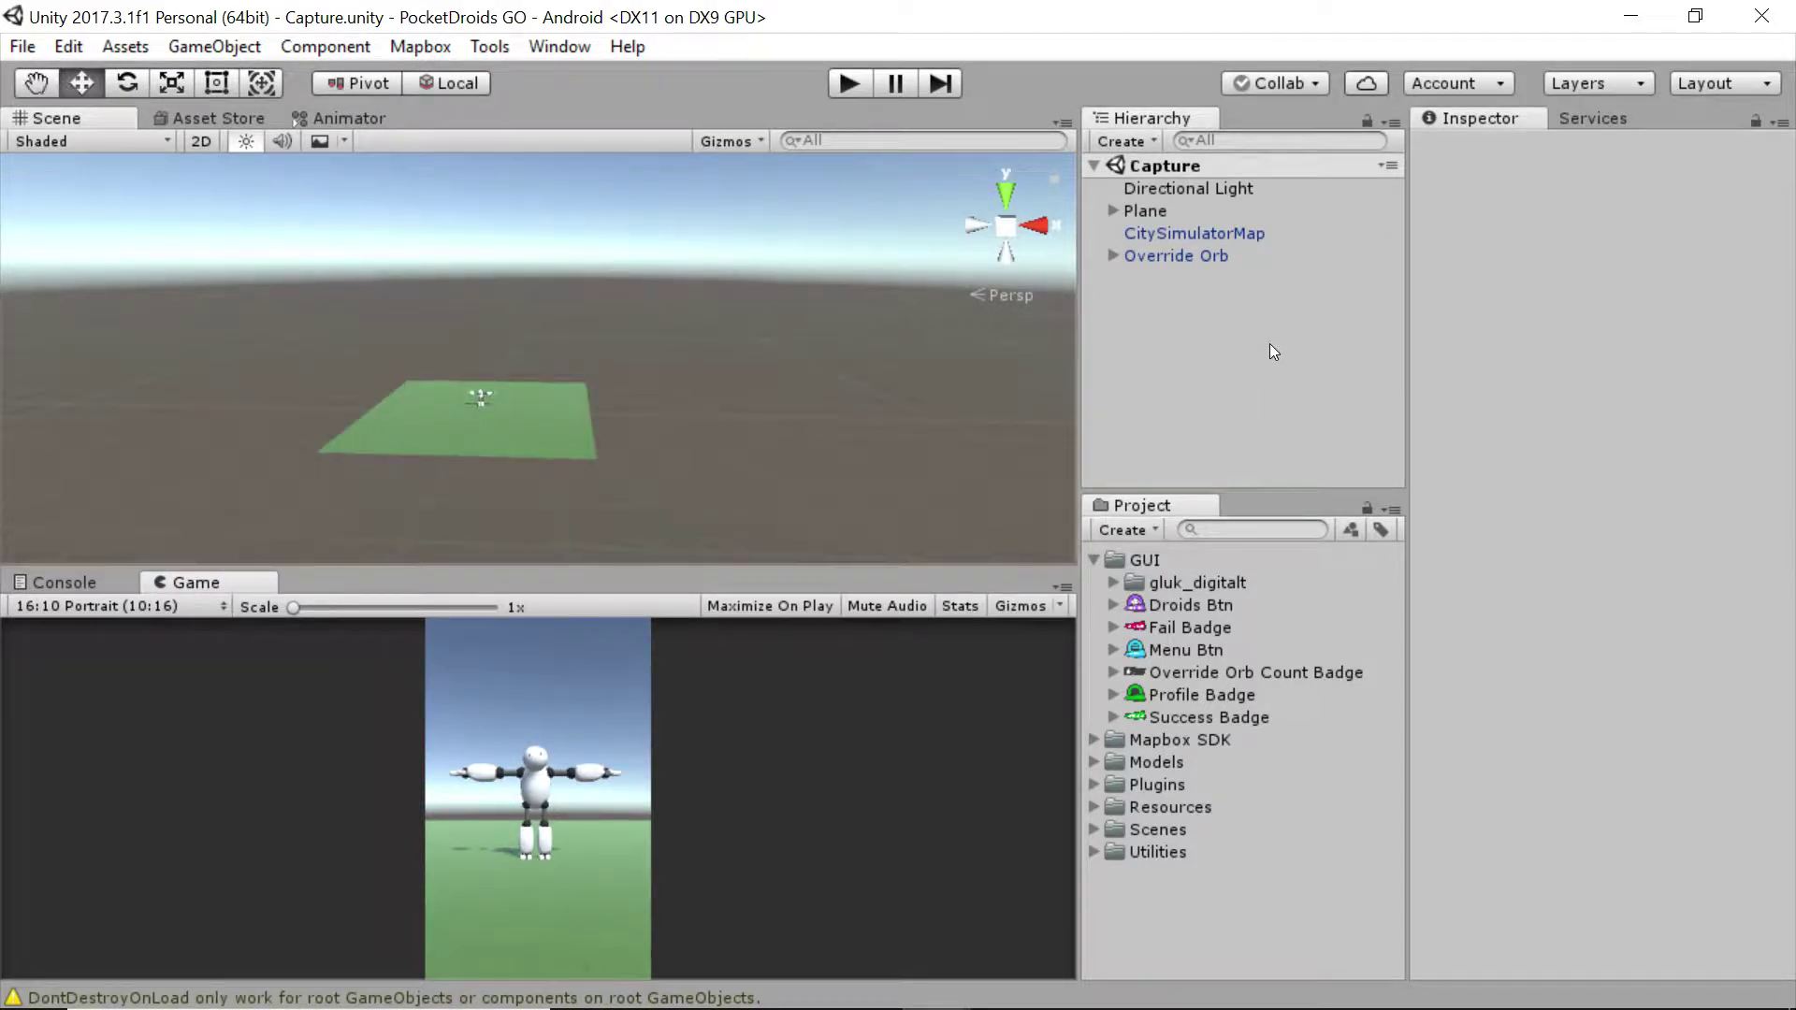
- Add a UI canvas to the Capture scene and rename it UIRoot
right_click(1162, 330)
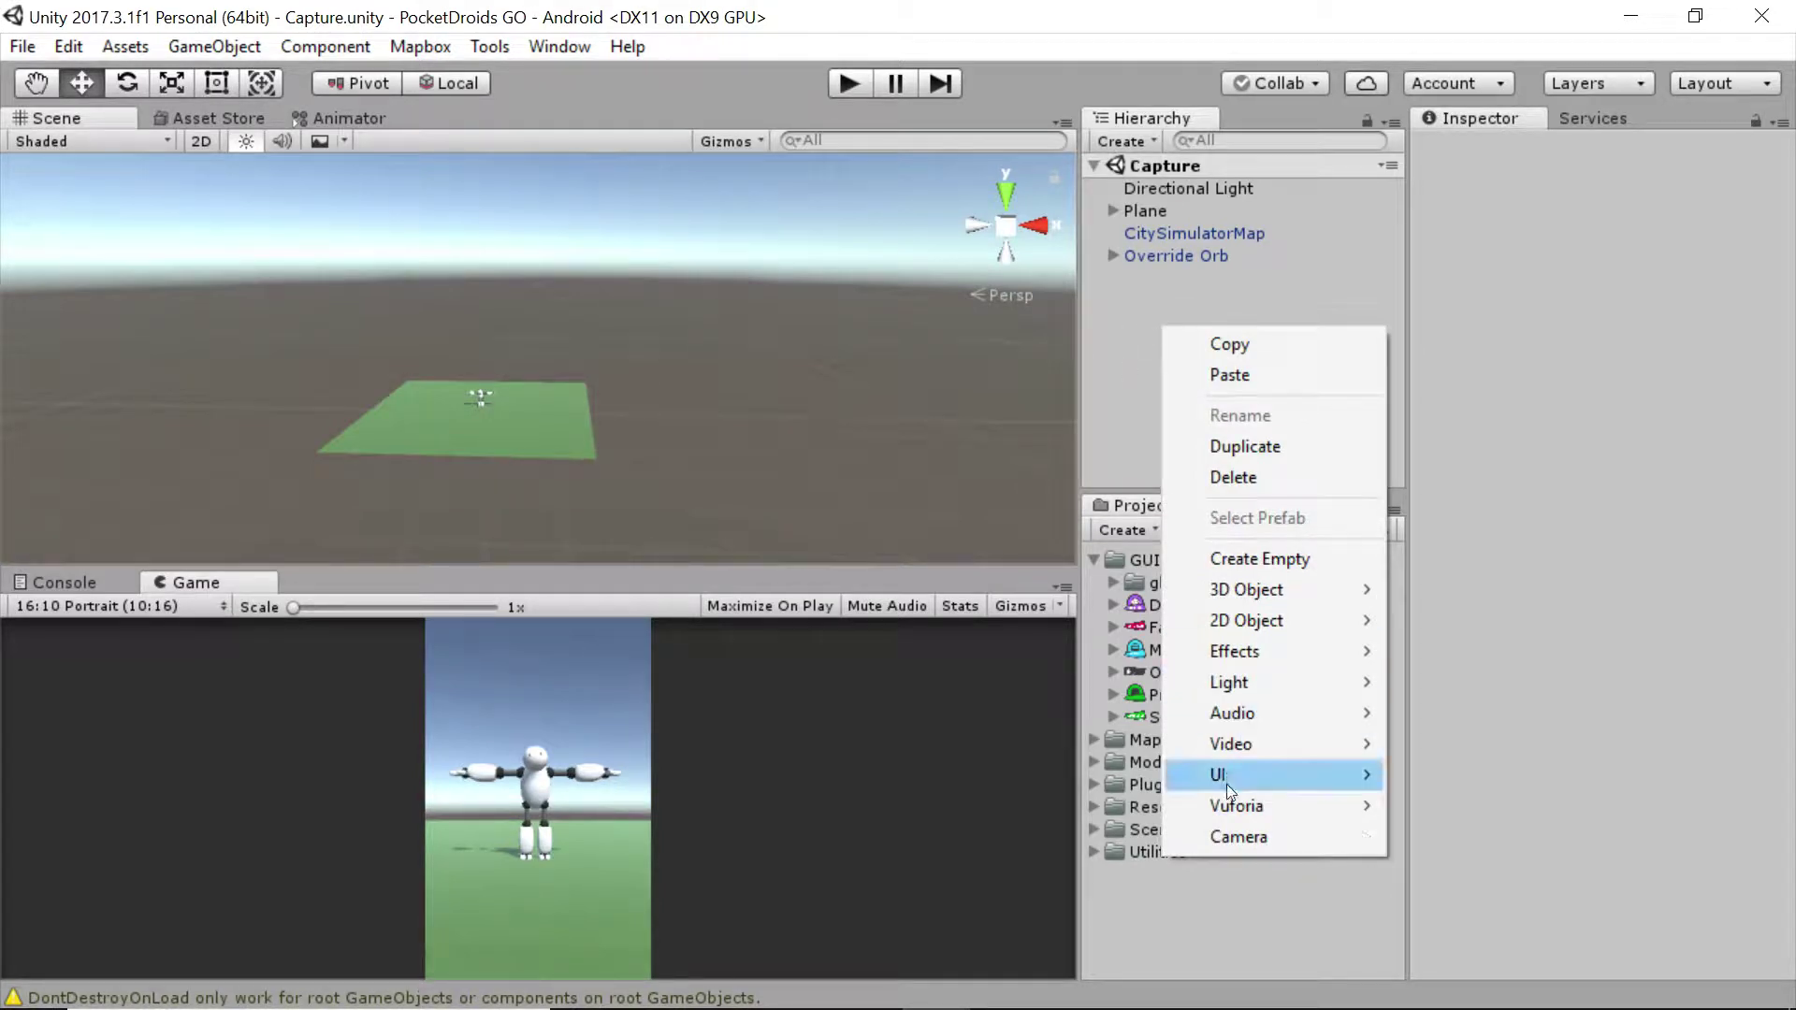
mouse_move(1227, 782)
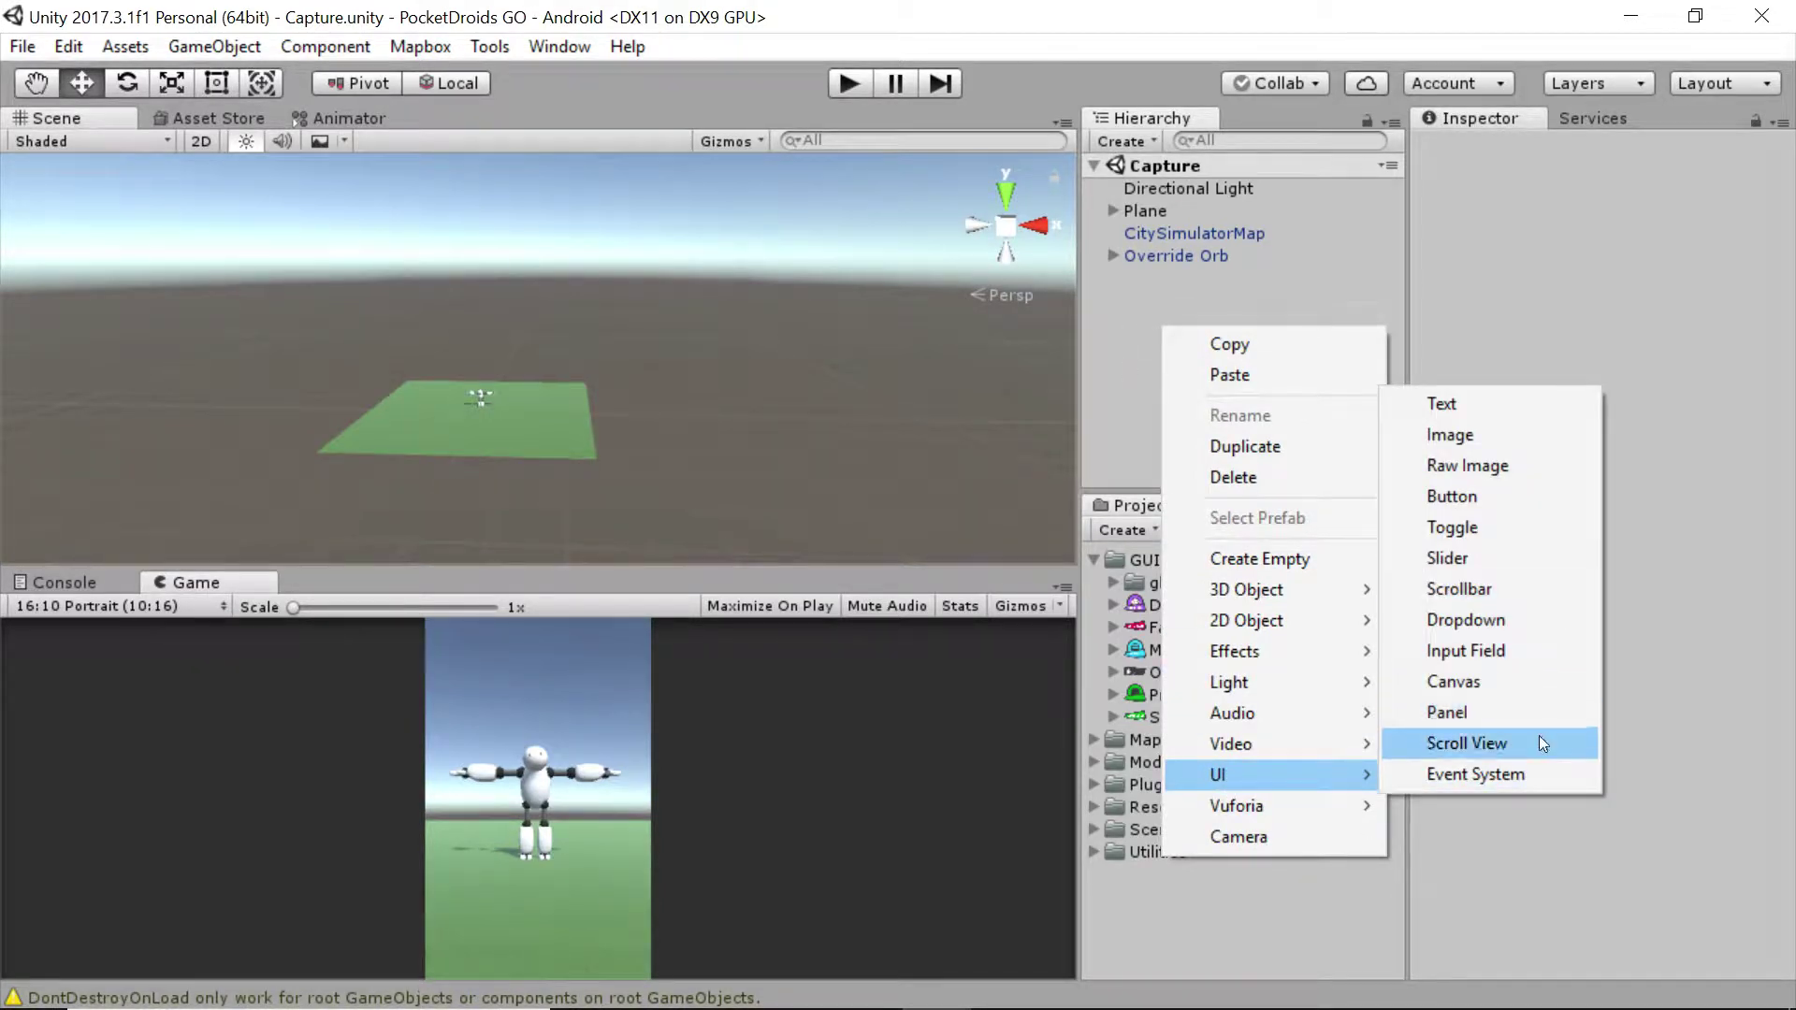
click(1508, 680)
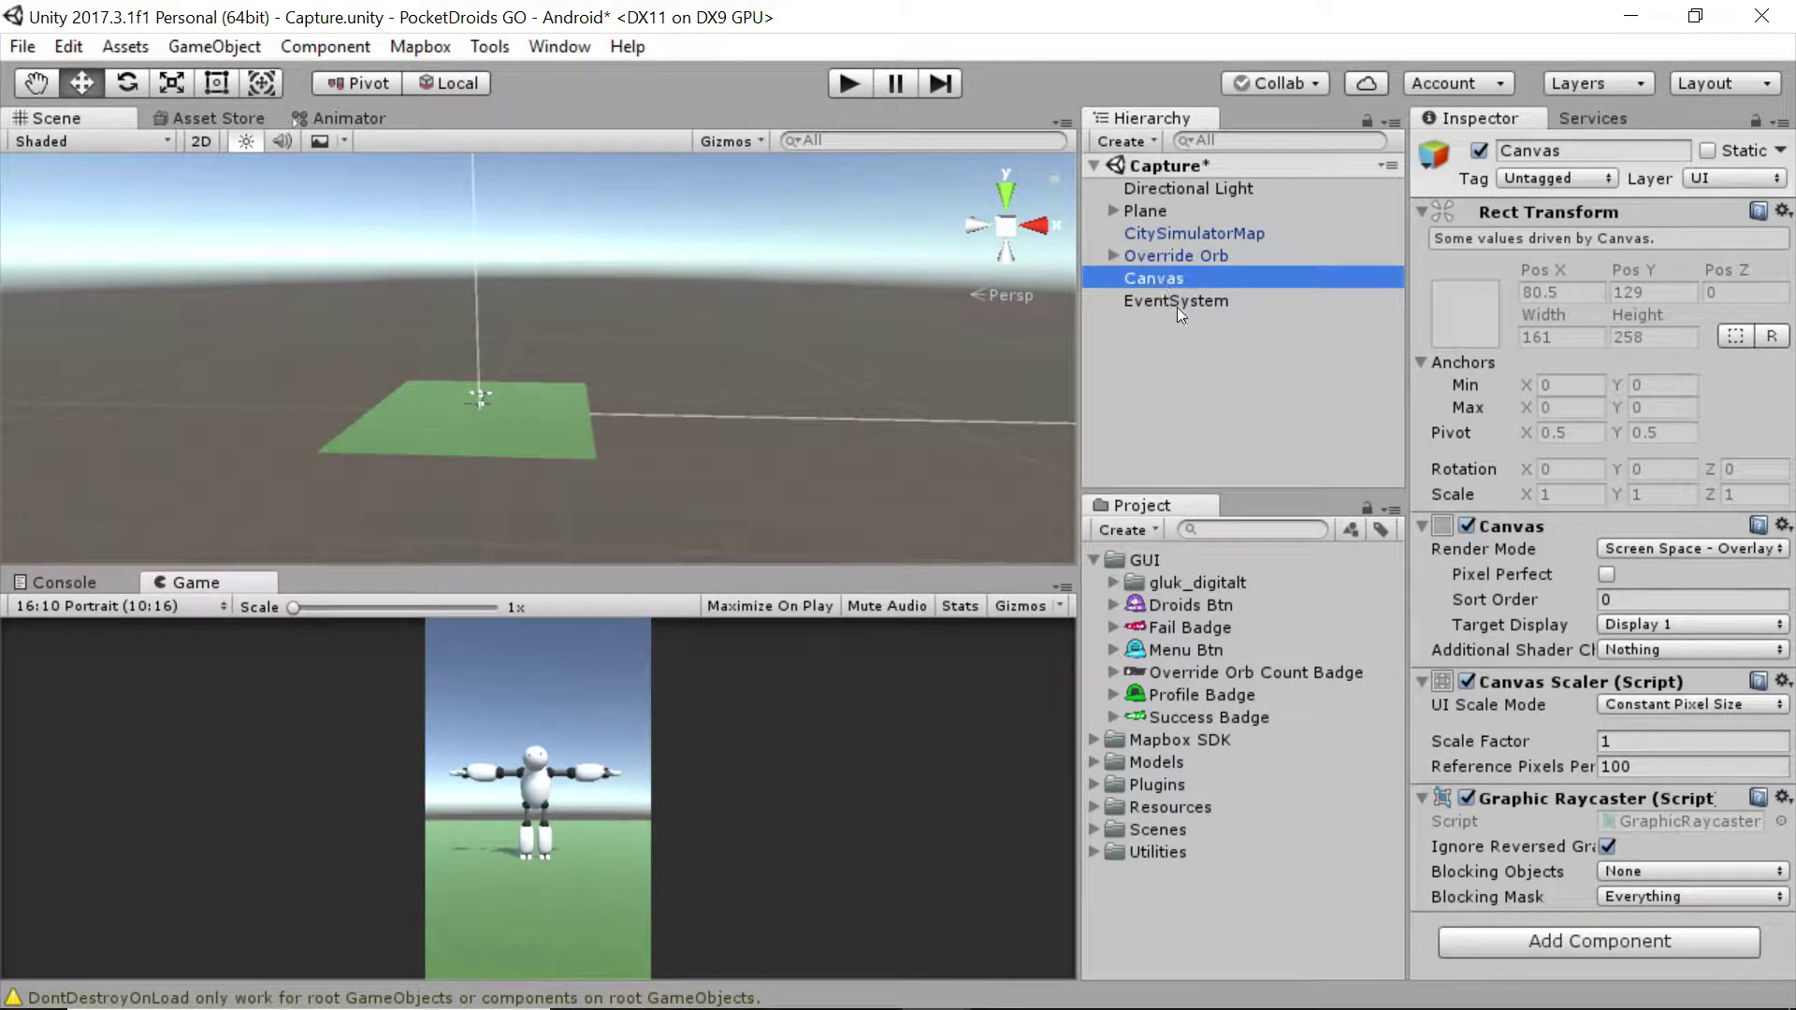
click(1315, 284)
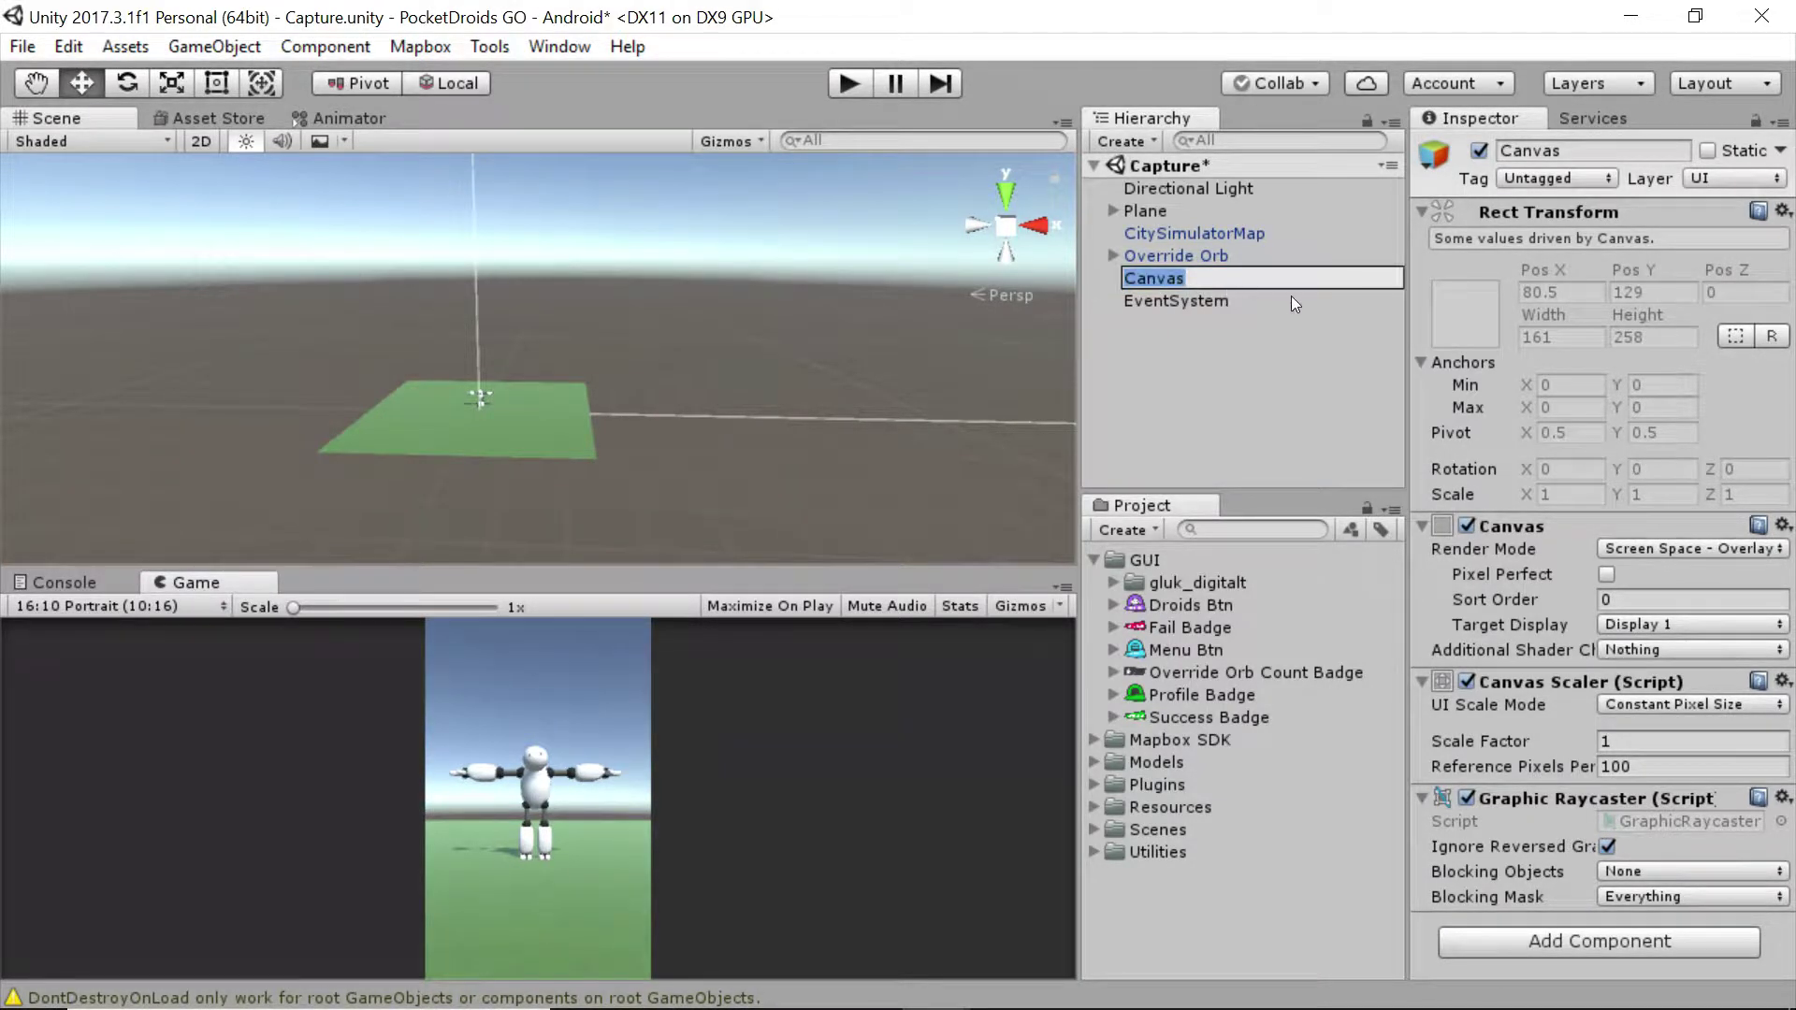
text(UIRoot)
key(Return)
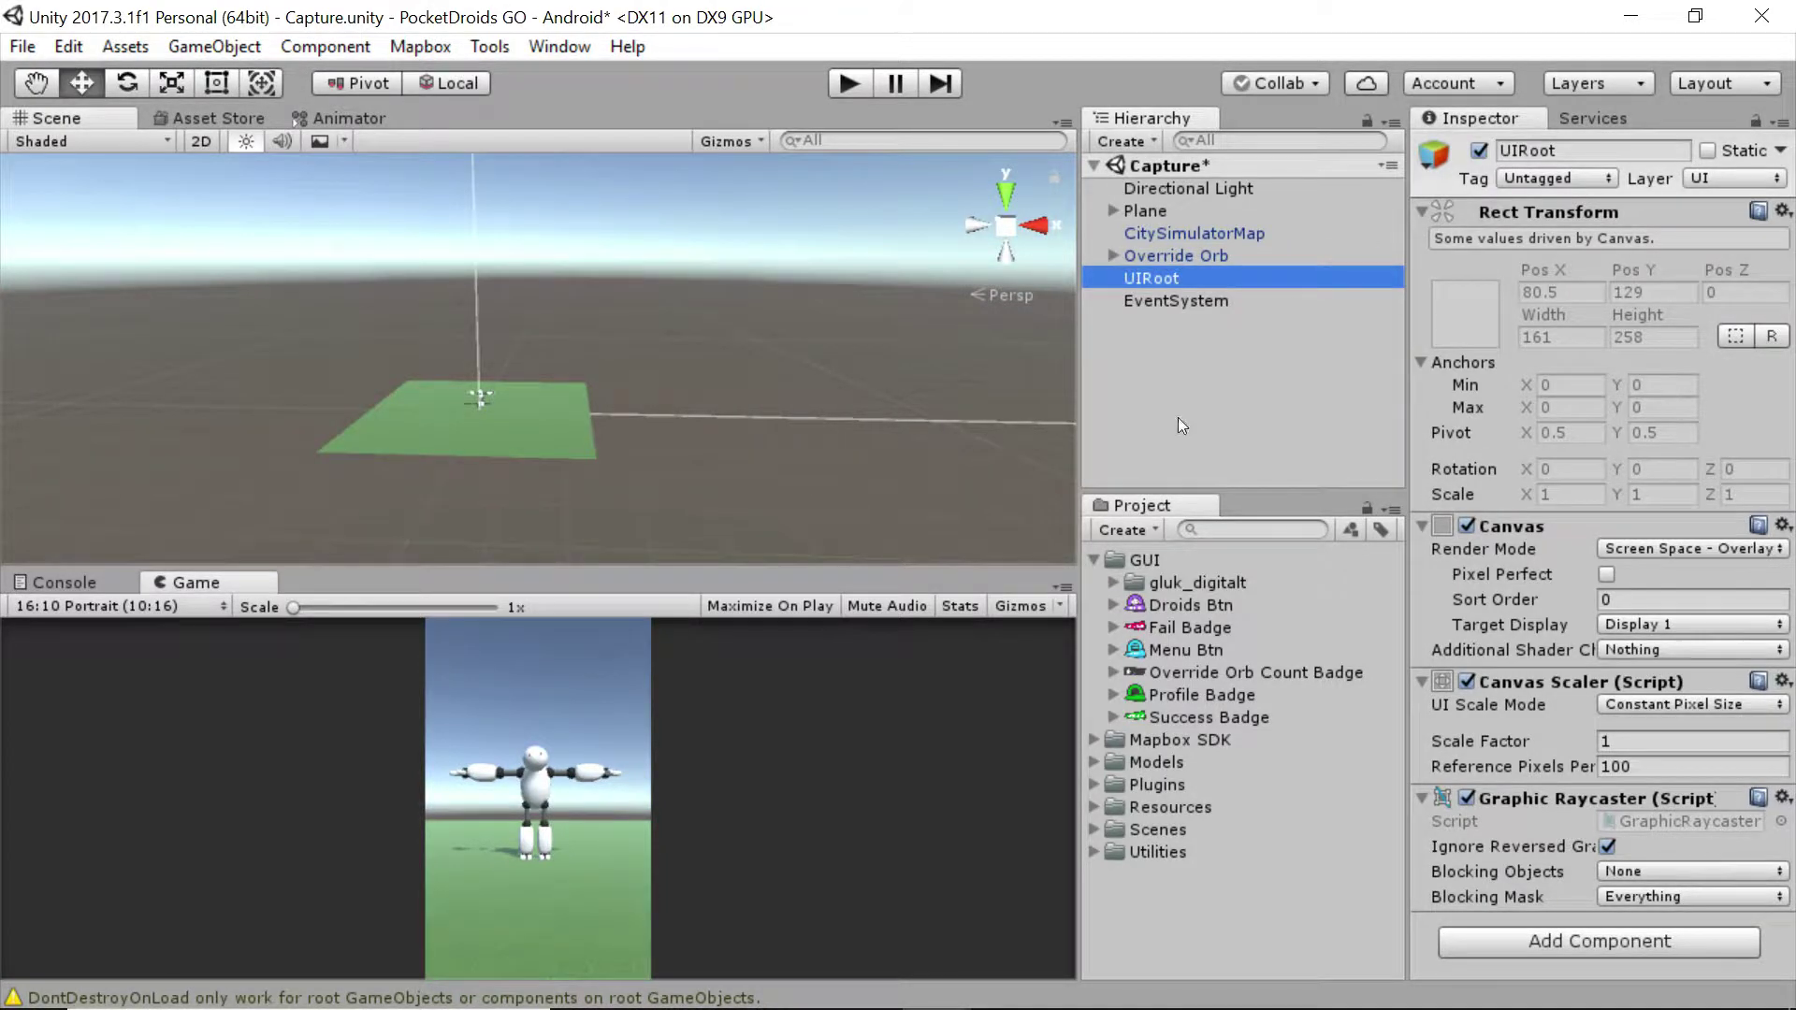
- Create an empty child object under UIRoot and name it Fail Screen
right_click(1171, 279)
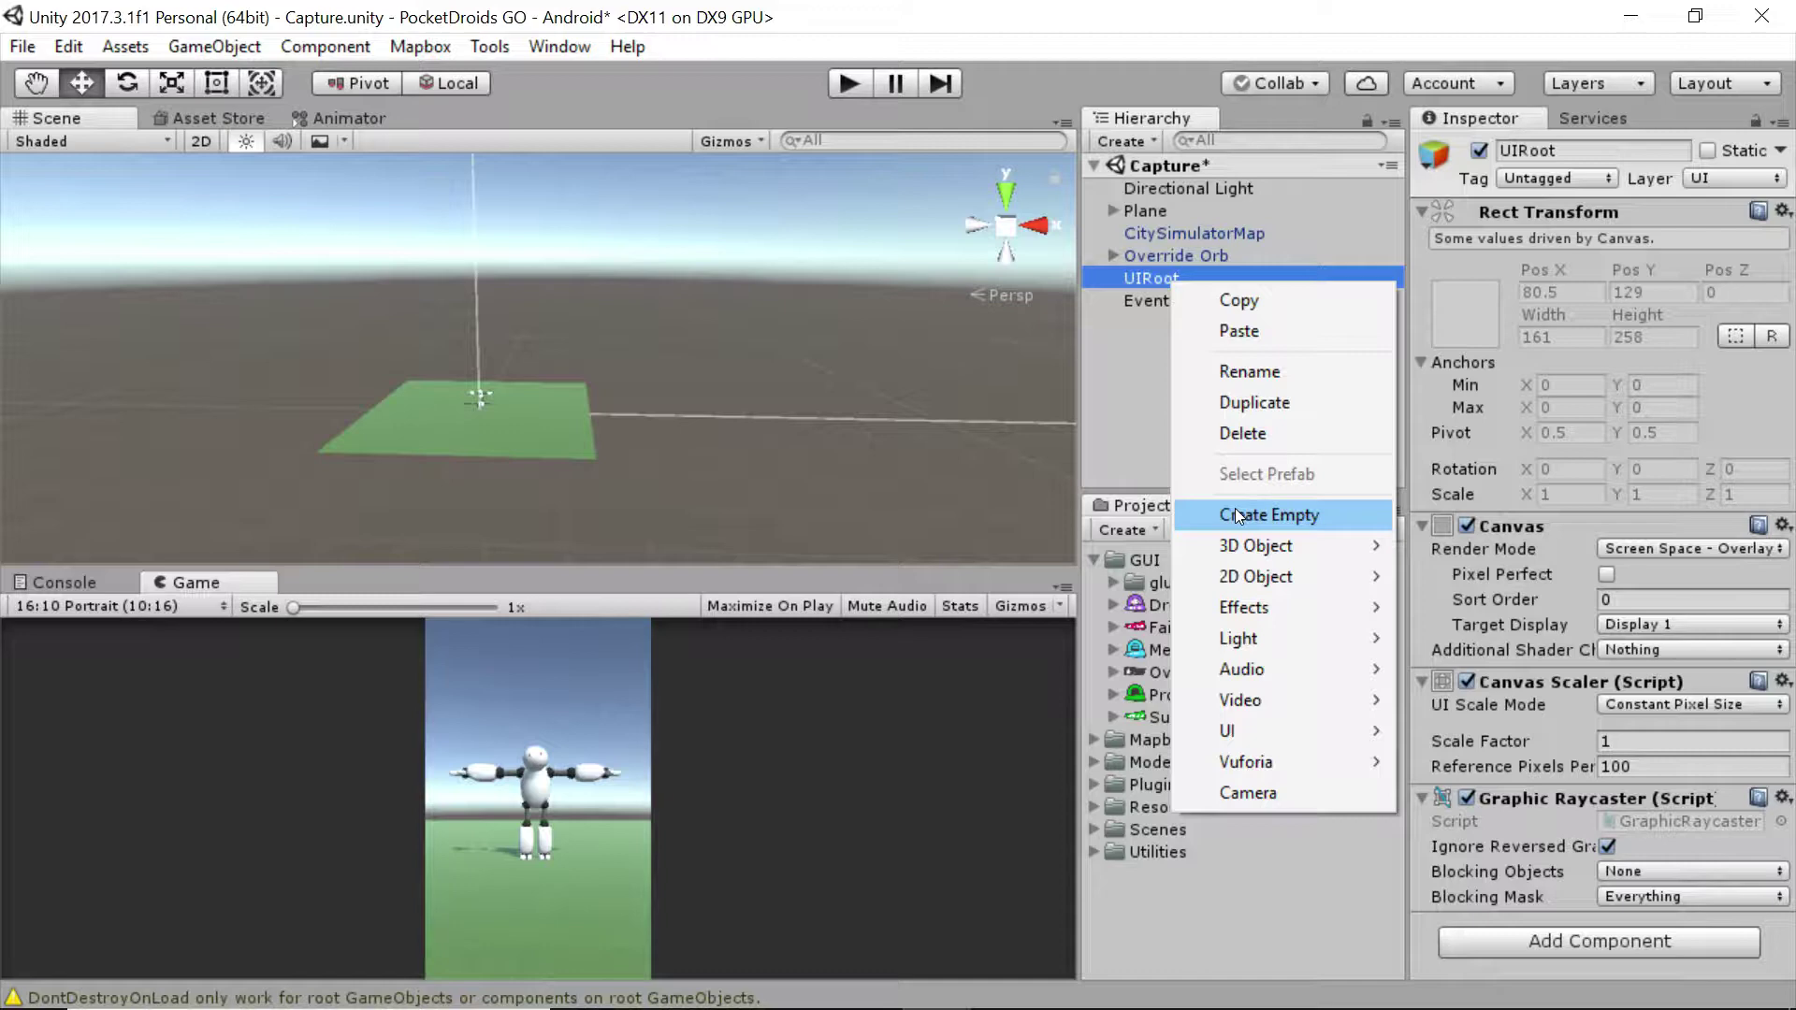
click(1235, 513)
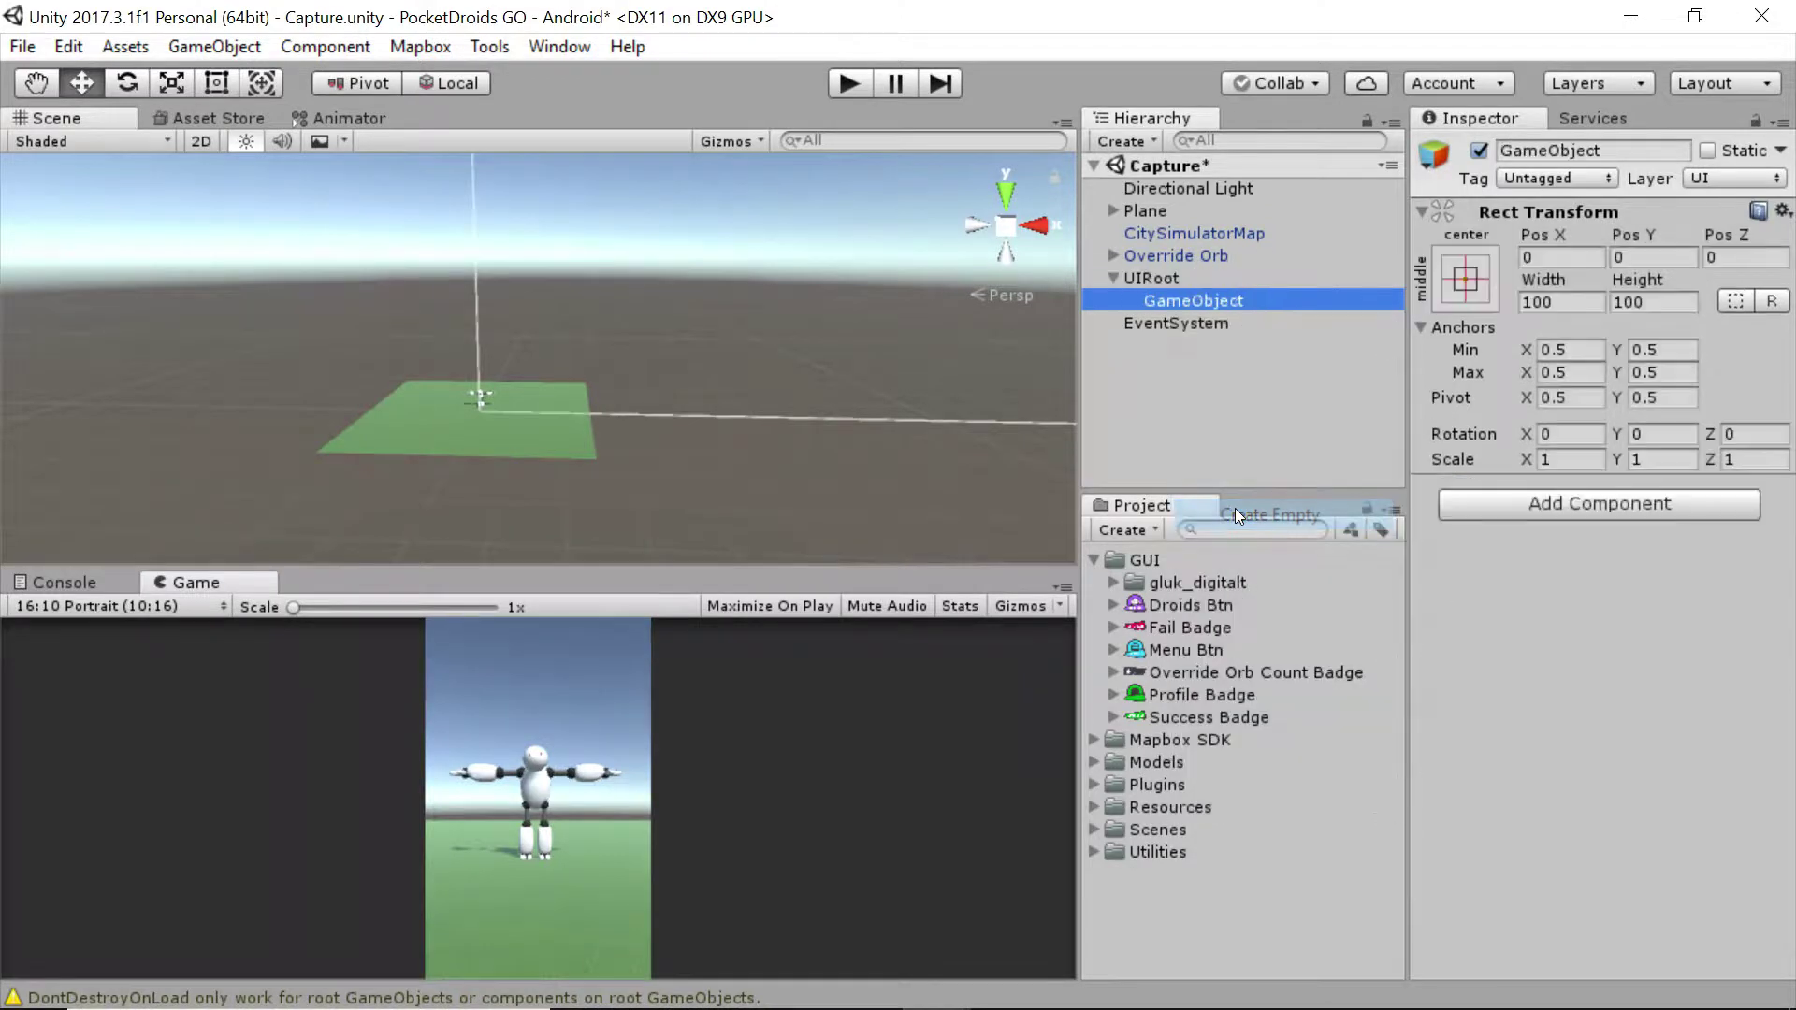
click(1193, 300)
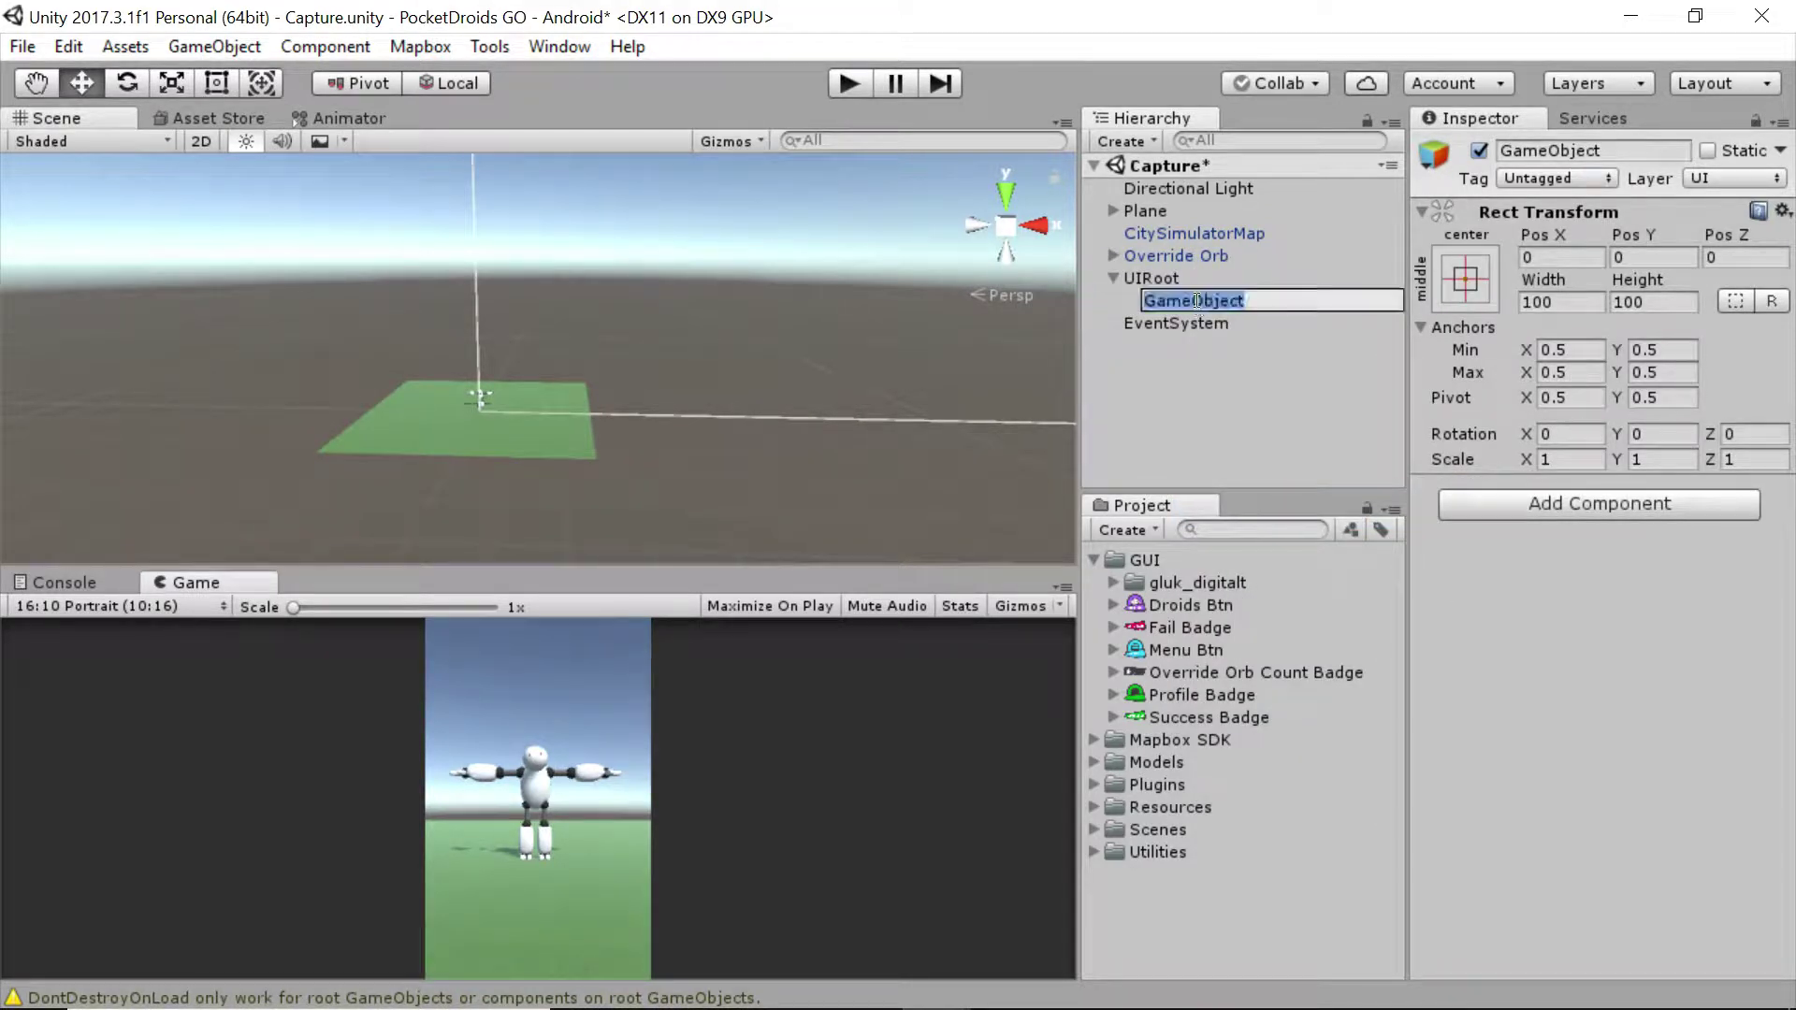
click(1274, 300)
key(ctrl+a)
text(Fil)
key(BackSpace)
key(BackSpace)
key(BackSpace)
text(ail Screen)
key(Return)
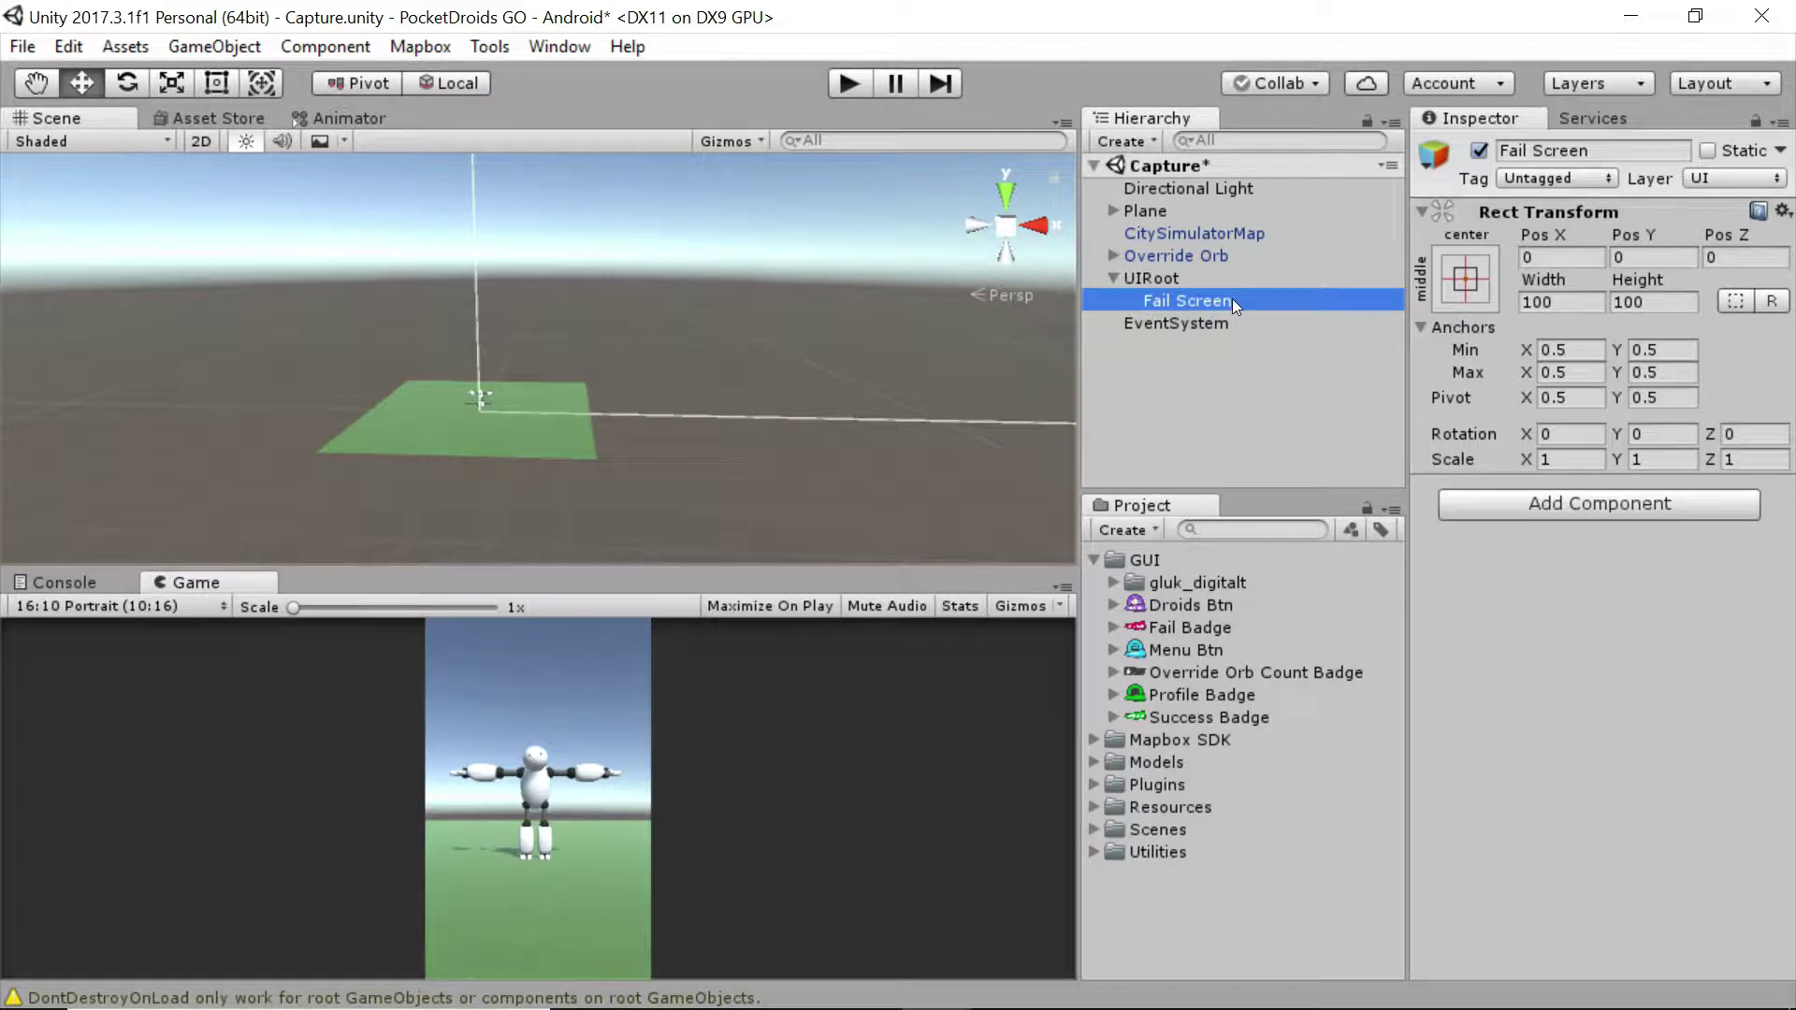
- Set the UI Scale Mode of UIRoot's Canvas Scaler to Scale With Screen Size
click(1176, 278)
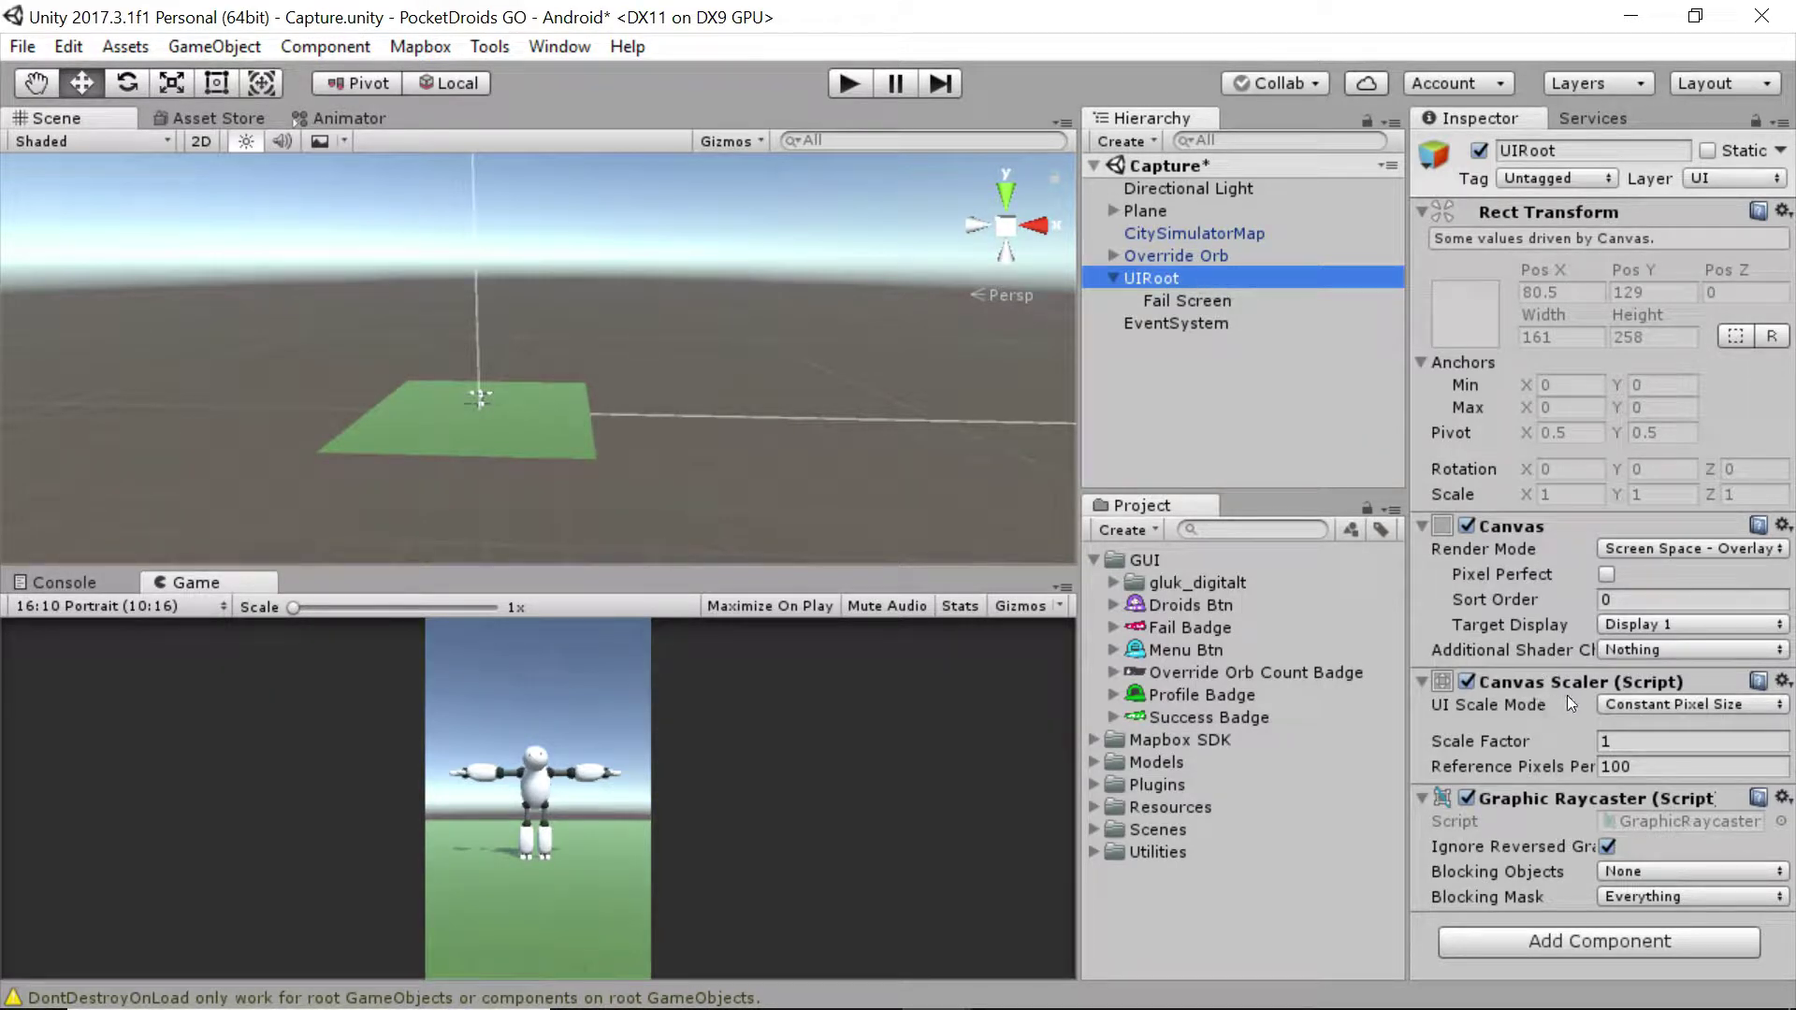
click(1667, 705)
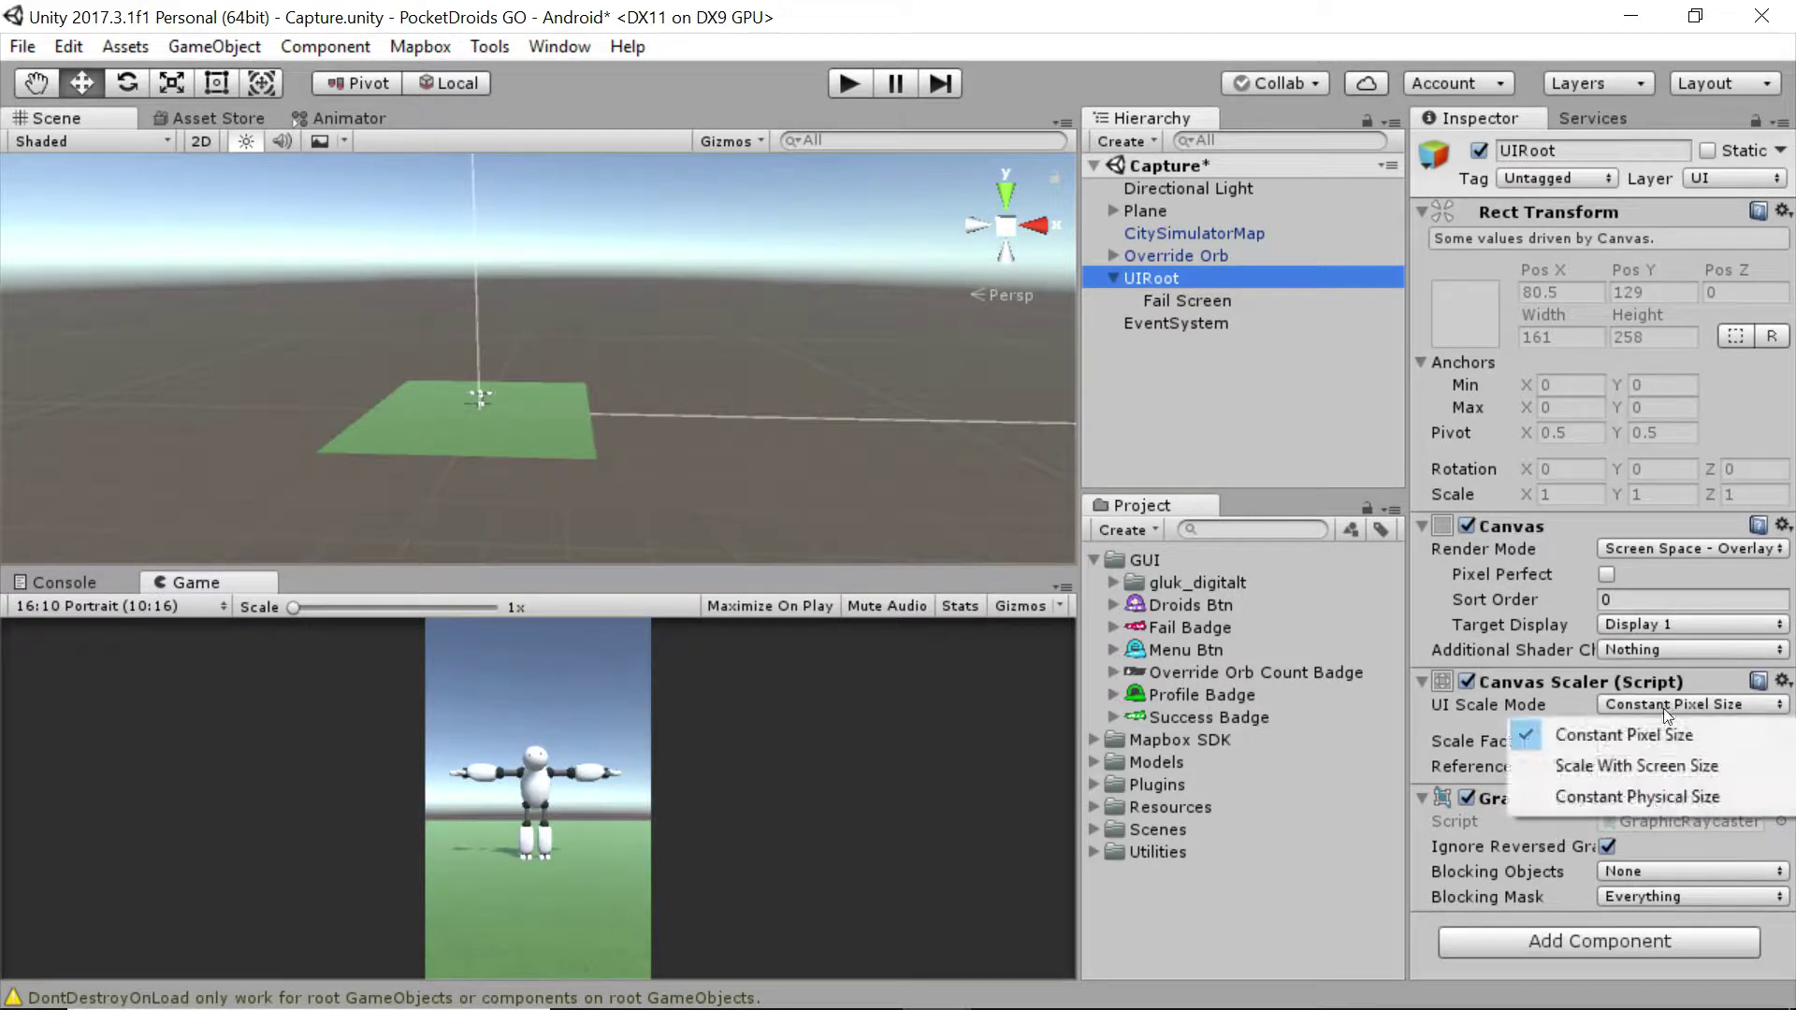
click(1643, 765)
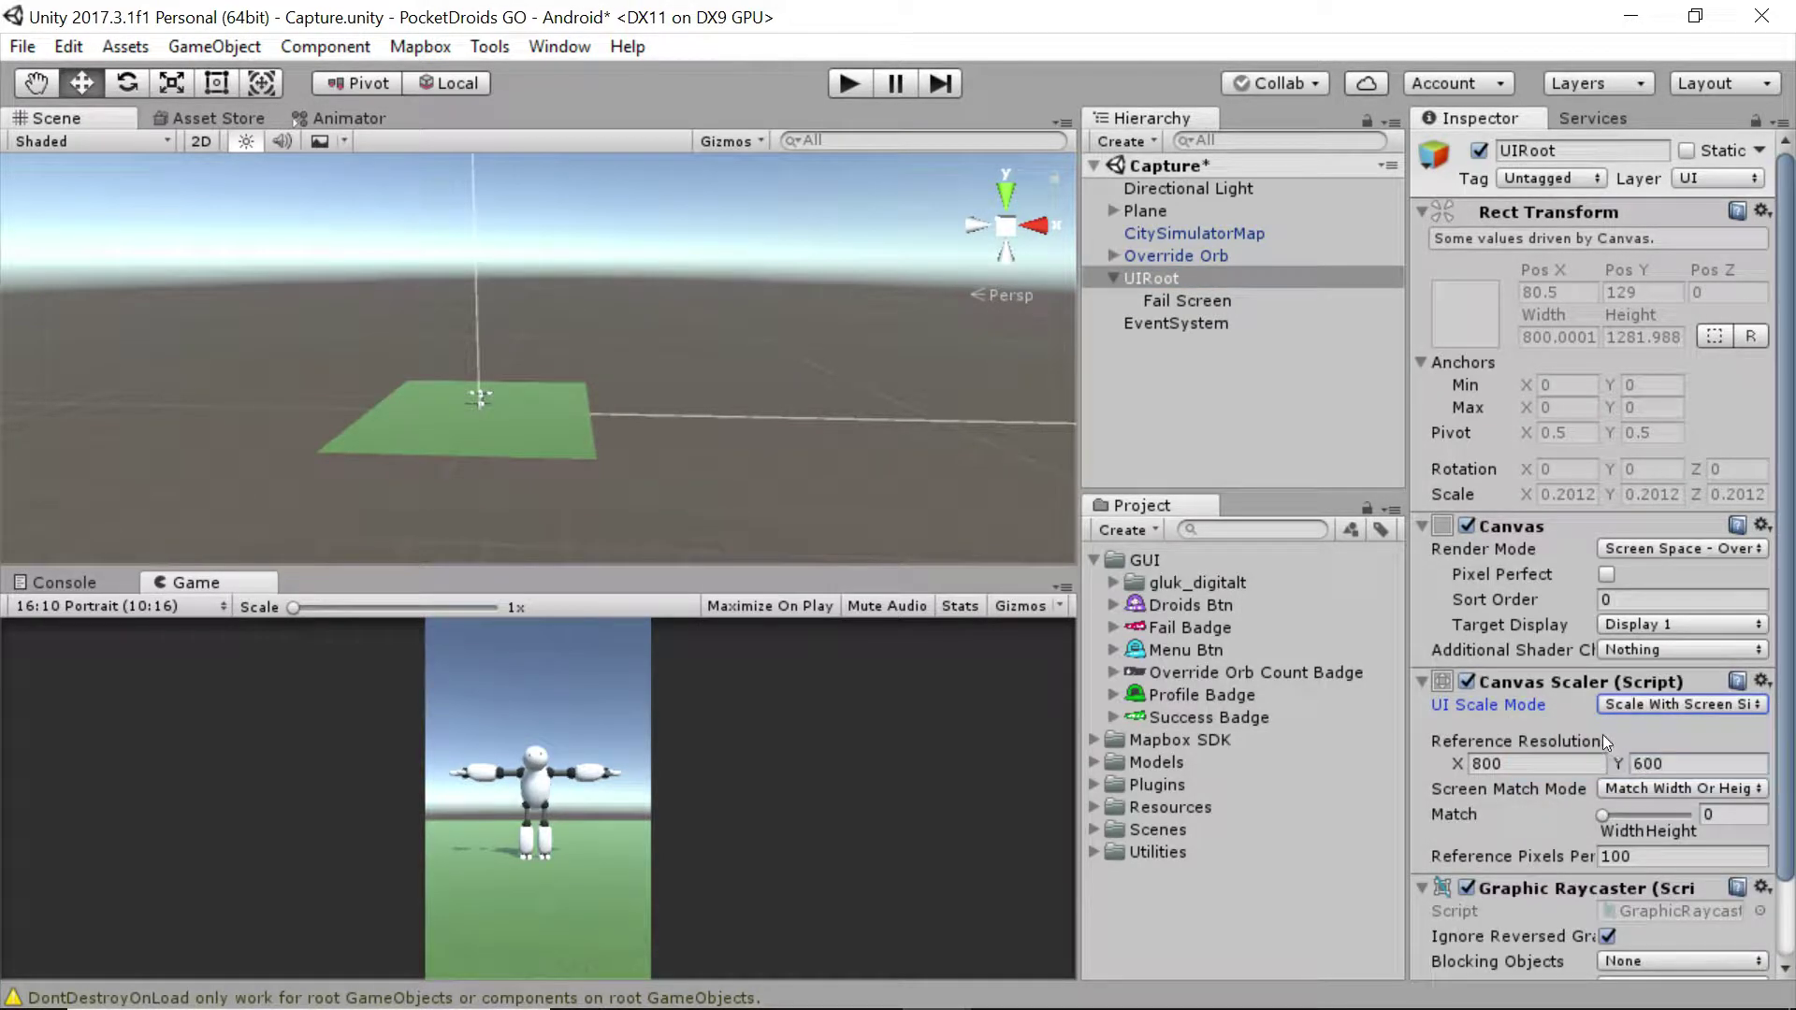
- Set the Canvas Scaler's reference resolution Y to 1280 and its Match value to 0.5
scroll(1624, 716, down, 3)
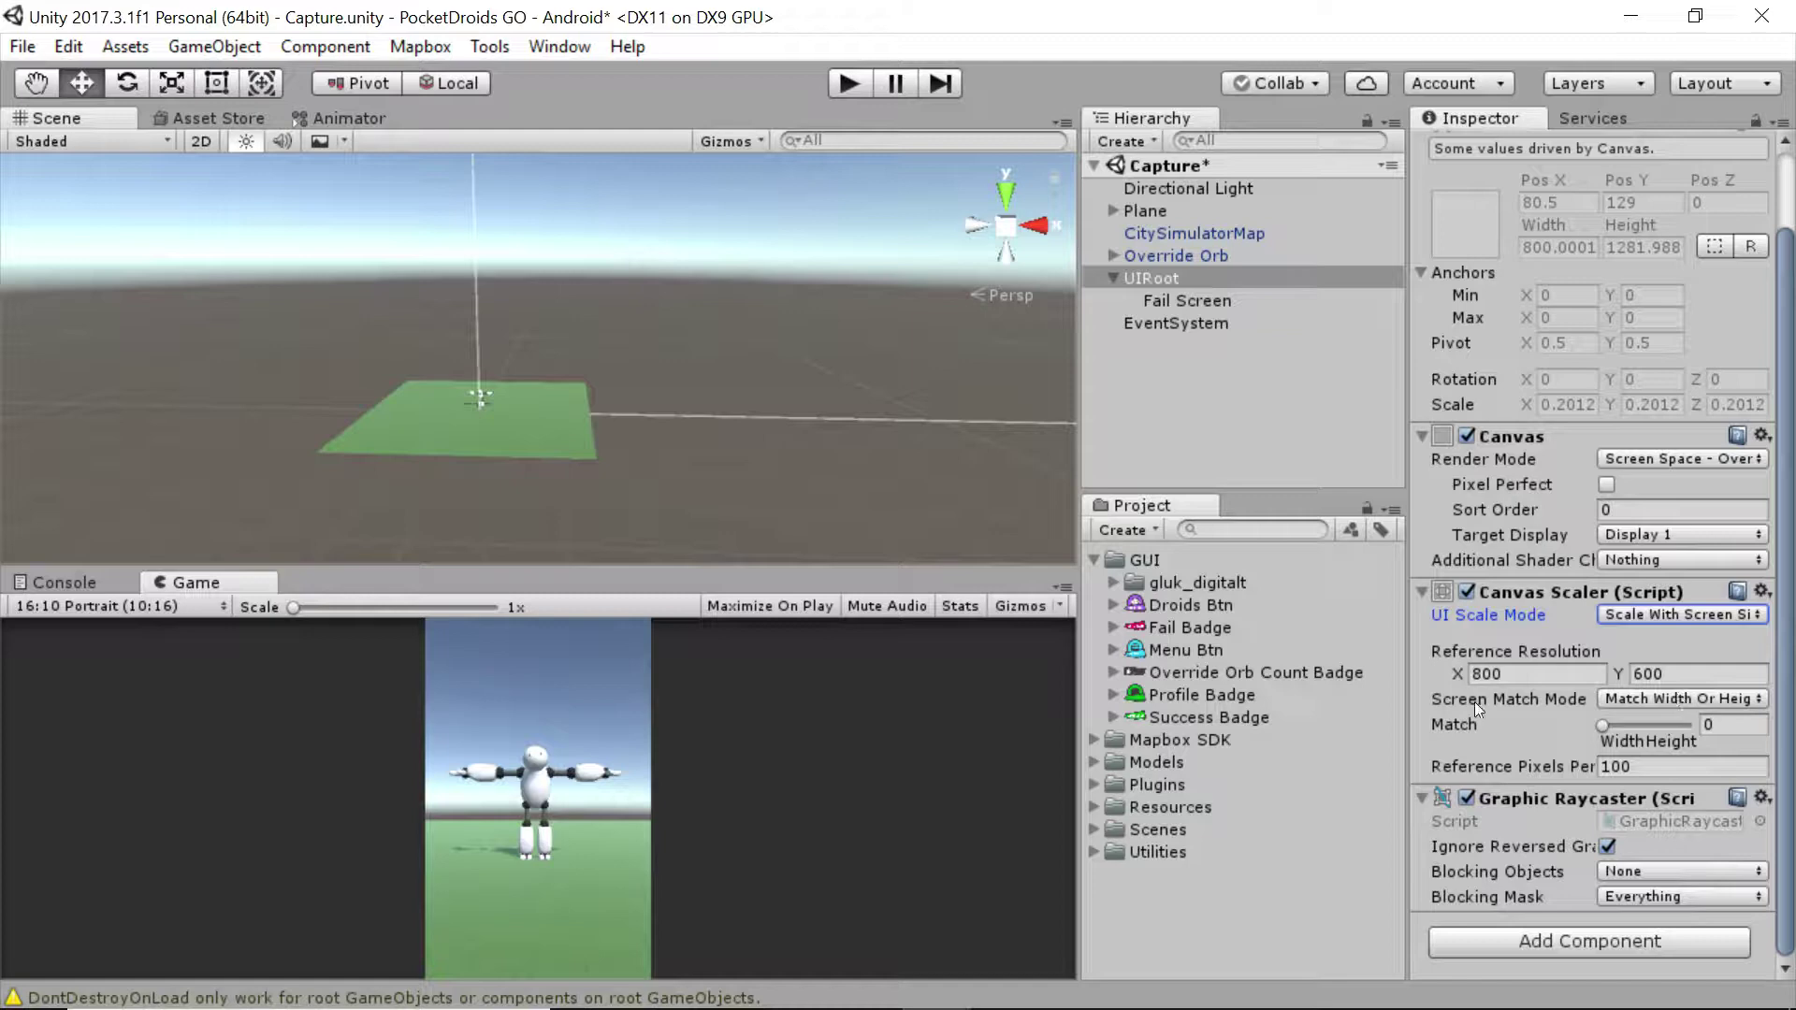
click(1548, 655)
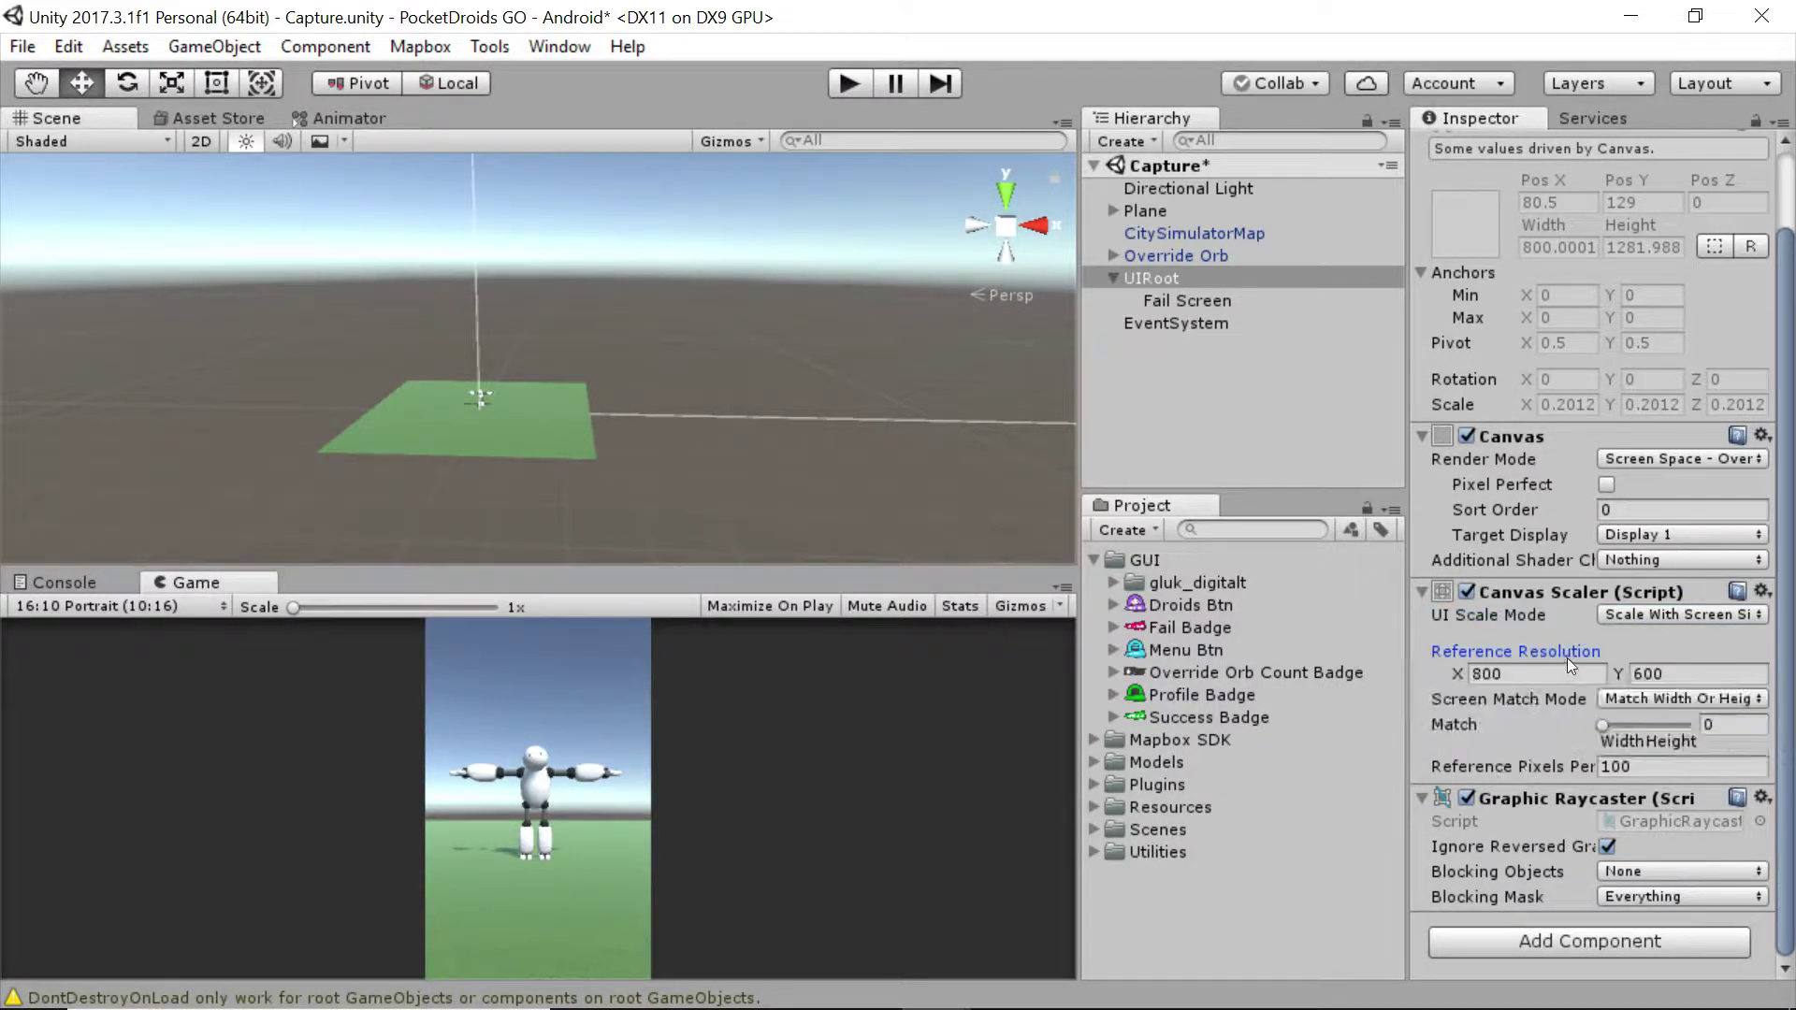
mouse_move(1568, 653)
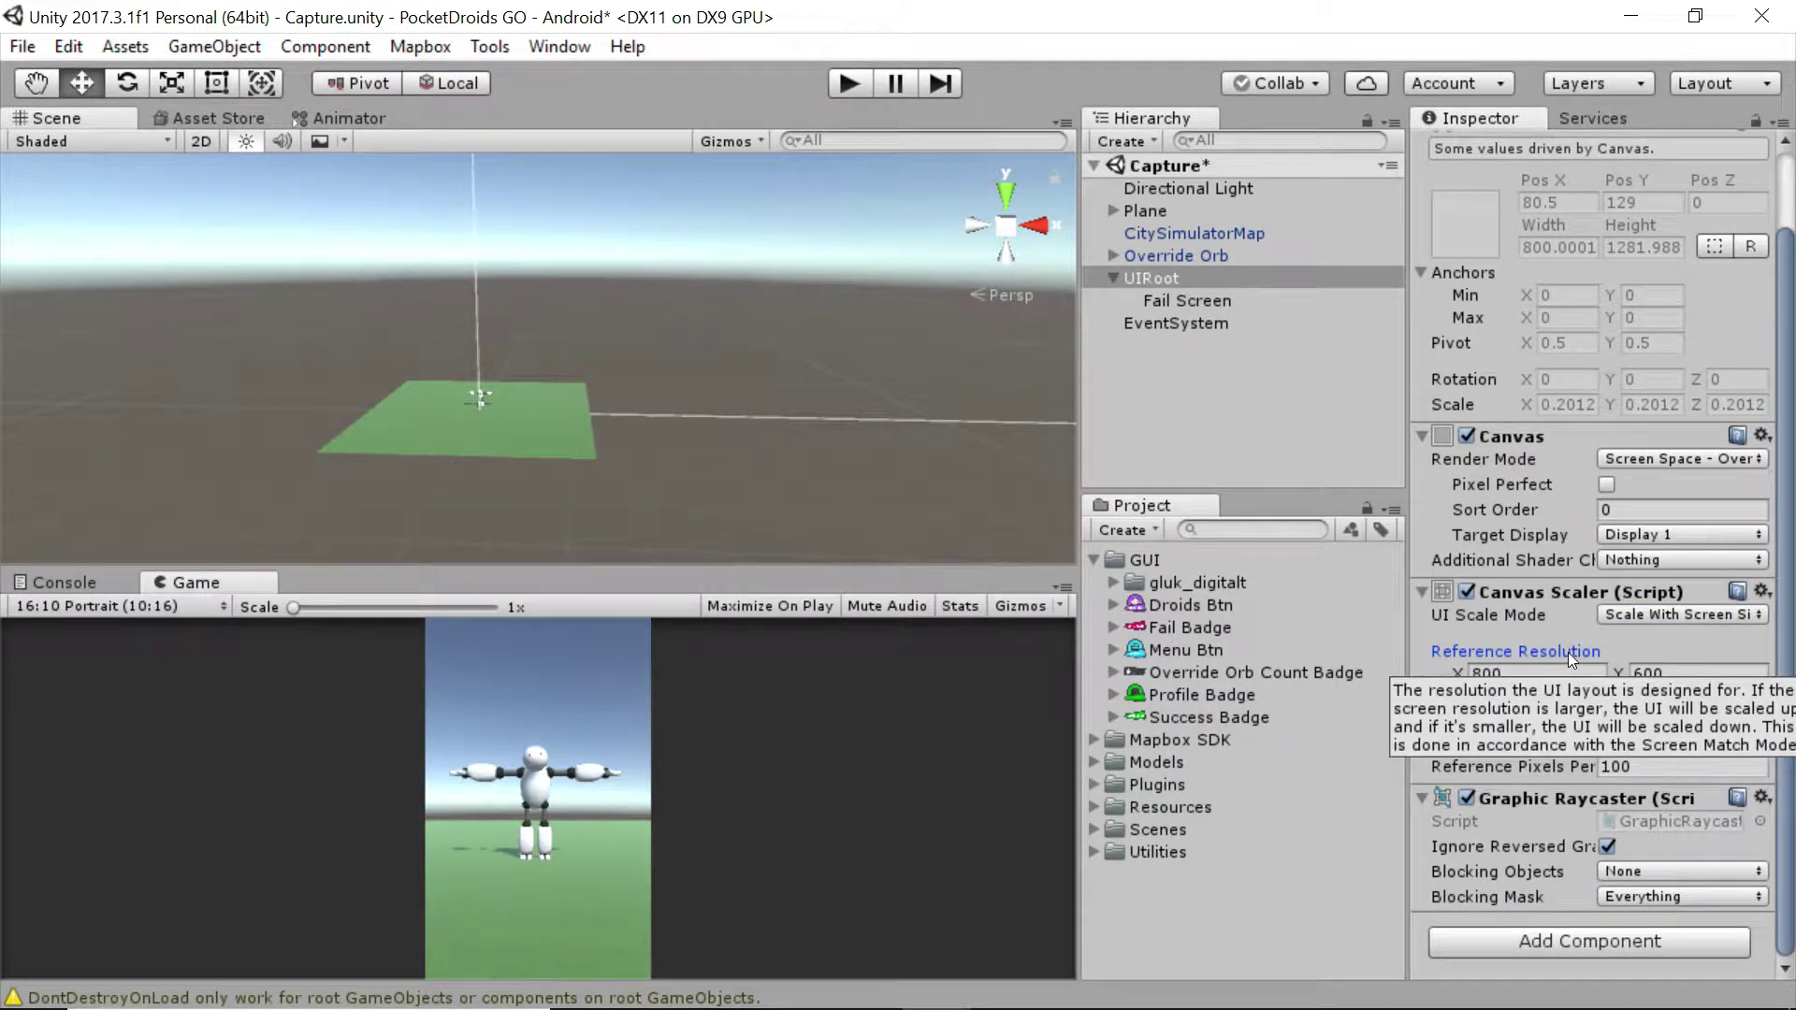
click(1497, 672)
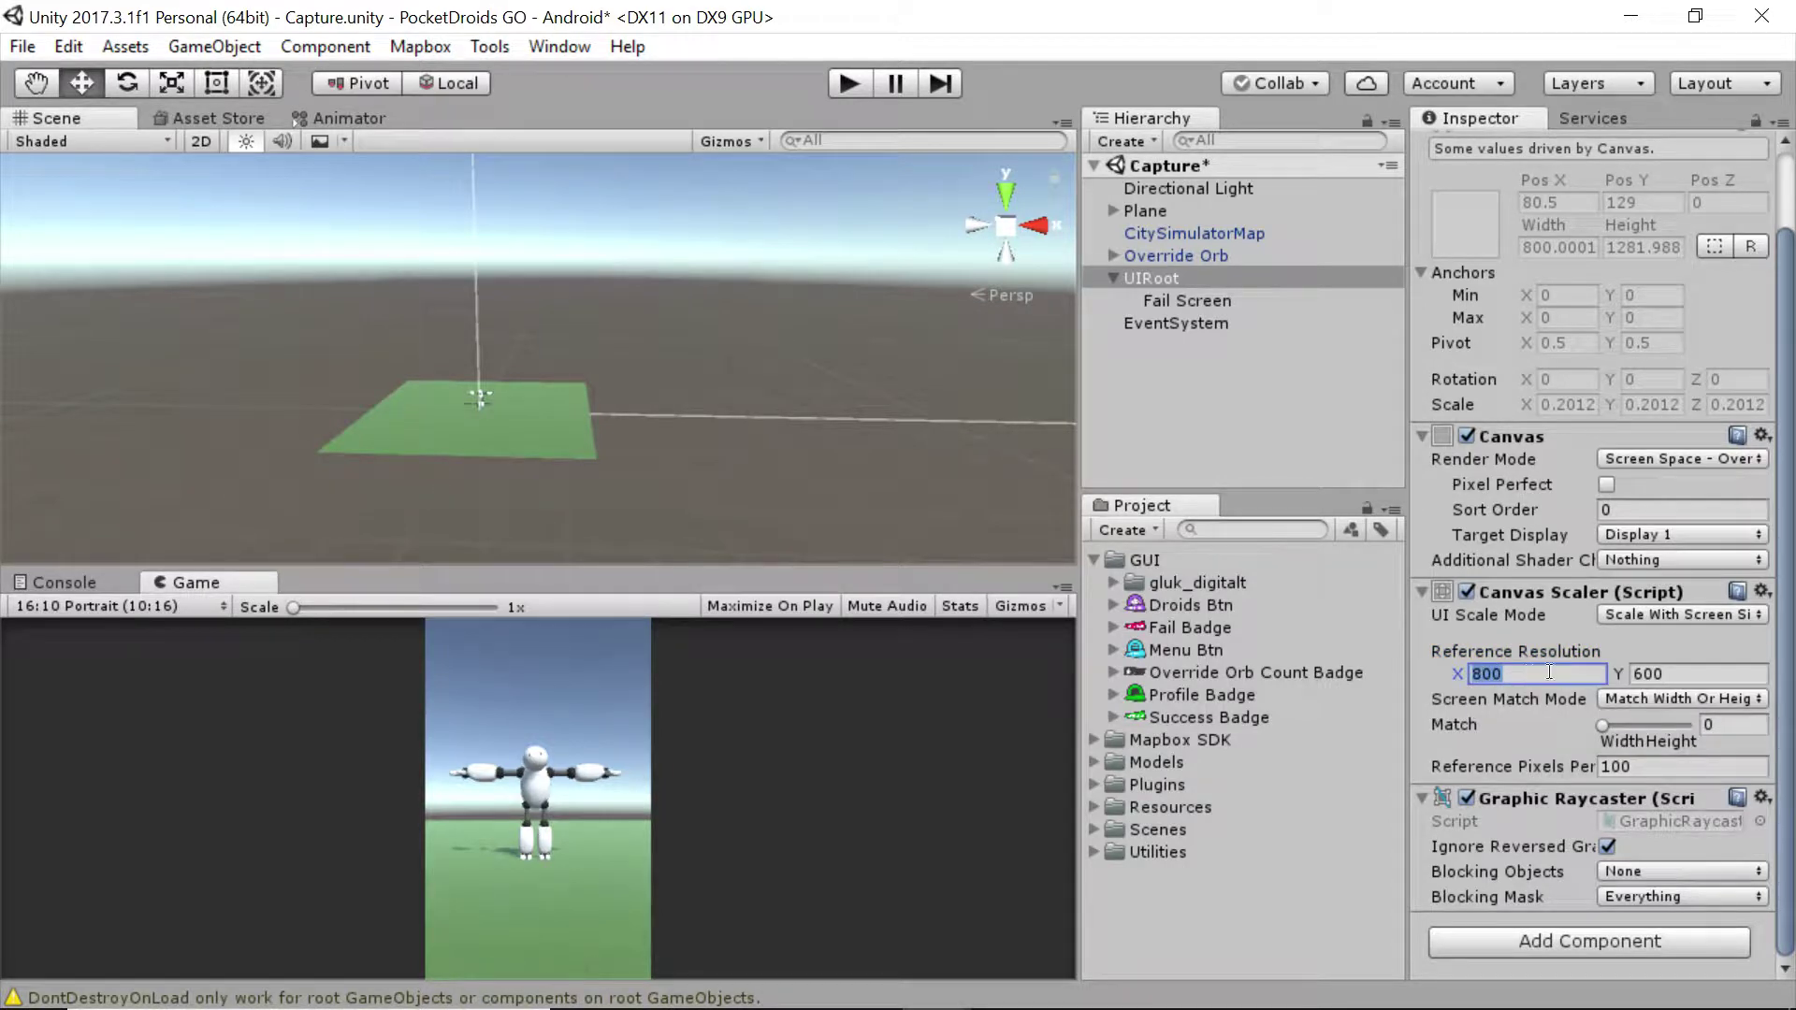
click(1679, 672)
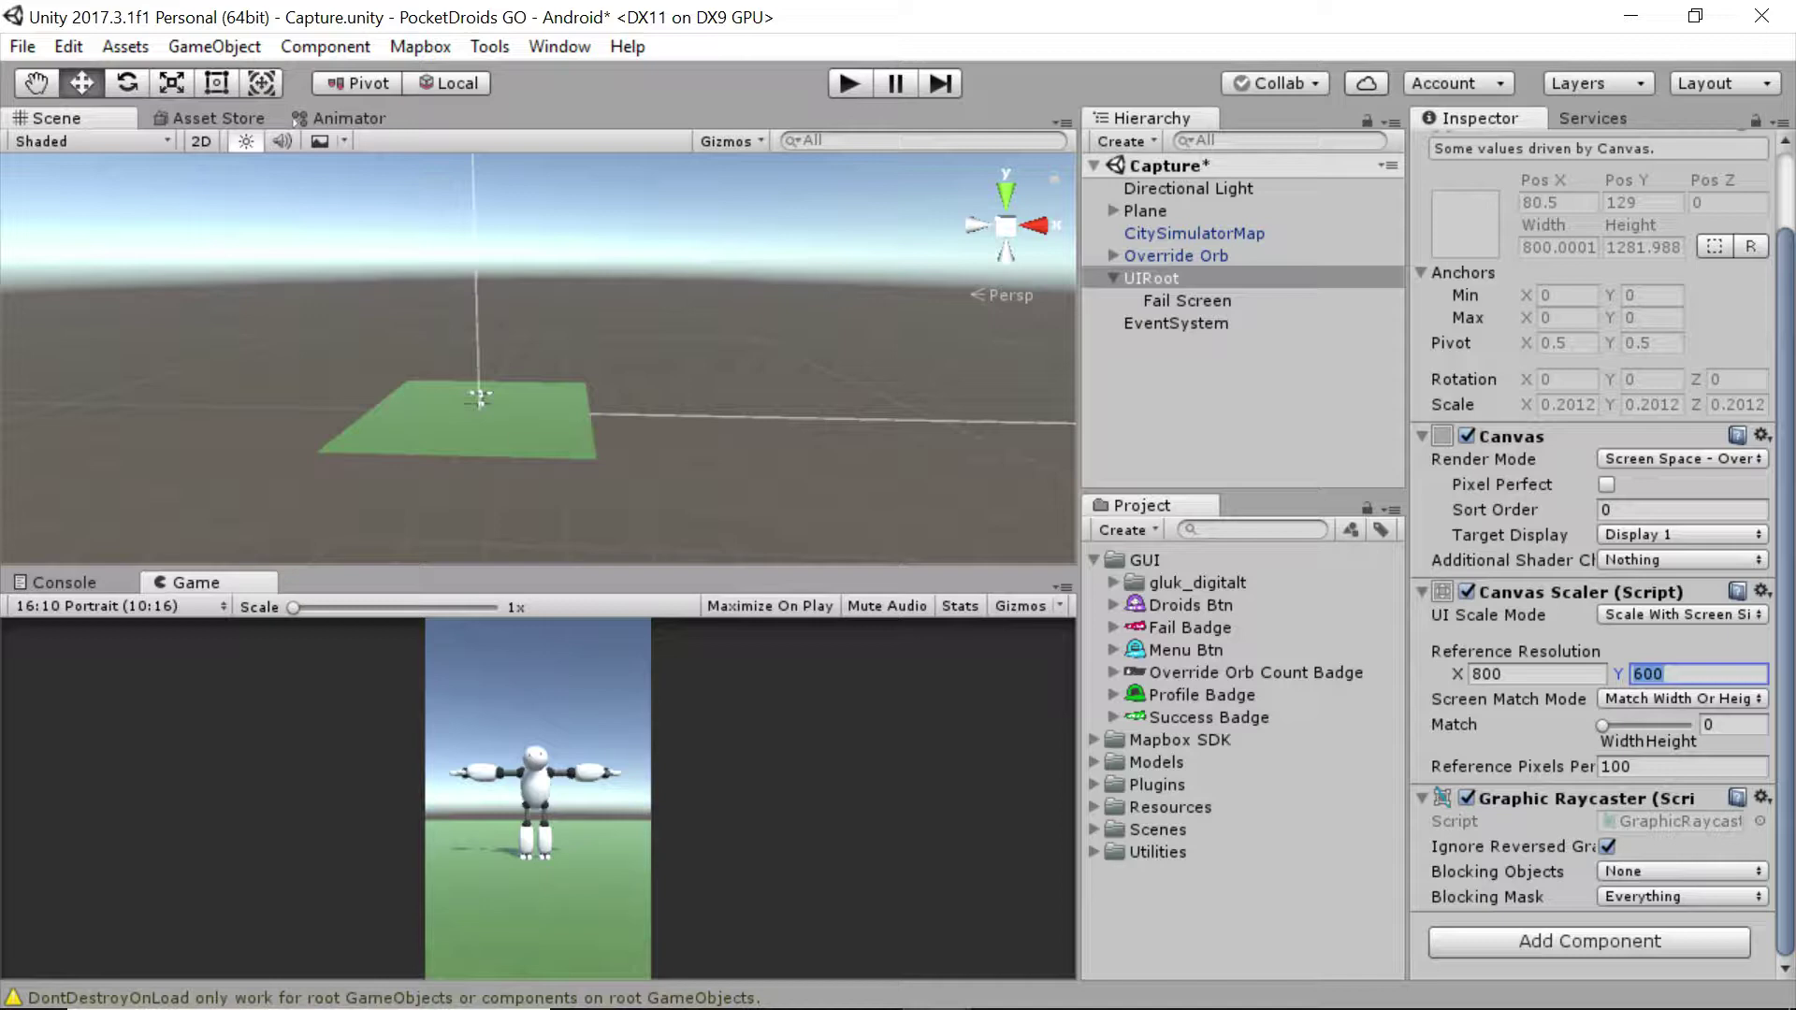
text(1280)
key(Tab)
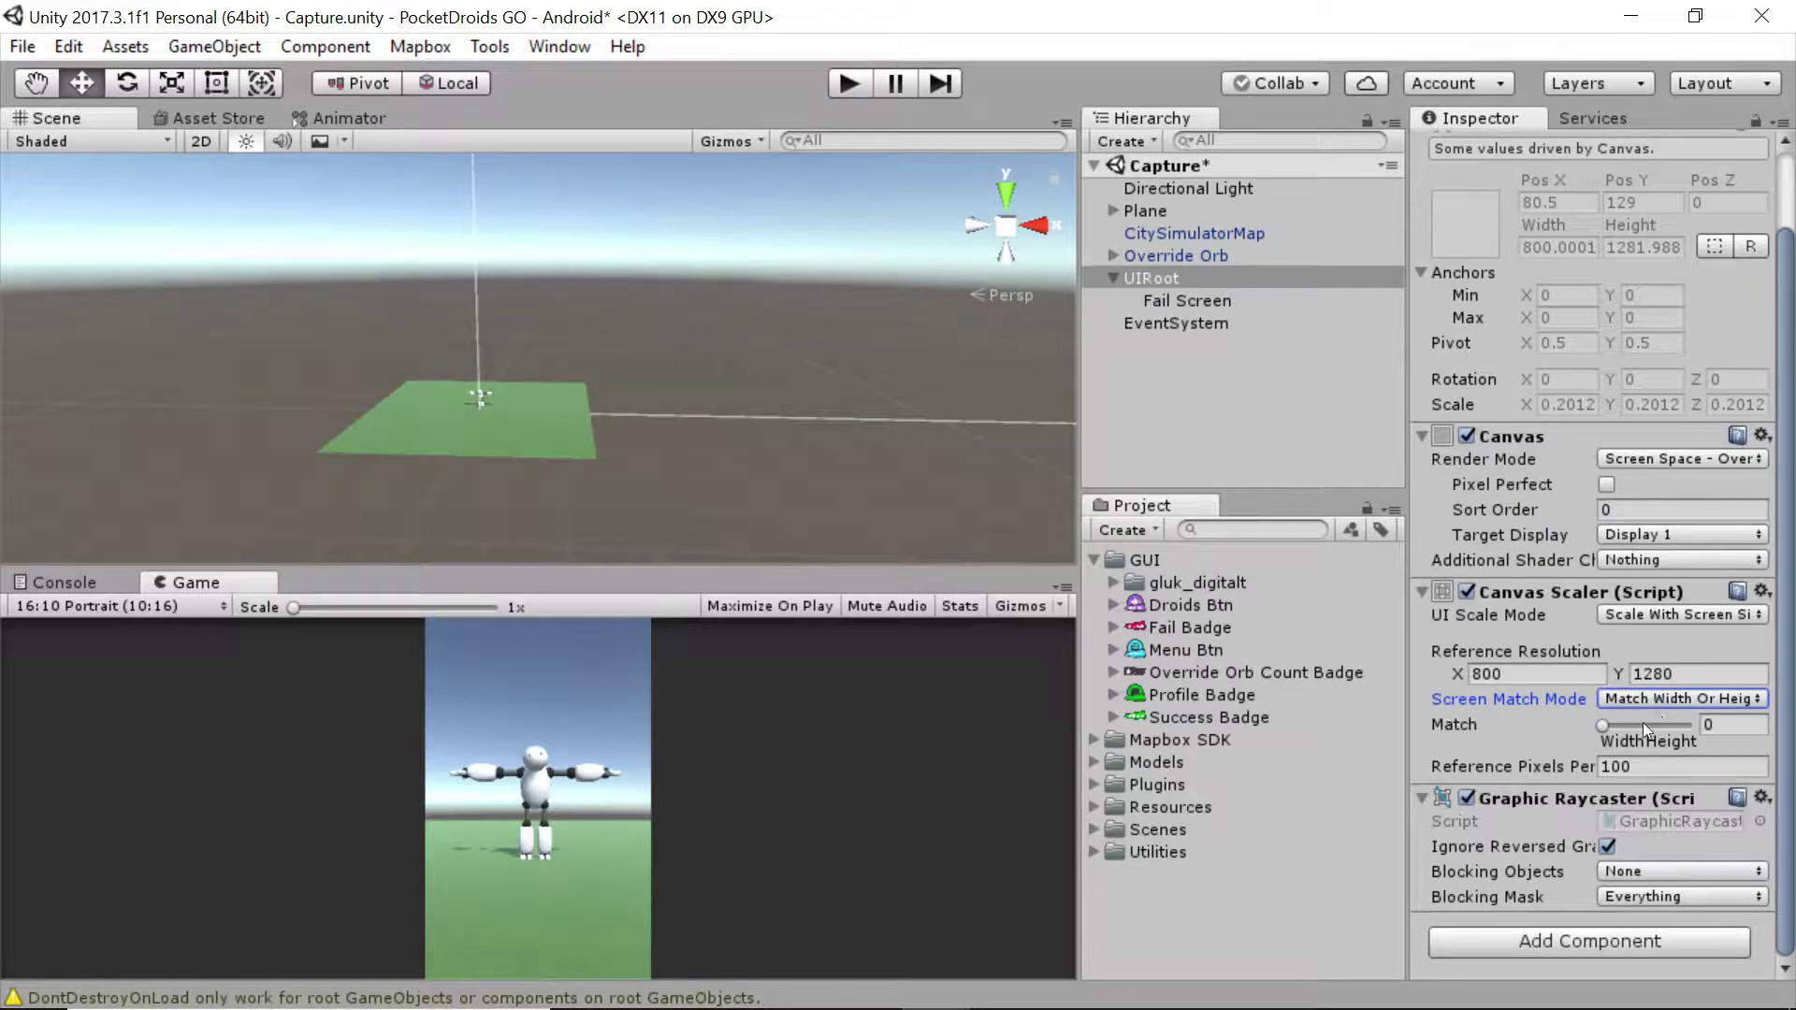
click(1738, 725)
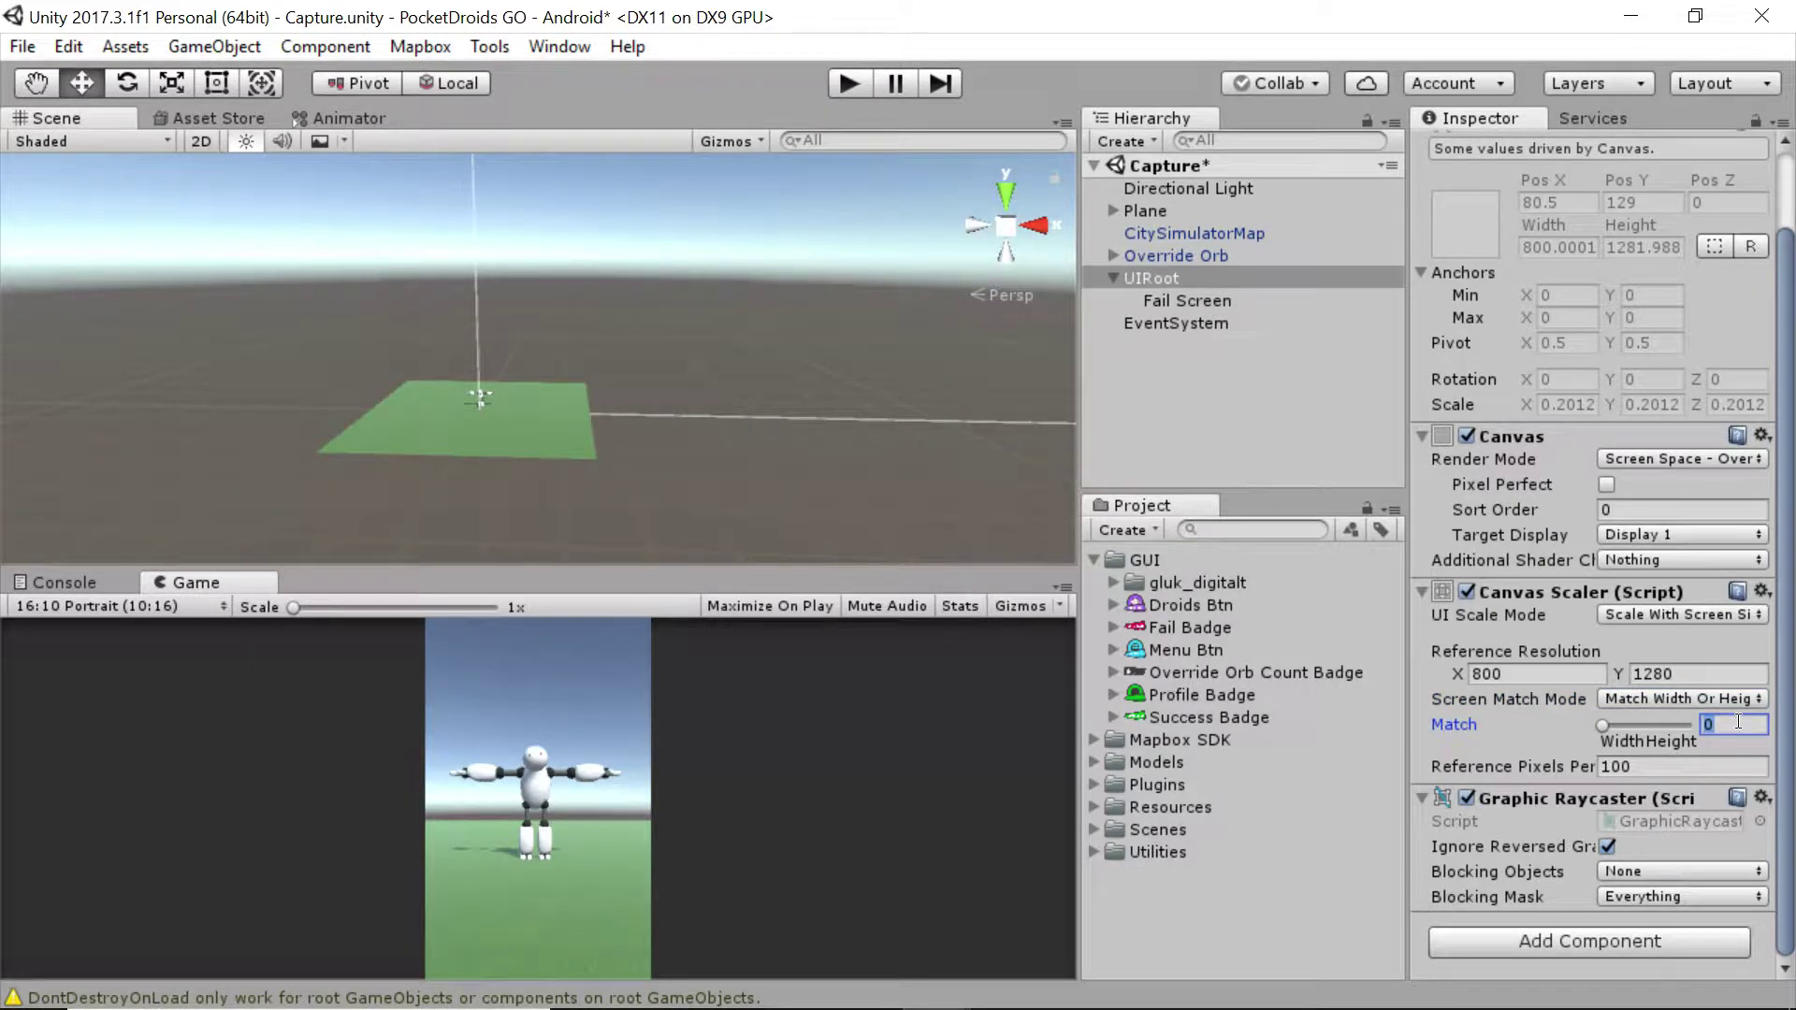
text(0.5)
- Widen the Inspector and anchor Fail Screen to stretch both horizontally and vertically
drag(1080, 464, 915, 472)
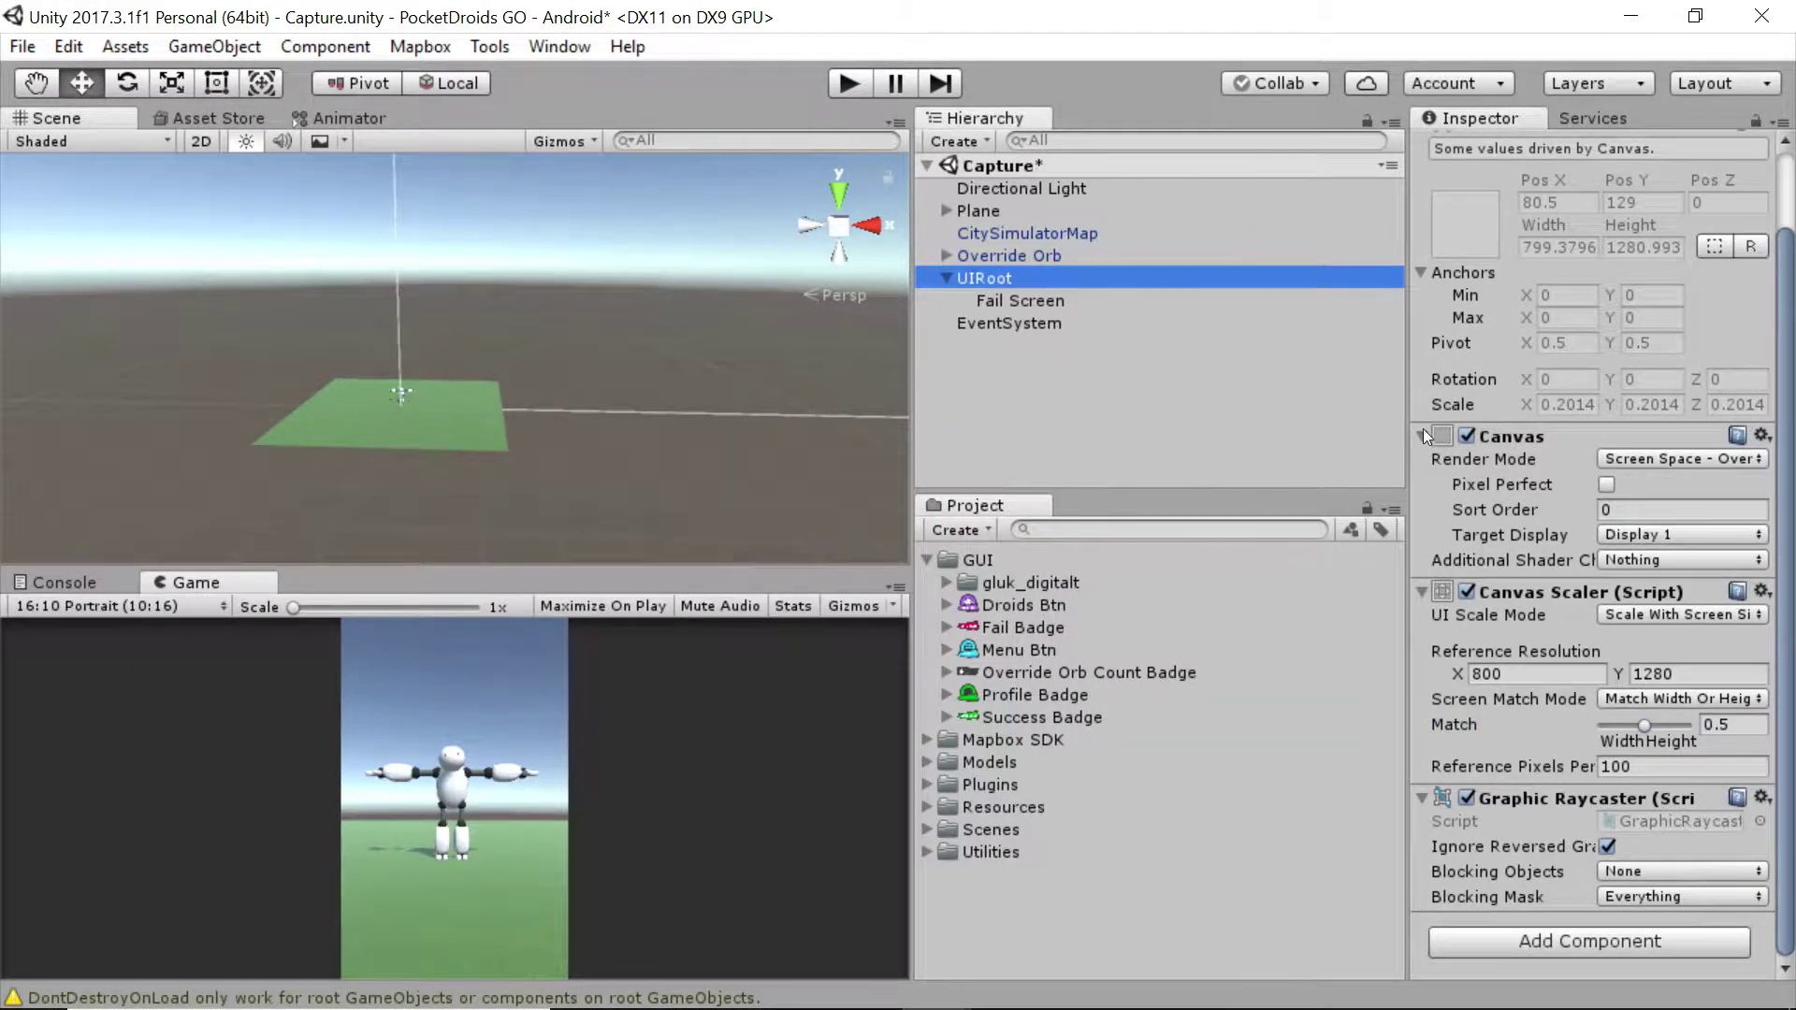
drag(1413, 436, 1049, 454)
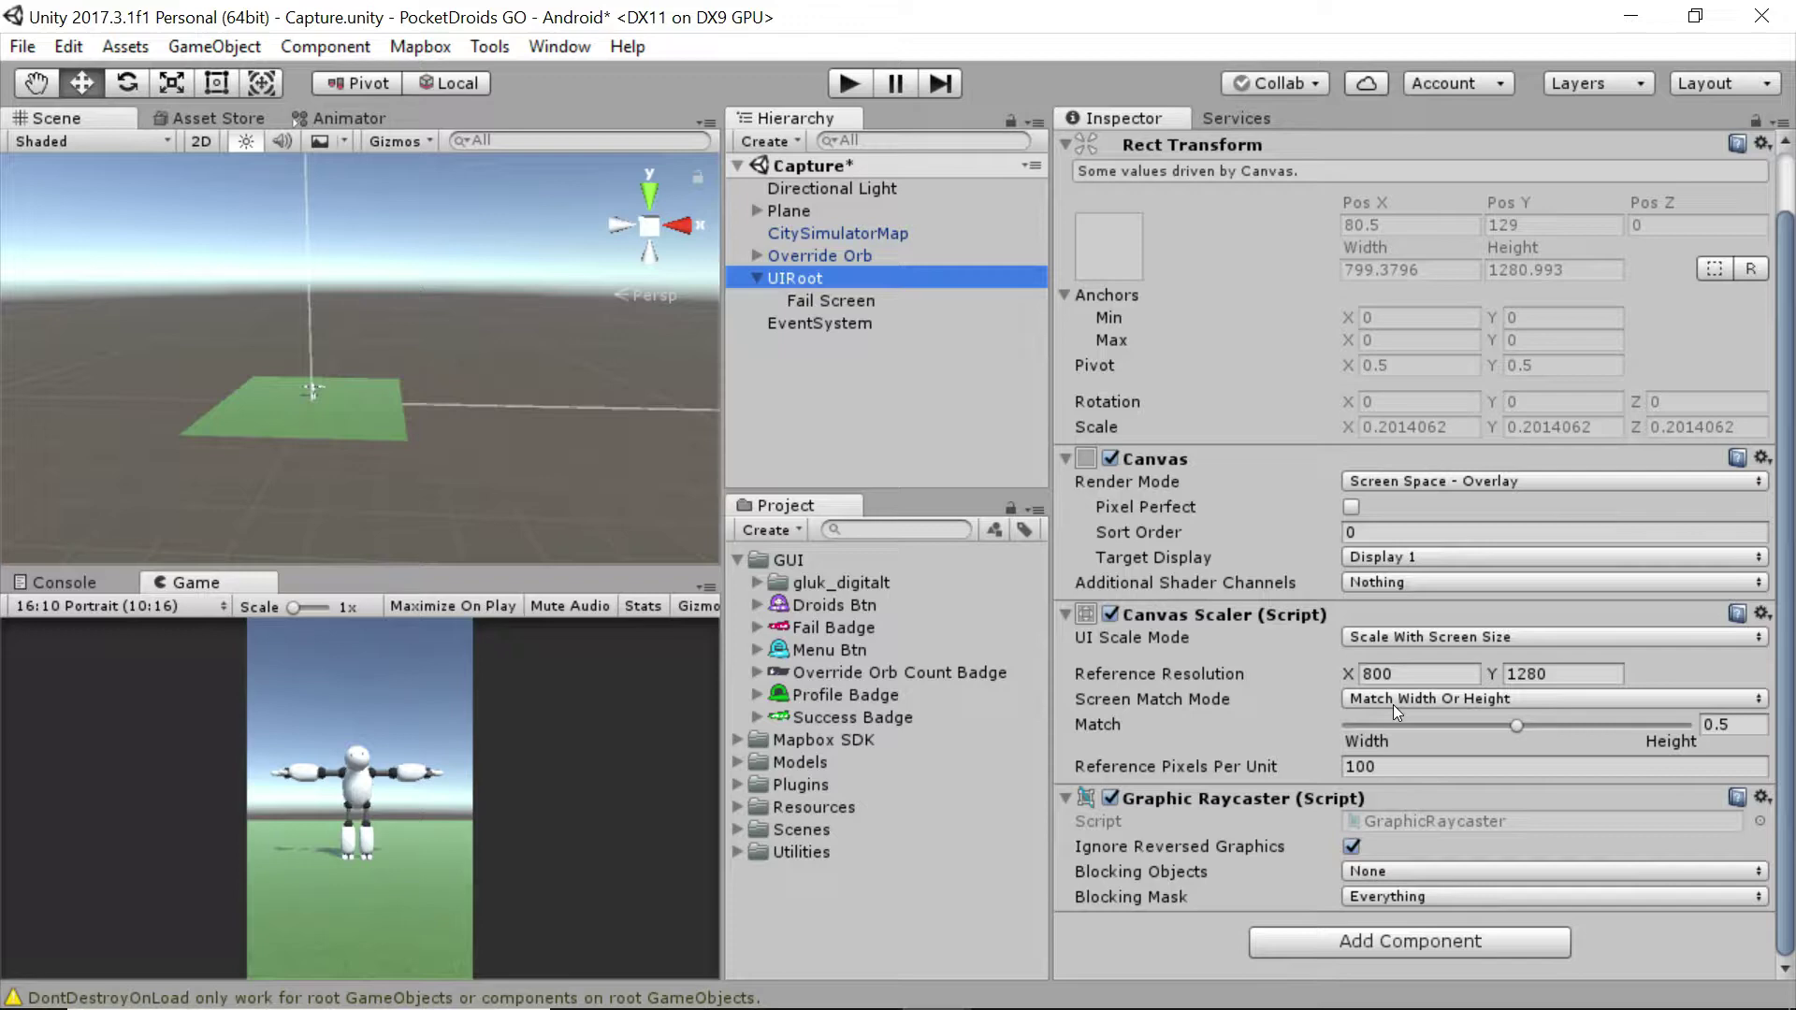
click(845, 299)
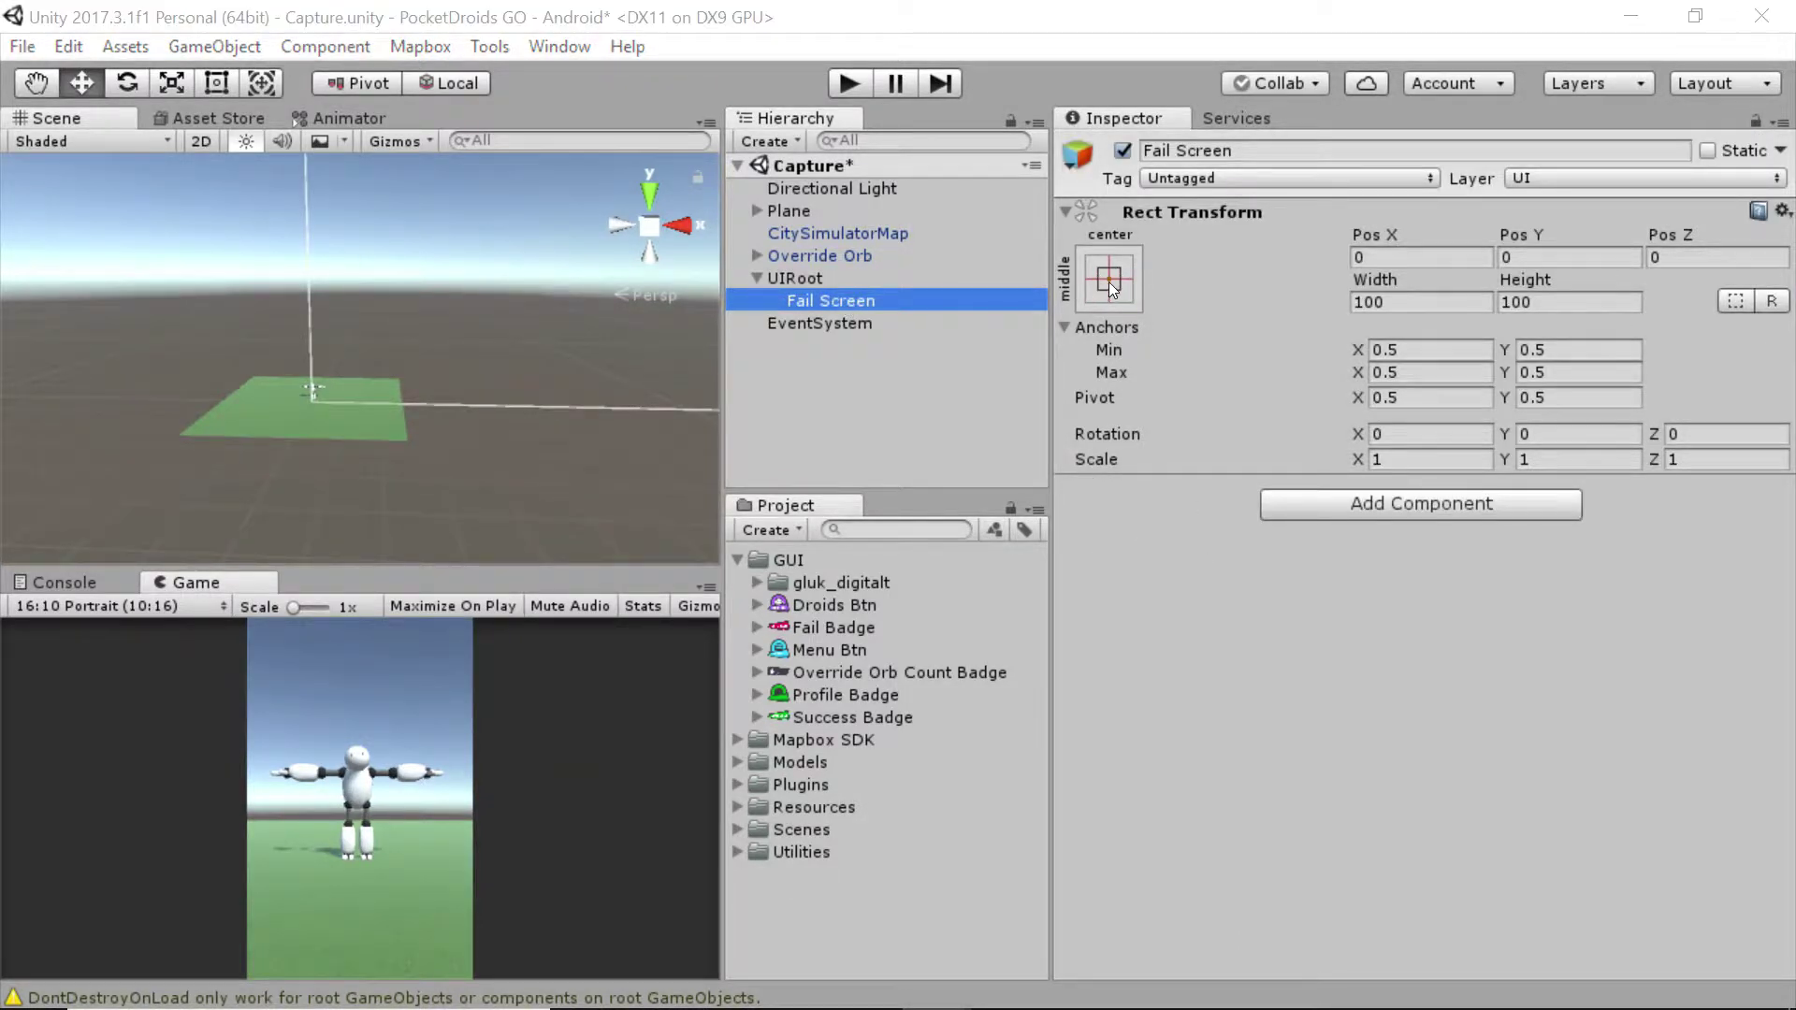
click(1108, 281)
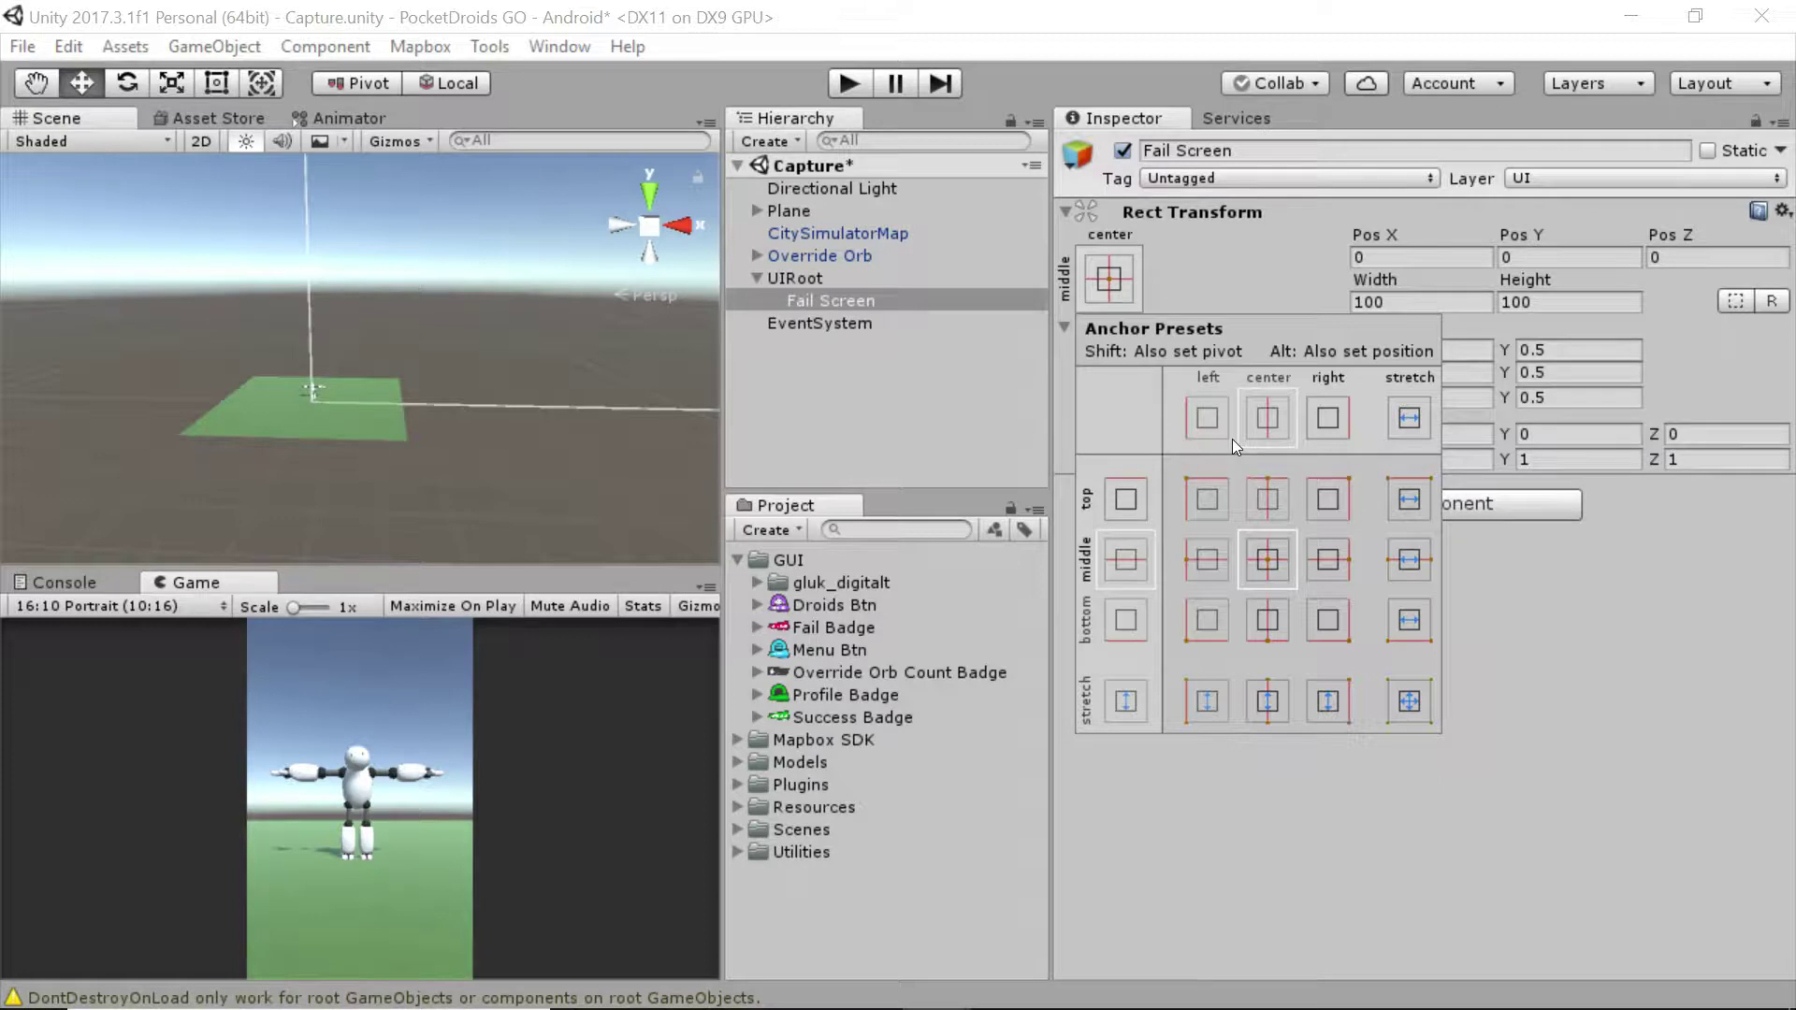
click(1412, 717)
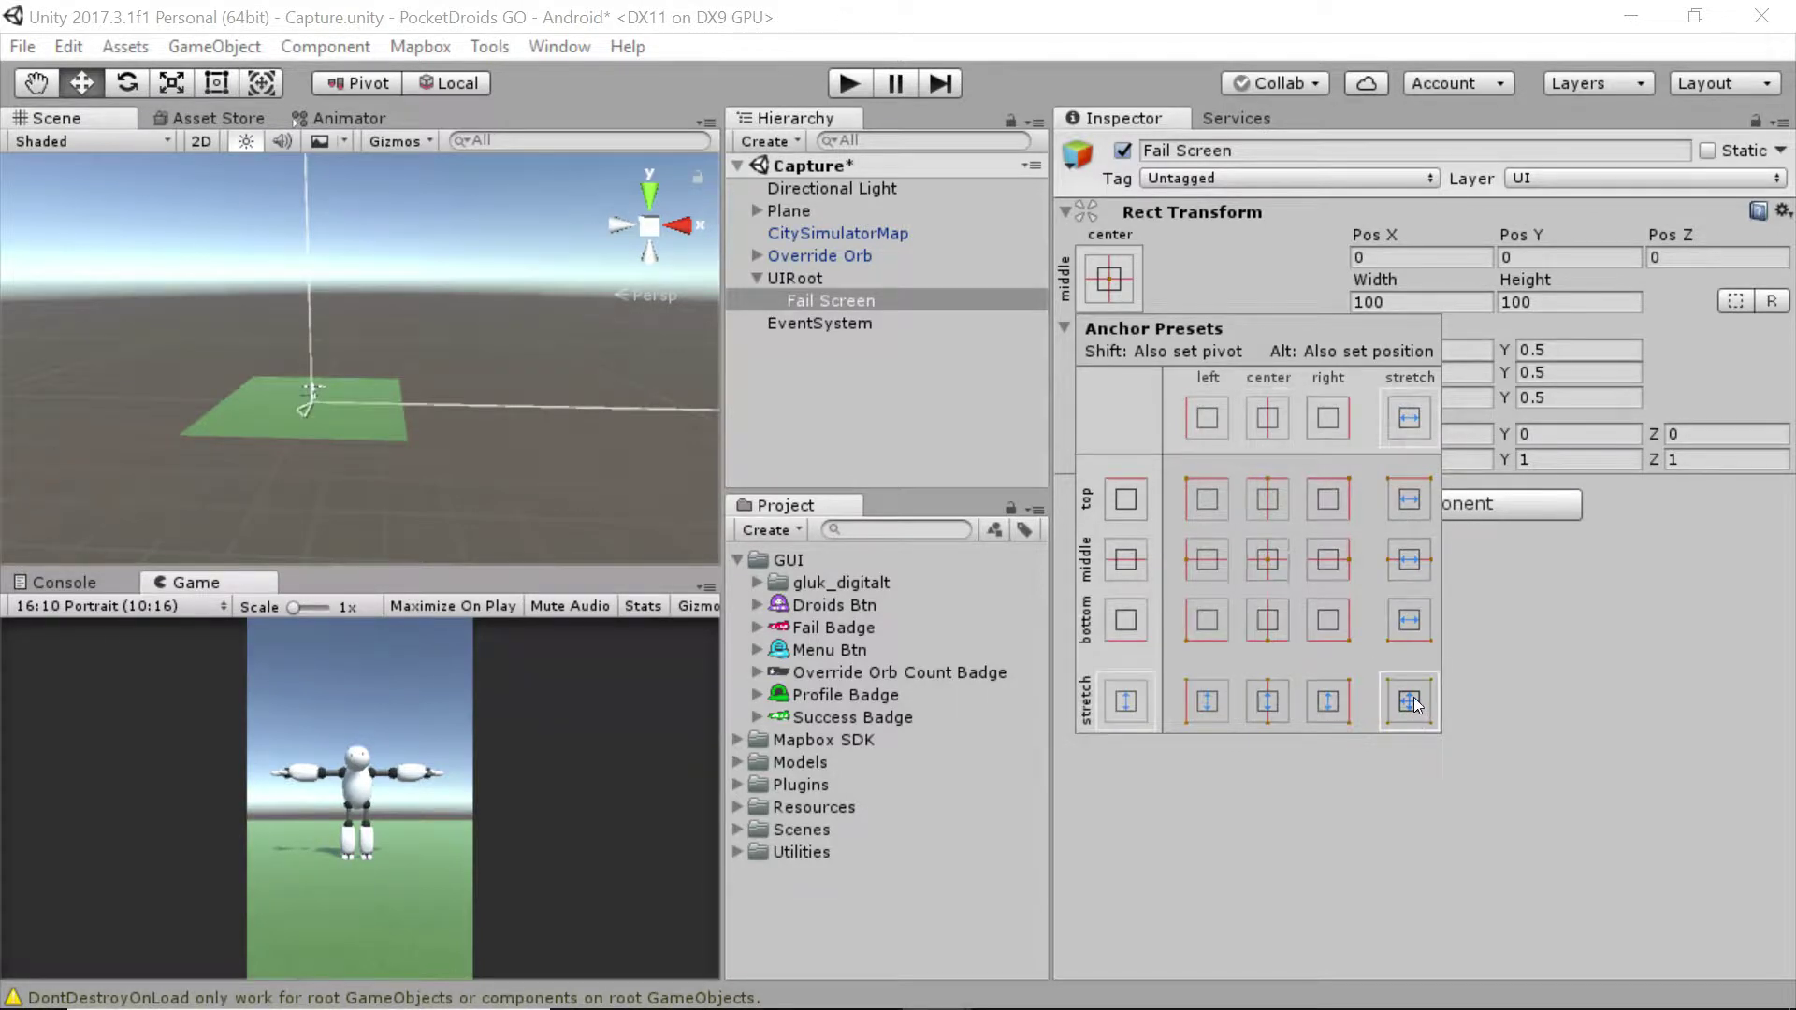
click(1581, 630)
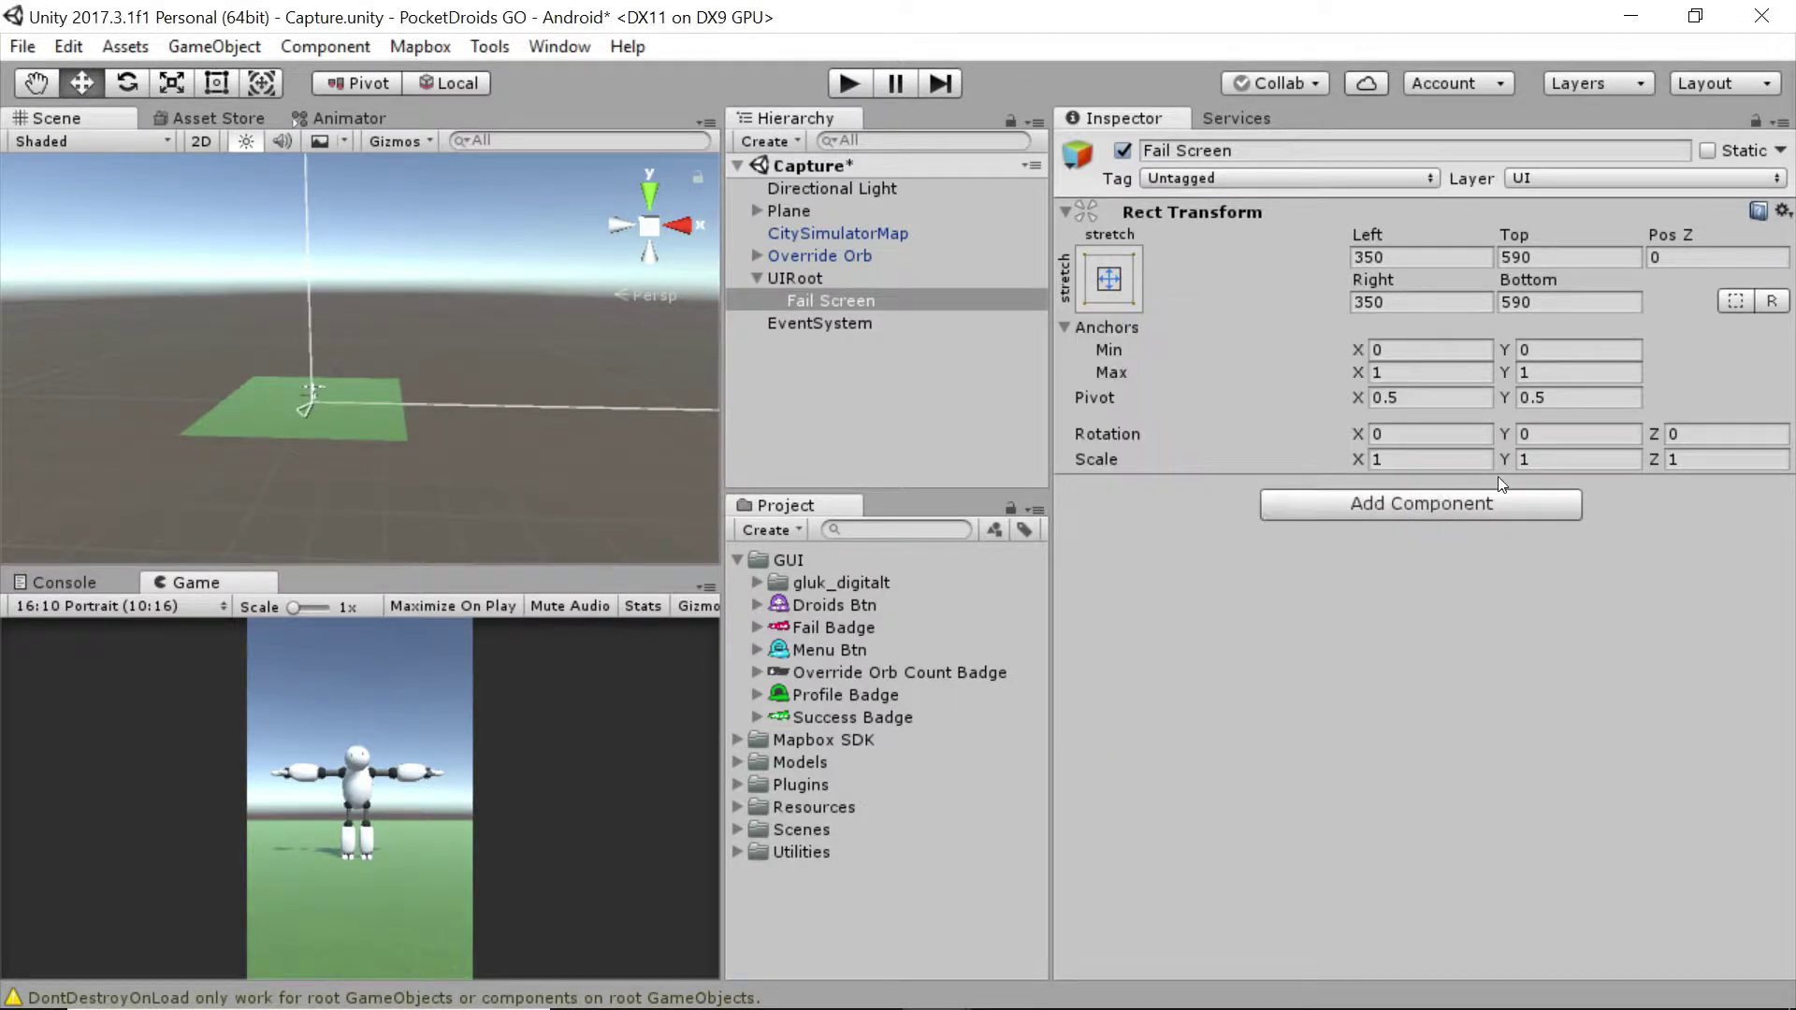
- Set Fail Screen's Left, Top, Pos Z, Right and Bottom values to 0 so it fills the canvas
click(1453, 262)
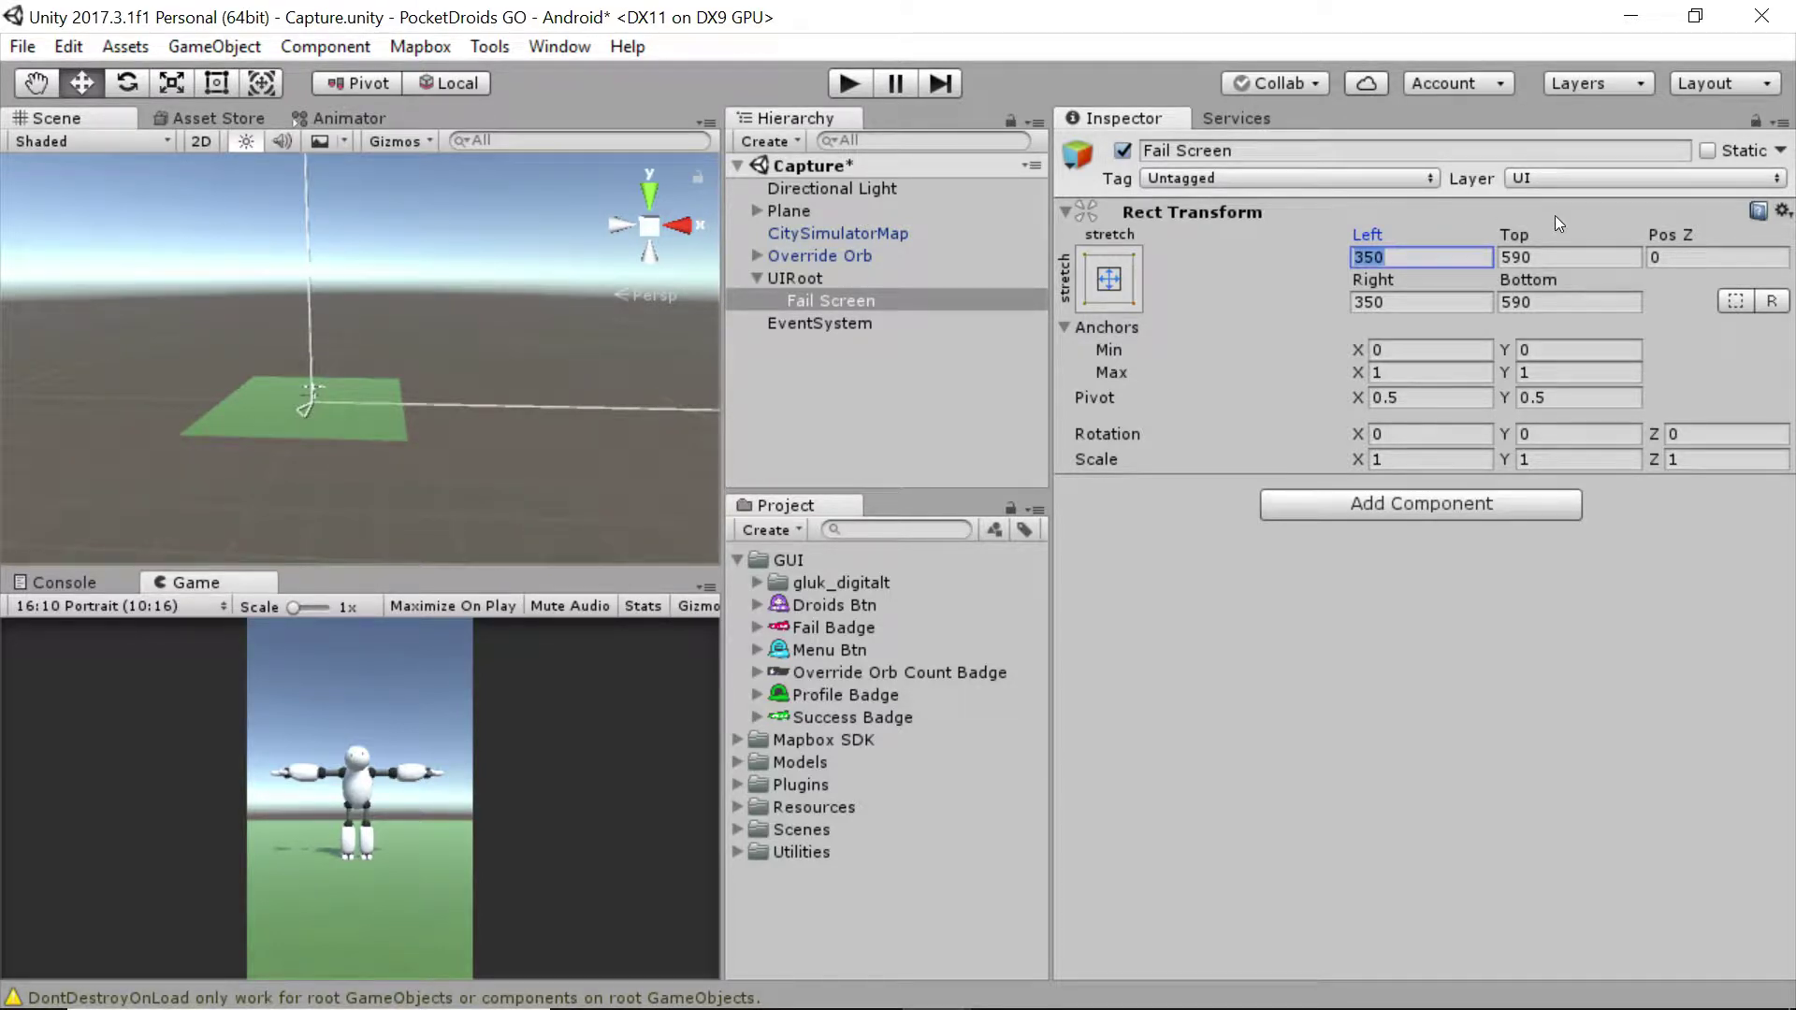
text(0)
key(Tab)
text(0)
key(Tab)
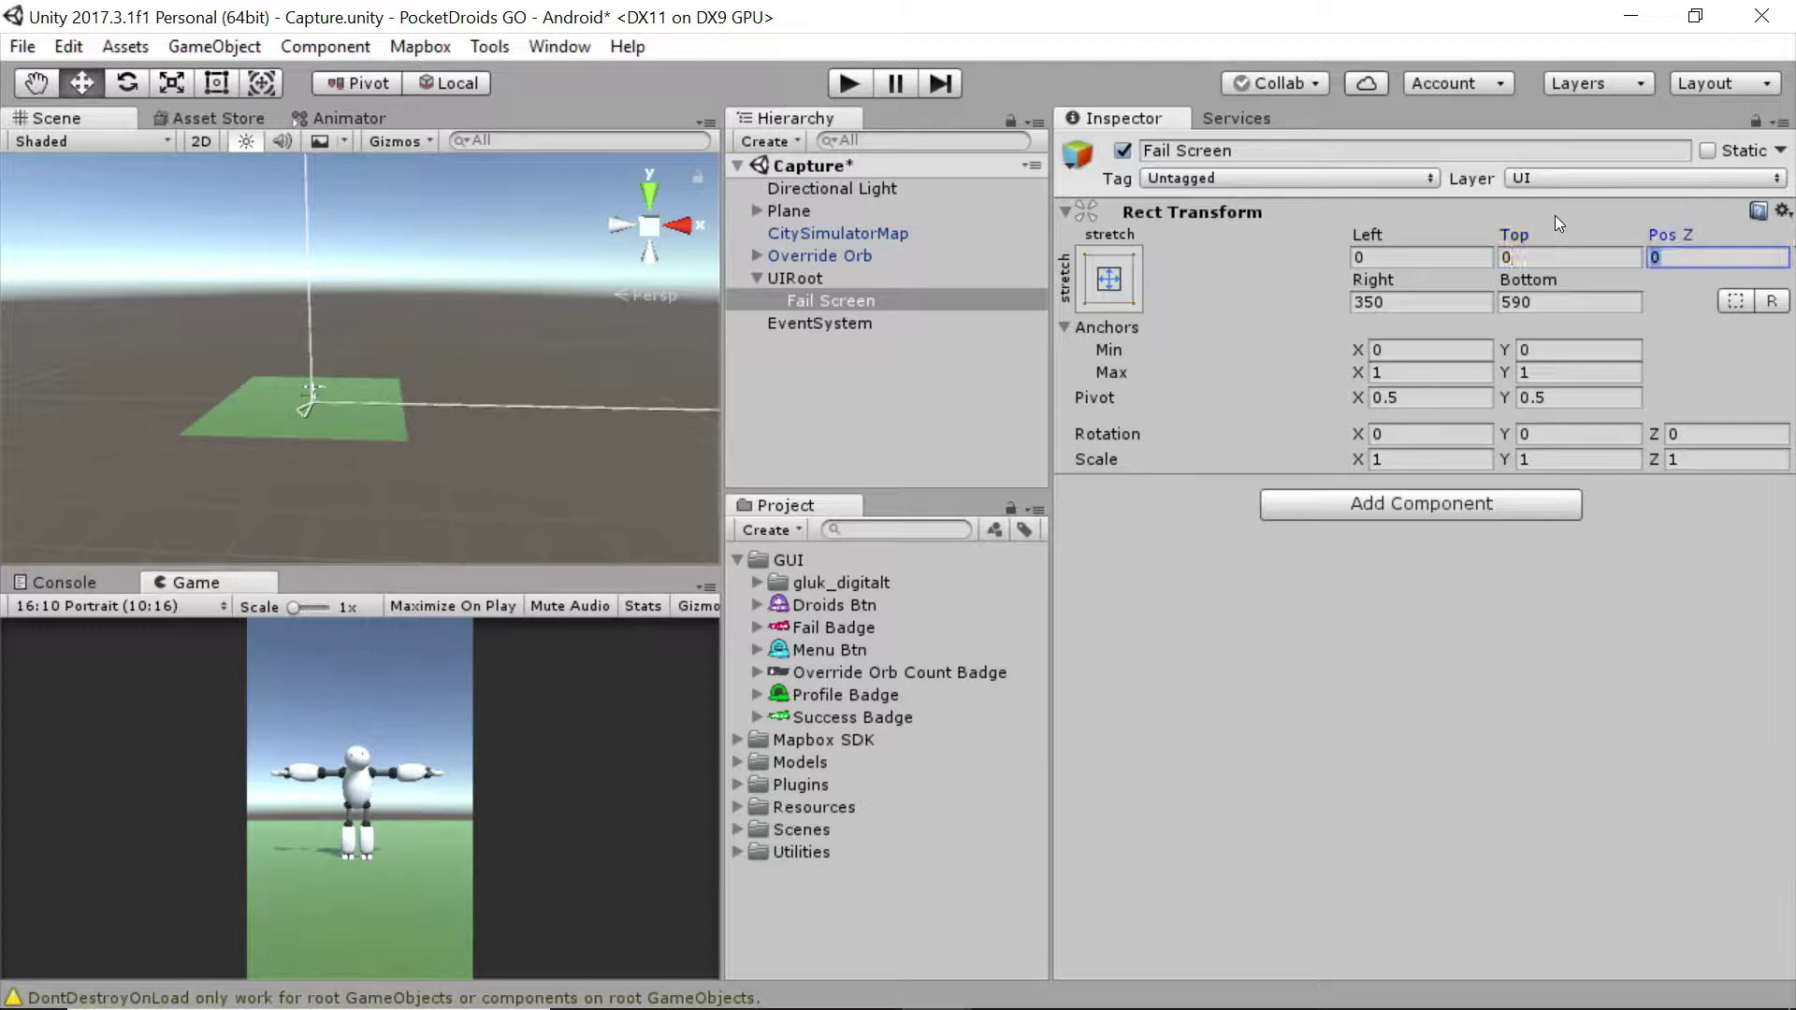
text(0)
key(Tab)
text(0)
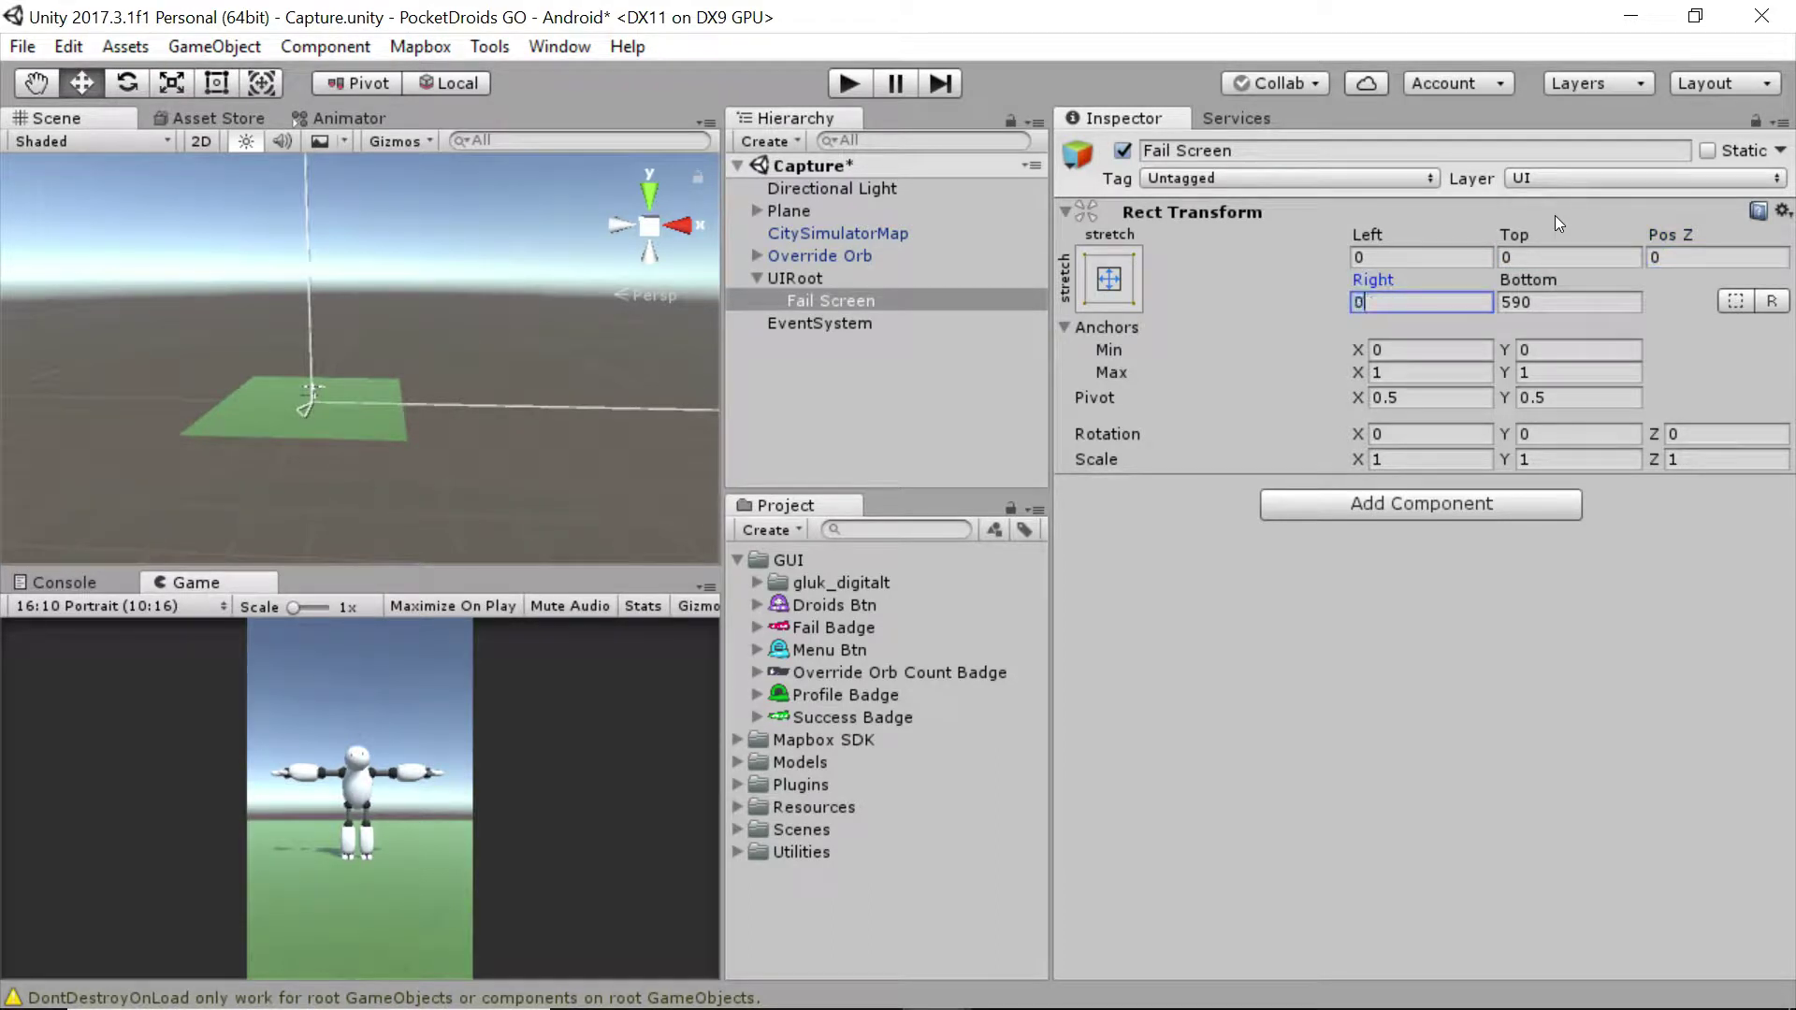
key(Tab)
text(0)
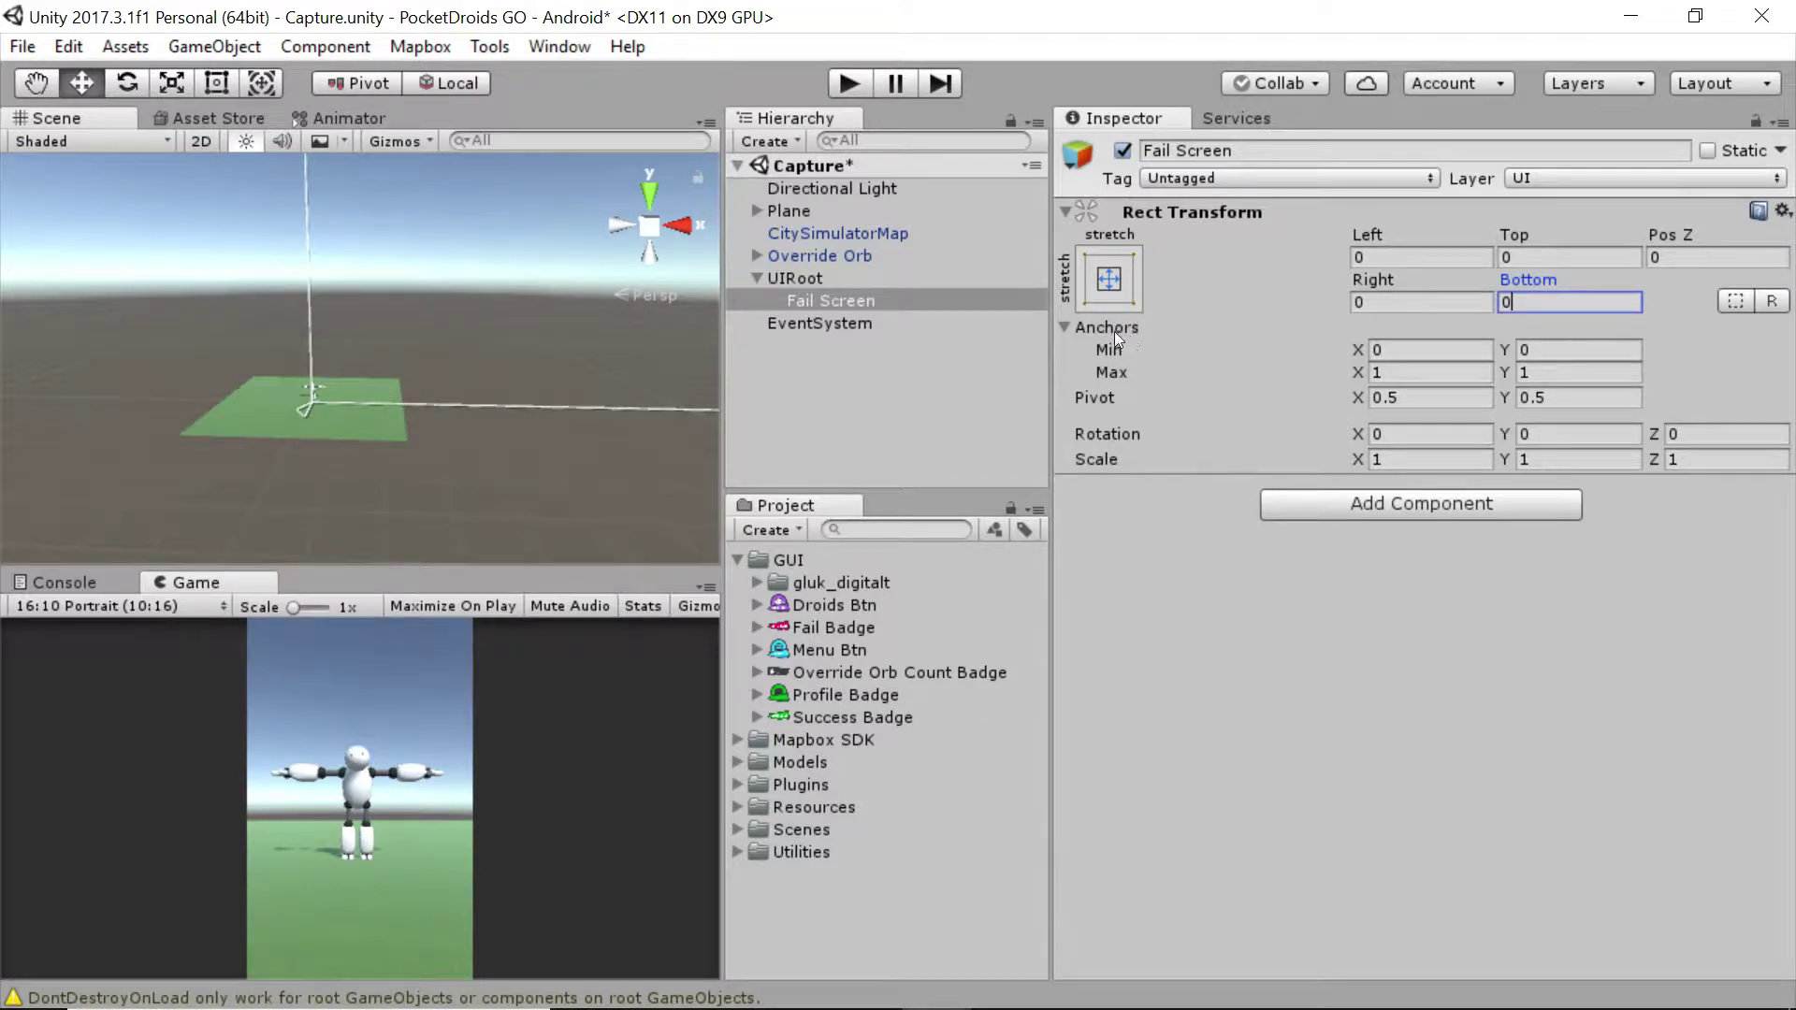
- Add a UI Panel as a child of Fail Screen
scroll(519, 425, down, 5)
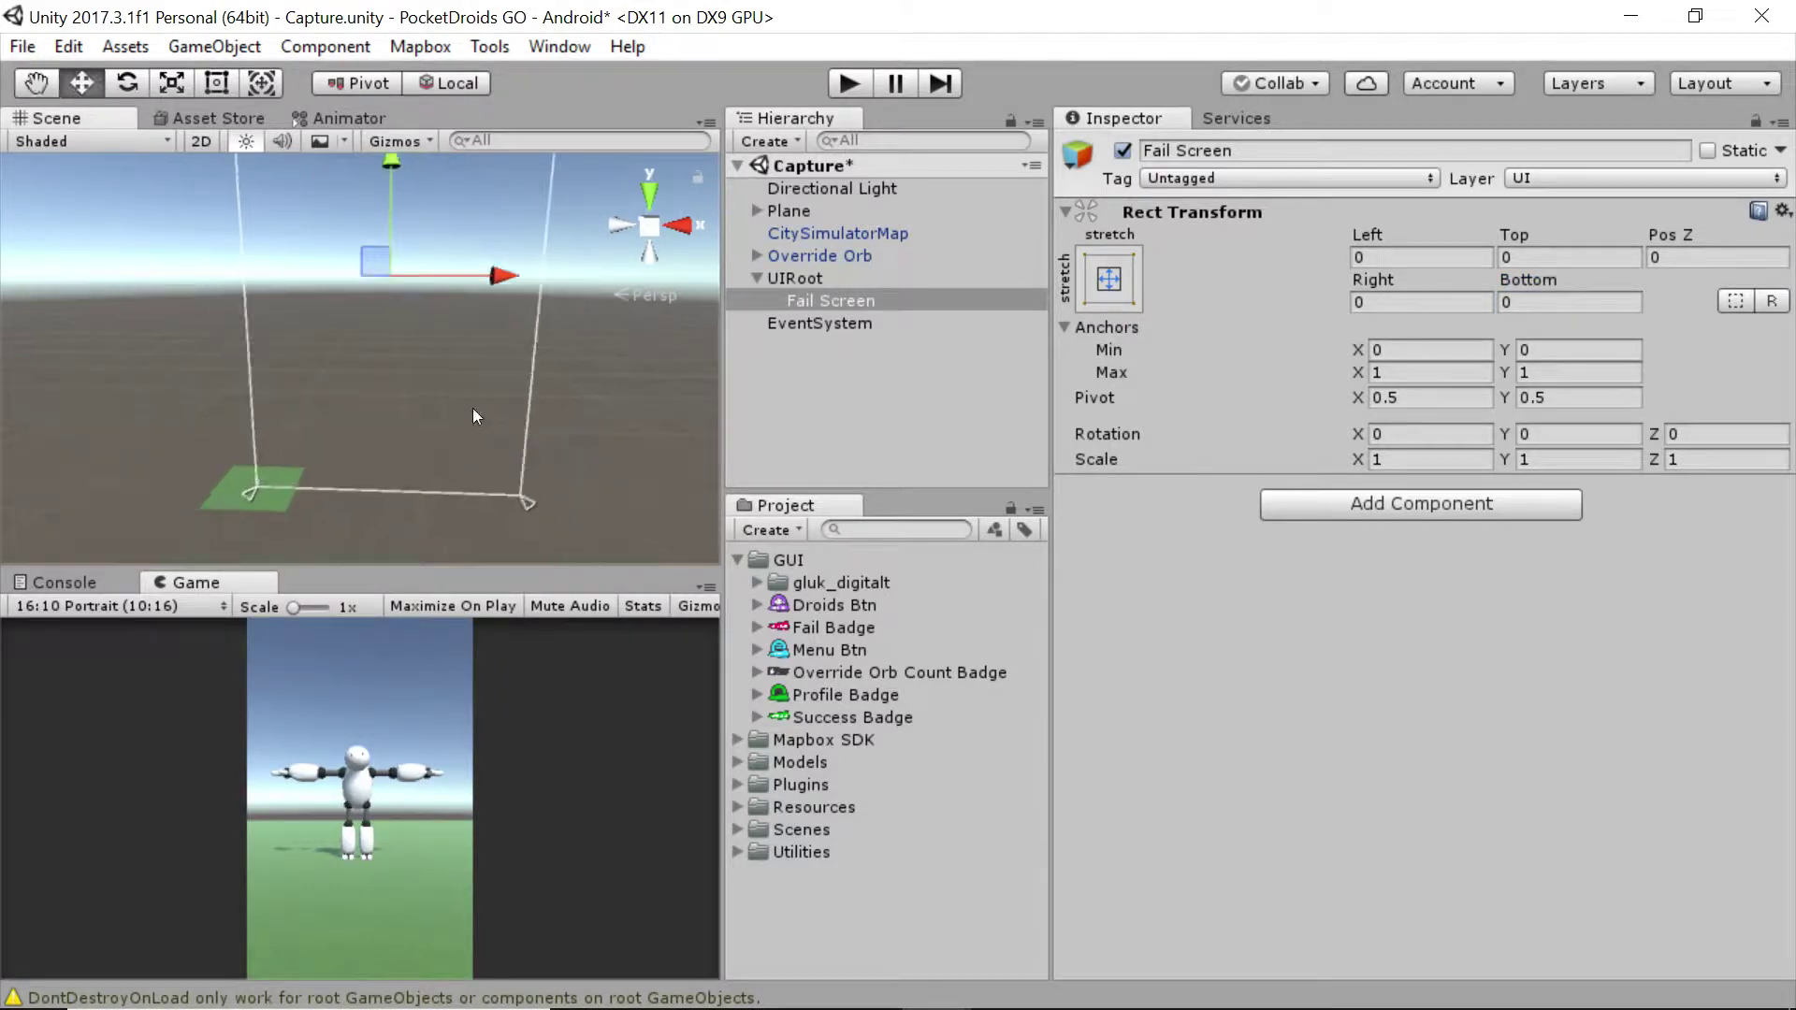
alt+drag(473, 408, 520, 334)
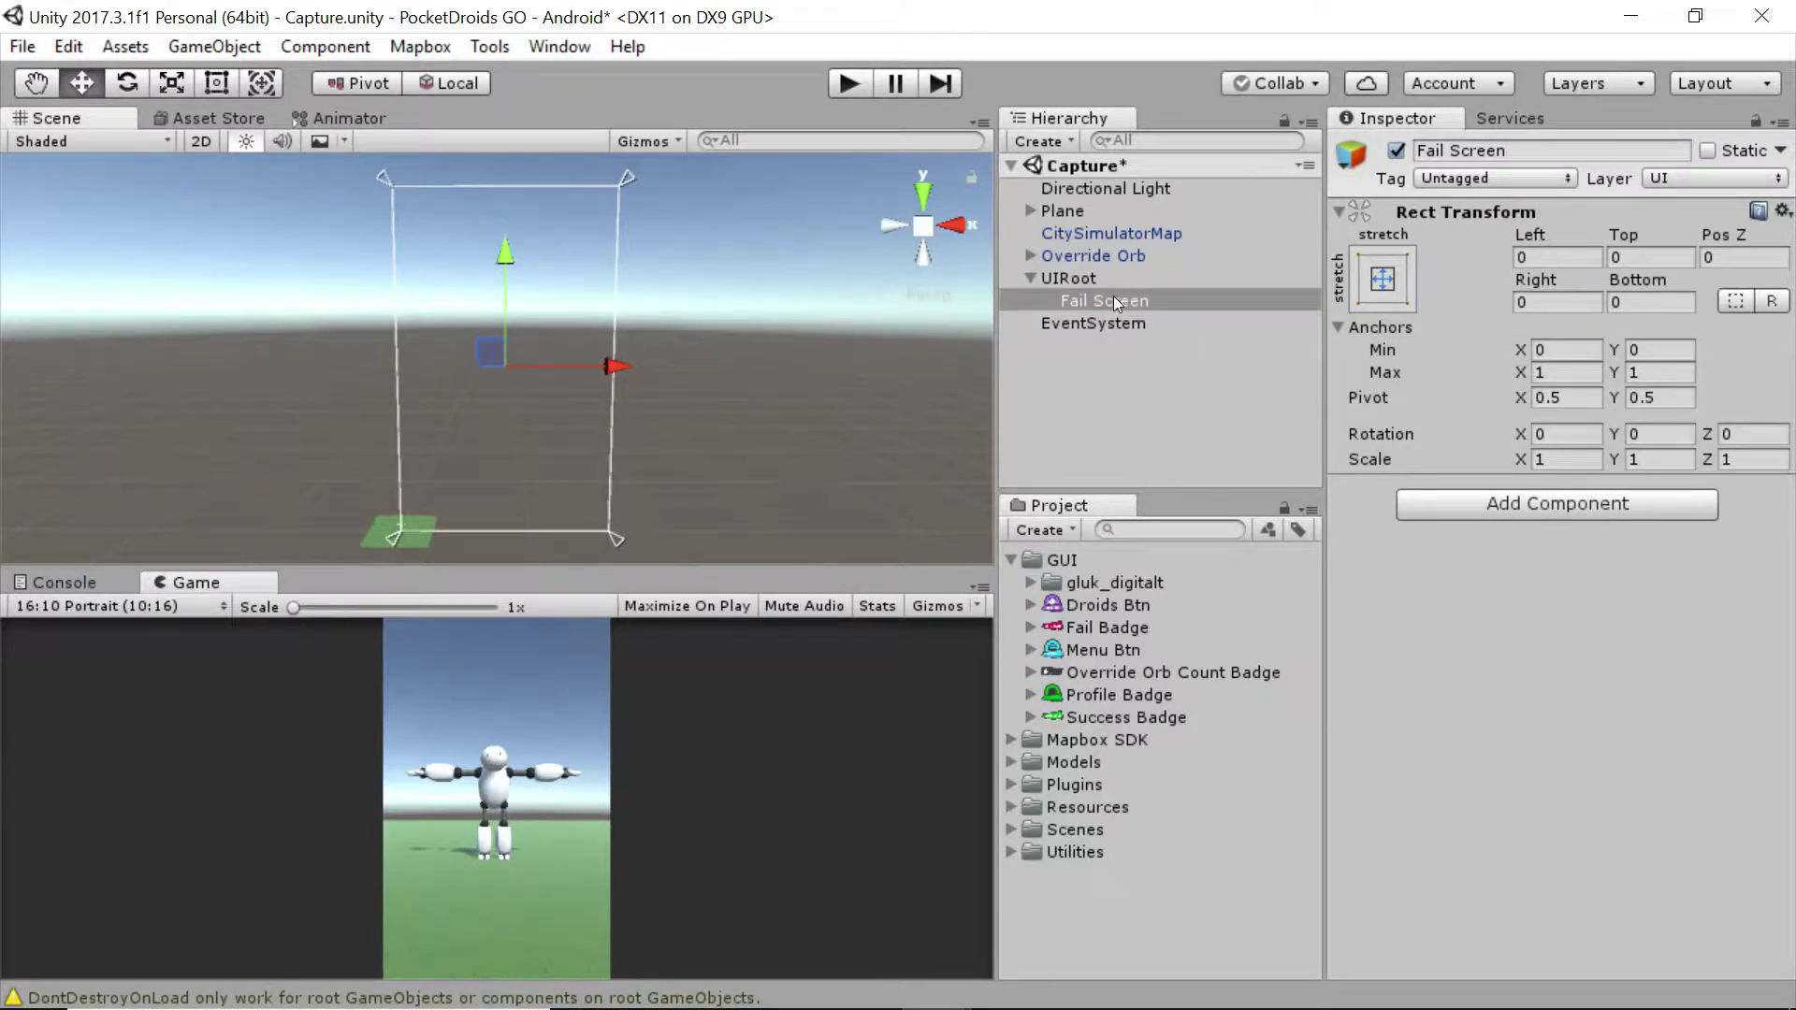
right_click(1114, 297)
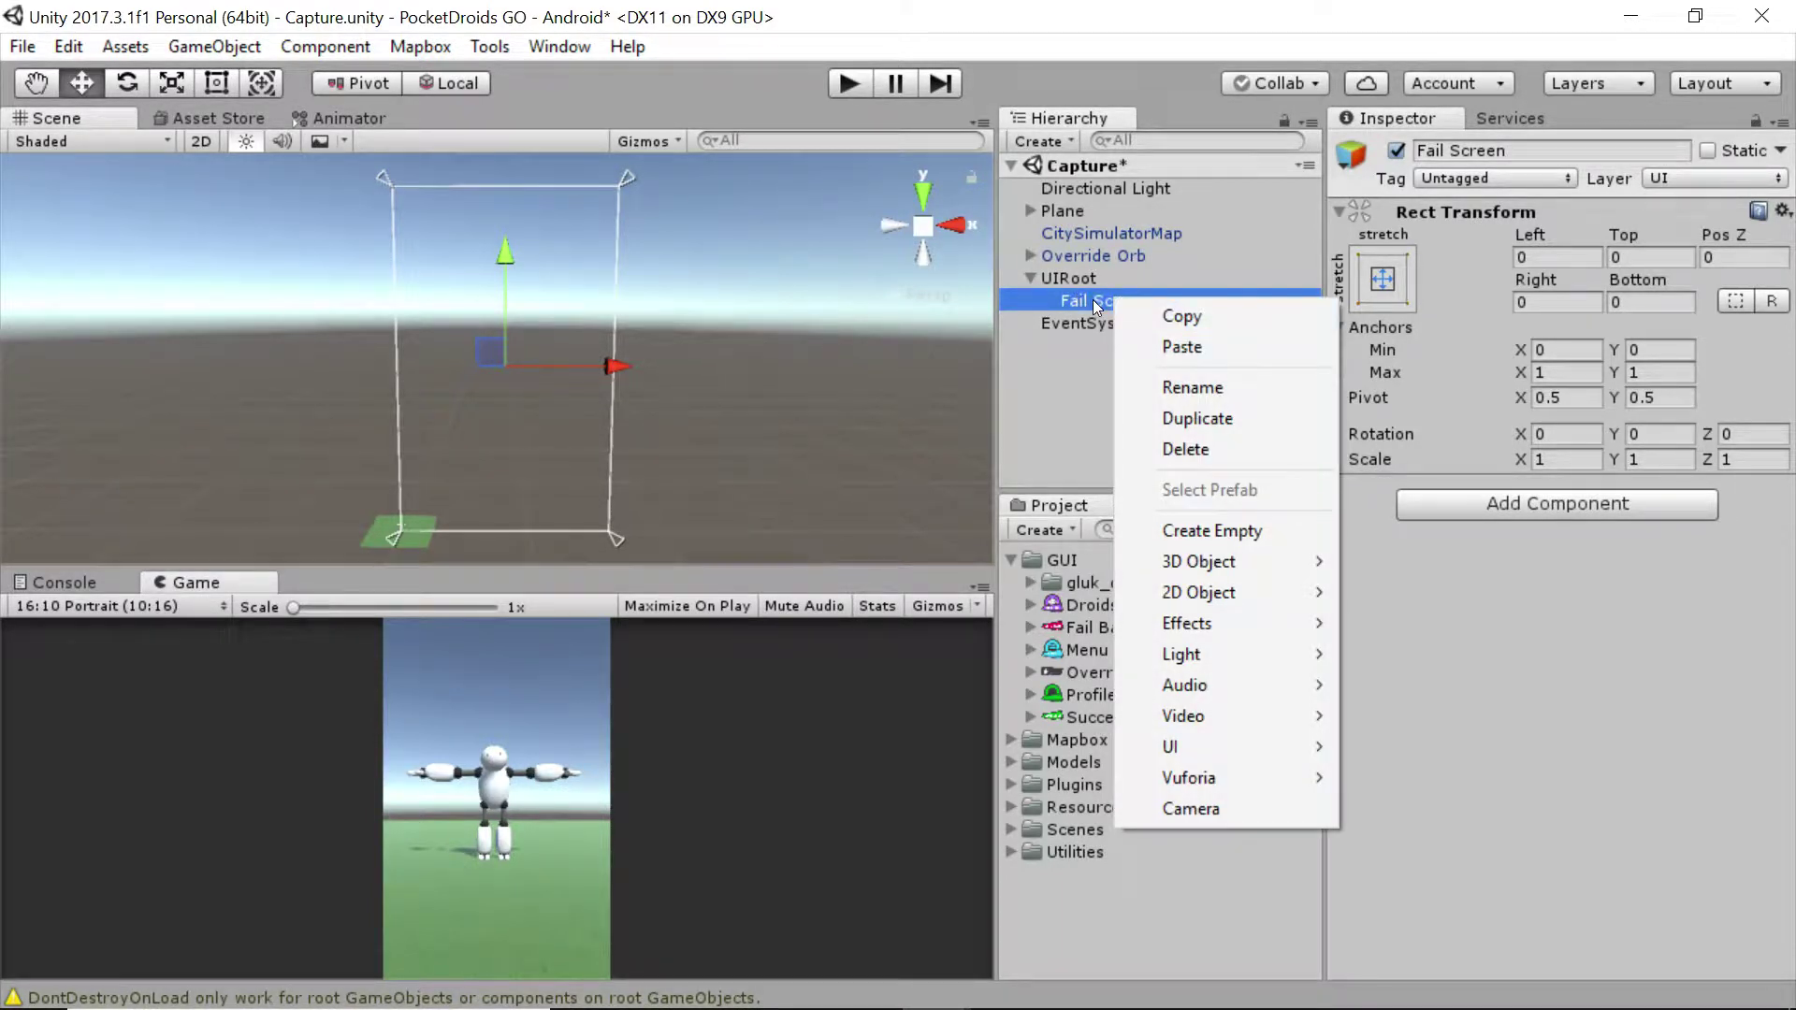
mouse_move(1209, 749)
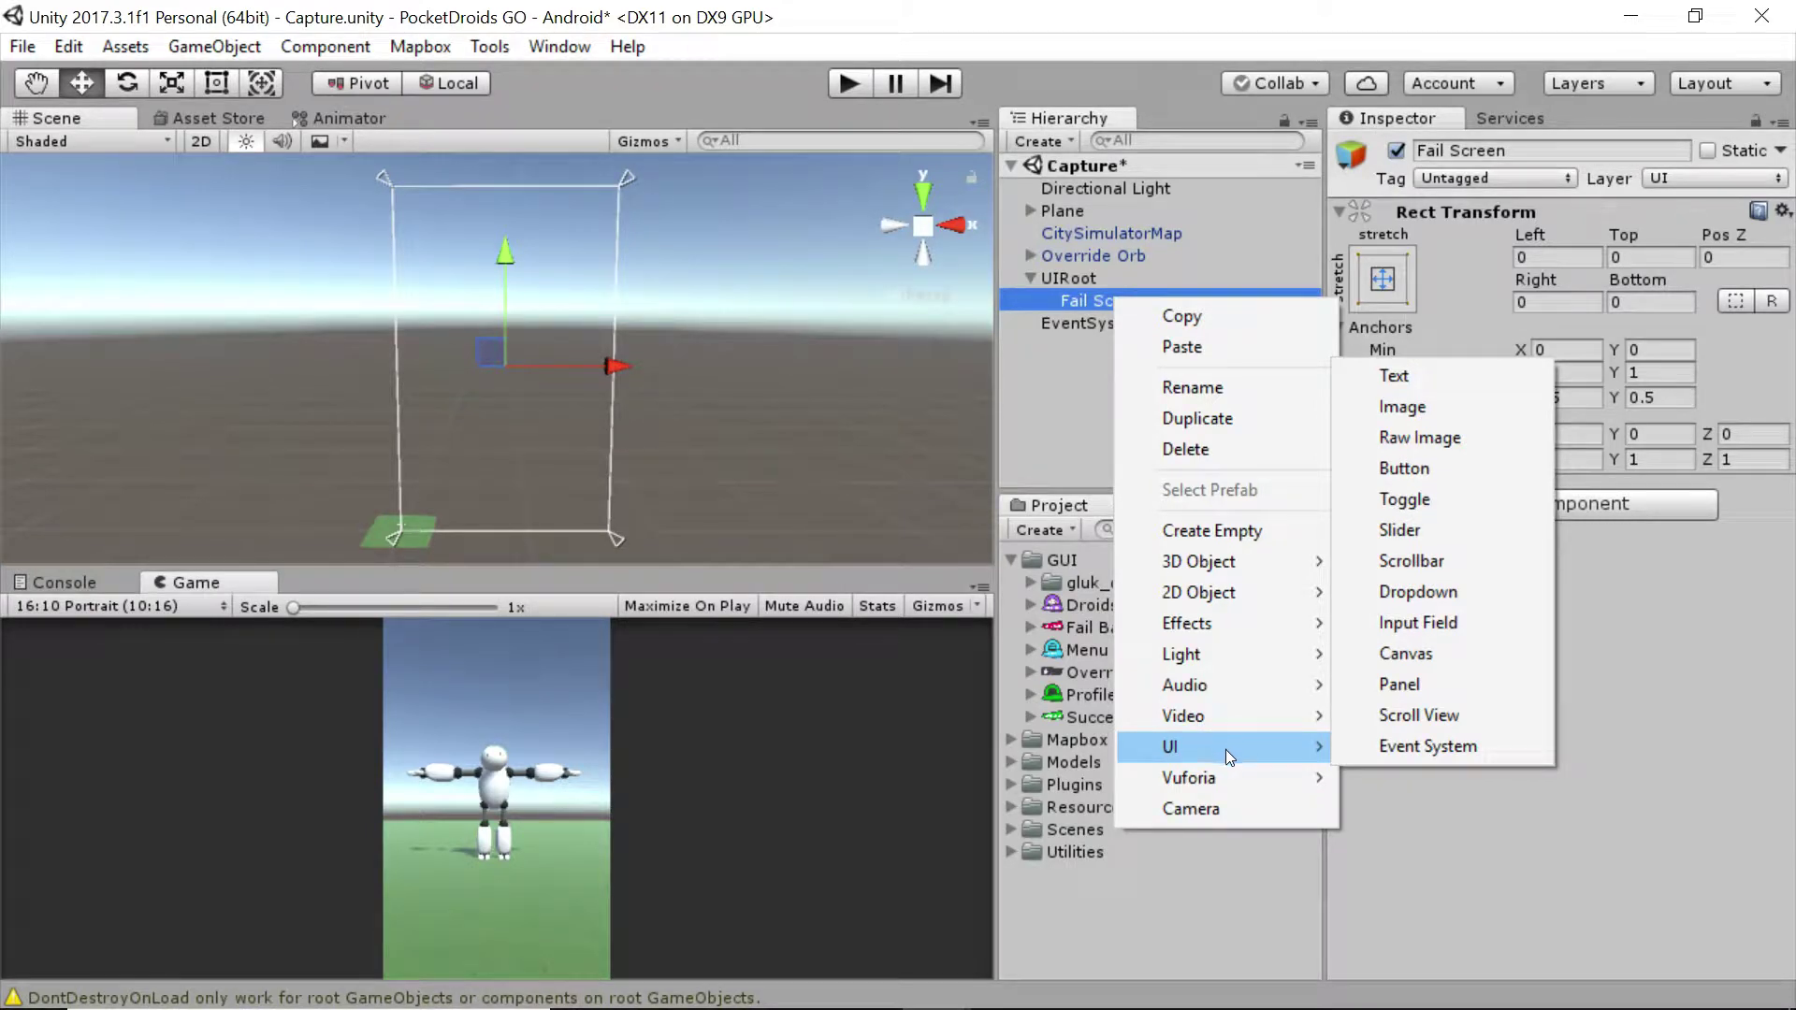
click(1437, 686)
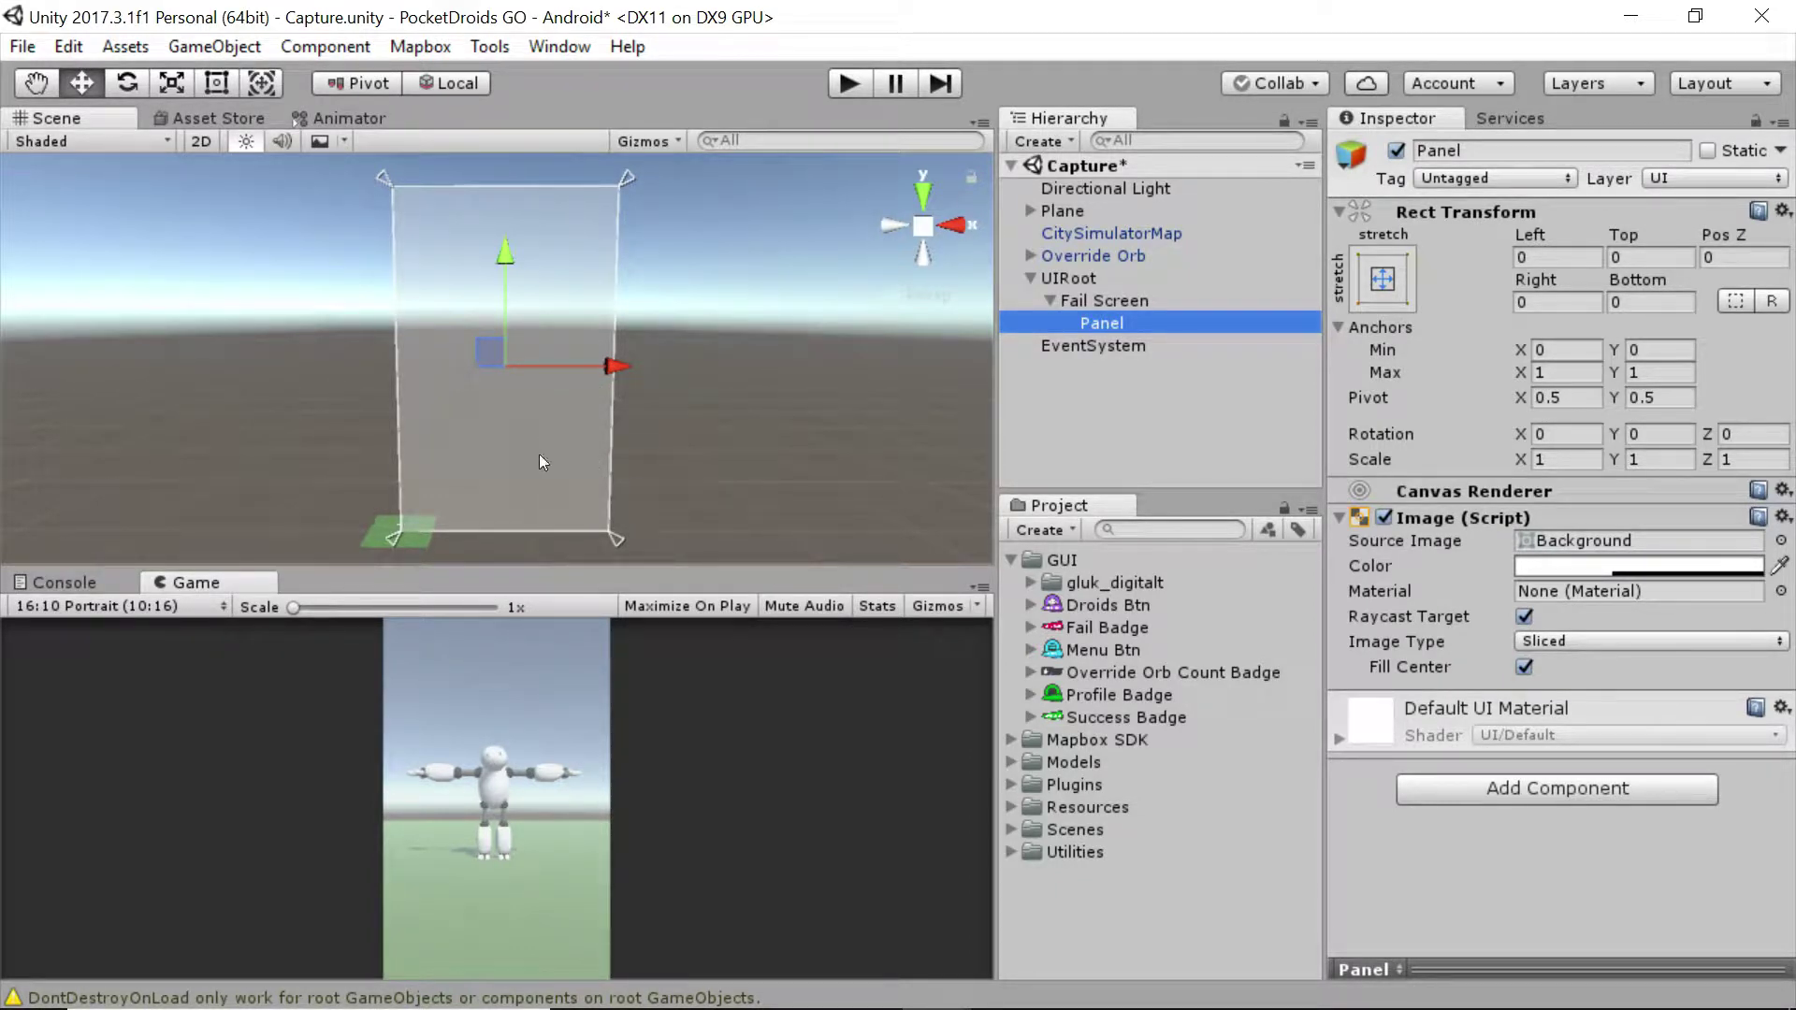
- Set the Panel's image color to the semi-transparent hex value E9005A4B
click(1585, 567)
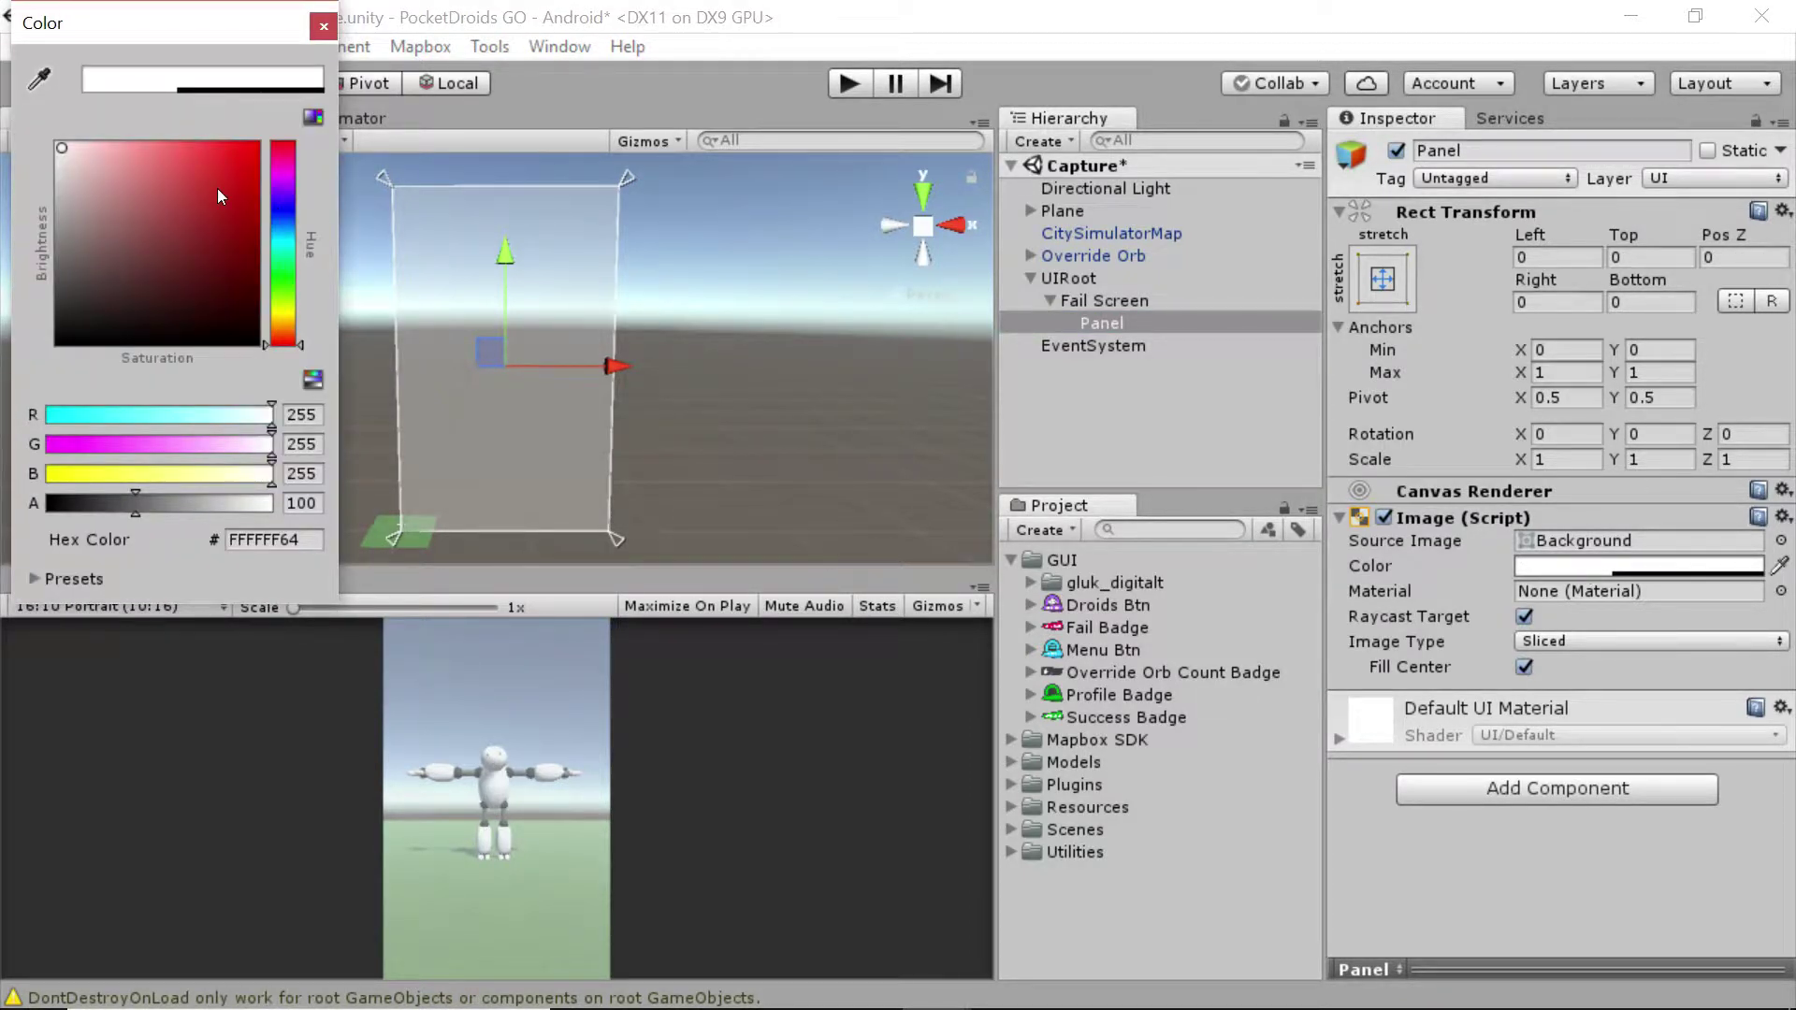
click(302, 540)
key(ctrl+a)
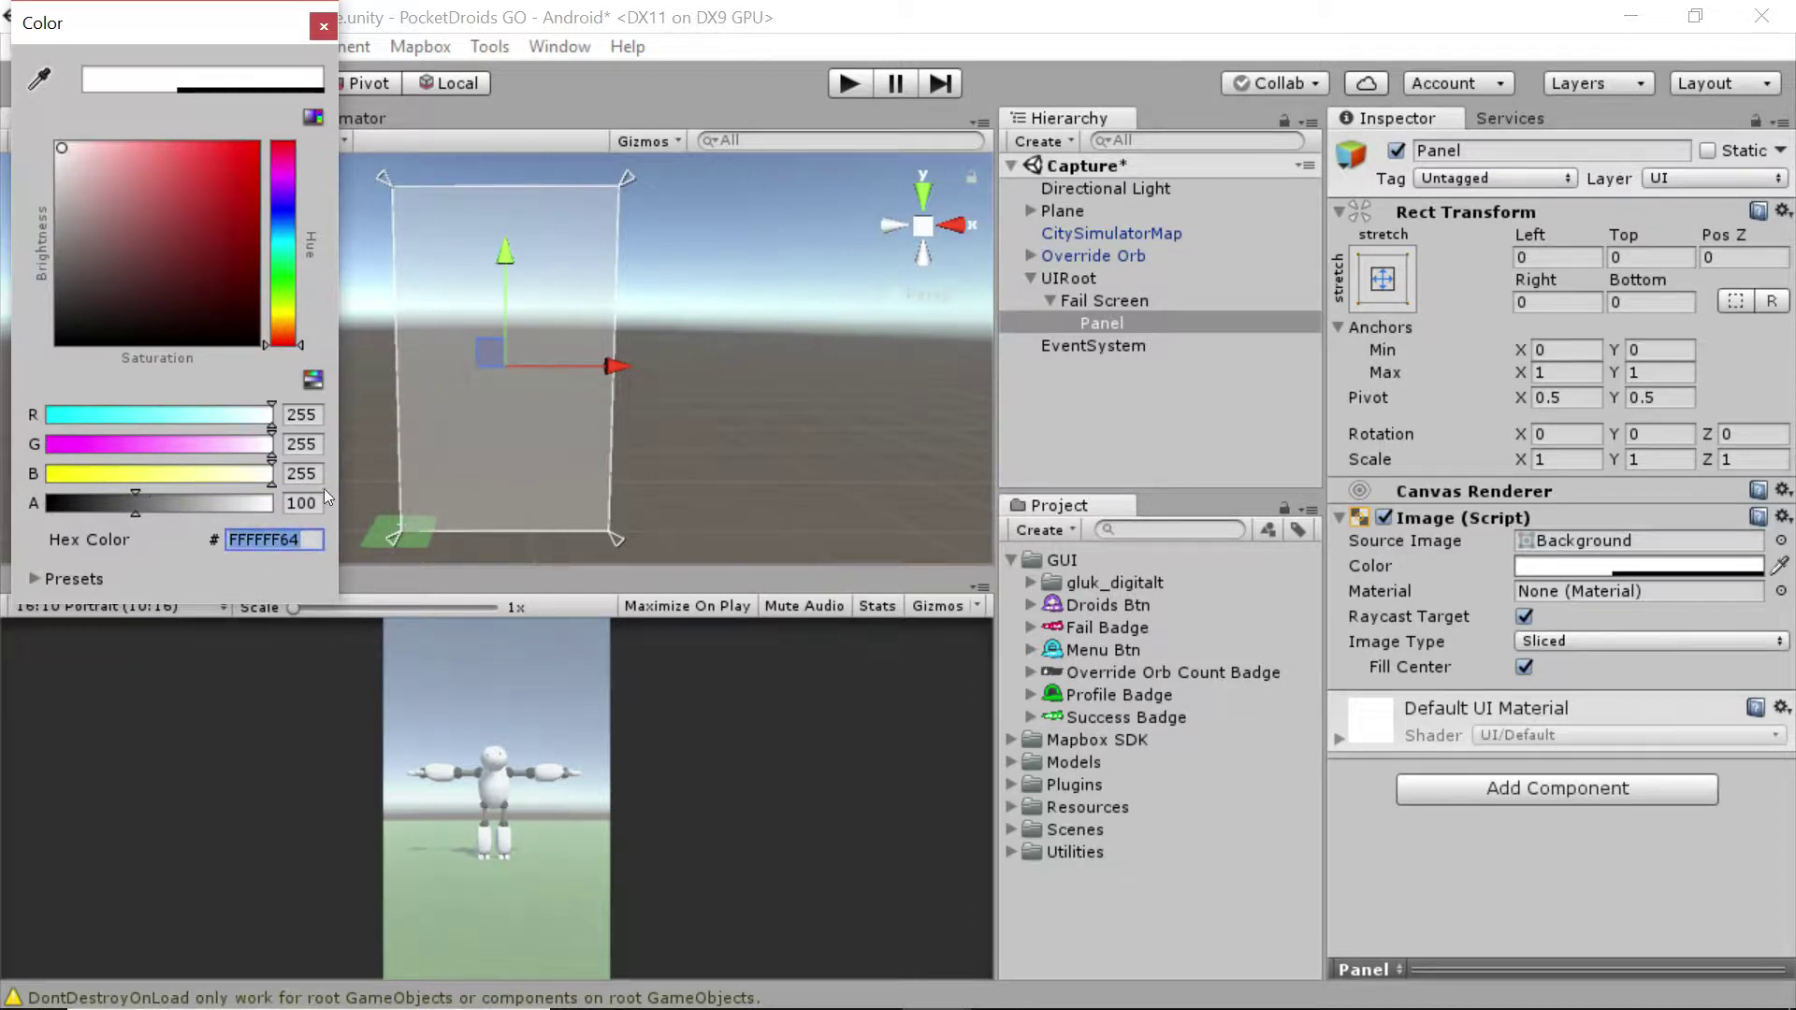
text(E9005A)
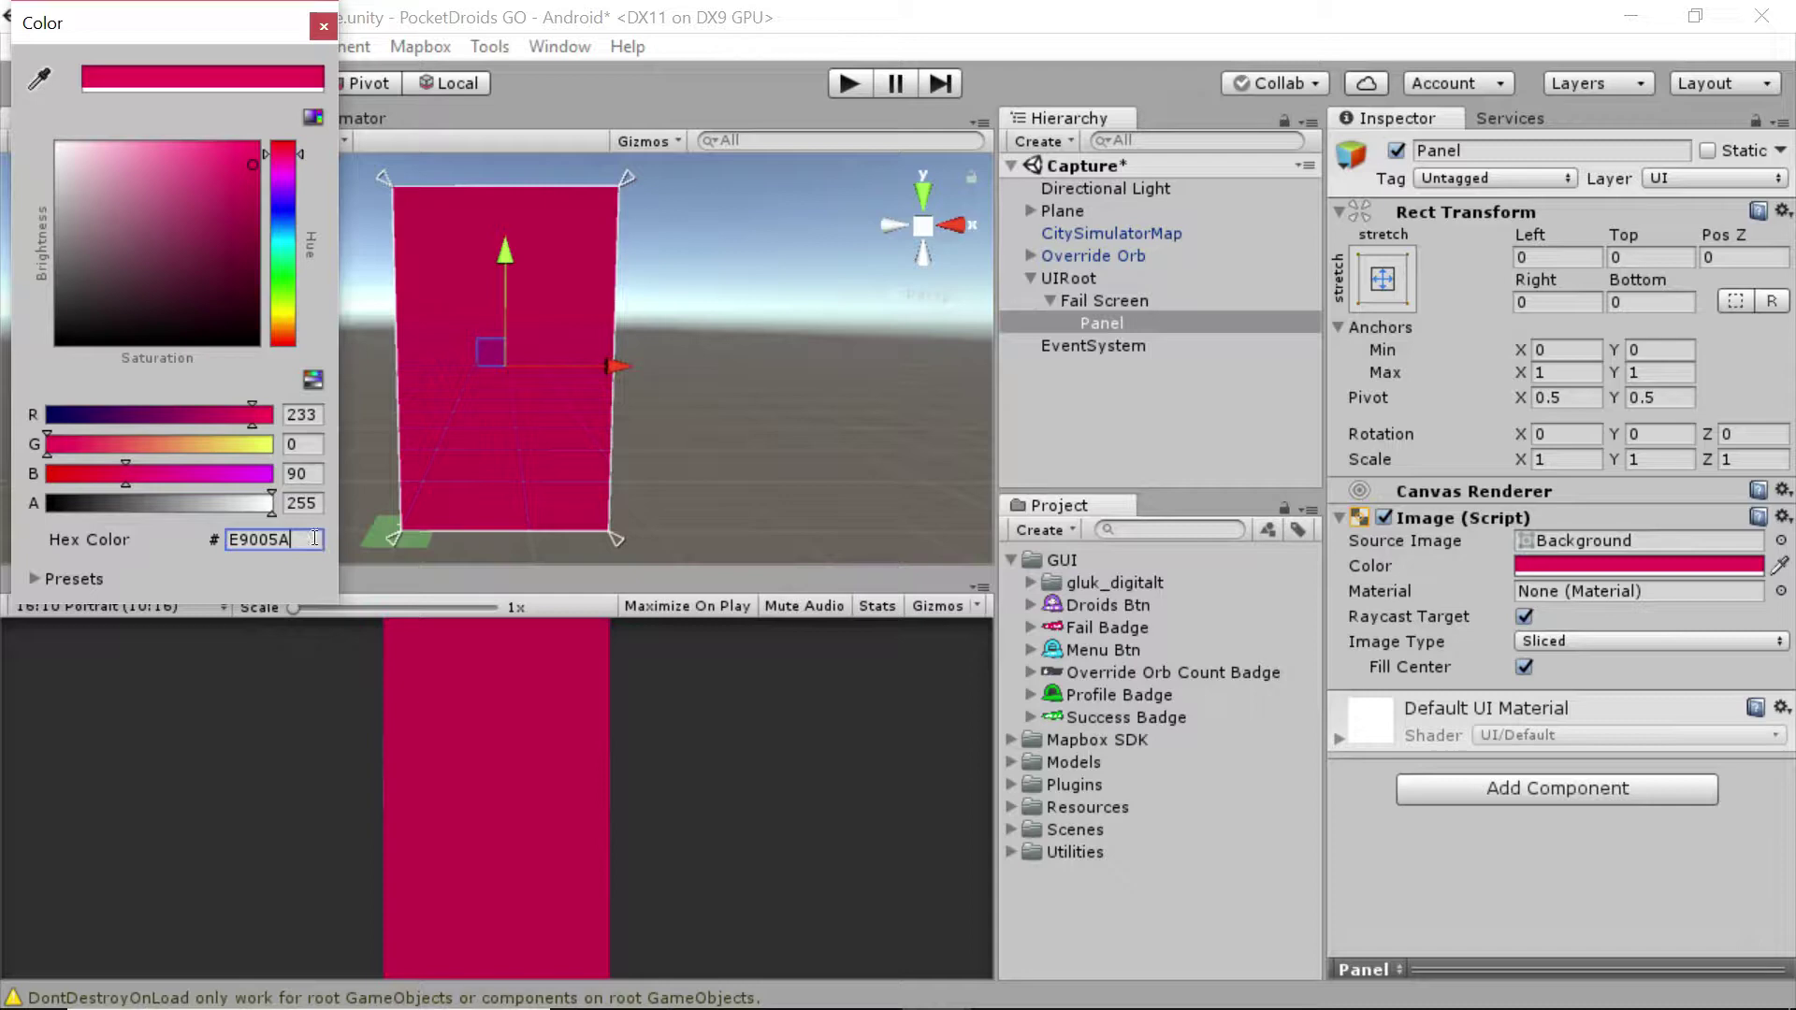
text(4B)
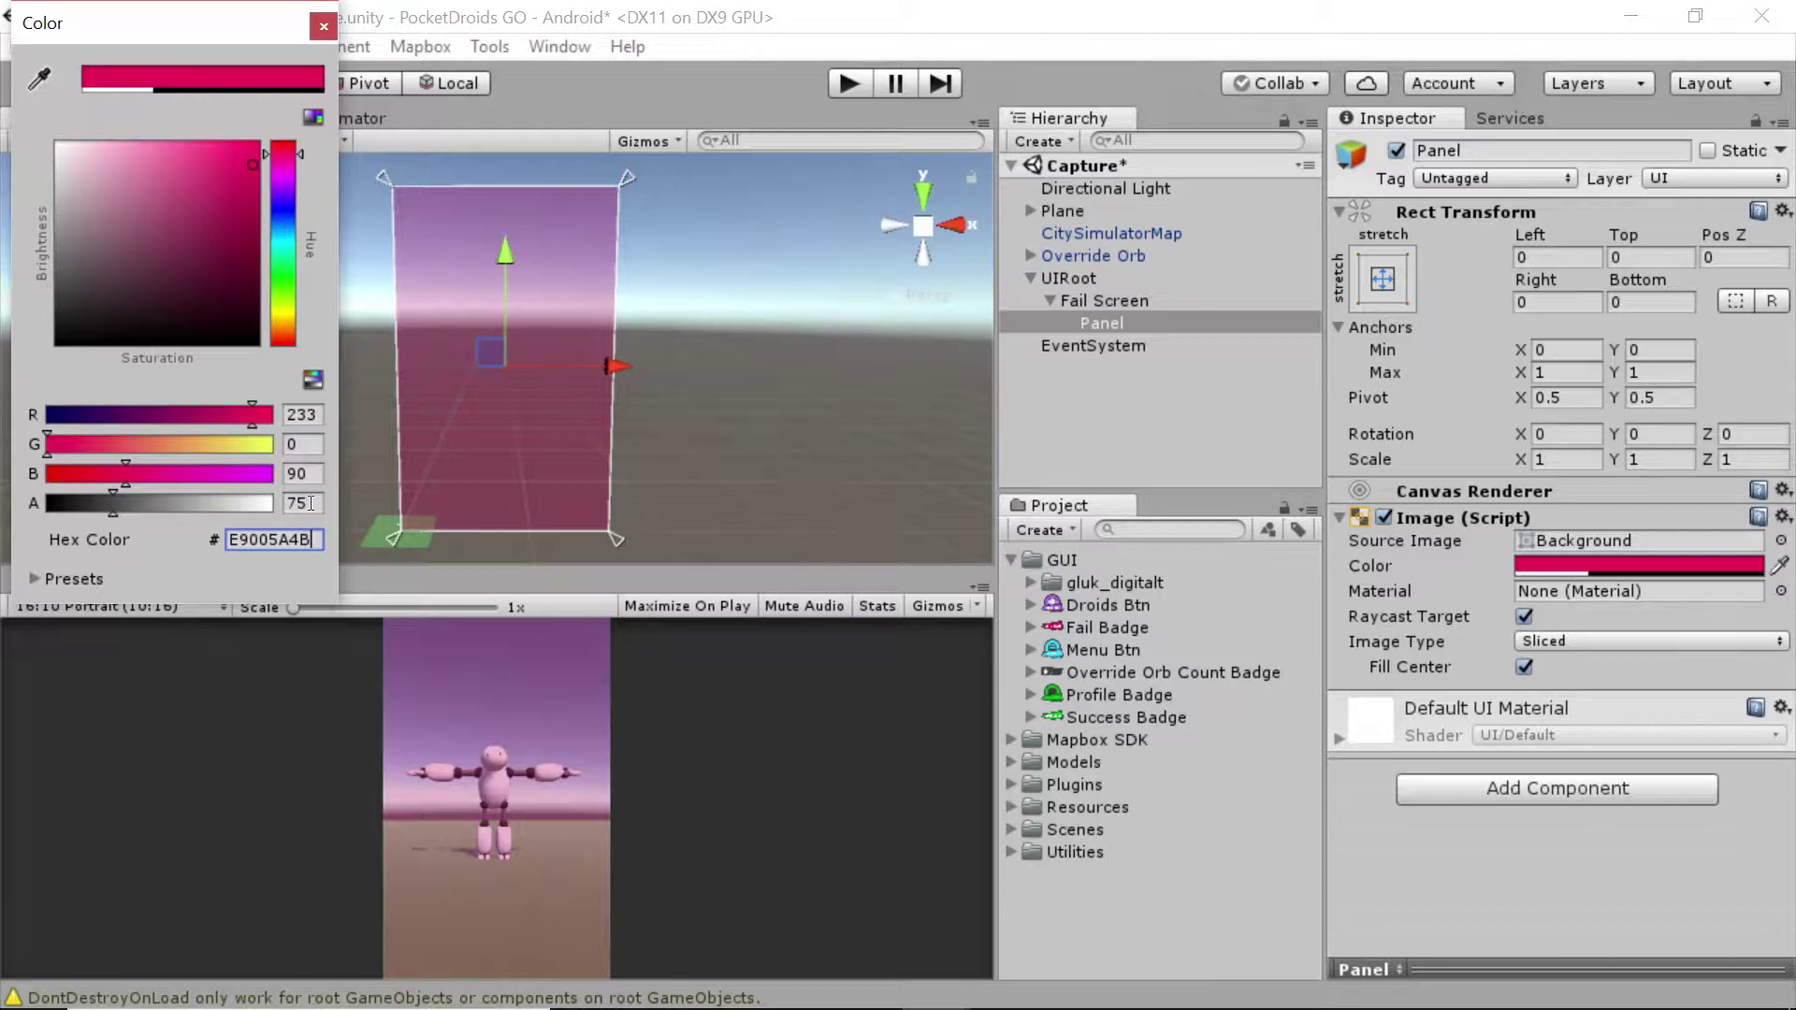
click(323, 524)
click(323, 26)
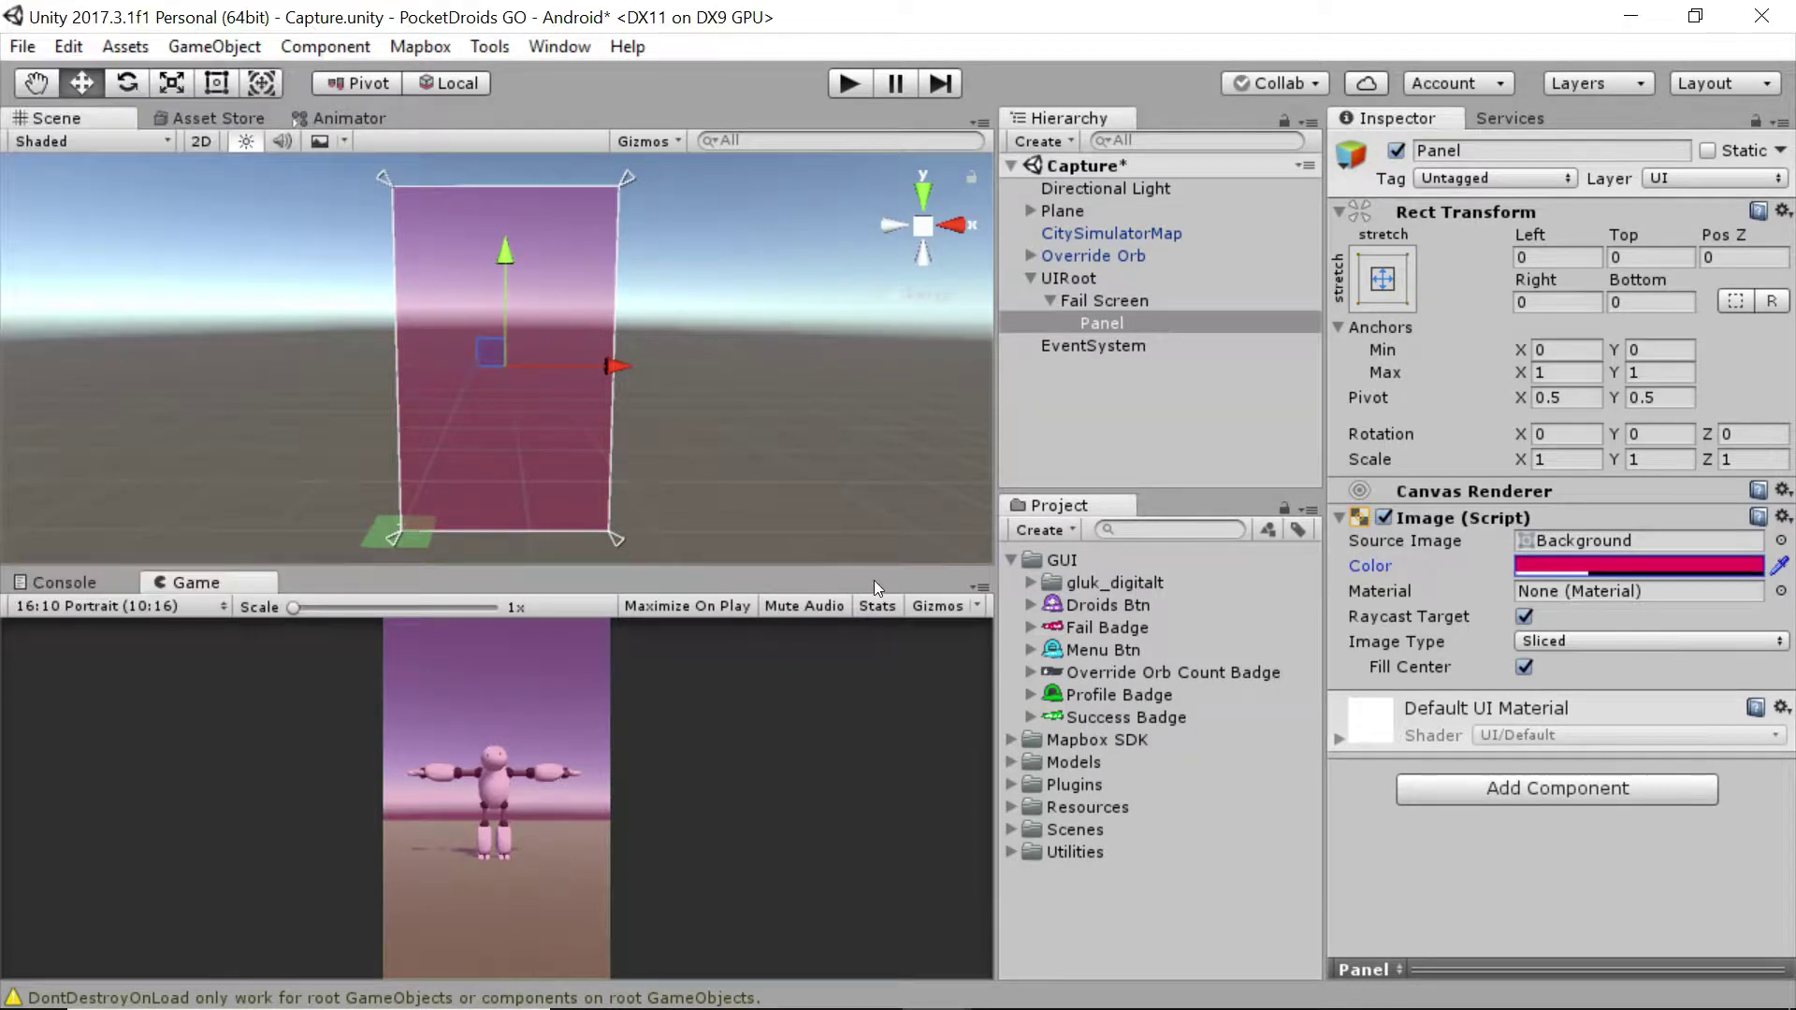
- Add a UI Image under Fail Screen showing the Fail Badge sprite, with Preserve Aspect enabled and native size applied
right_click(1115, 299)
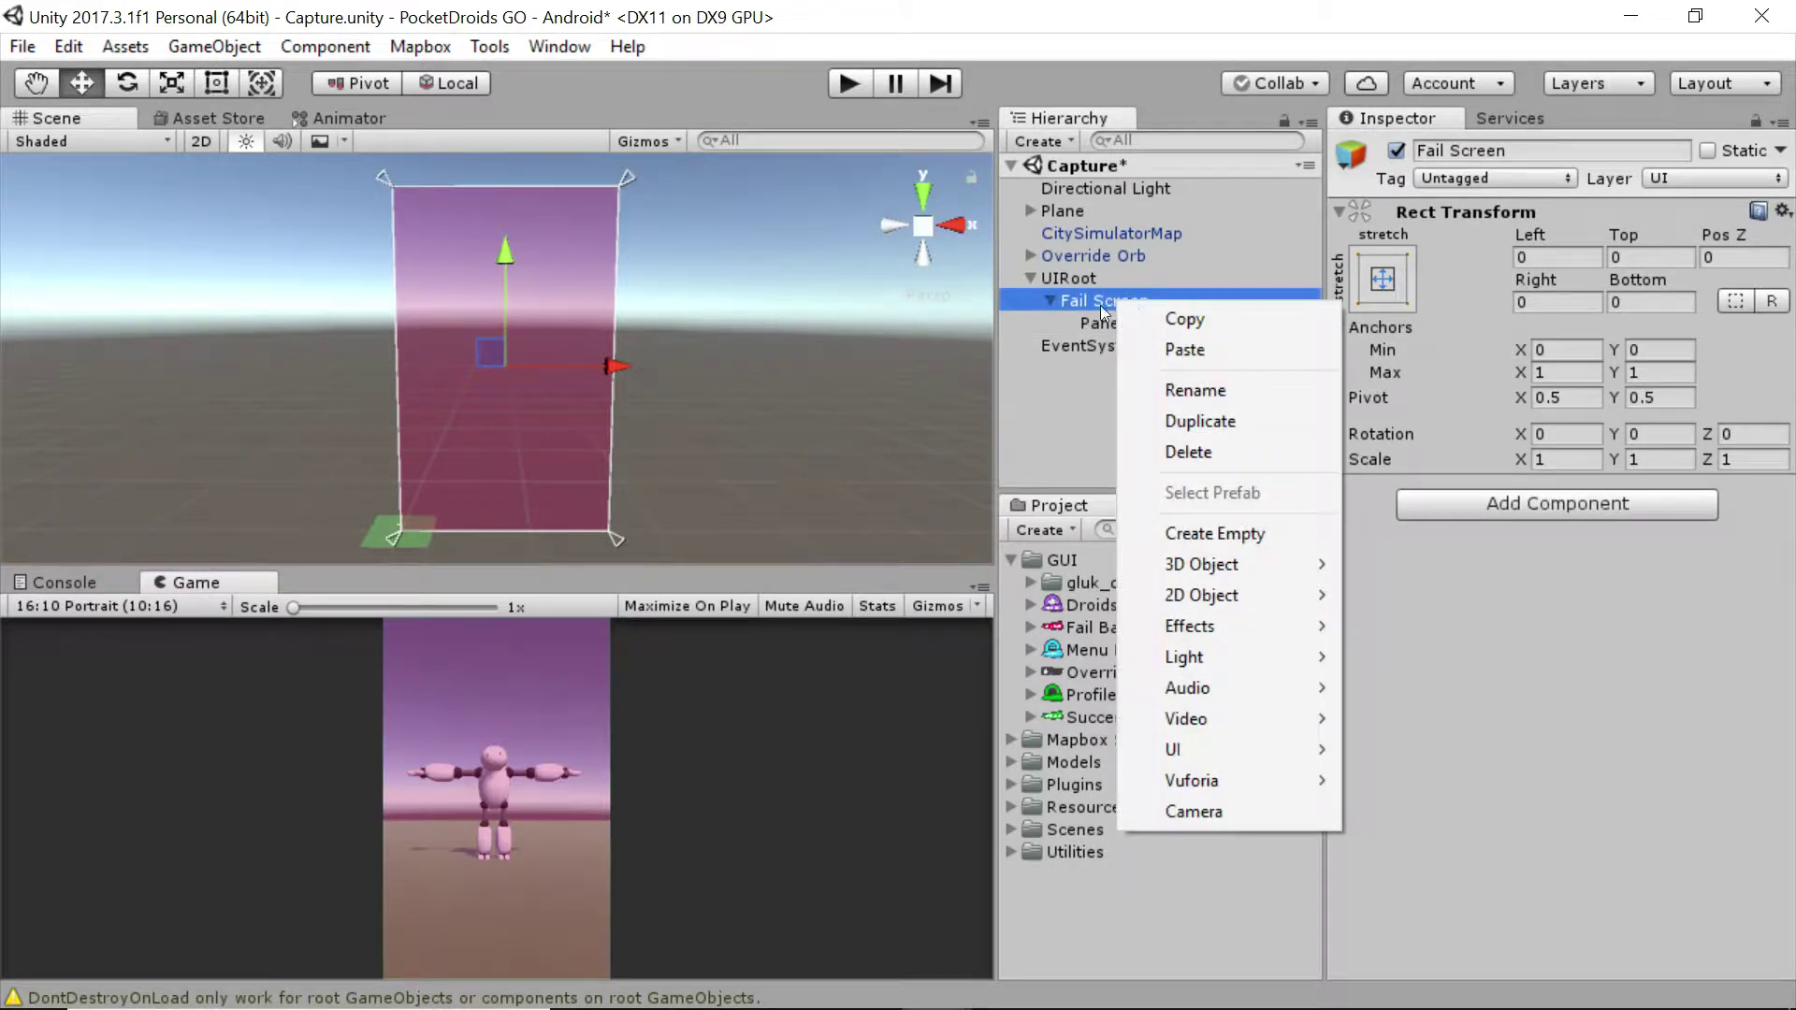
mouse_move(1255, 749)
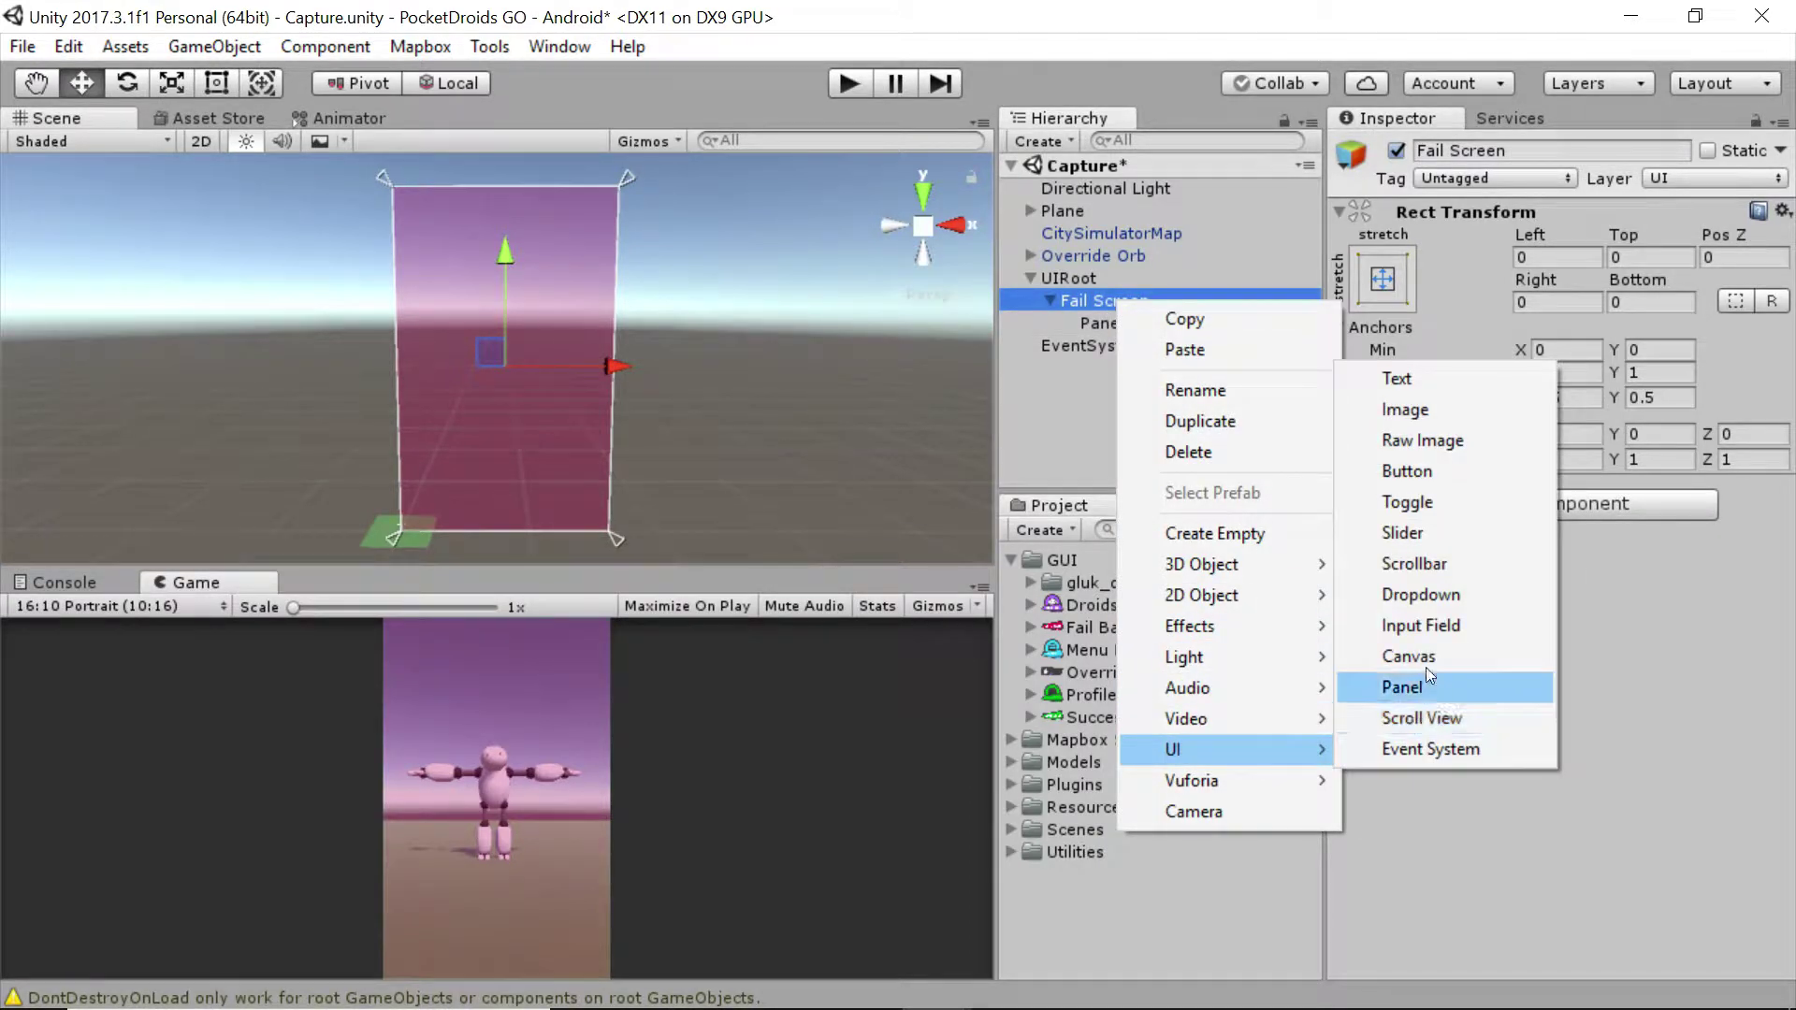
click(1428, 408)
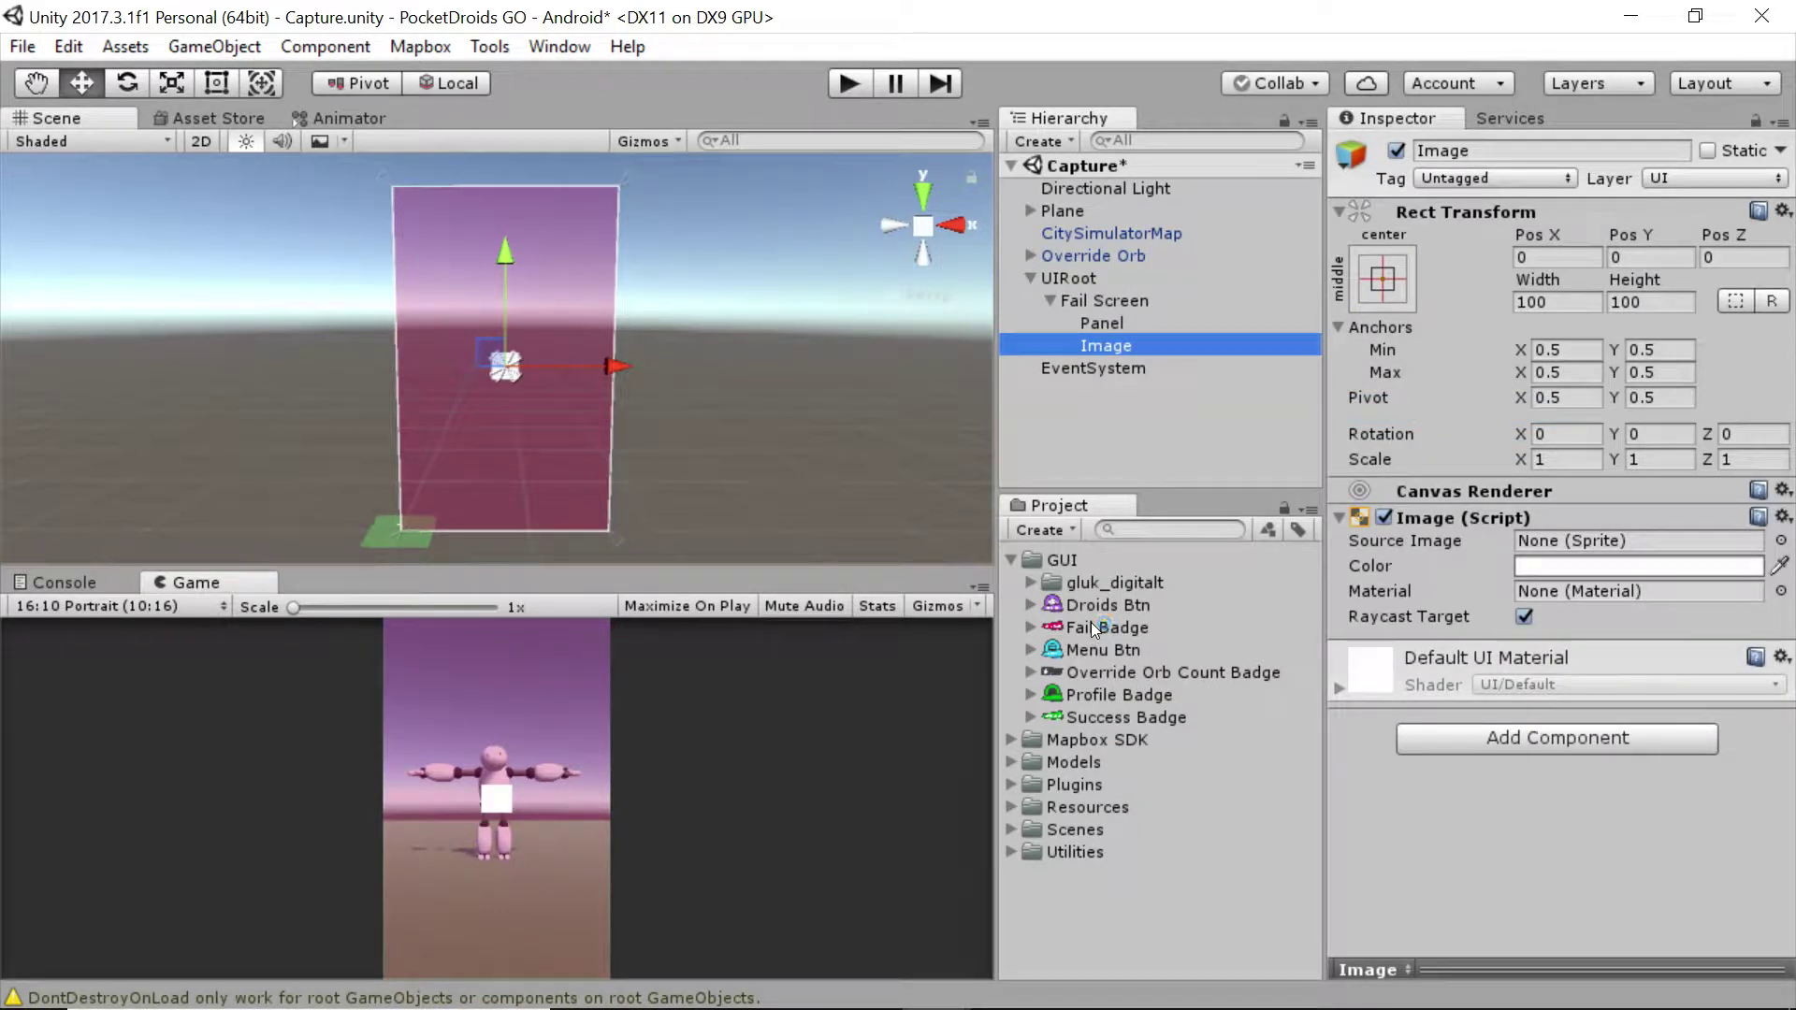
drag(1089, 625, 1620, 535)
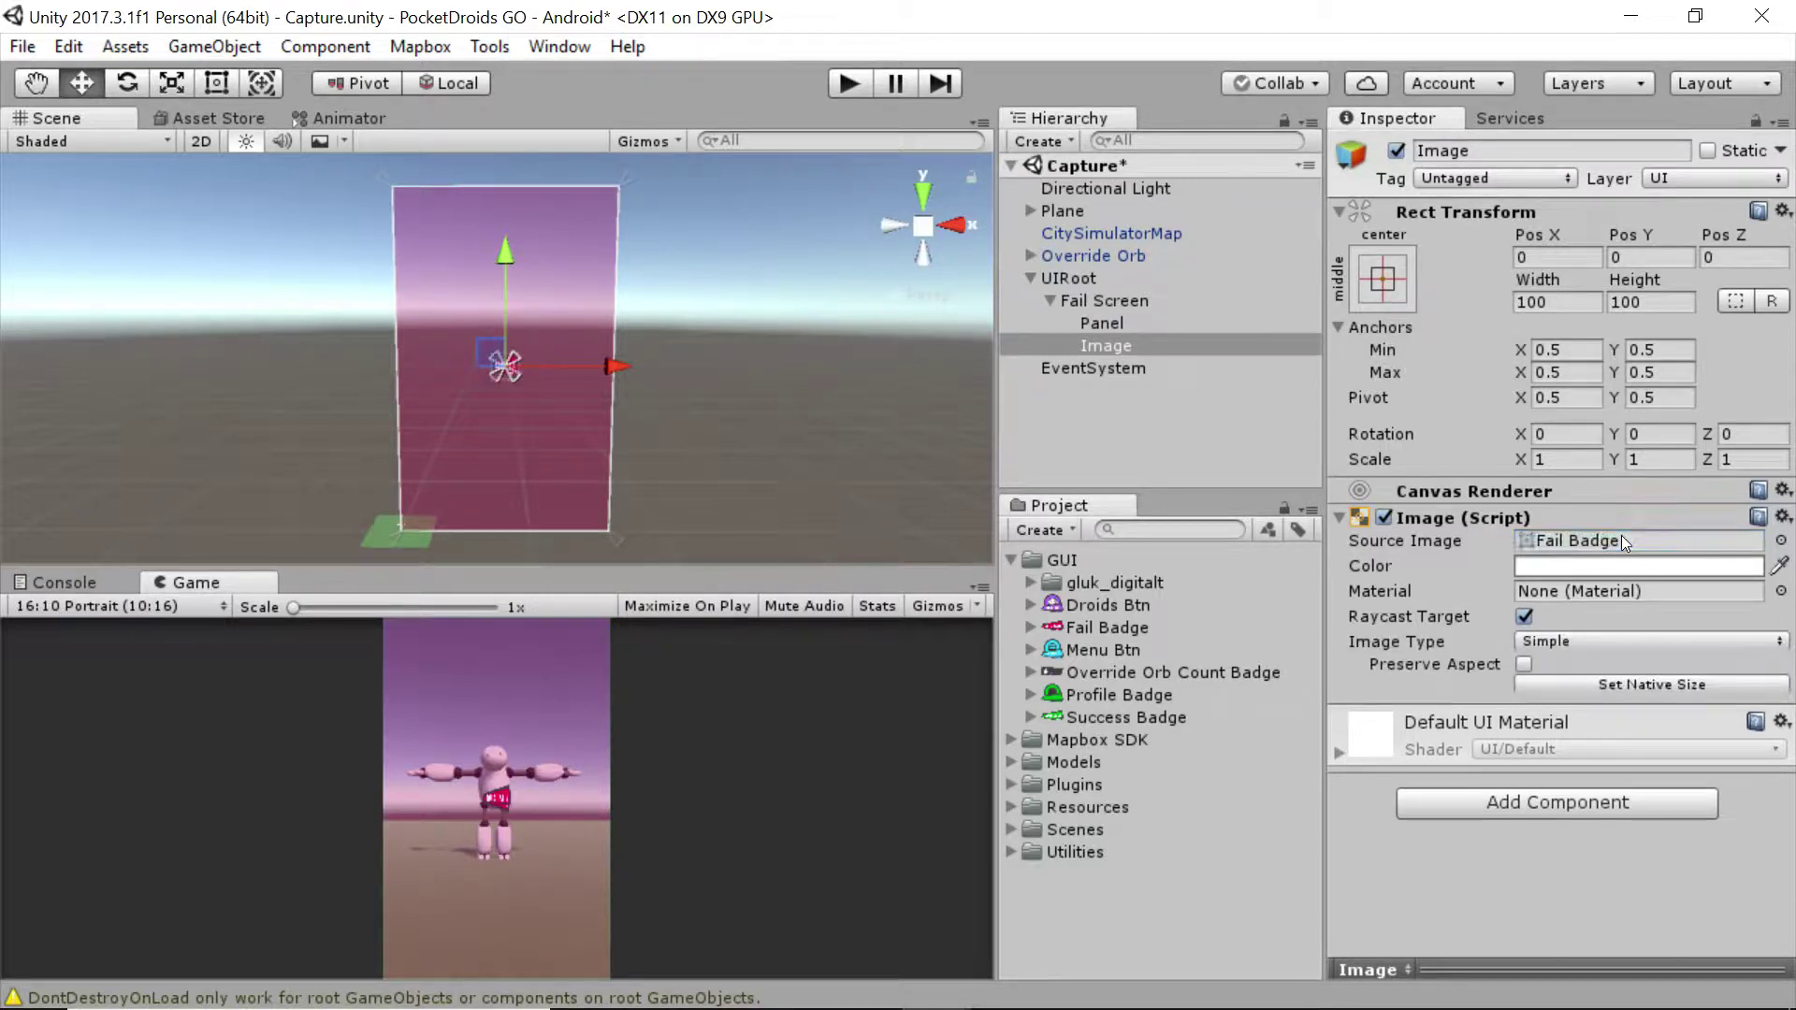
click(1525, 667)
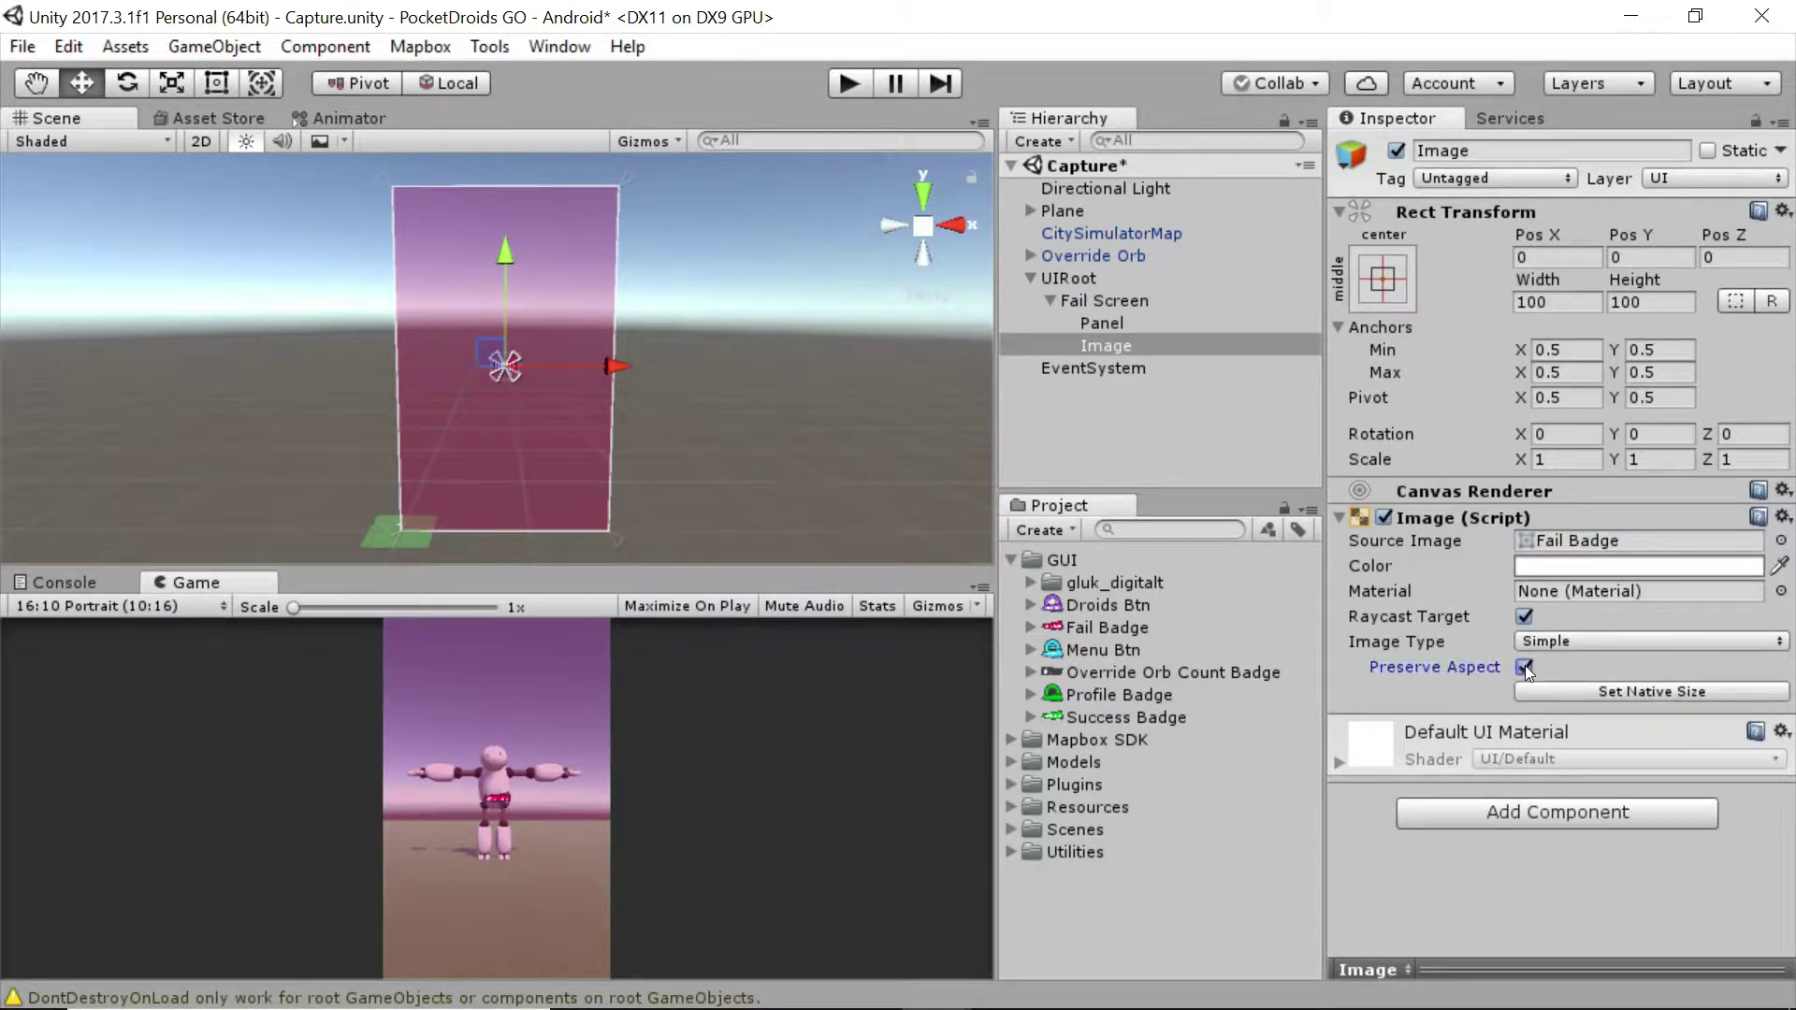
click(1609, 692)
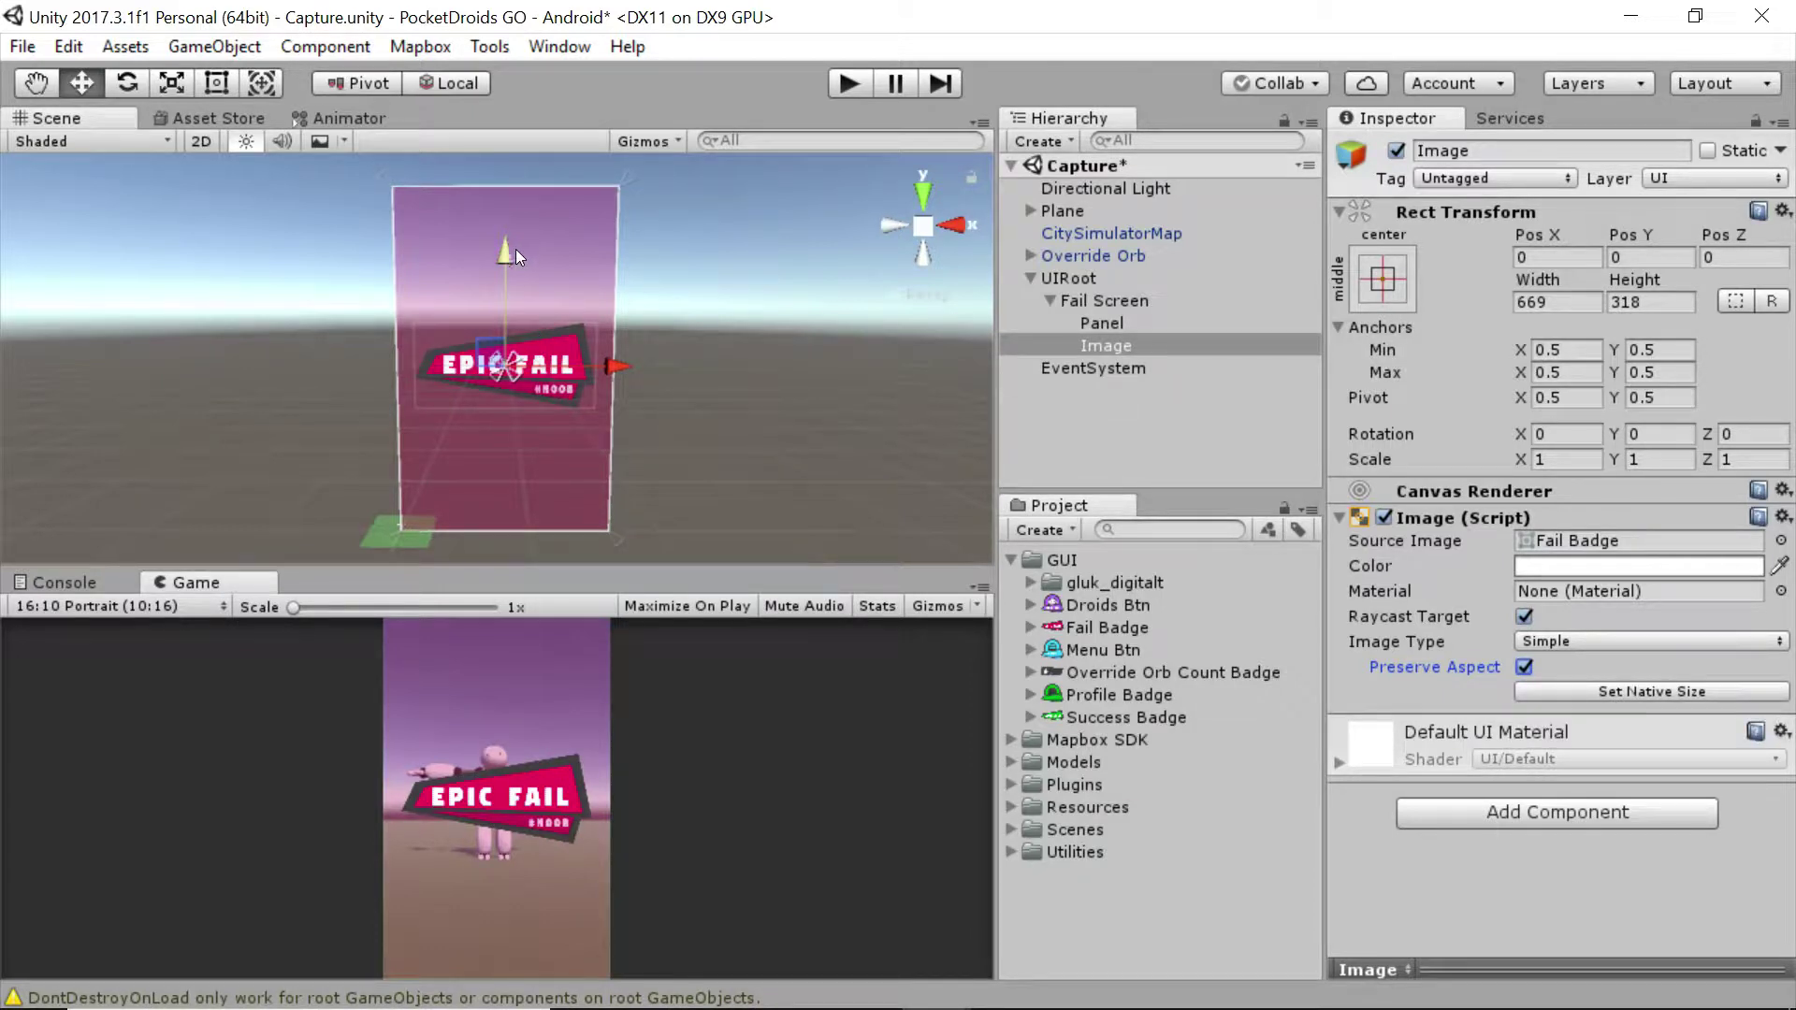
- Raise the badge image to Pos Y 389 and enlarge it uniformly to a scale of about 1.16
drag(514, 250, 507, 147)
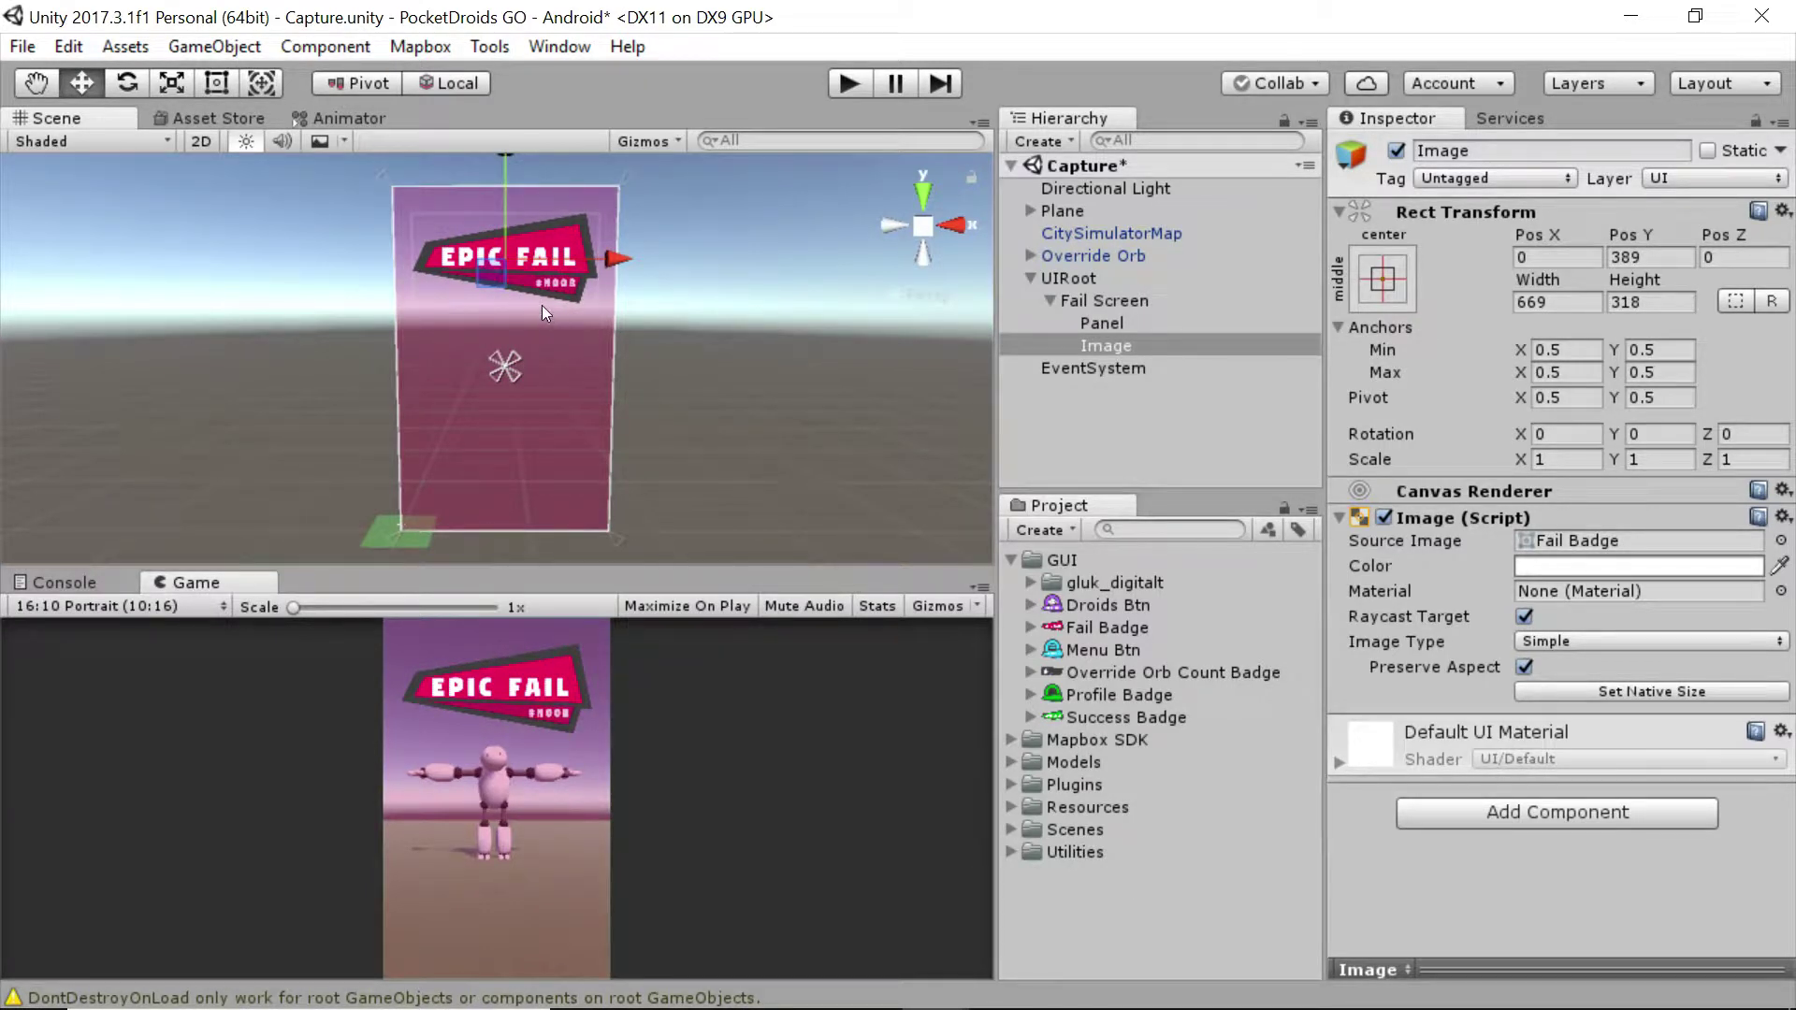
key(r)
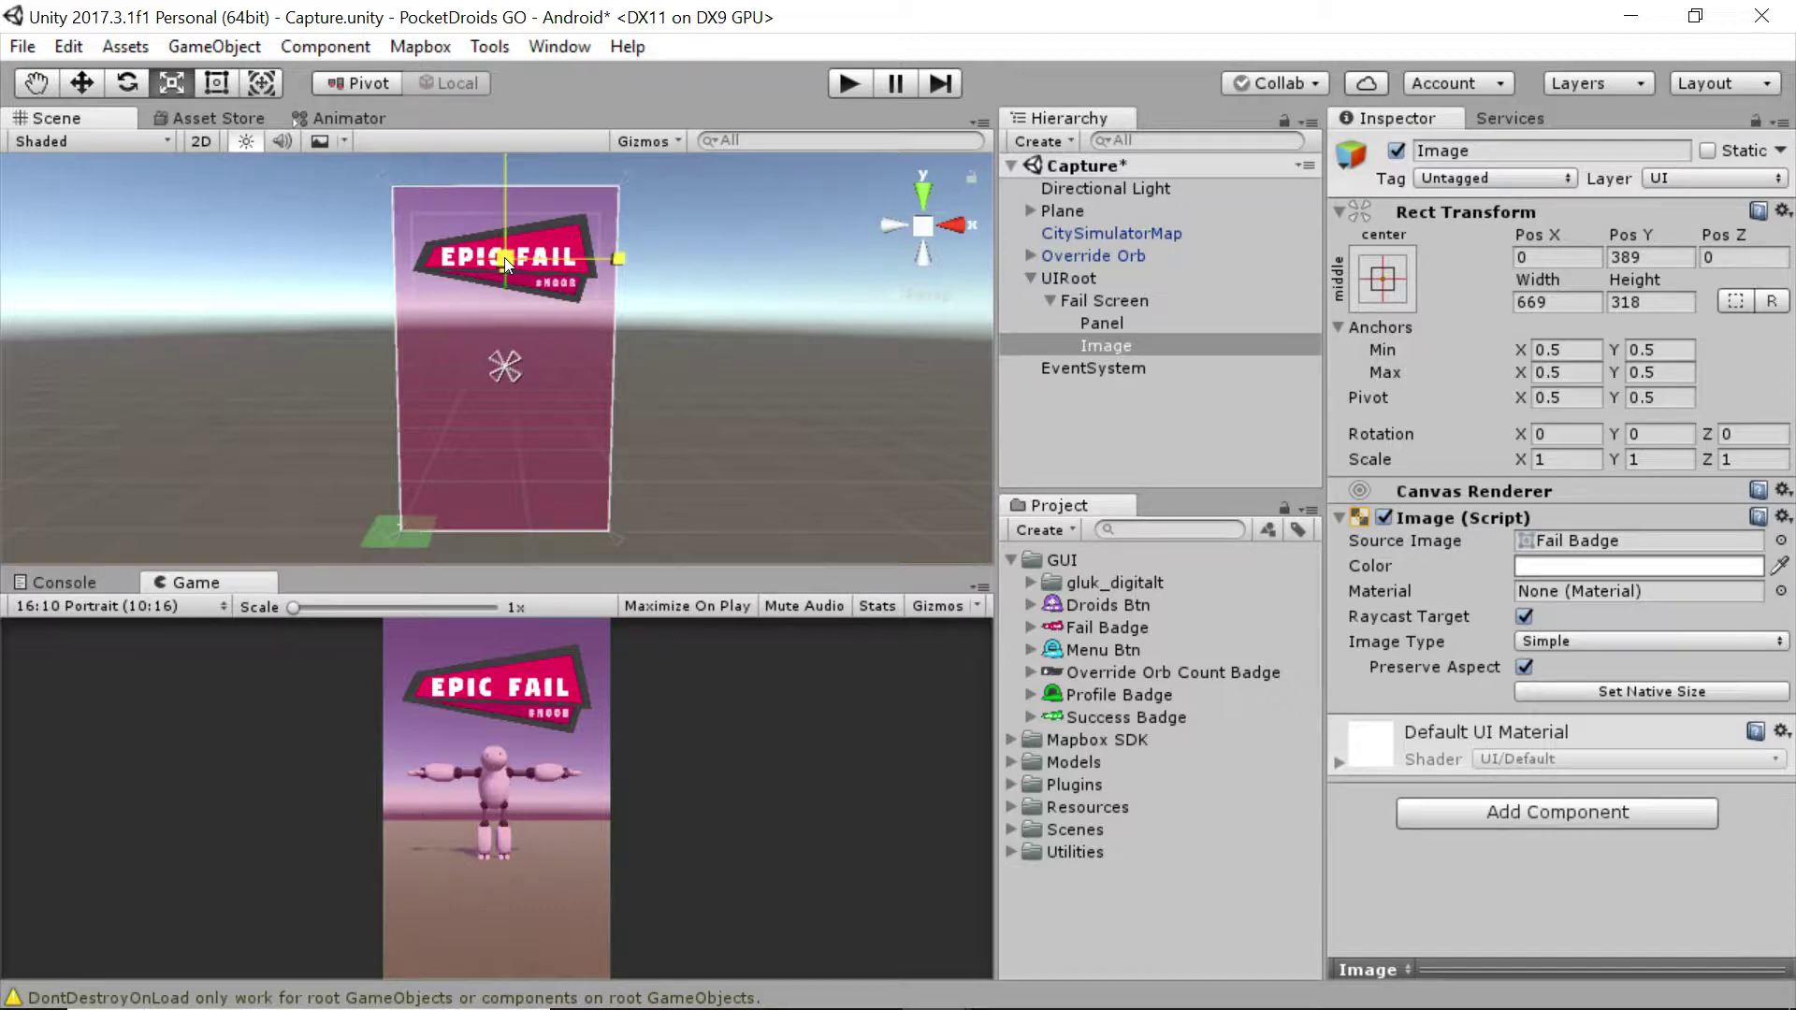
drag(503, 257, 518, 252)
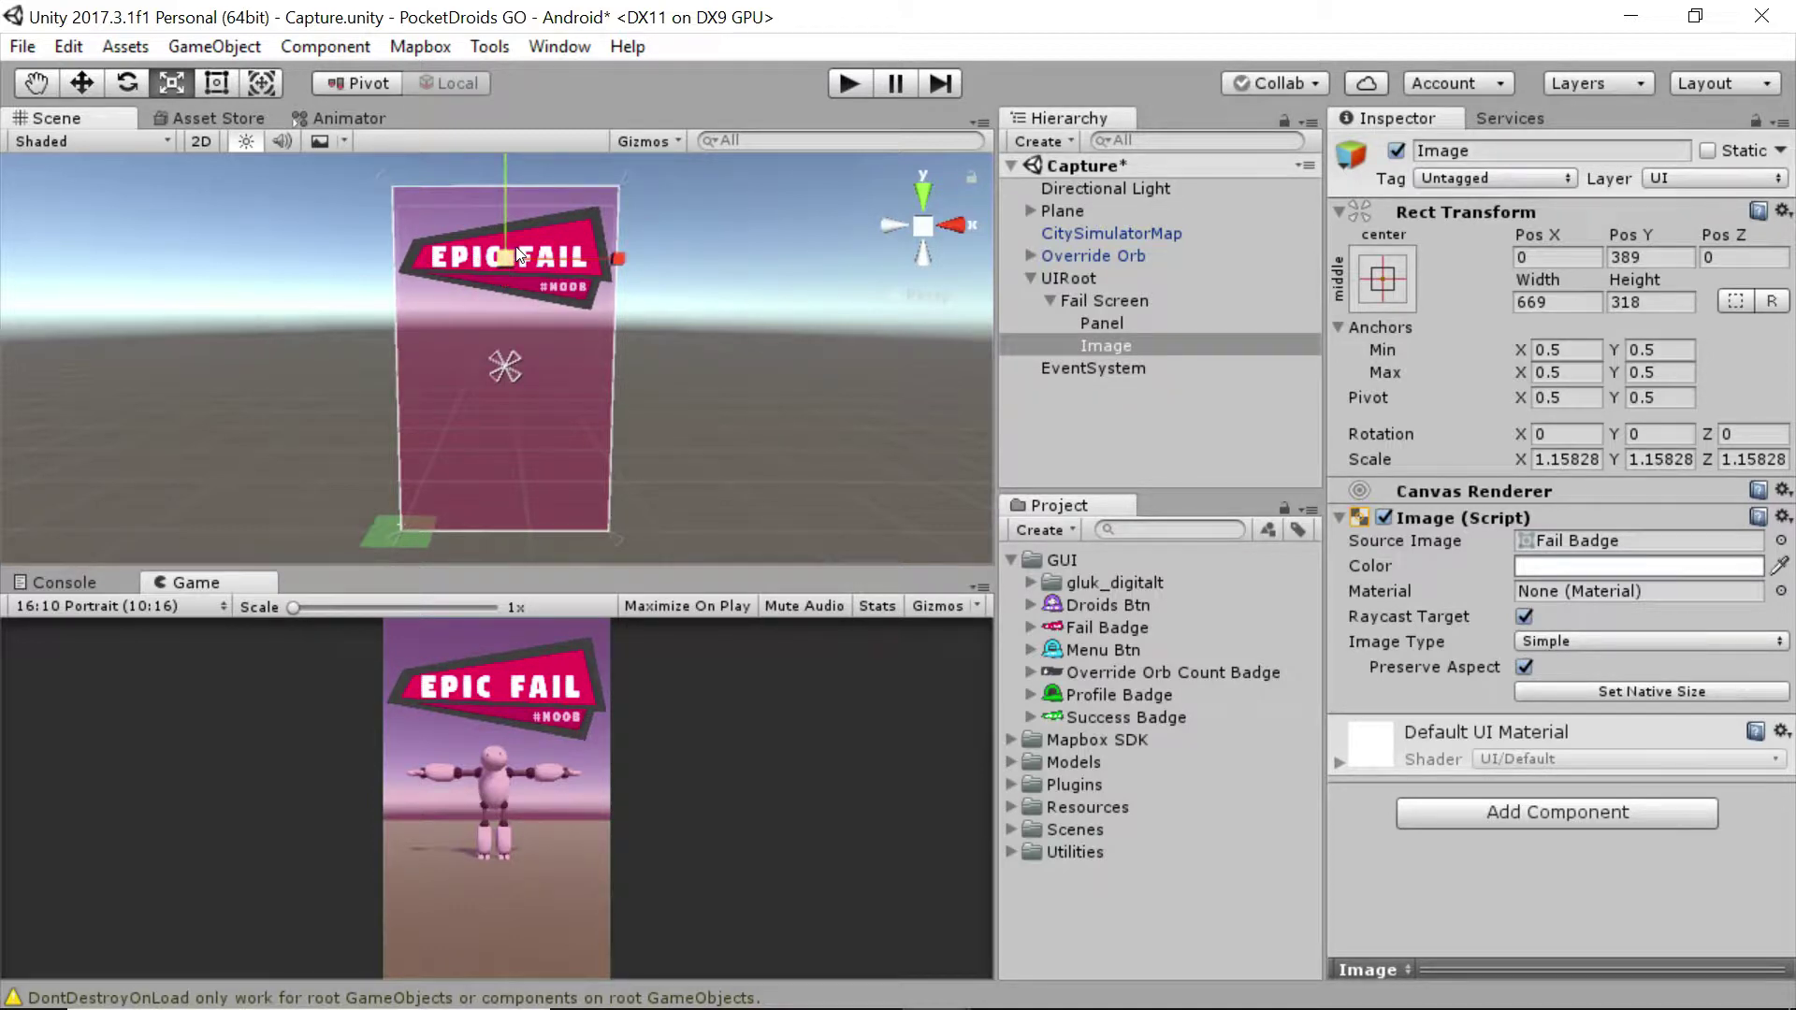
- Set the badge image's X, Y and Z scale to exactly 1.16 and lower it to Pos Y 334
click(1575, 459)
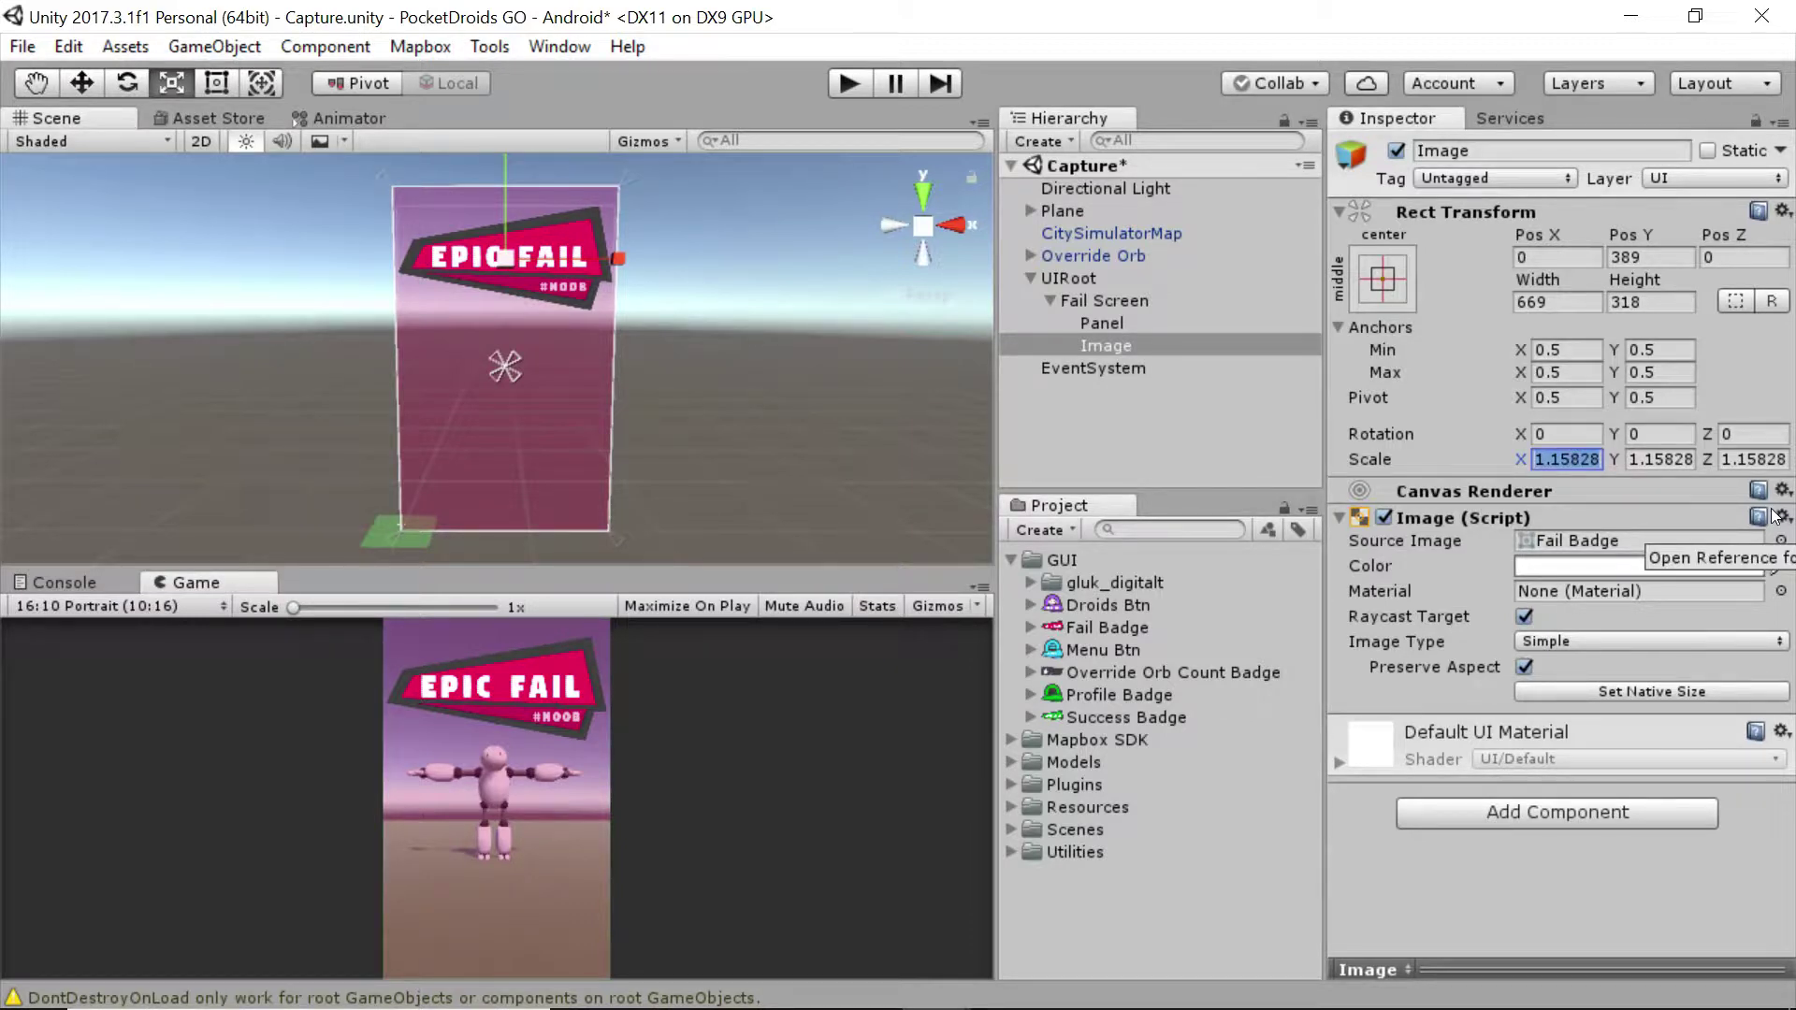
text(1.16)
key(Tab)
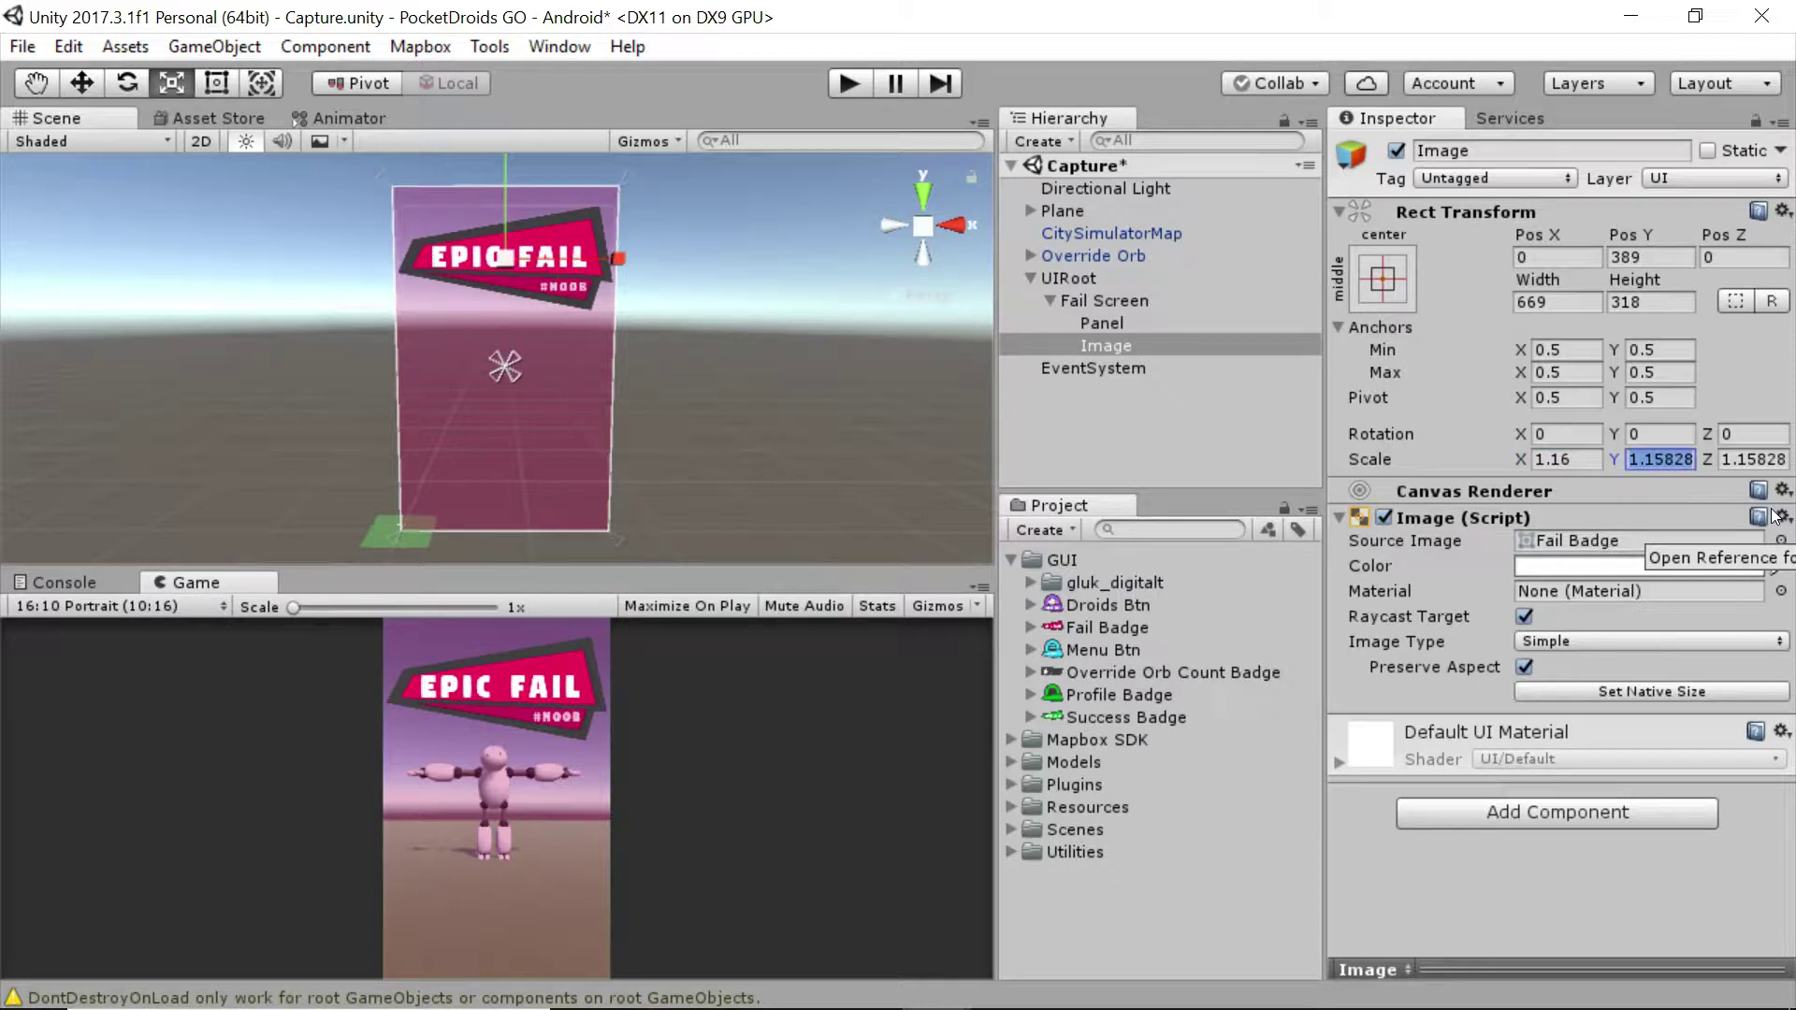
text(1.16)
key(Tab)
text(1.1)
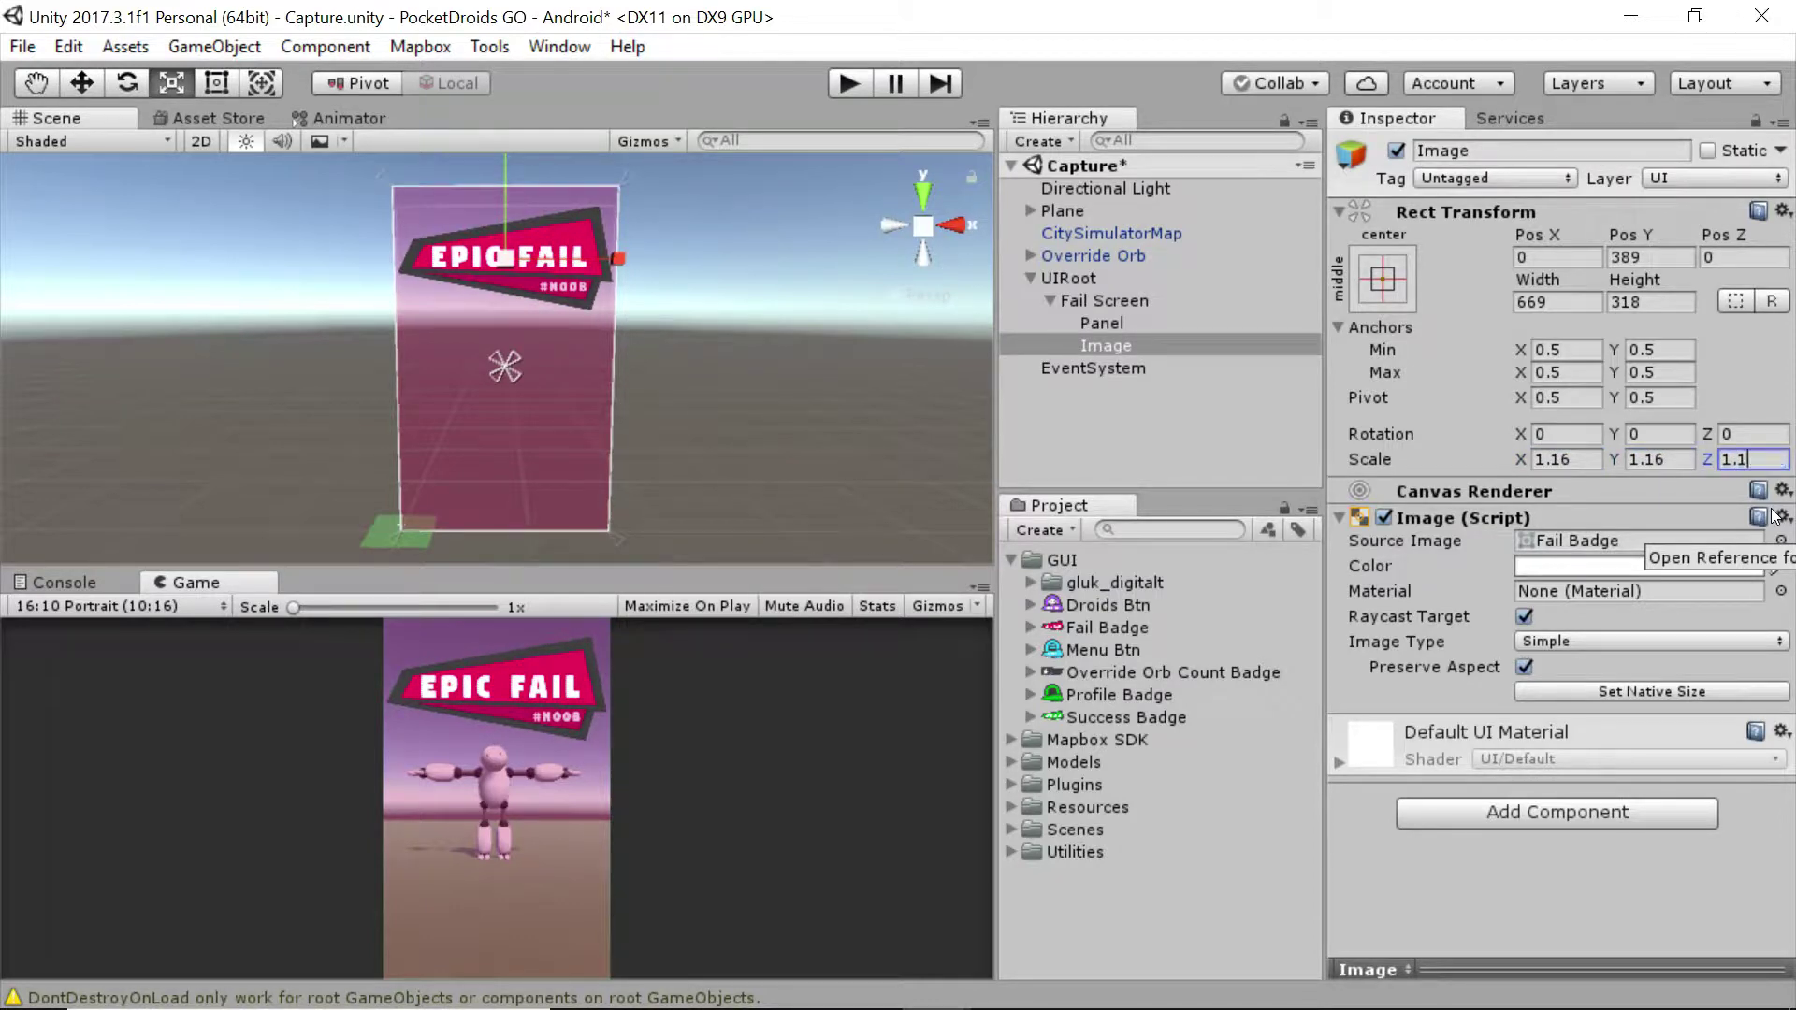
text(6)
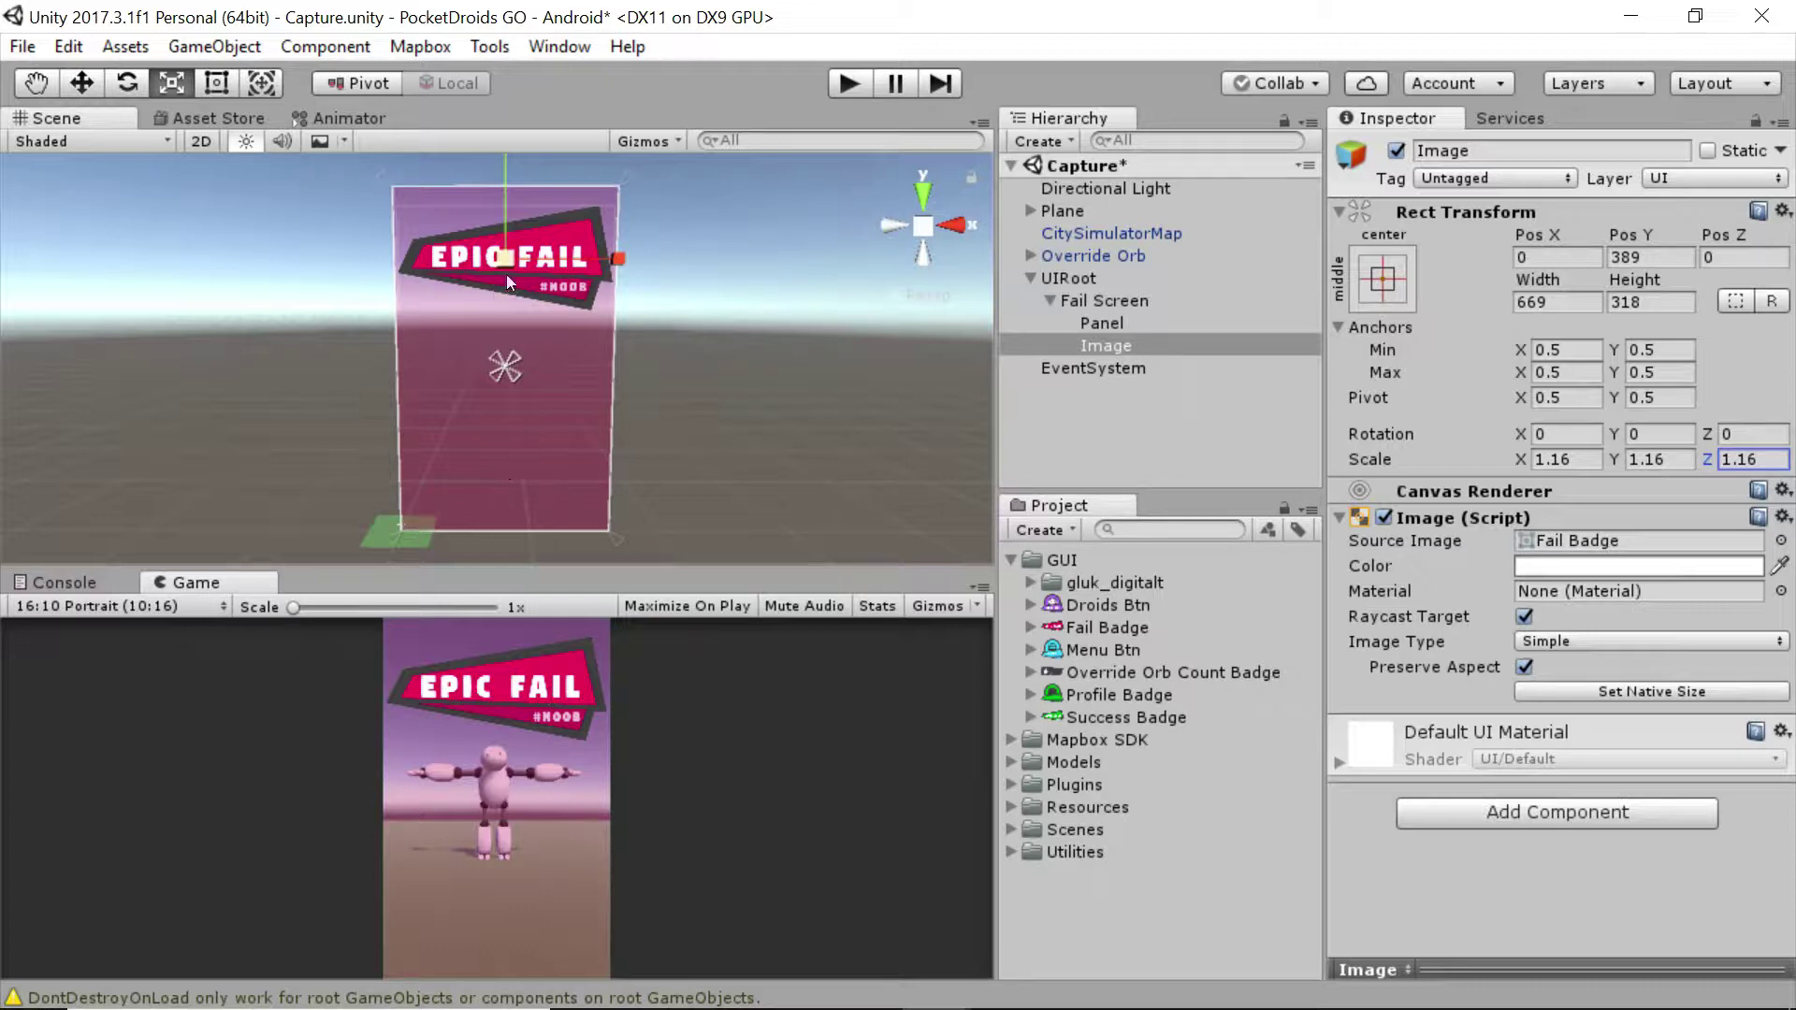
text(w)
drag(508, 171, 502, 187)
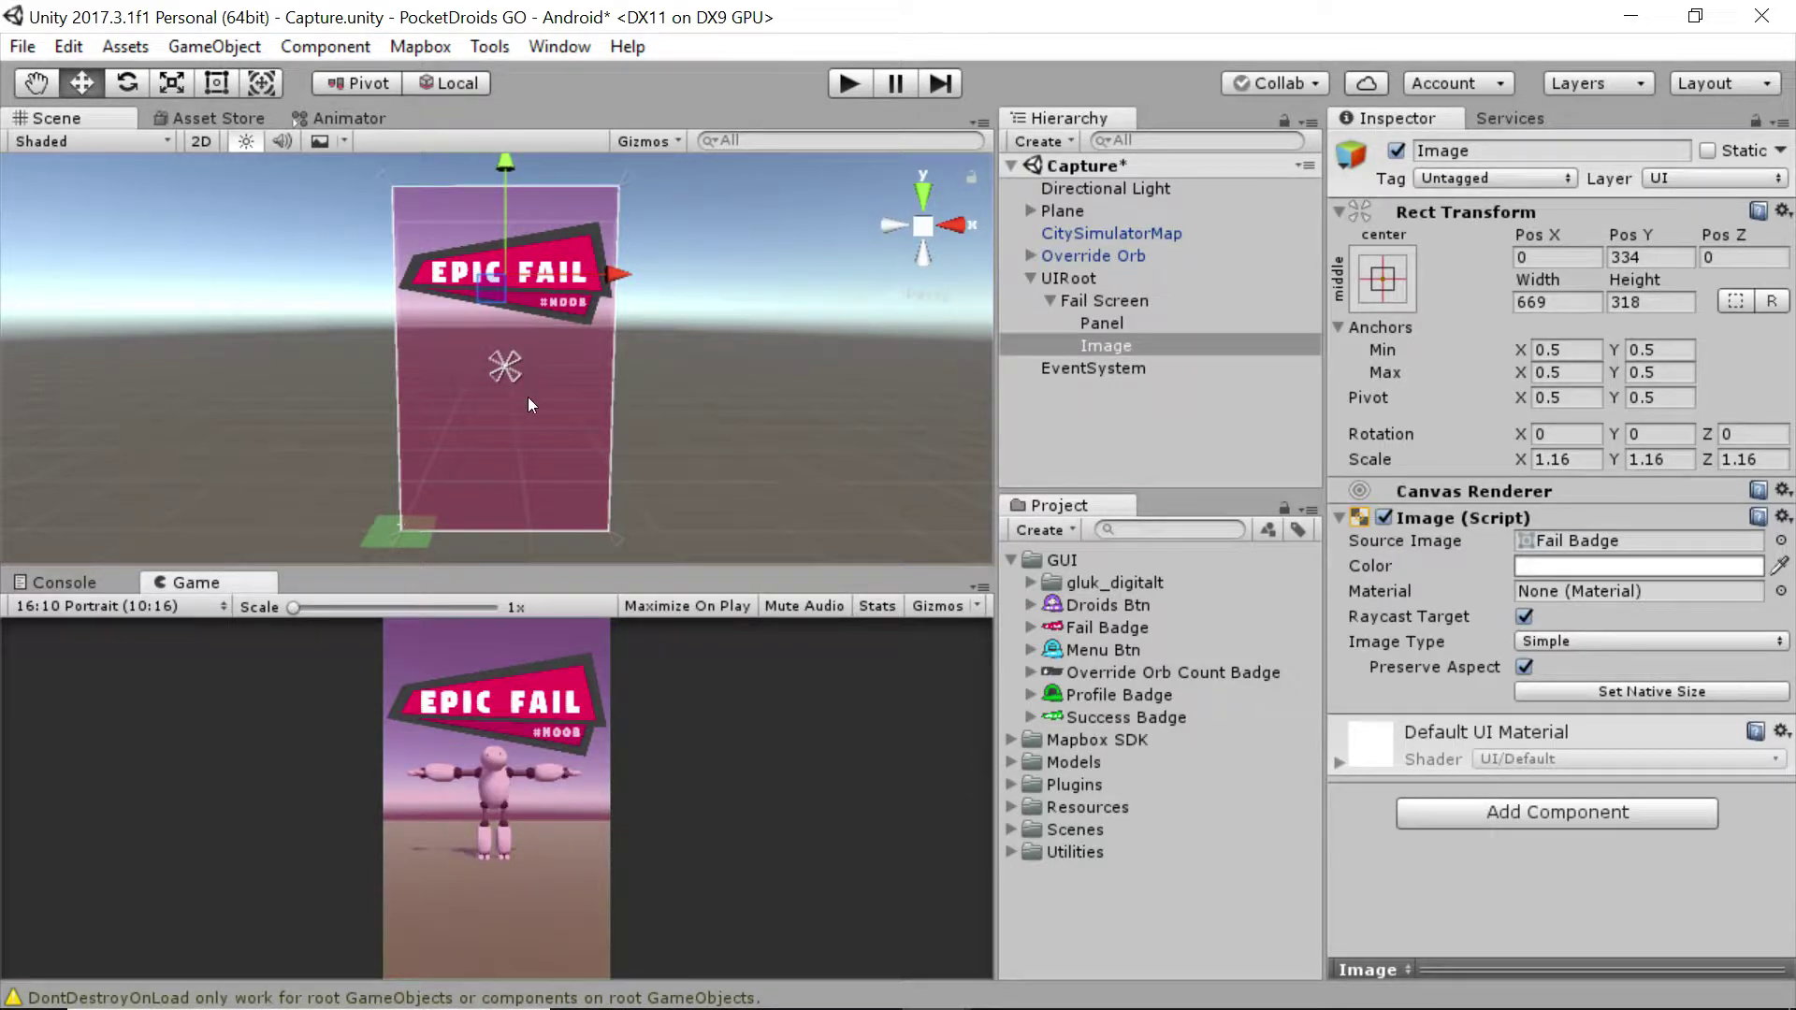
- Spread the badge image's anchors around it, with Min at about X 0, Y 0.61 and Max at about X 1, Y 0.90
scroll(519, 344, up, 5)
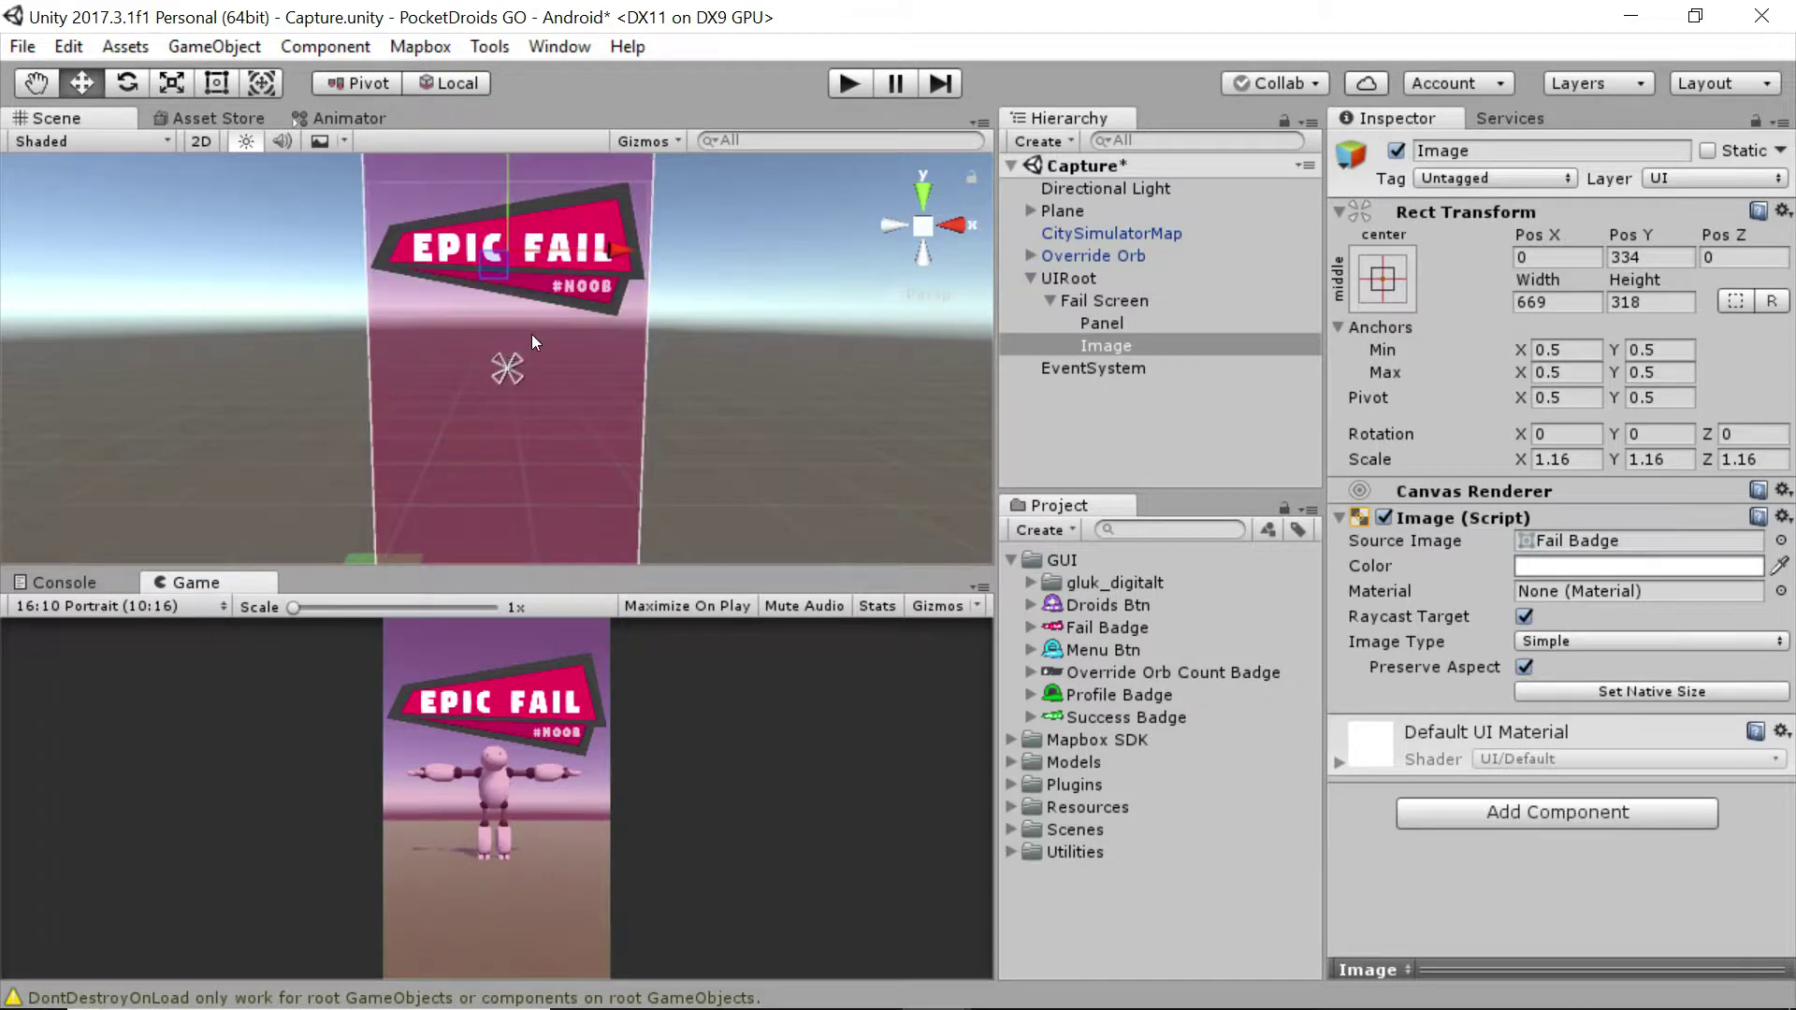
middle_drag(541, 326, 551, 435)
scroll(559, 374, up, 3)
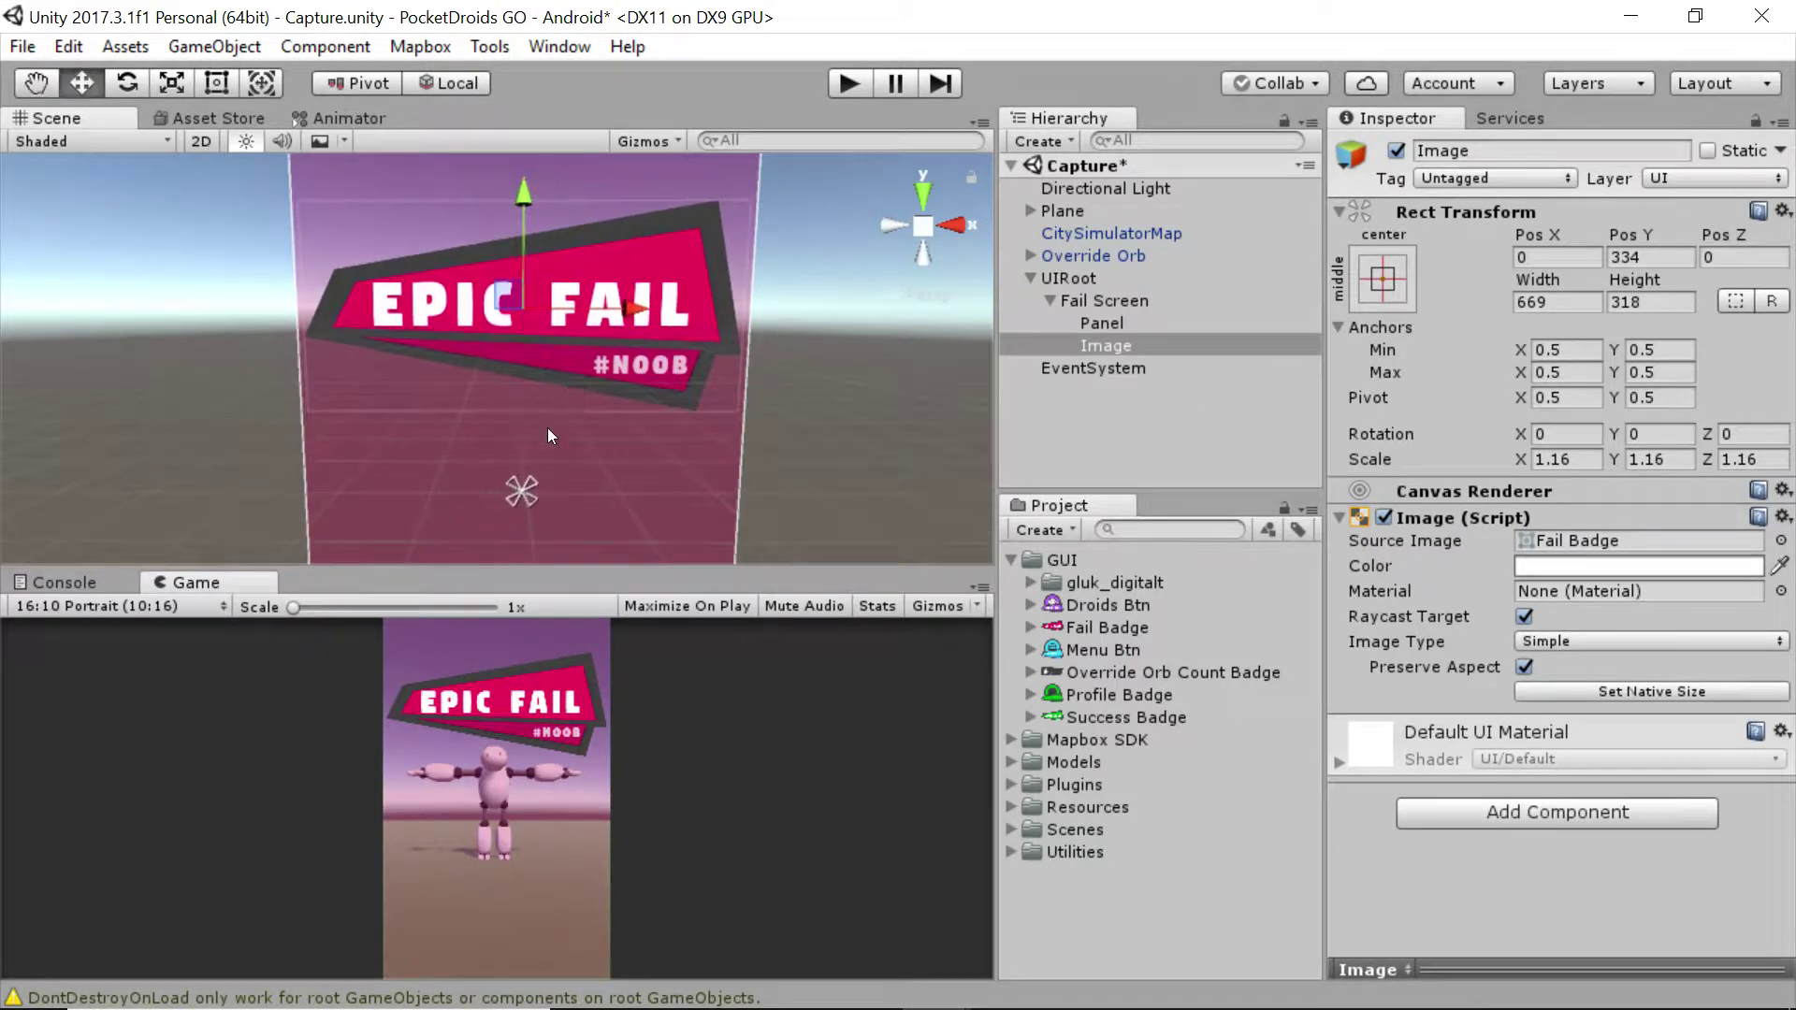
drag(513, 481, 285, 193)
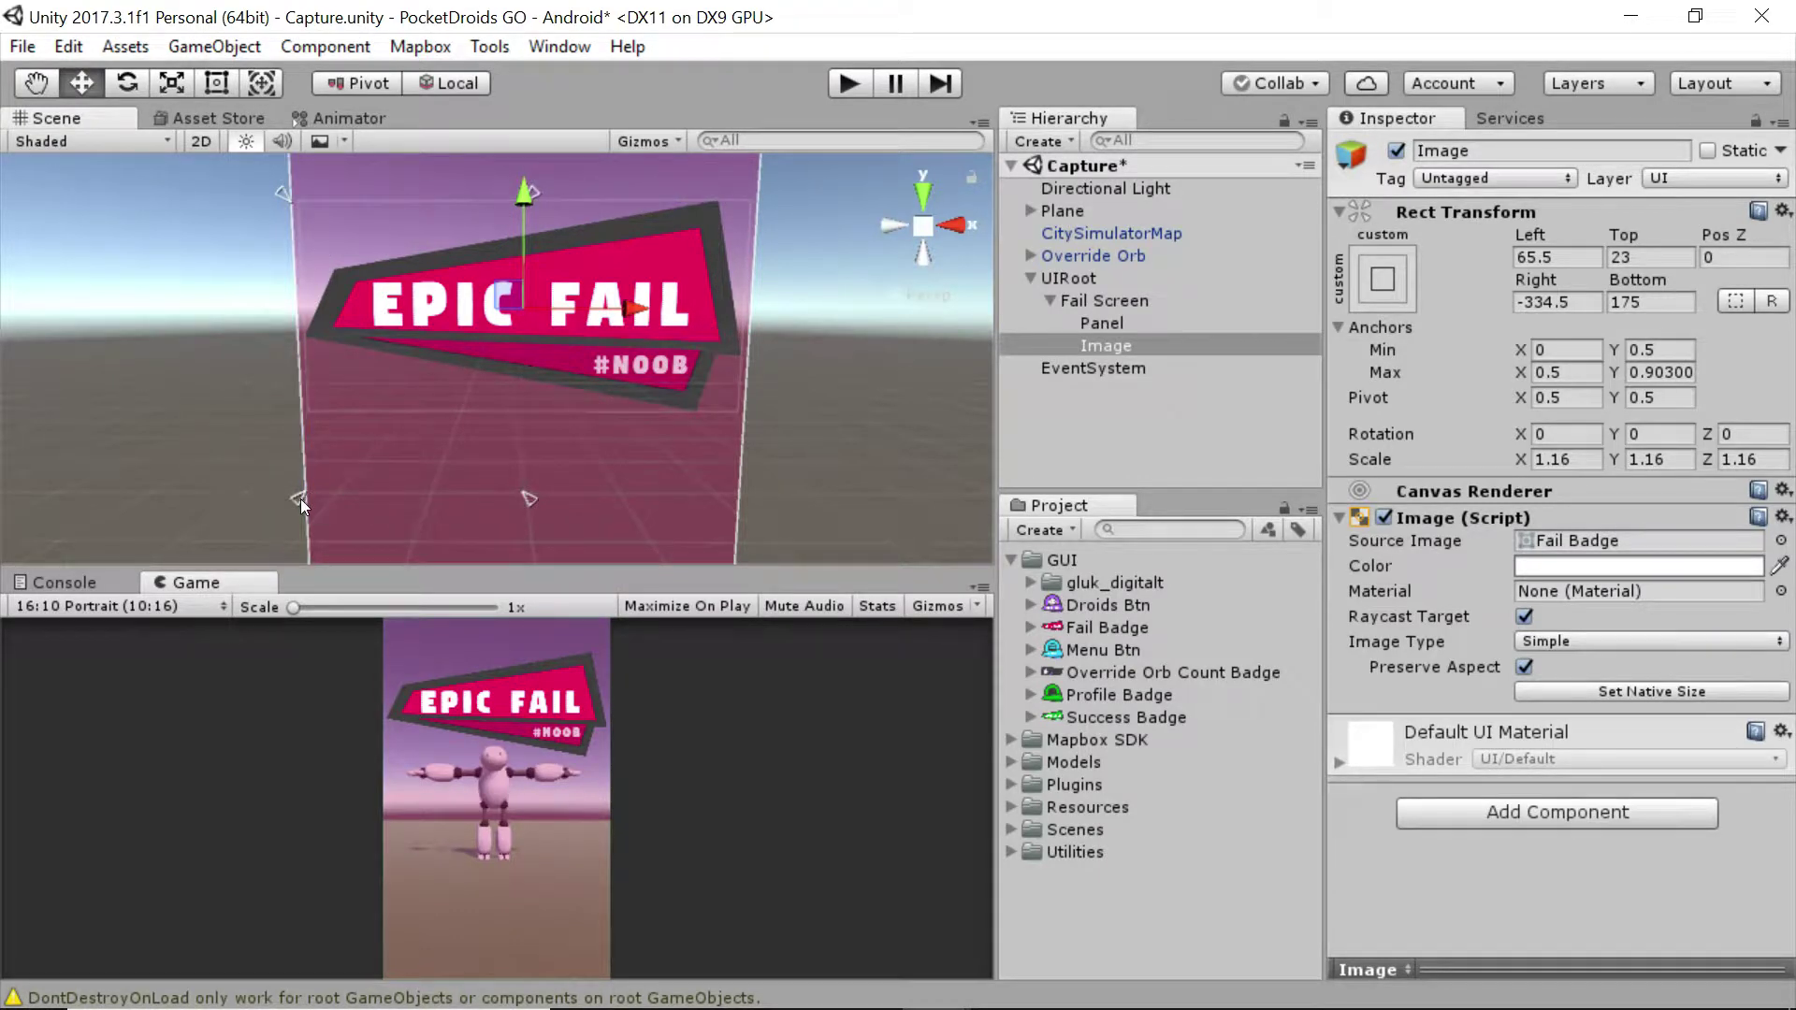
drag(301, 498, 284, 423)
drag(526, 424, 755, 421)
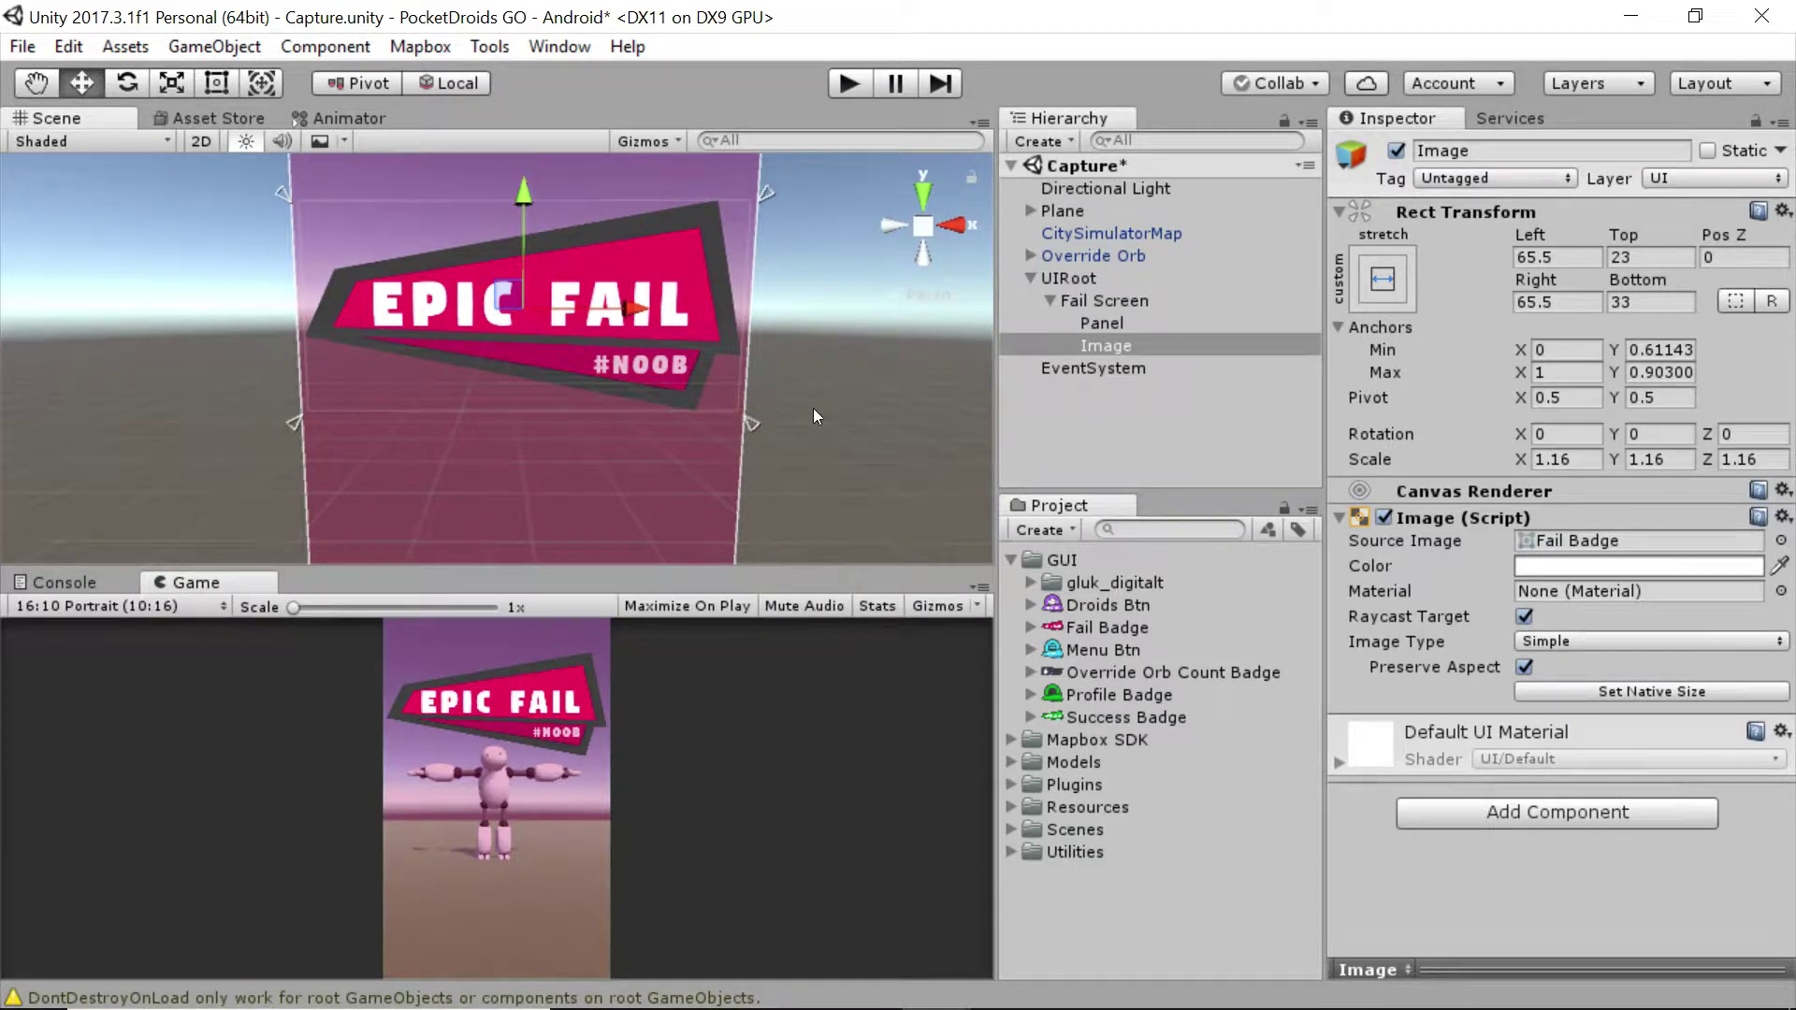
- Preview the fail screen in WXGA, HVGA, WVGA and 3:2 Portrait, then return the game view to 16:10 Portrait
click(172, 608)
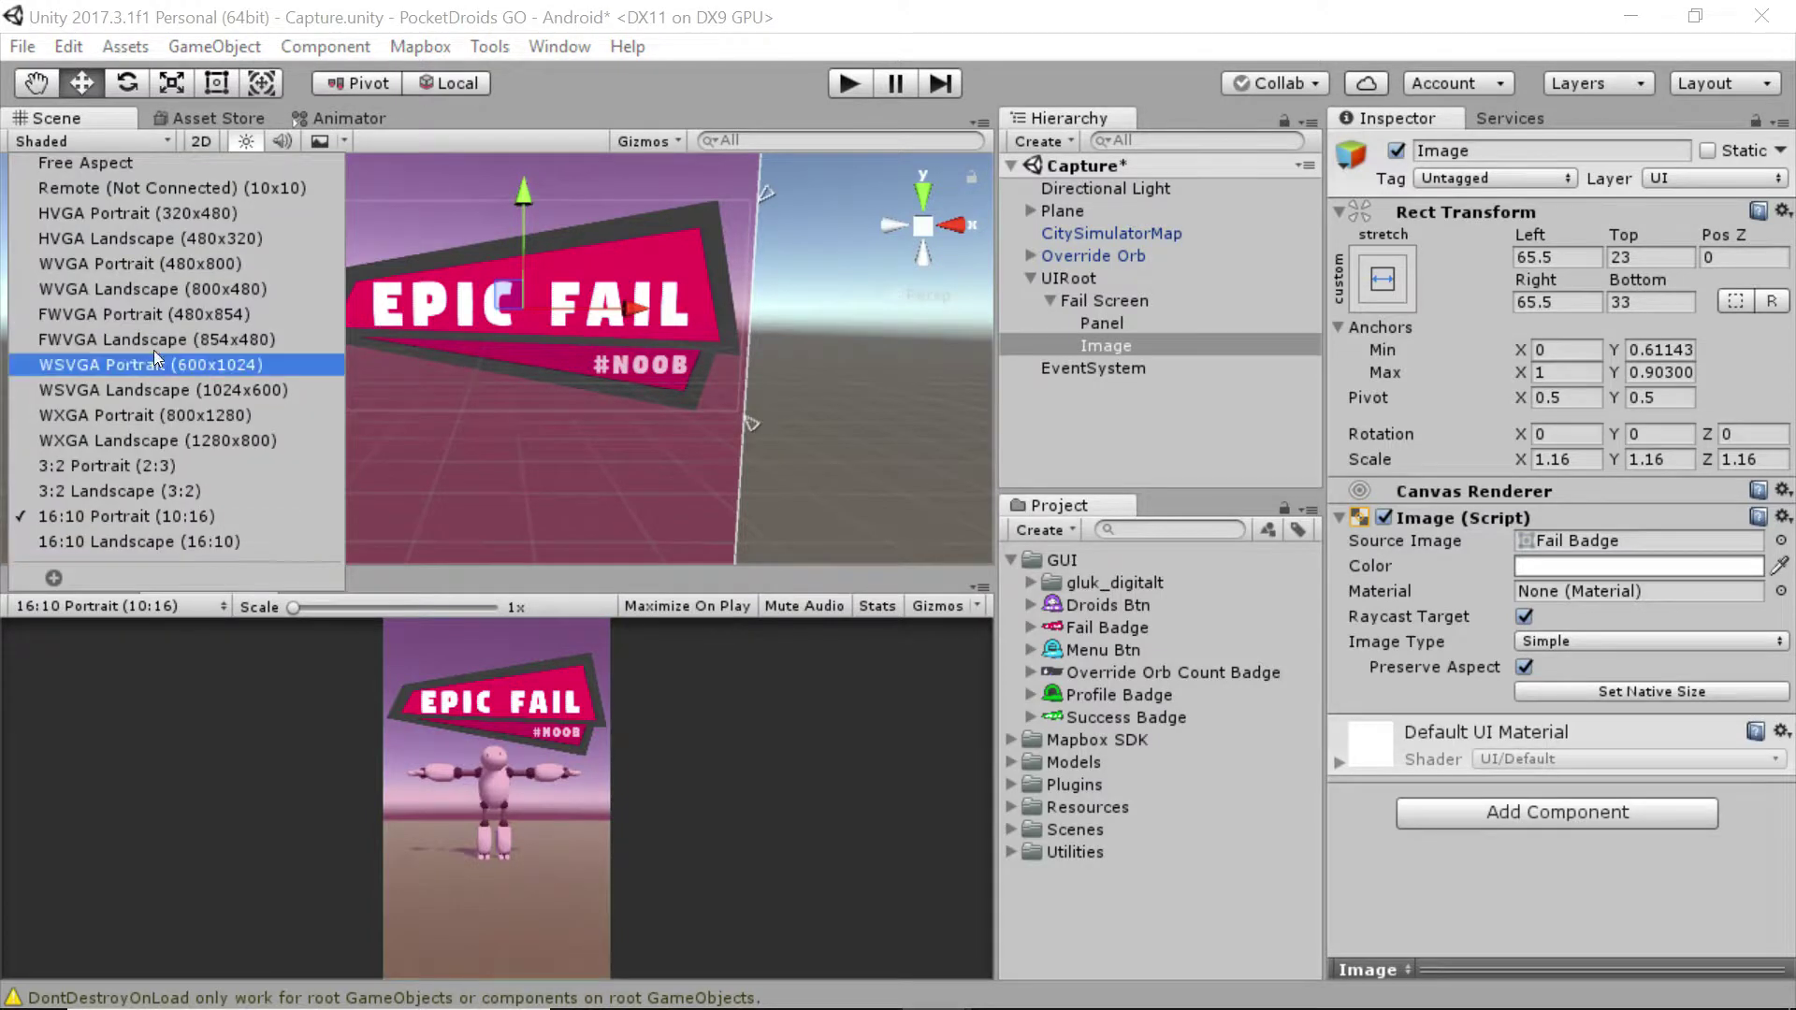
click(145, 415)
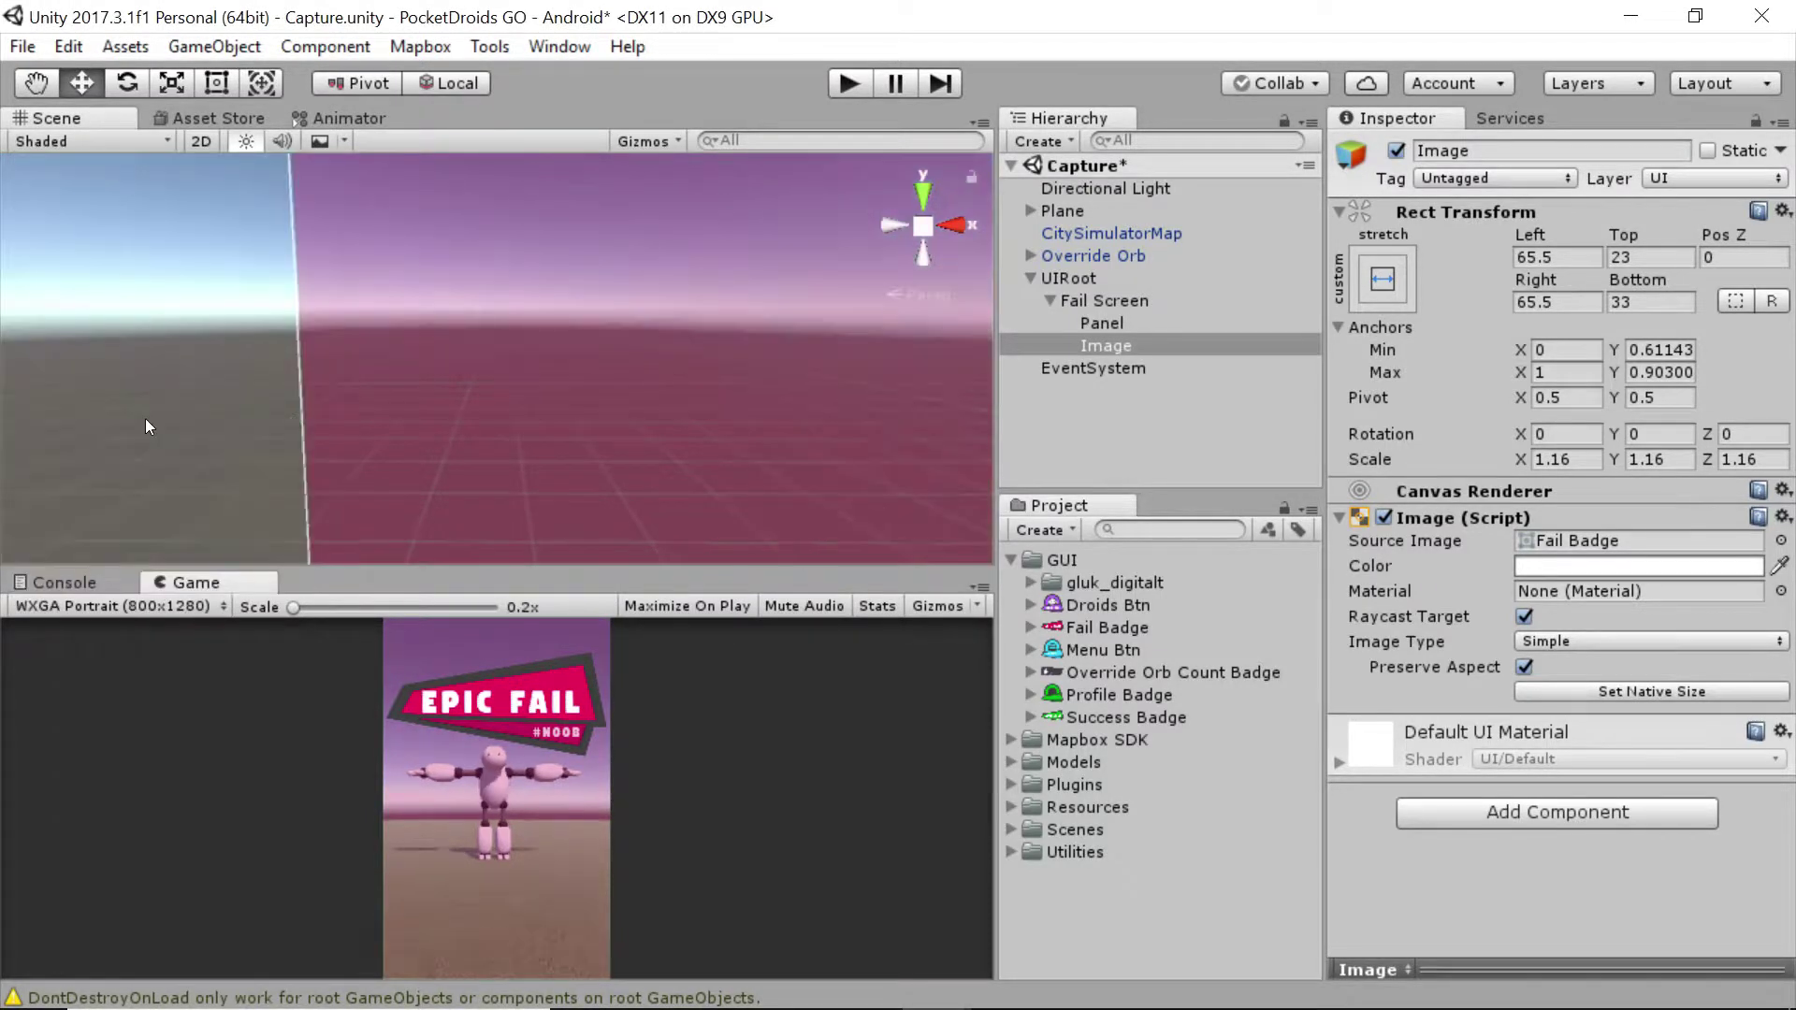
click(182, 606)
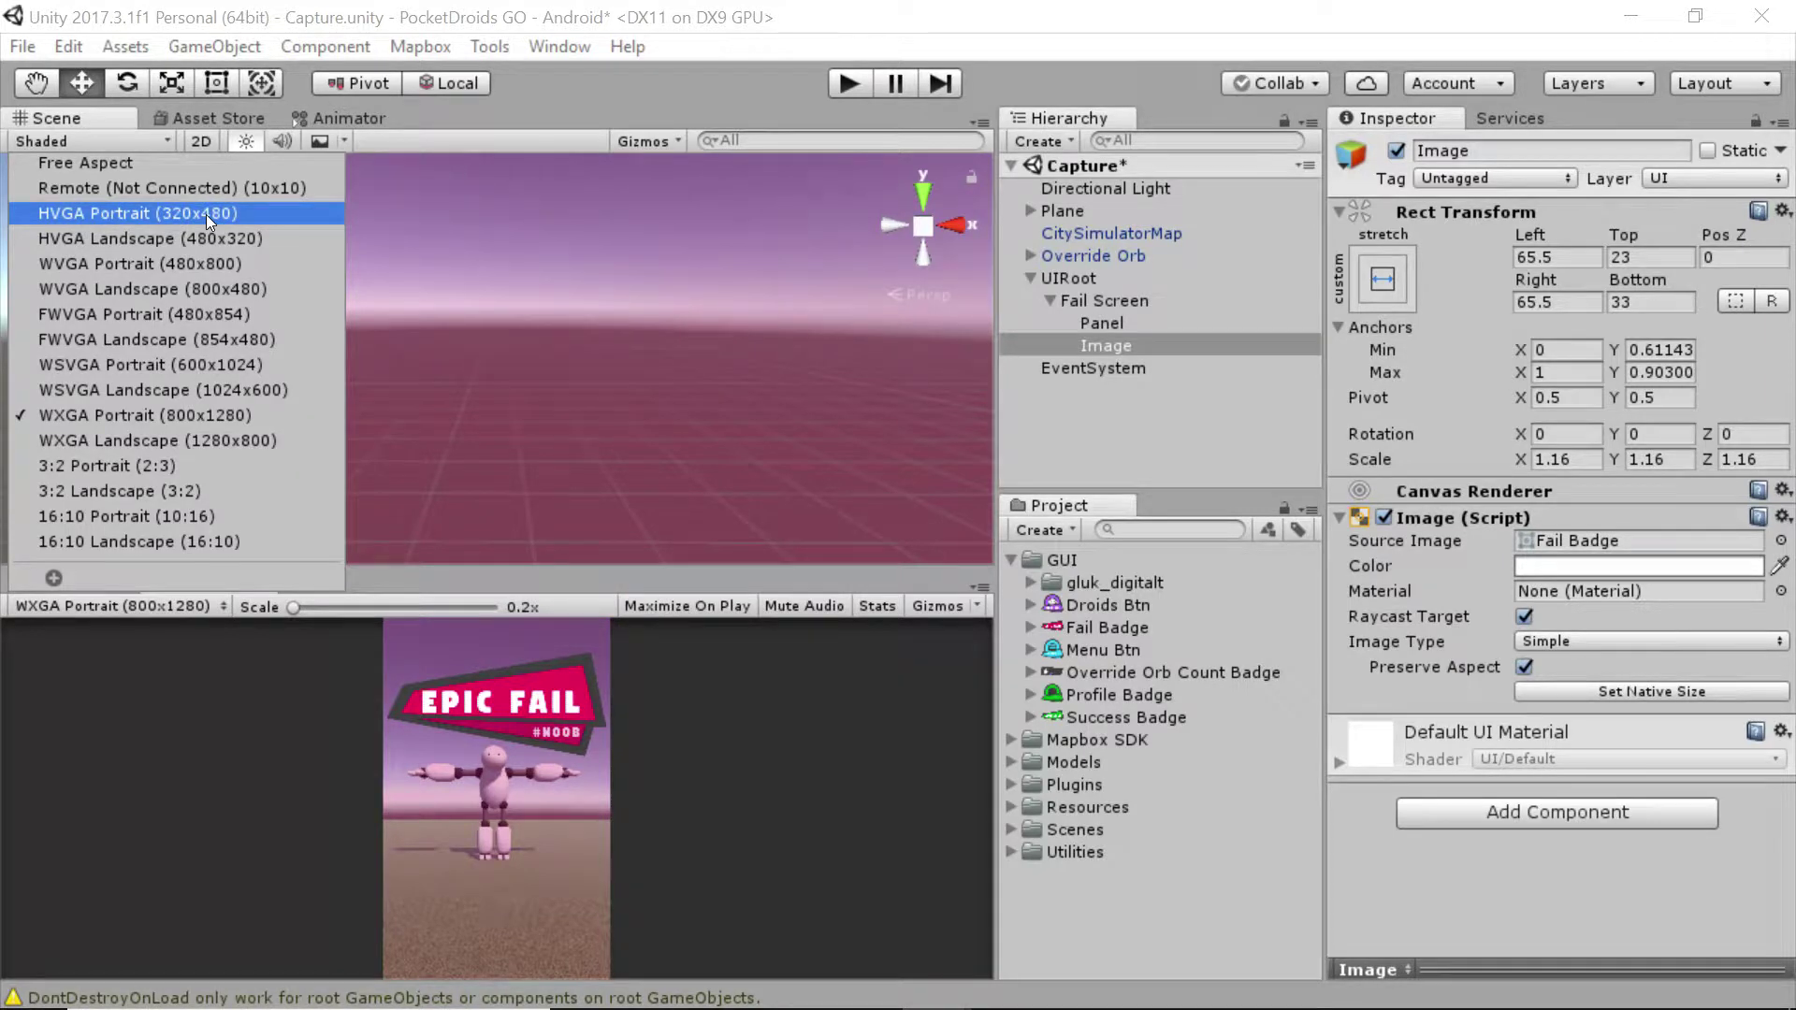
click(206, 215)
click(171, 606)
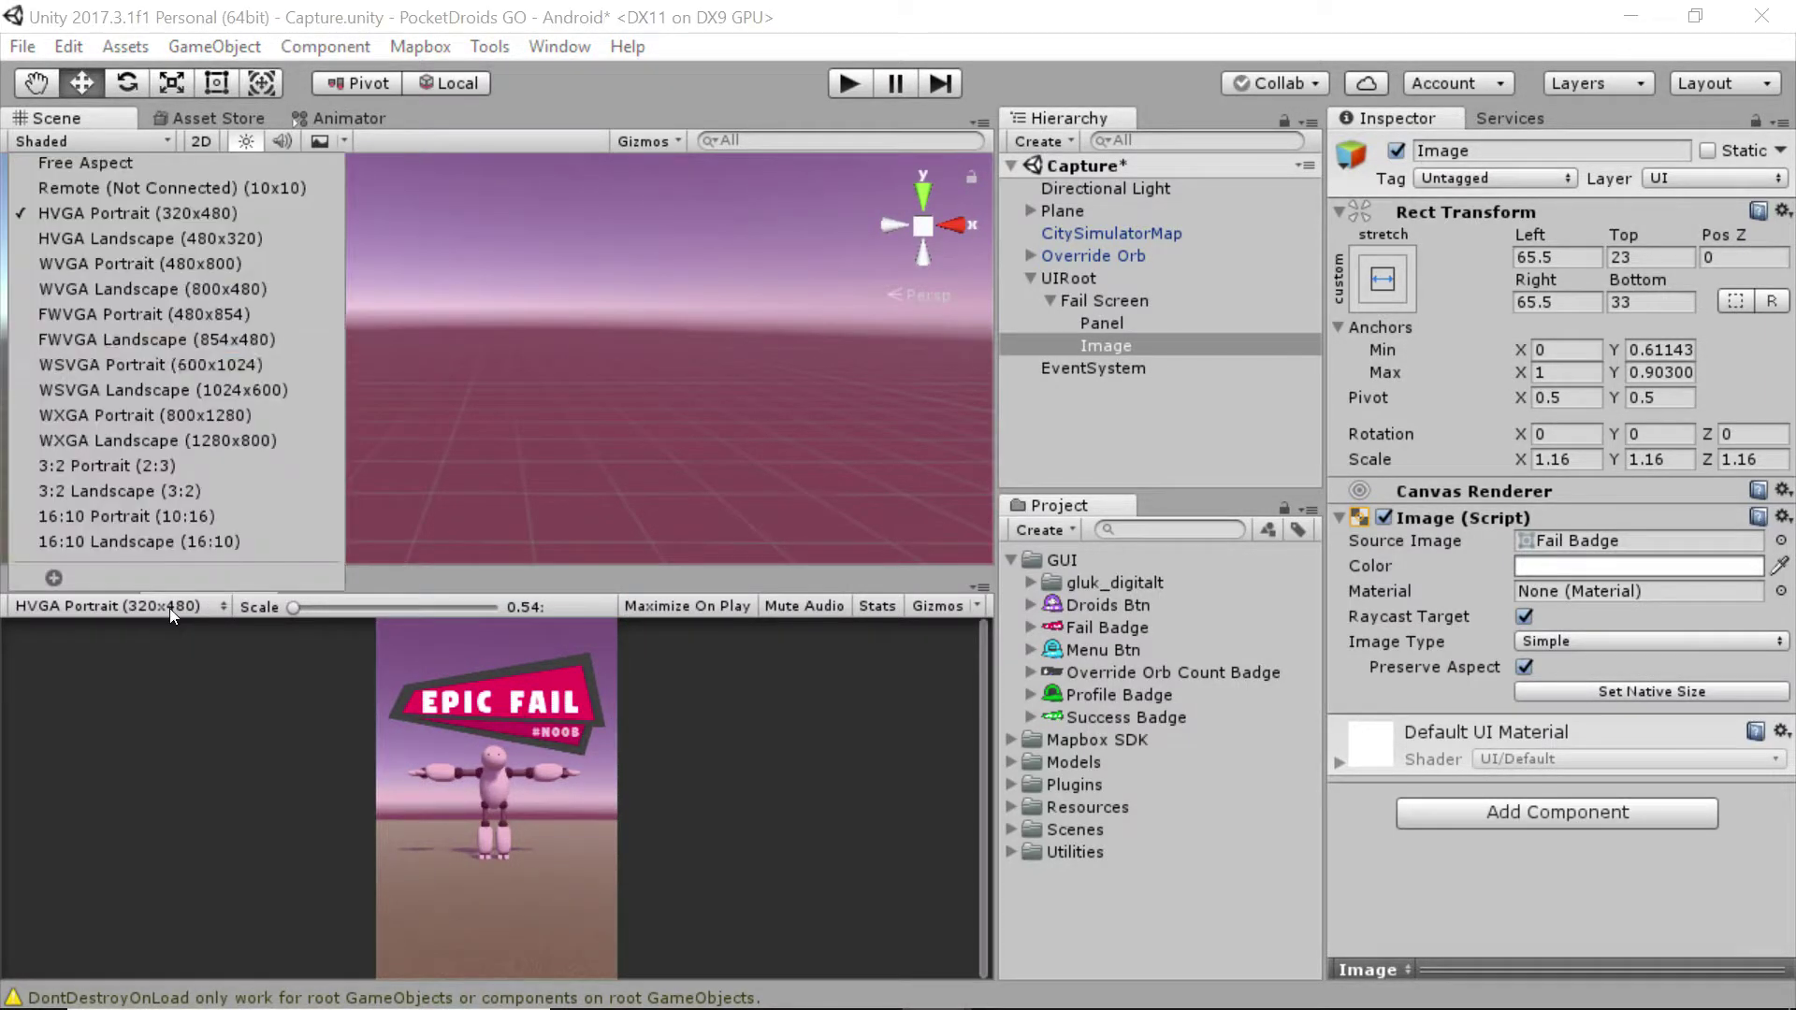
click(180, 265)
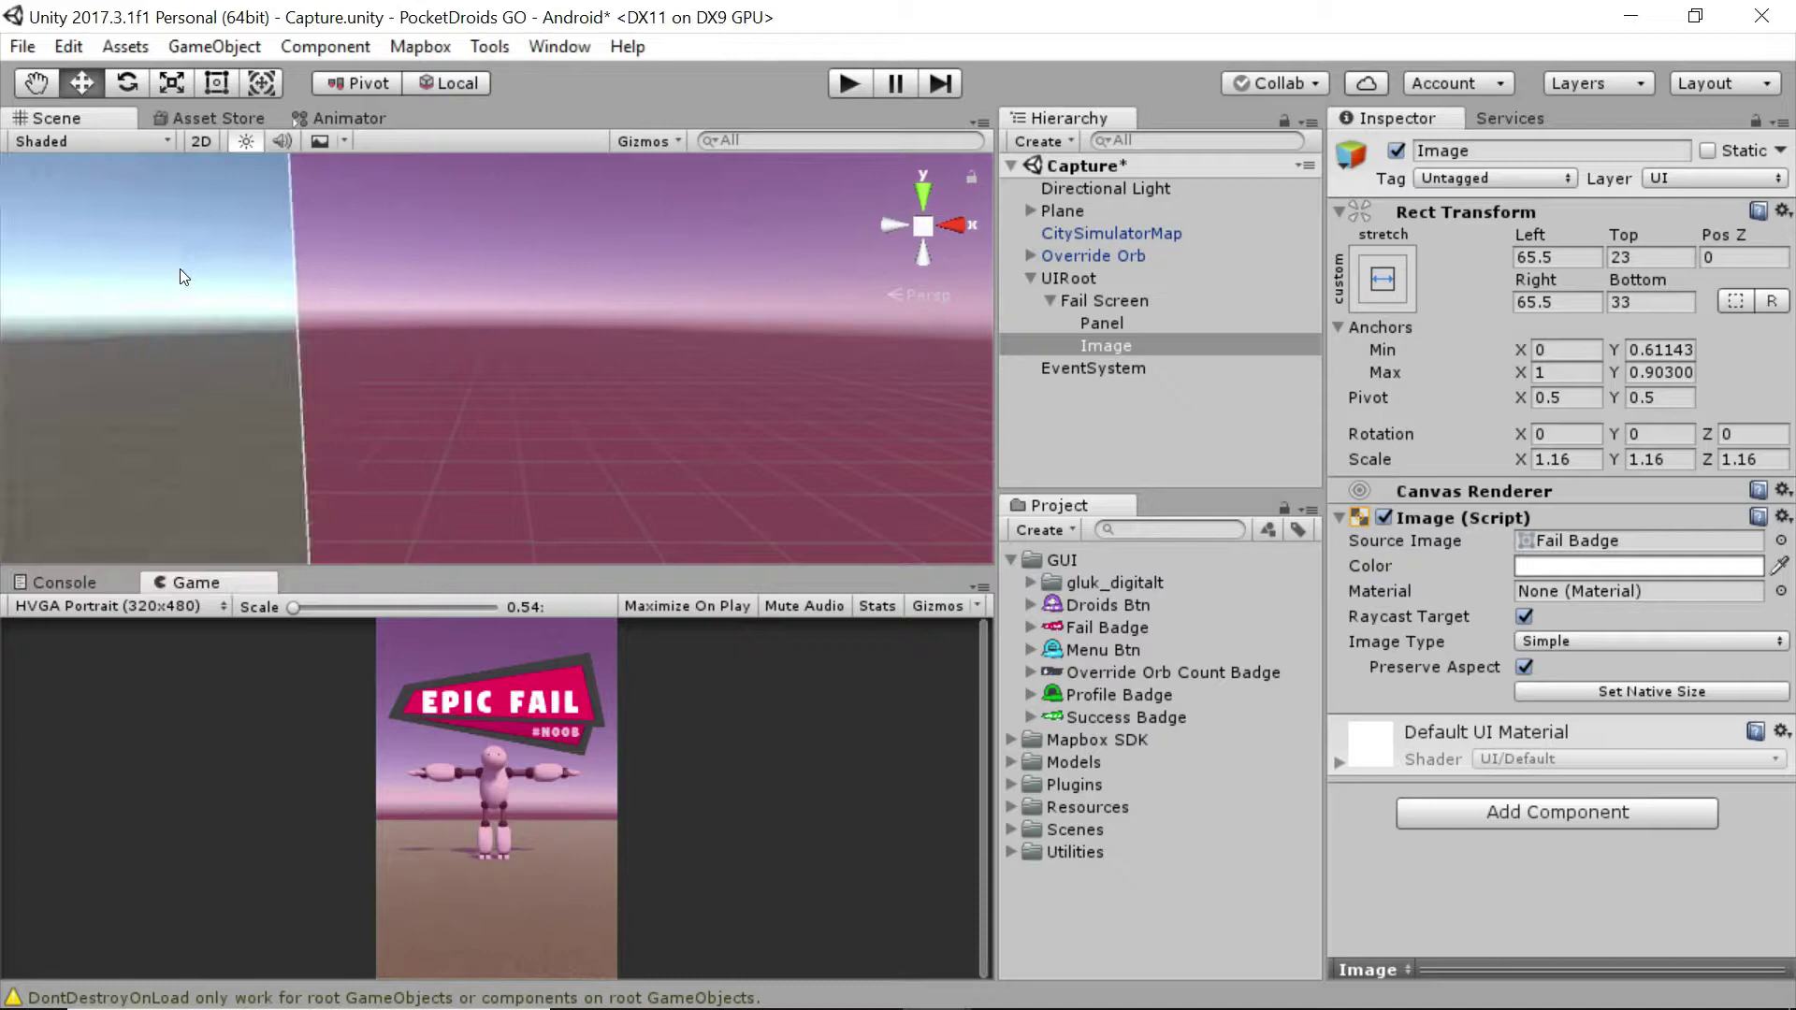
click(172, 610)
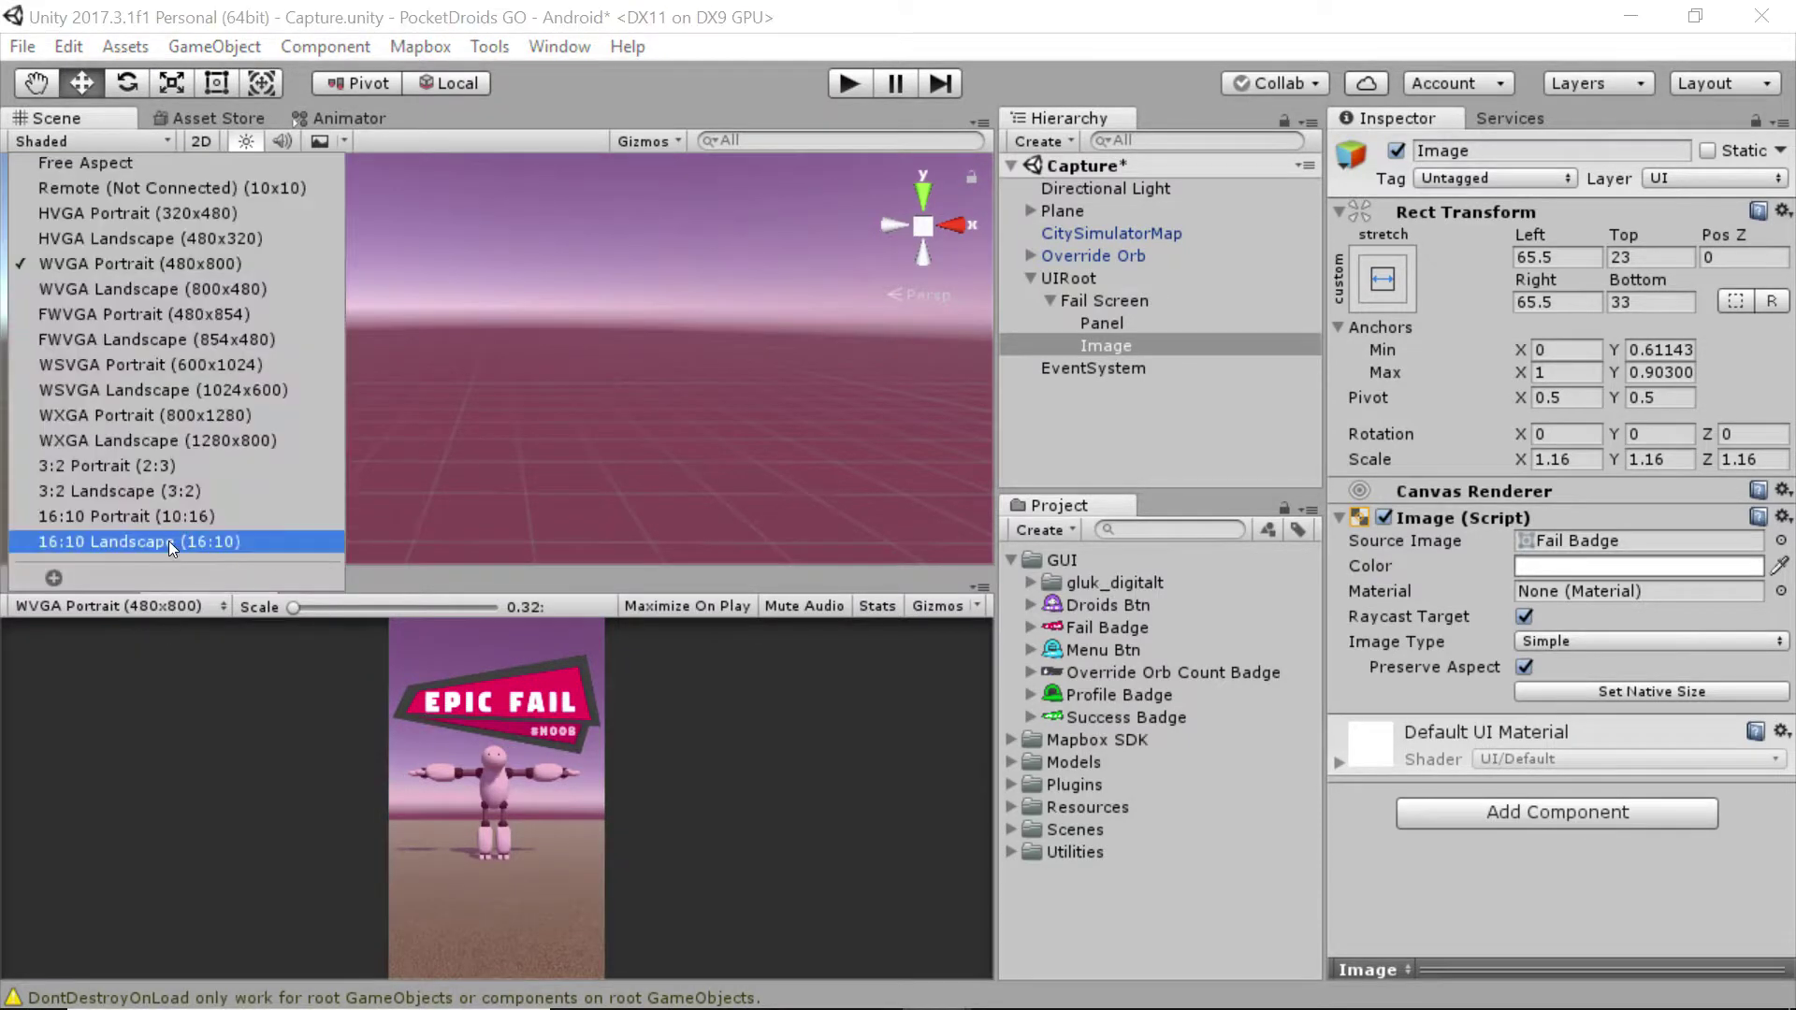
click(166, 466)
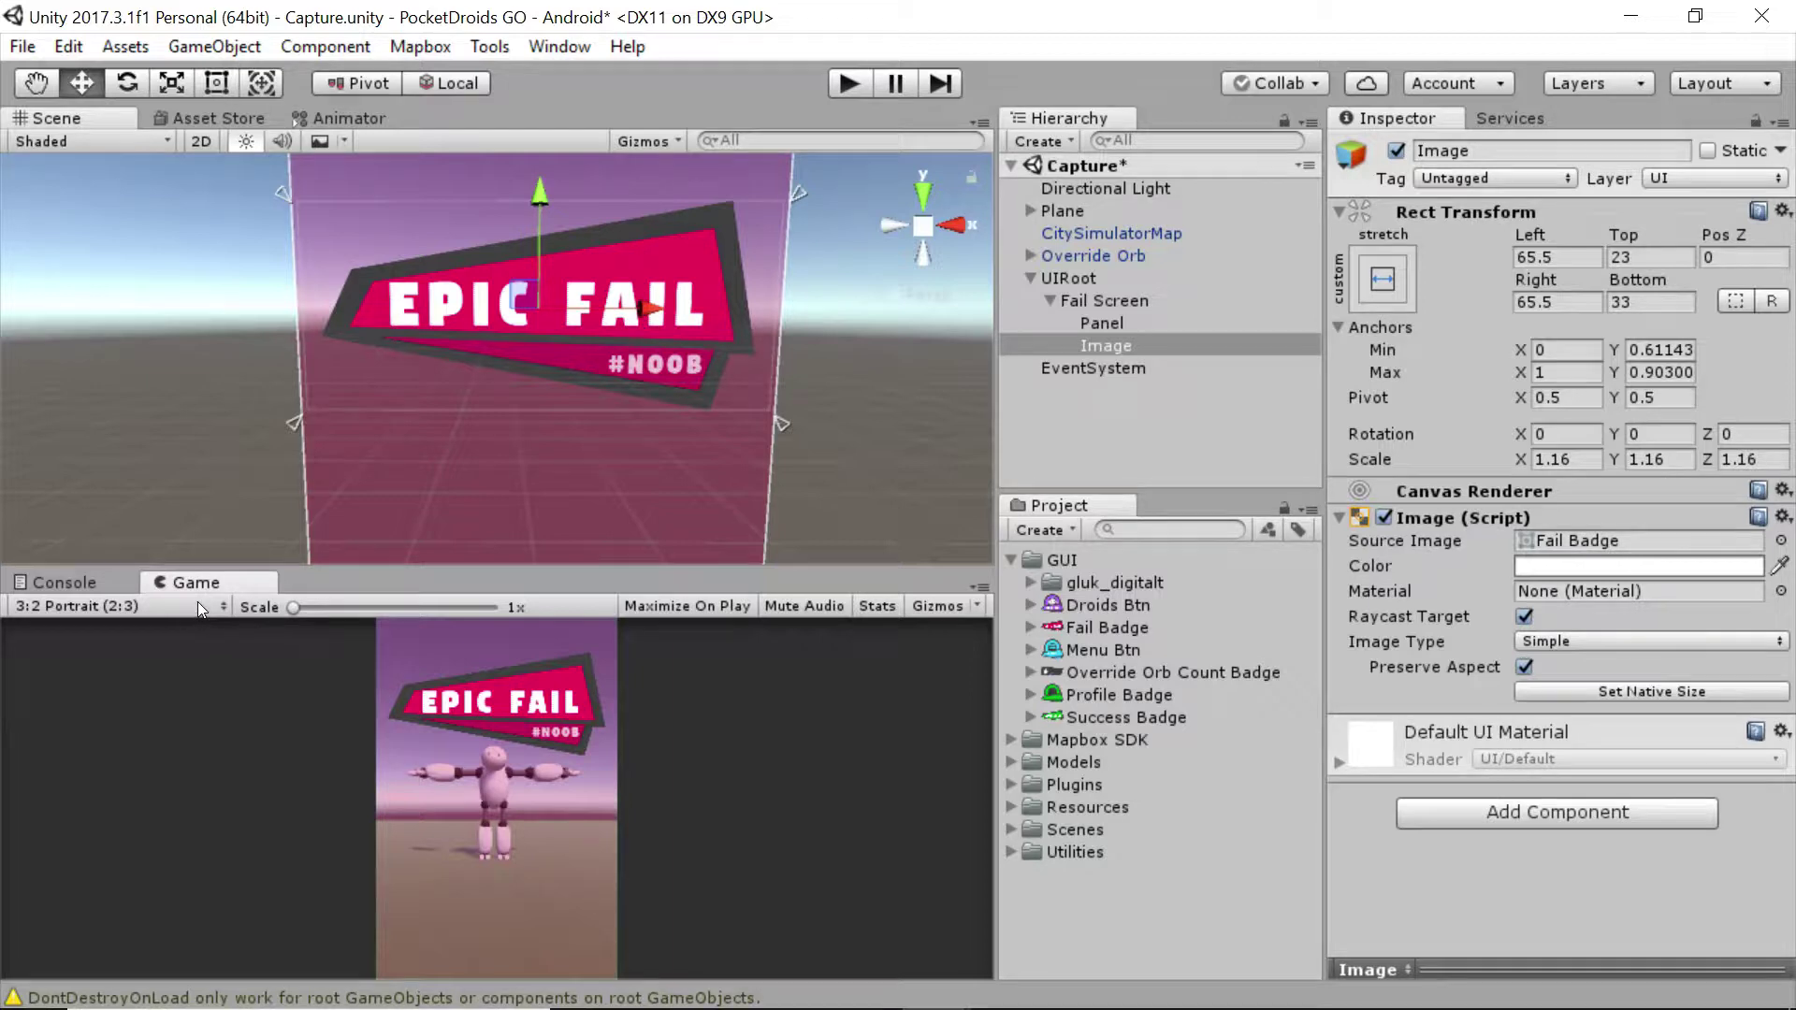
click(199, 605)
click(155, 511)
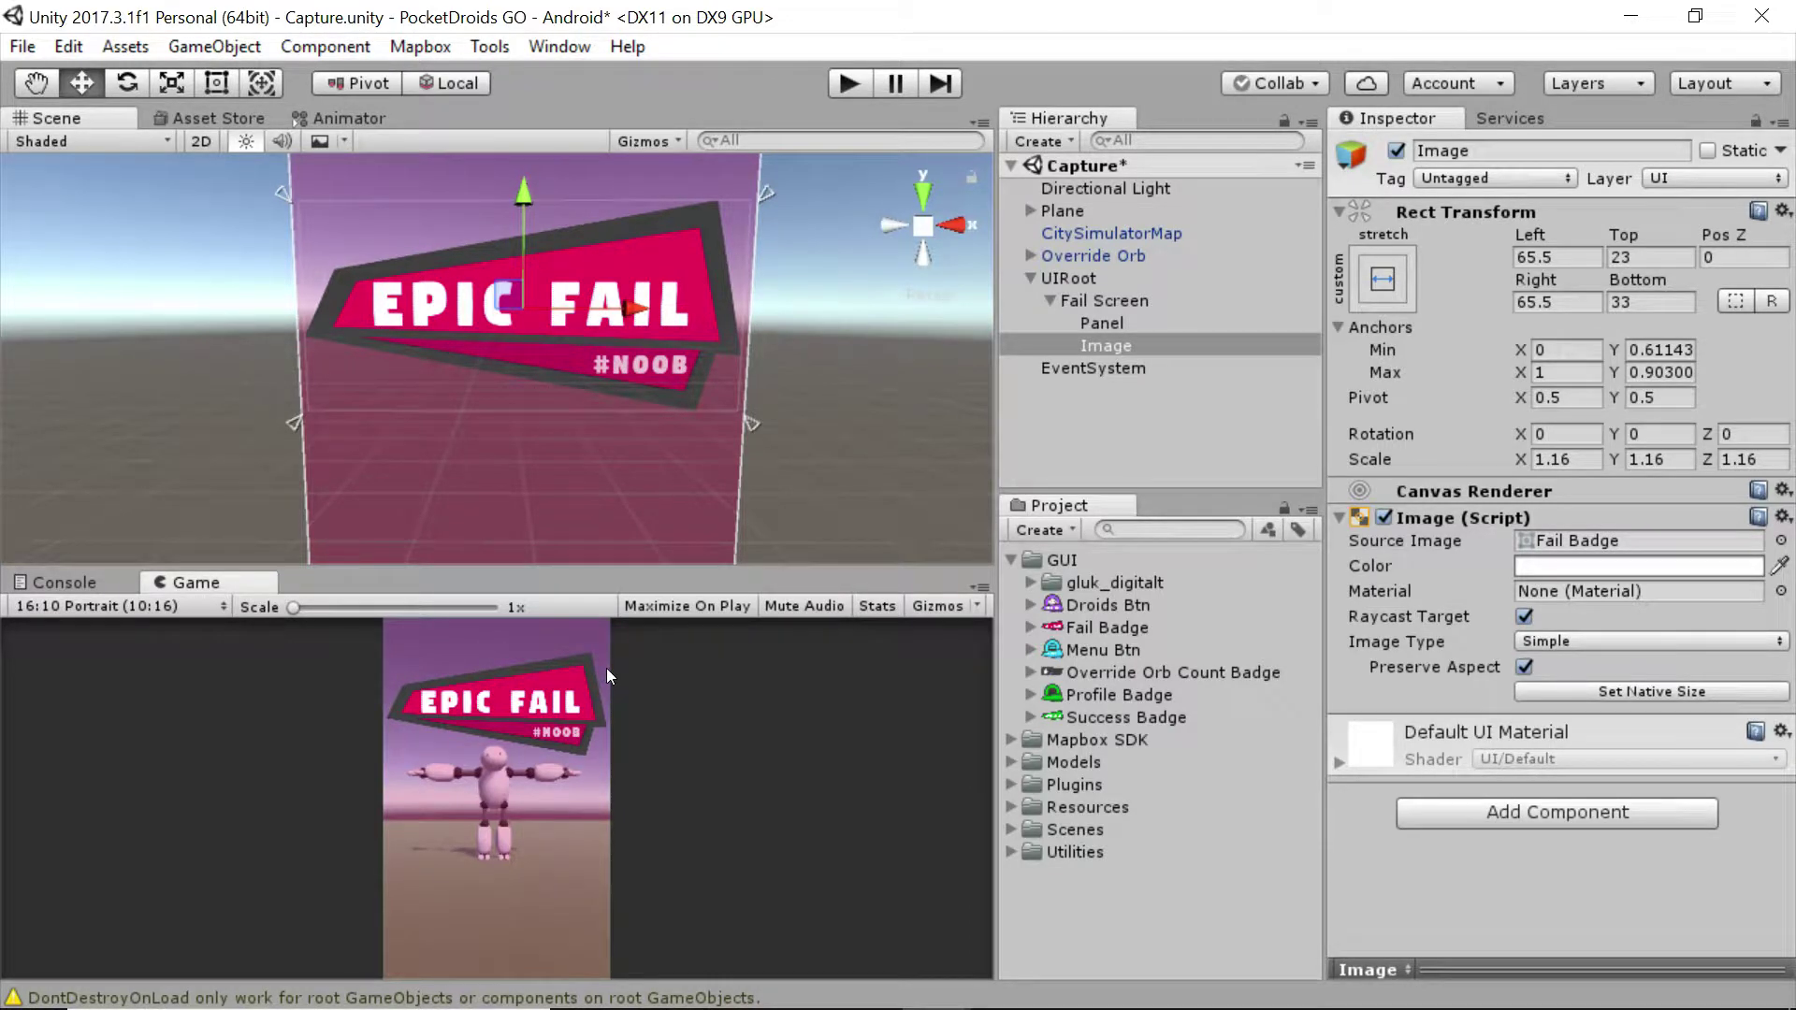
- Rename Fail Screen's child Panel as BG and its child Image as Badge
click(1115, 322)
click(1109, 320)
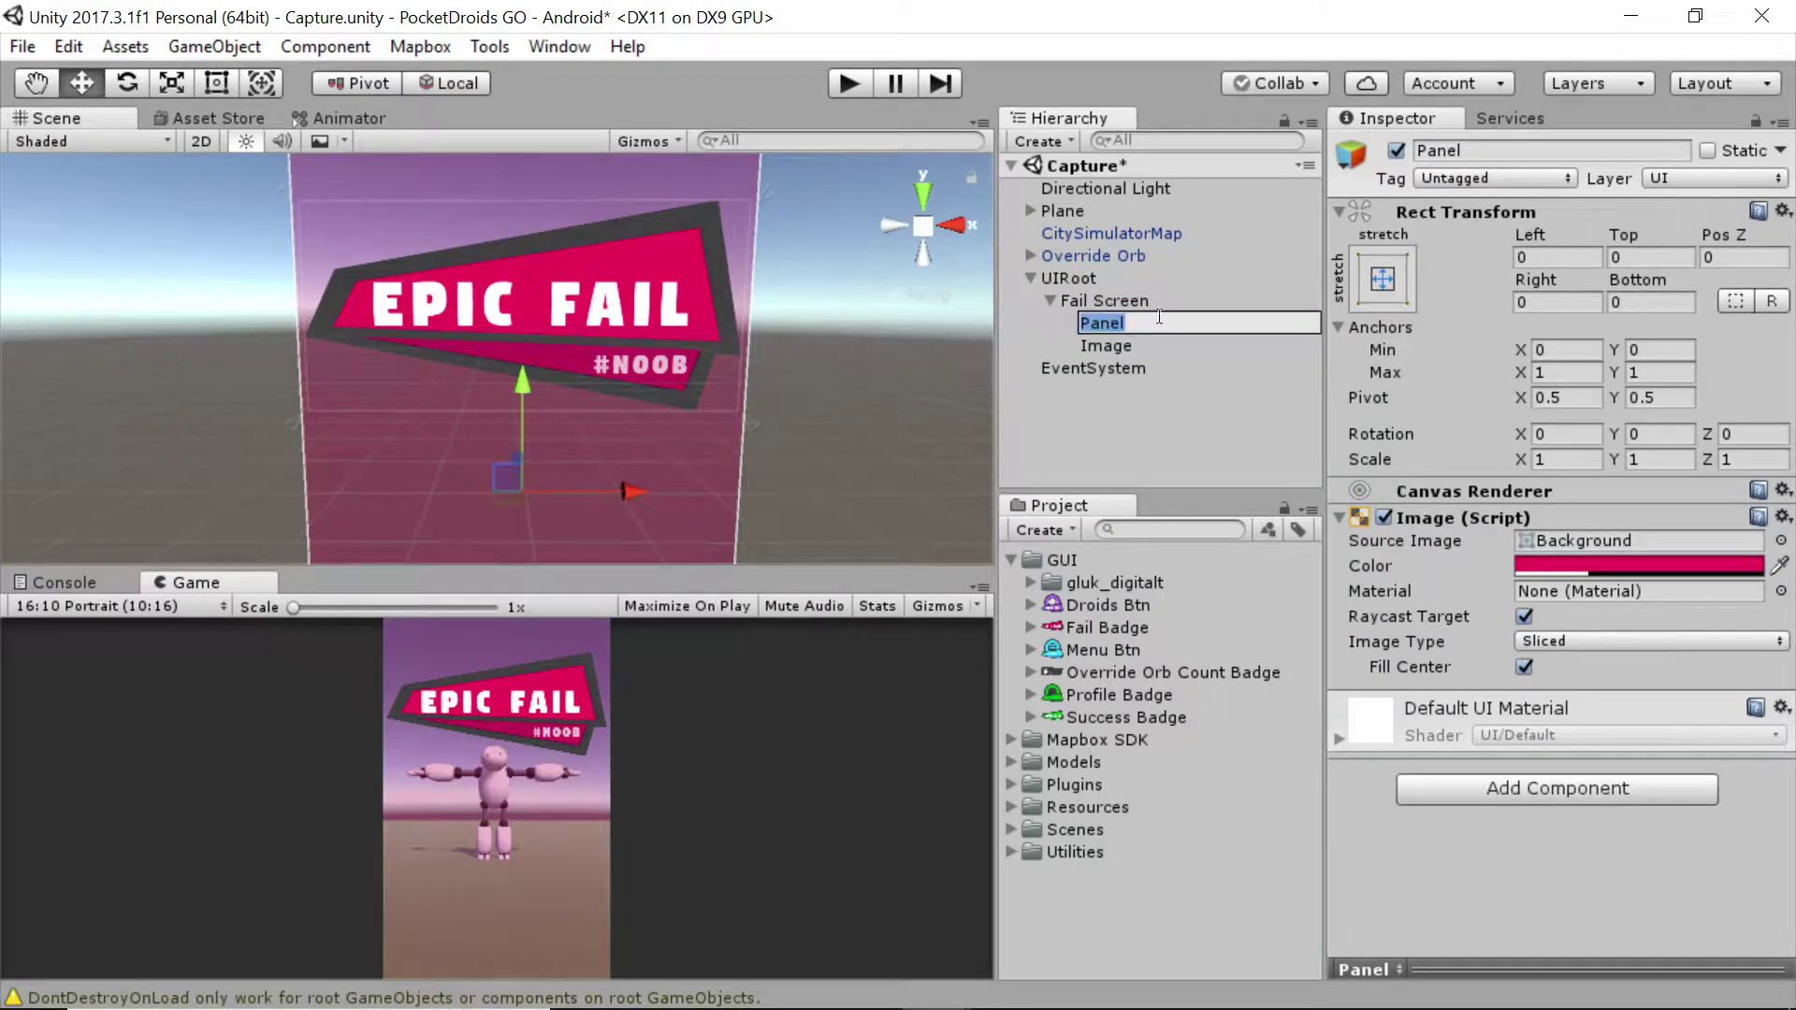
text(BG)
key(Return)
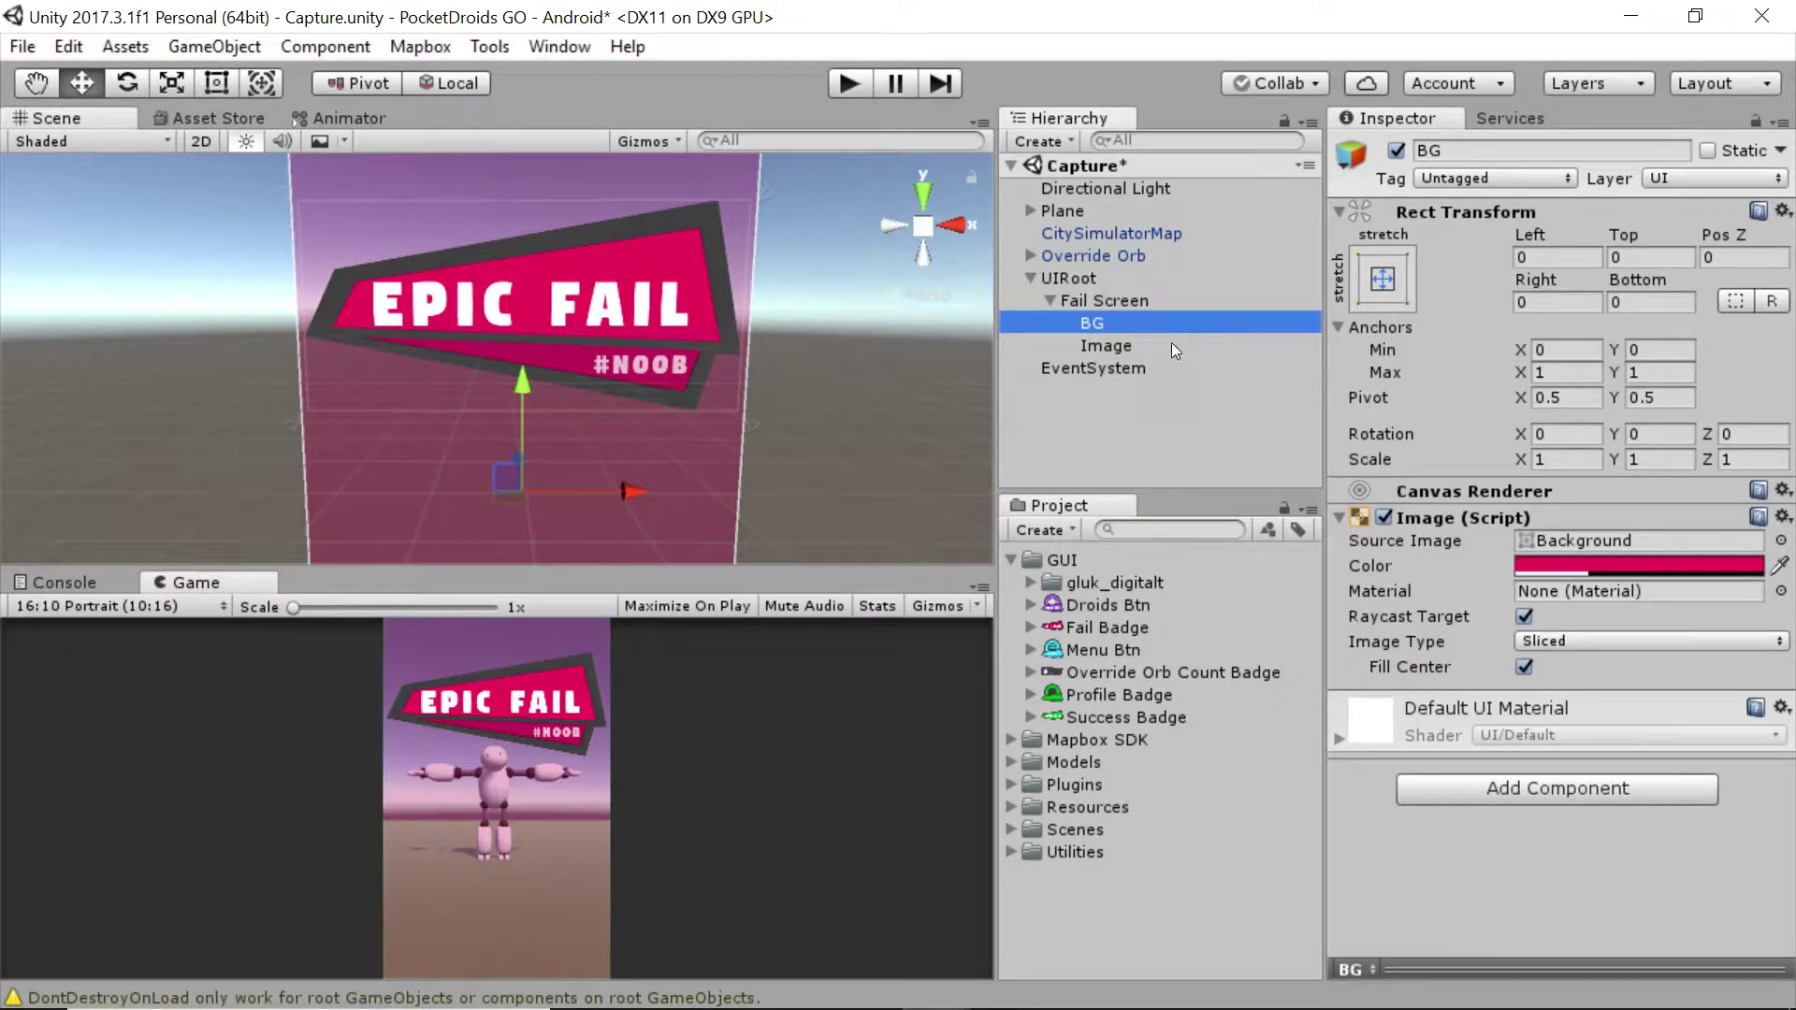
click(1130, 346)
click(1114, 342)
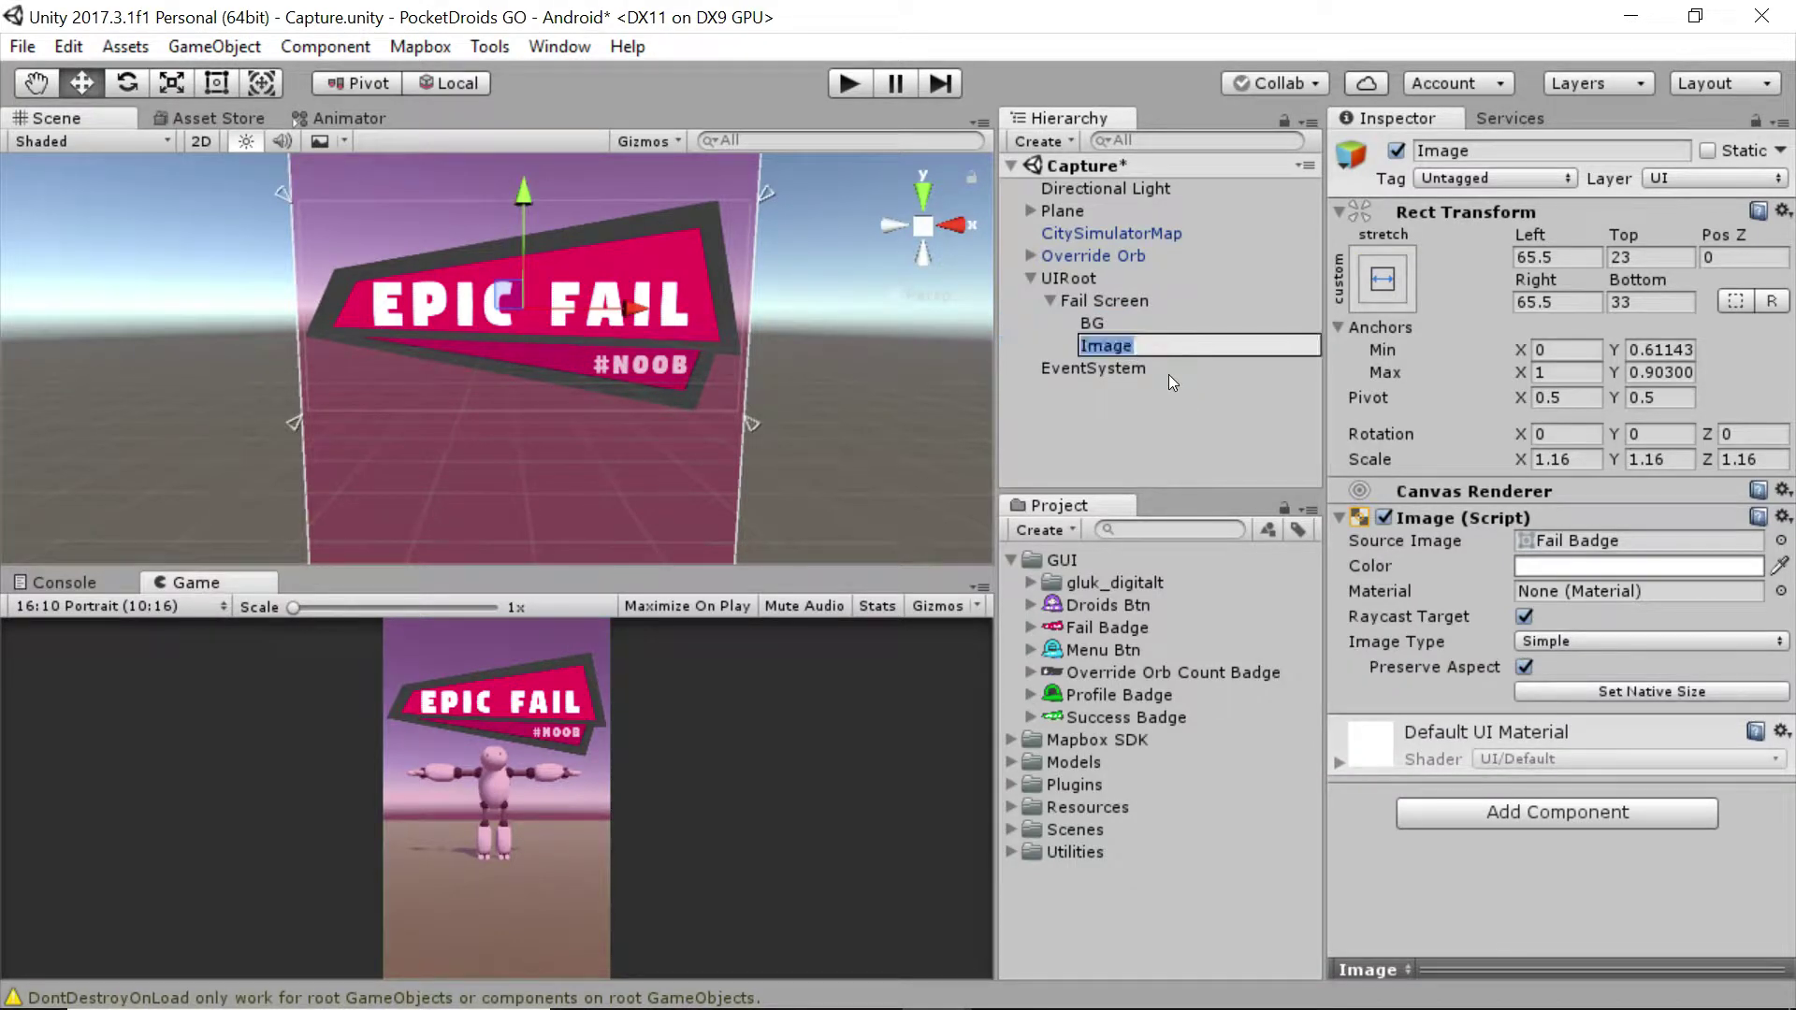
text(Badge)
key(Return)
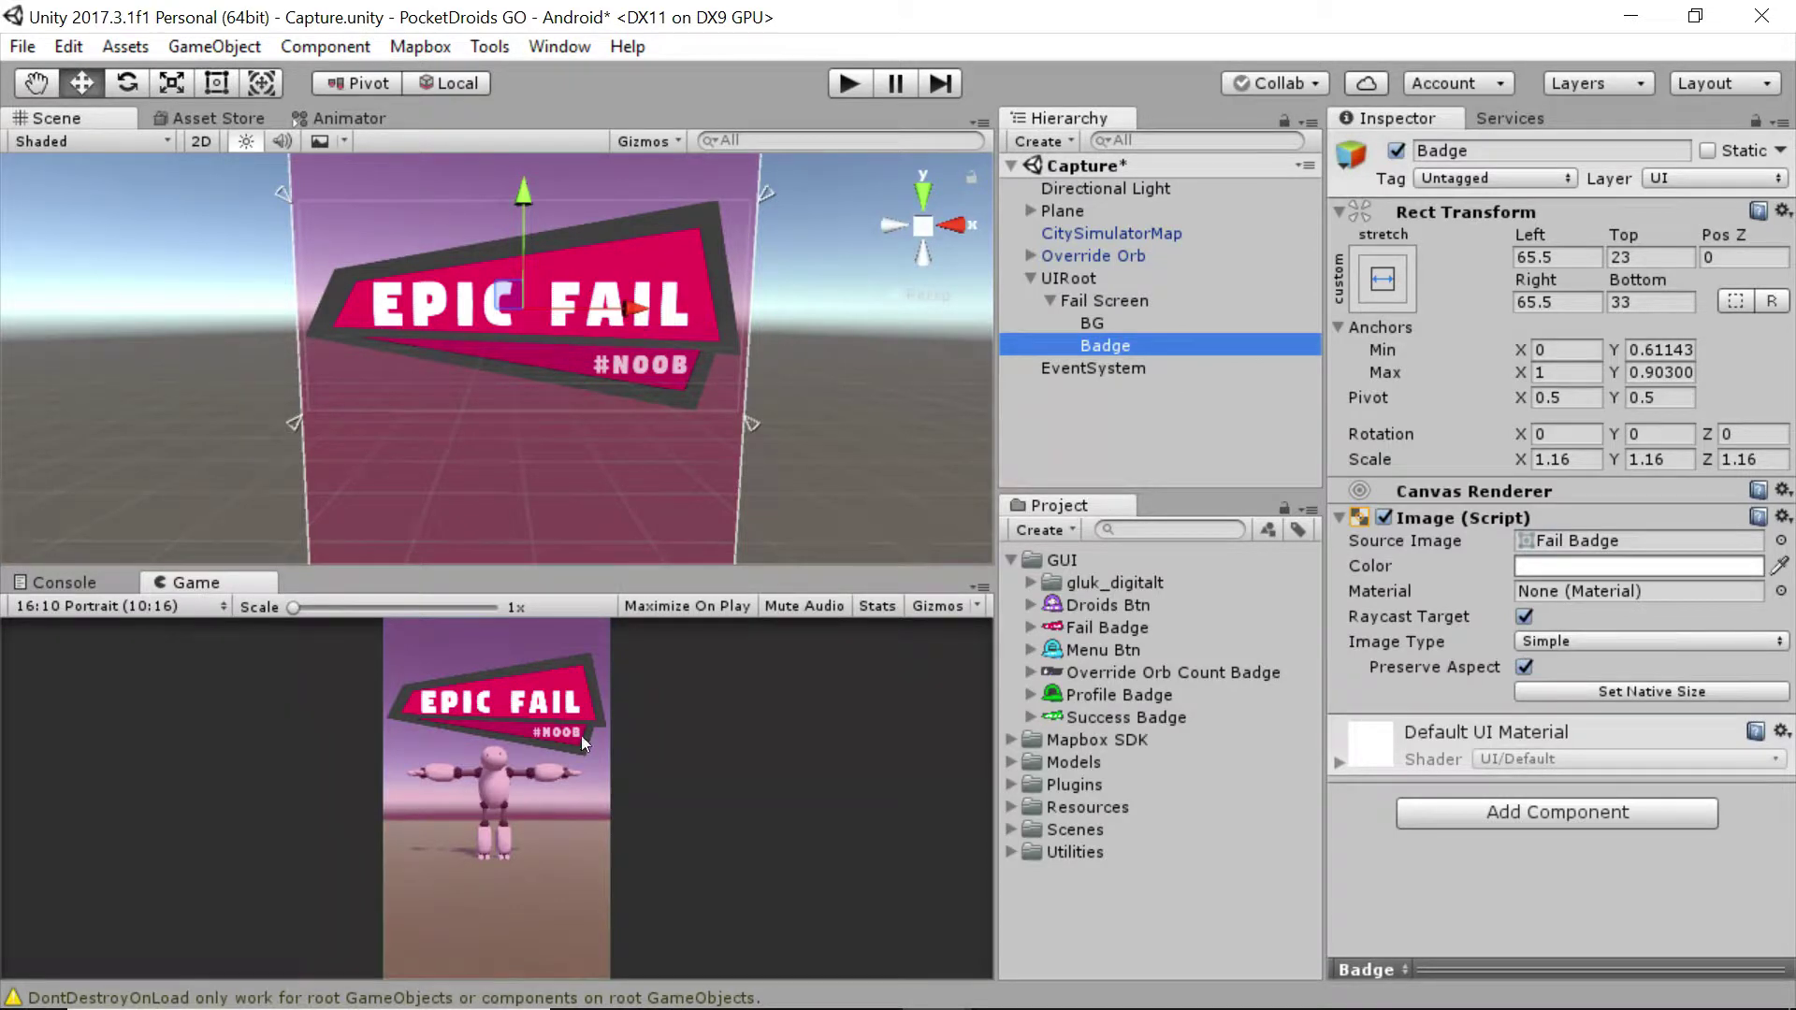
- Duplicate Fail Screen with its children under UIRoot and rename the copy Success Screen
click(1049, 301)
click(1084, 299)
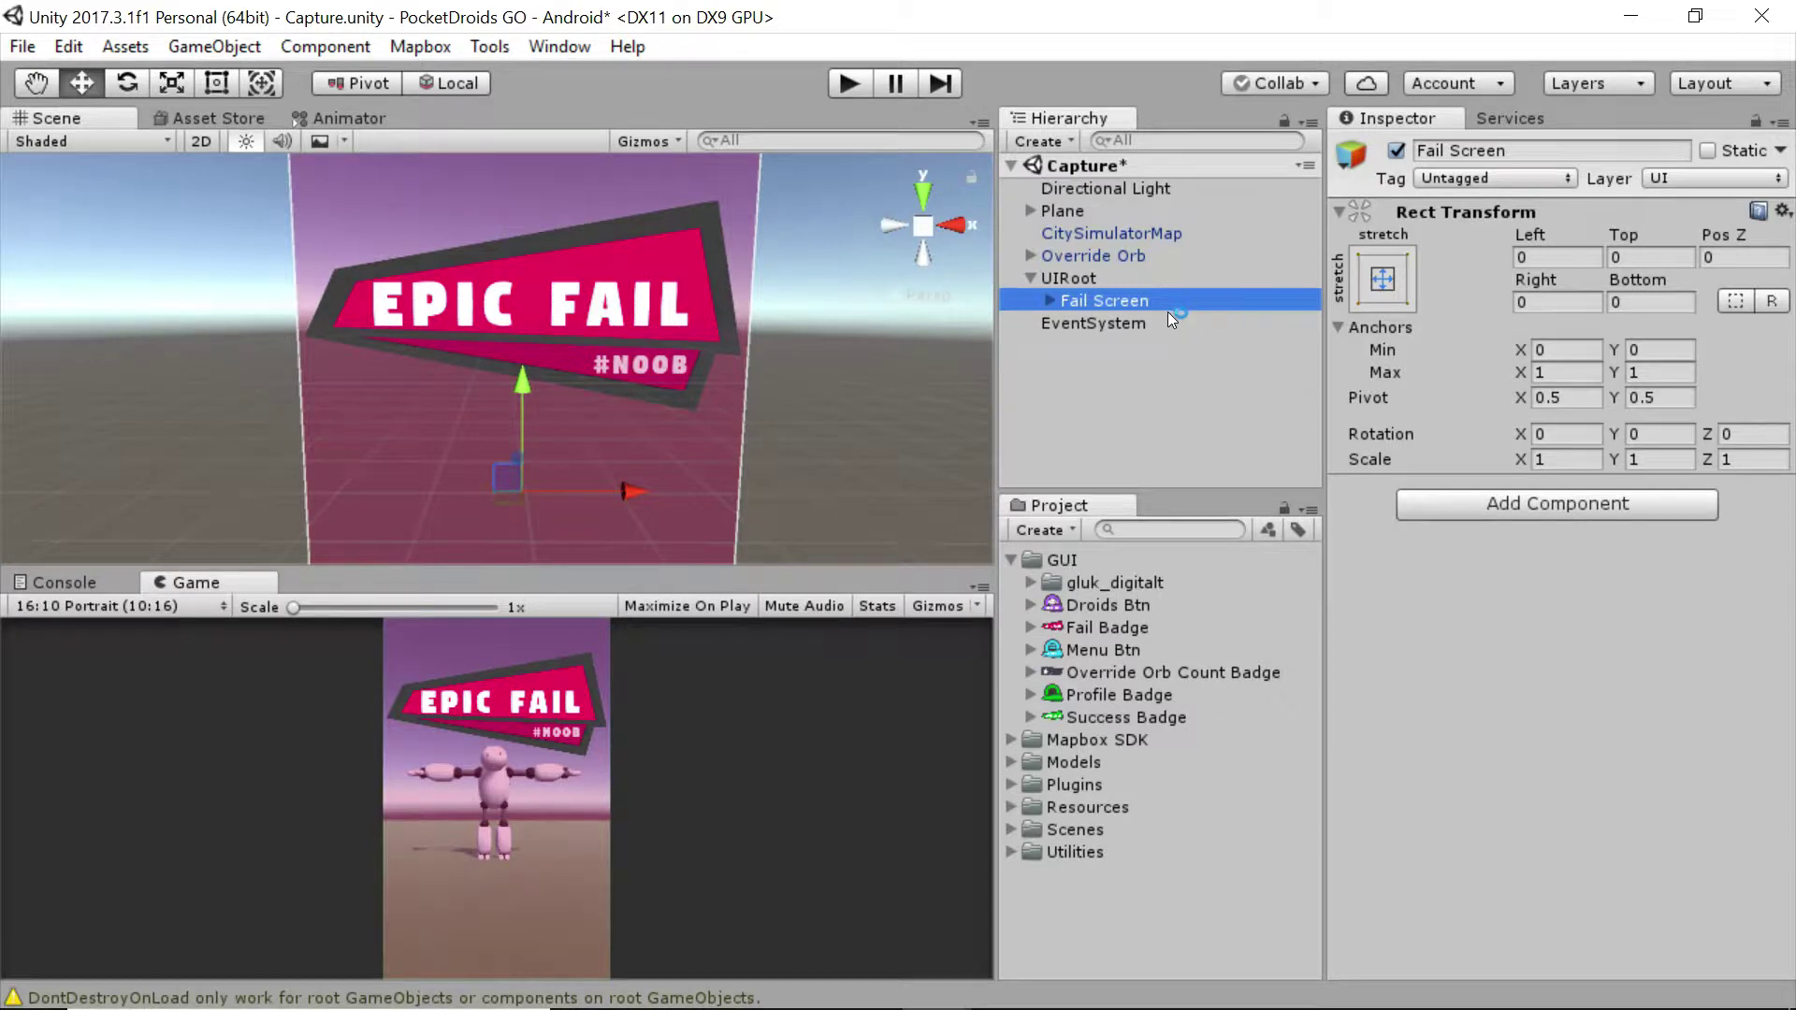
key(ctrl+d)
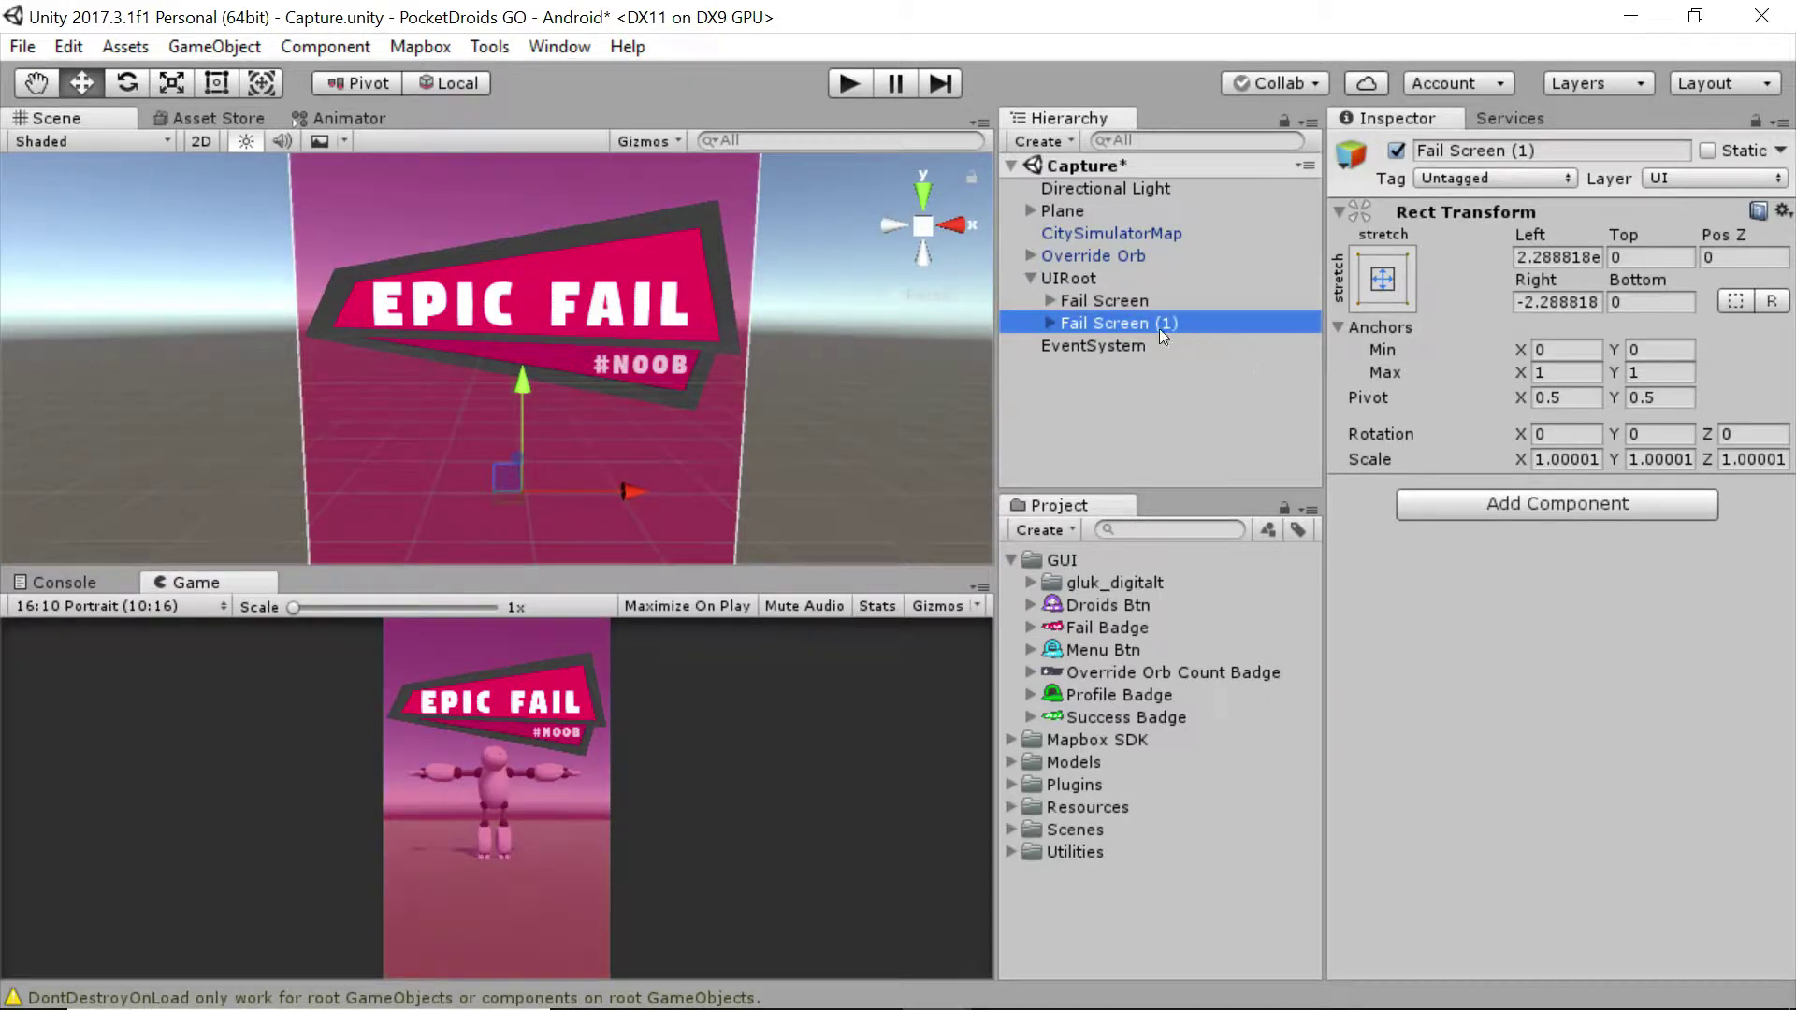
click(1110, 323)
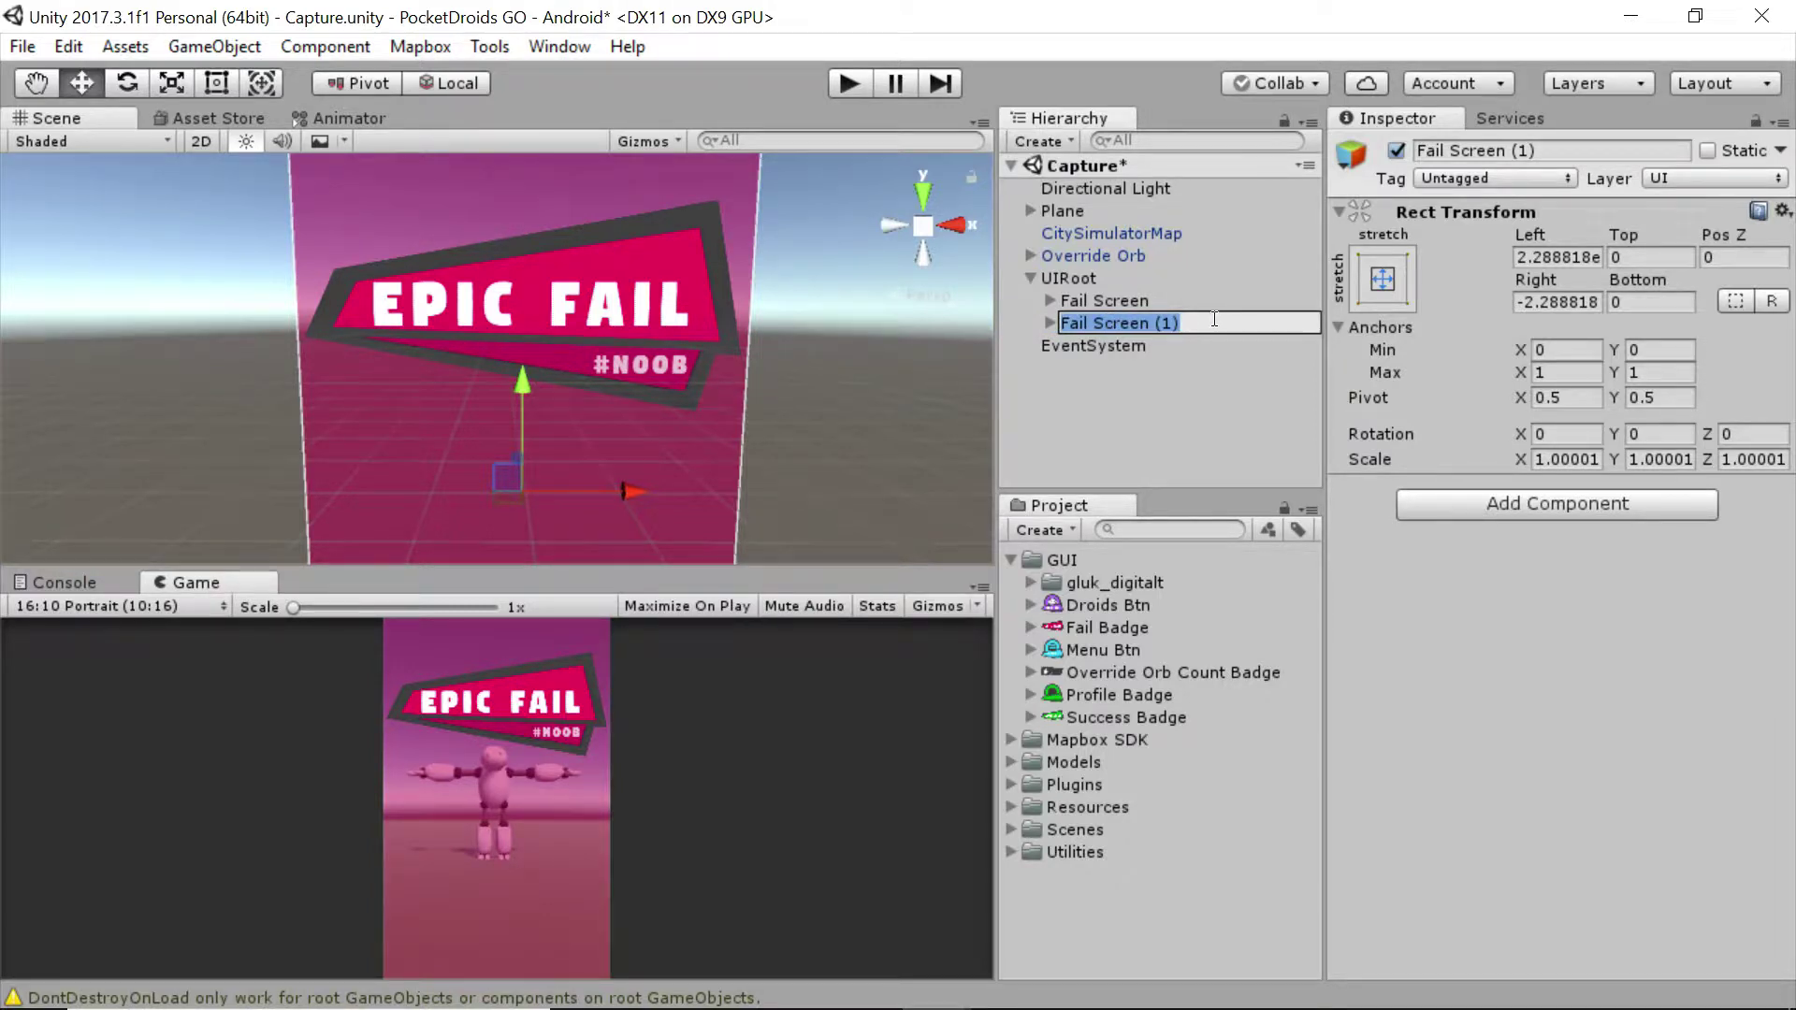
text(Success Sc)
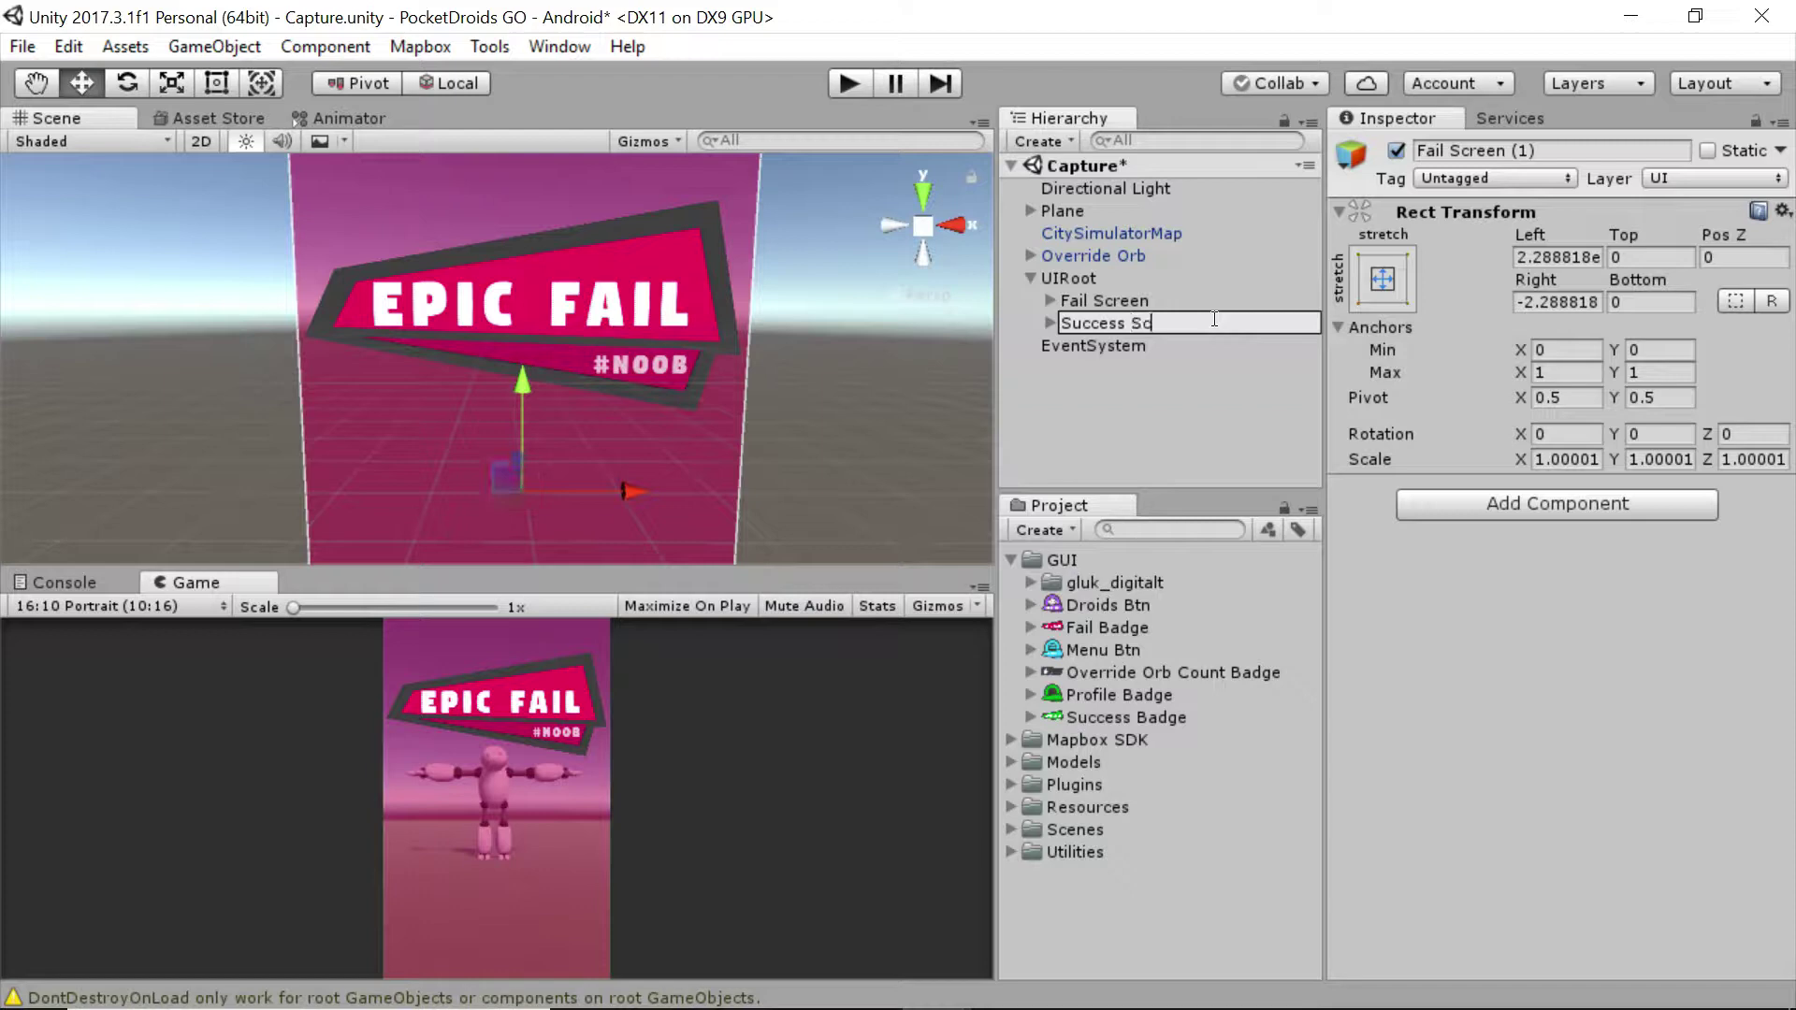
text(reen)
key(Return)
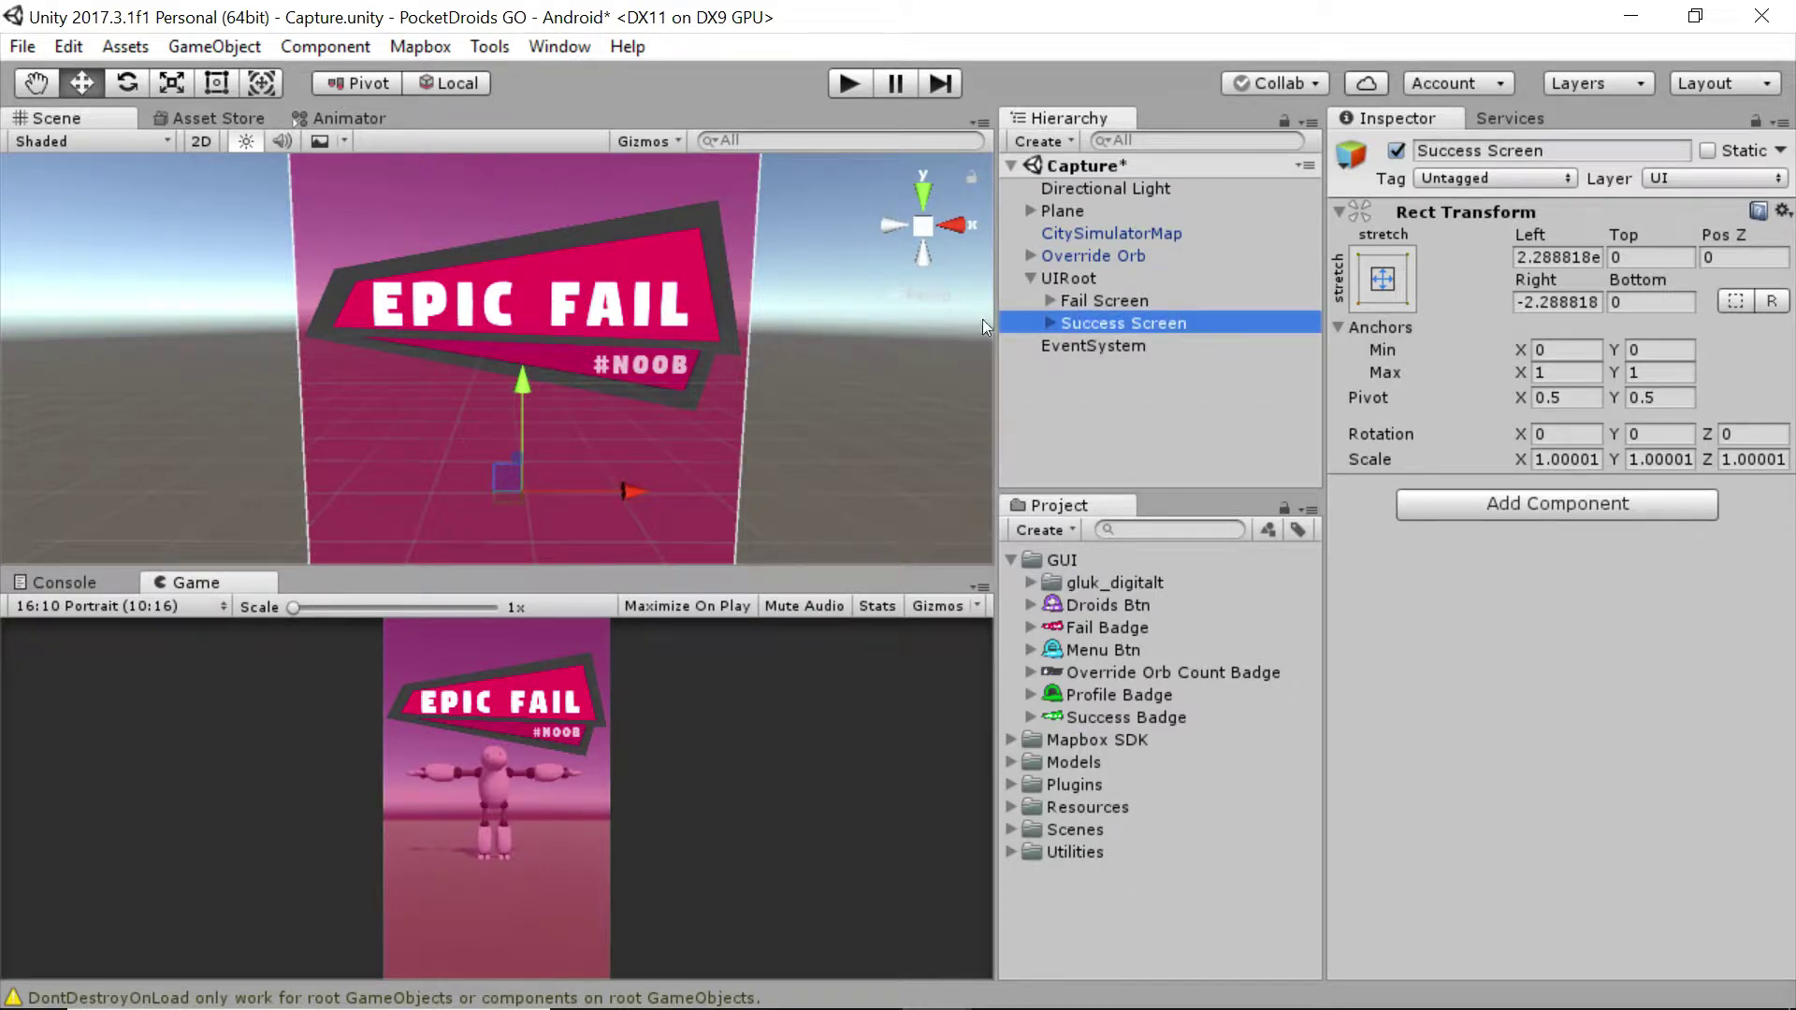
- Deactivate the original Fail Screen object so only Success Screen is displayed
click(1116, 297)
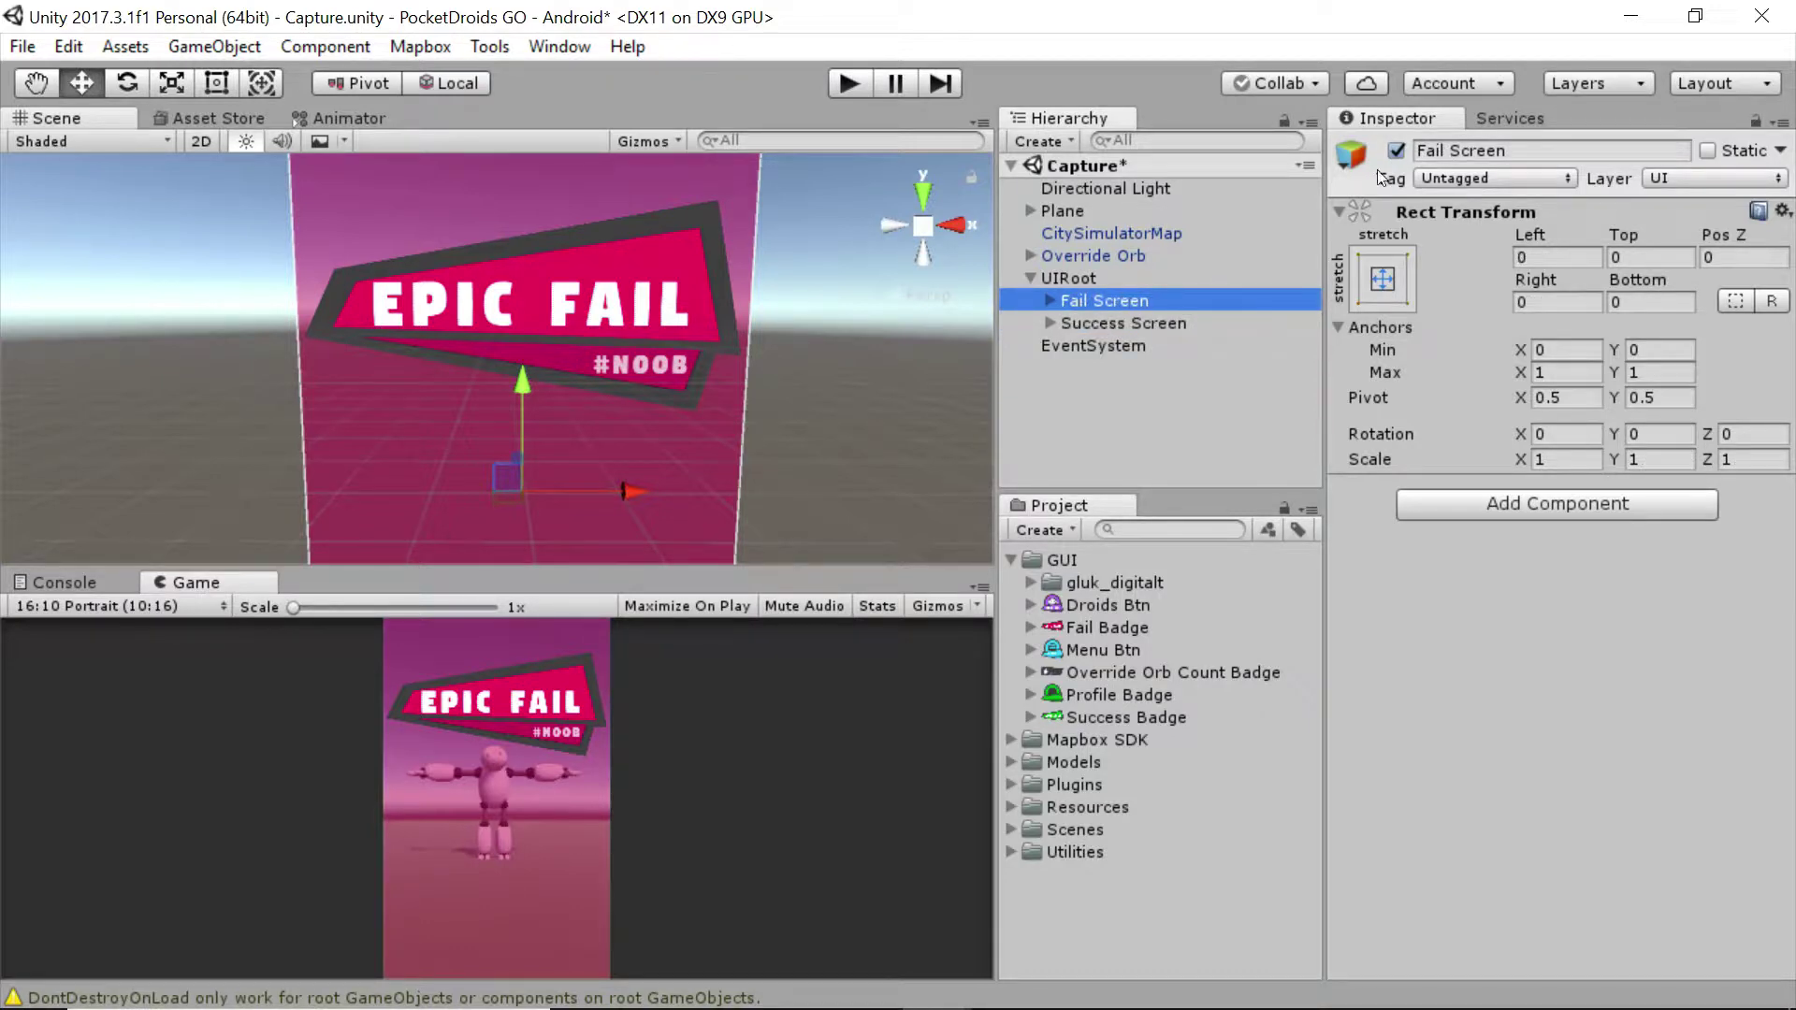
click(1395, 150)
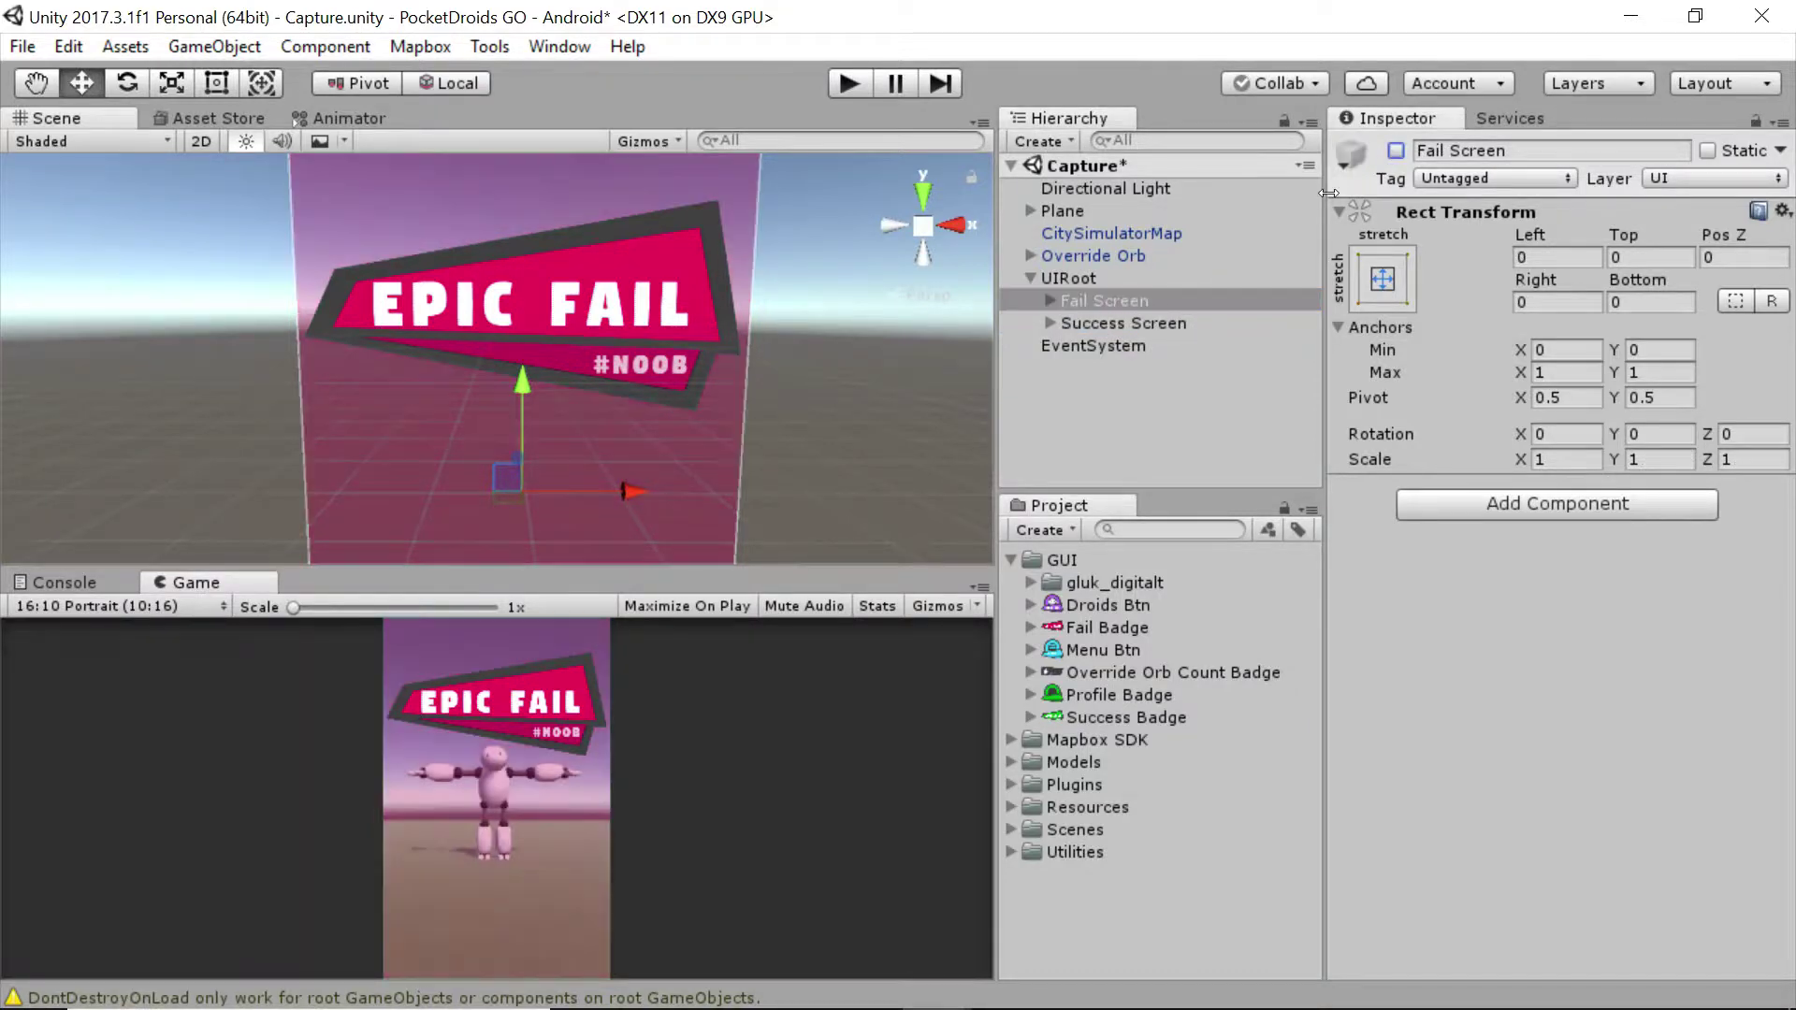
- Set the color of Success Screen's BG image to hex 00BF1A
click(1121, 323)
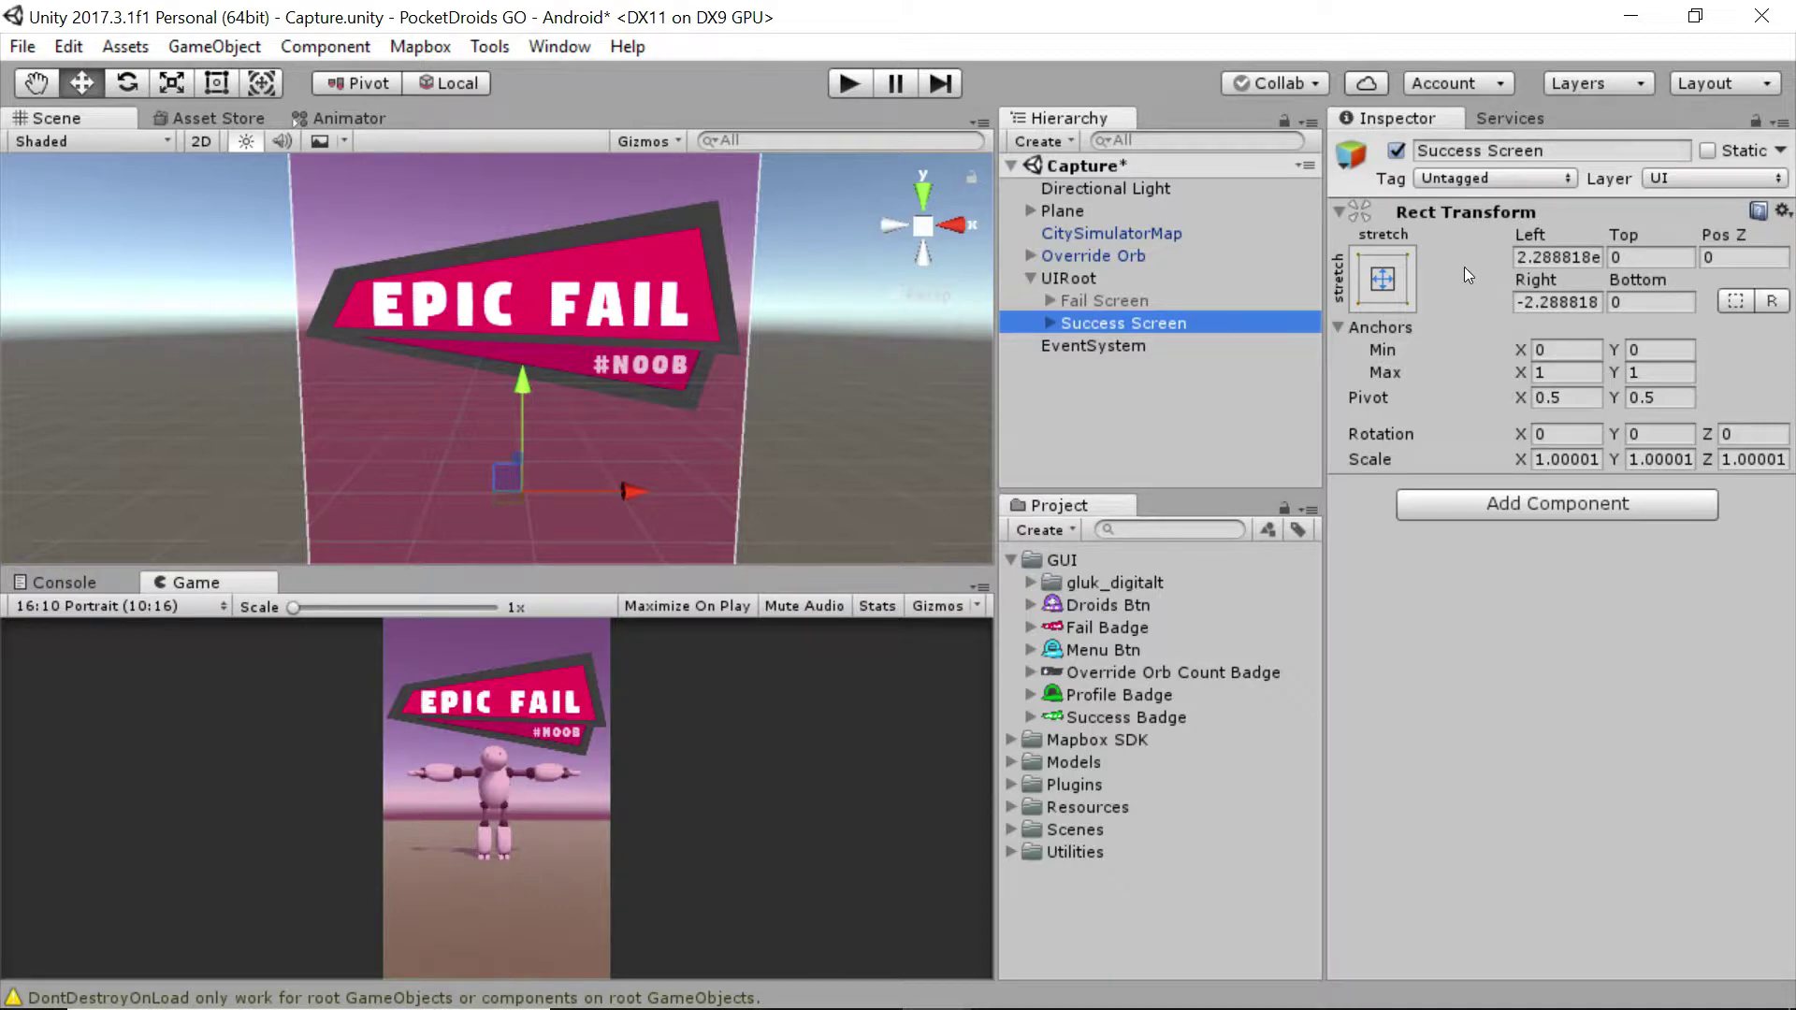
click(1050, 323)
click(1097, 345)
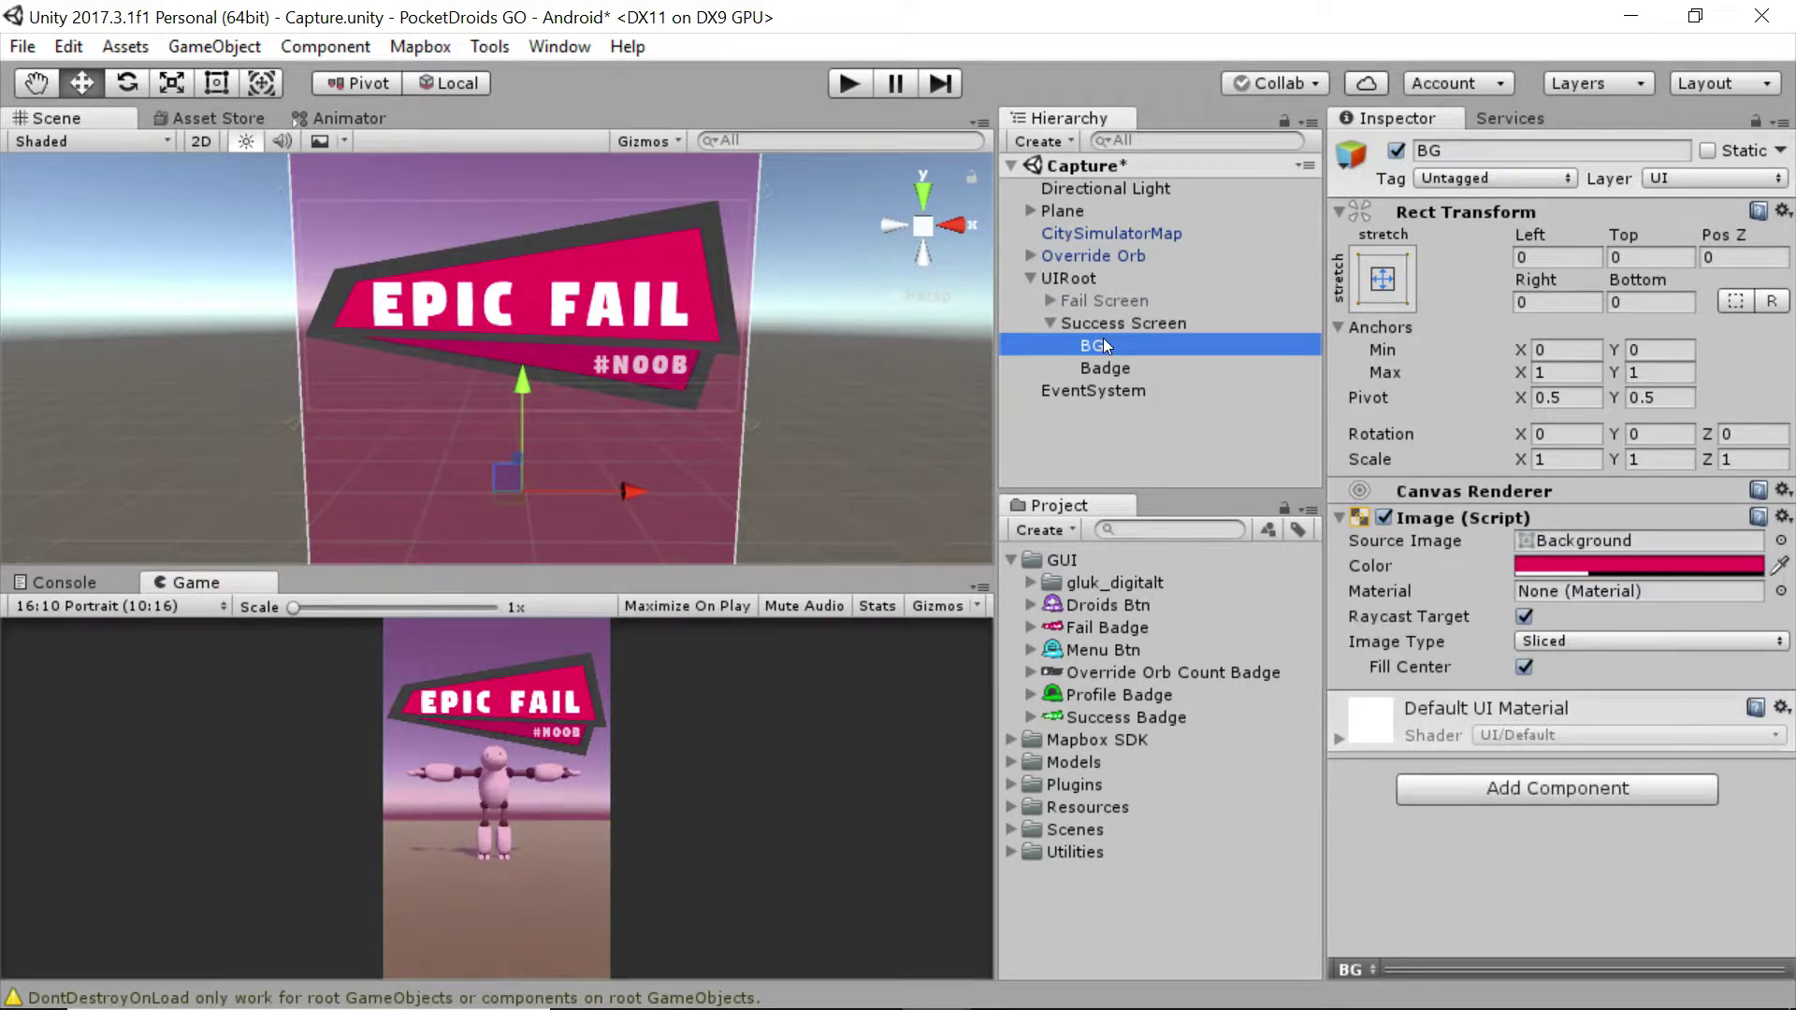
click(1658, 564)
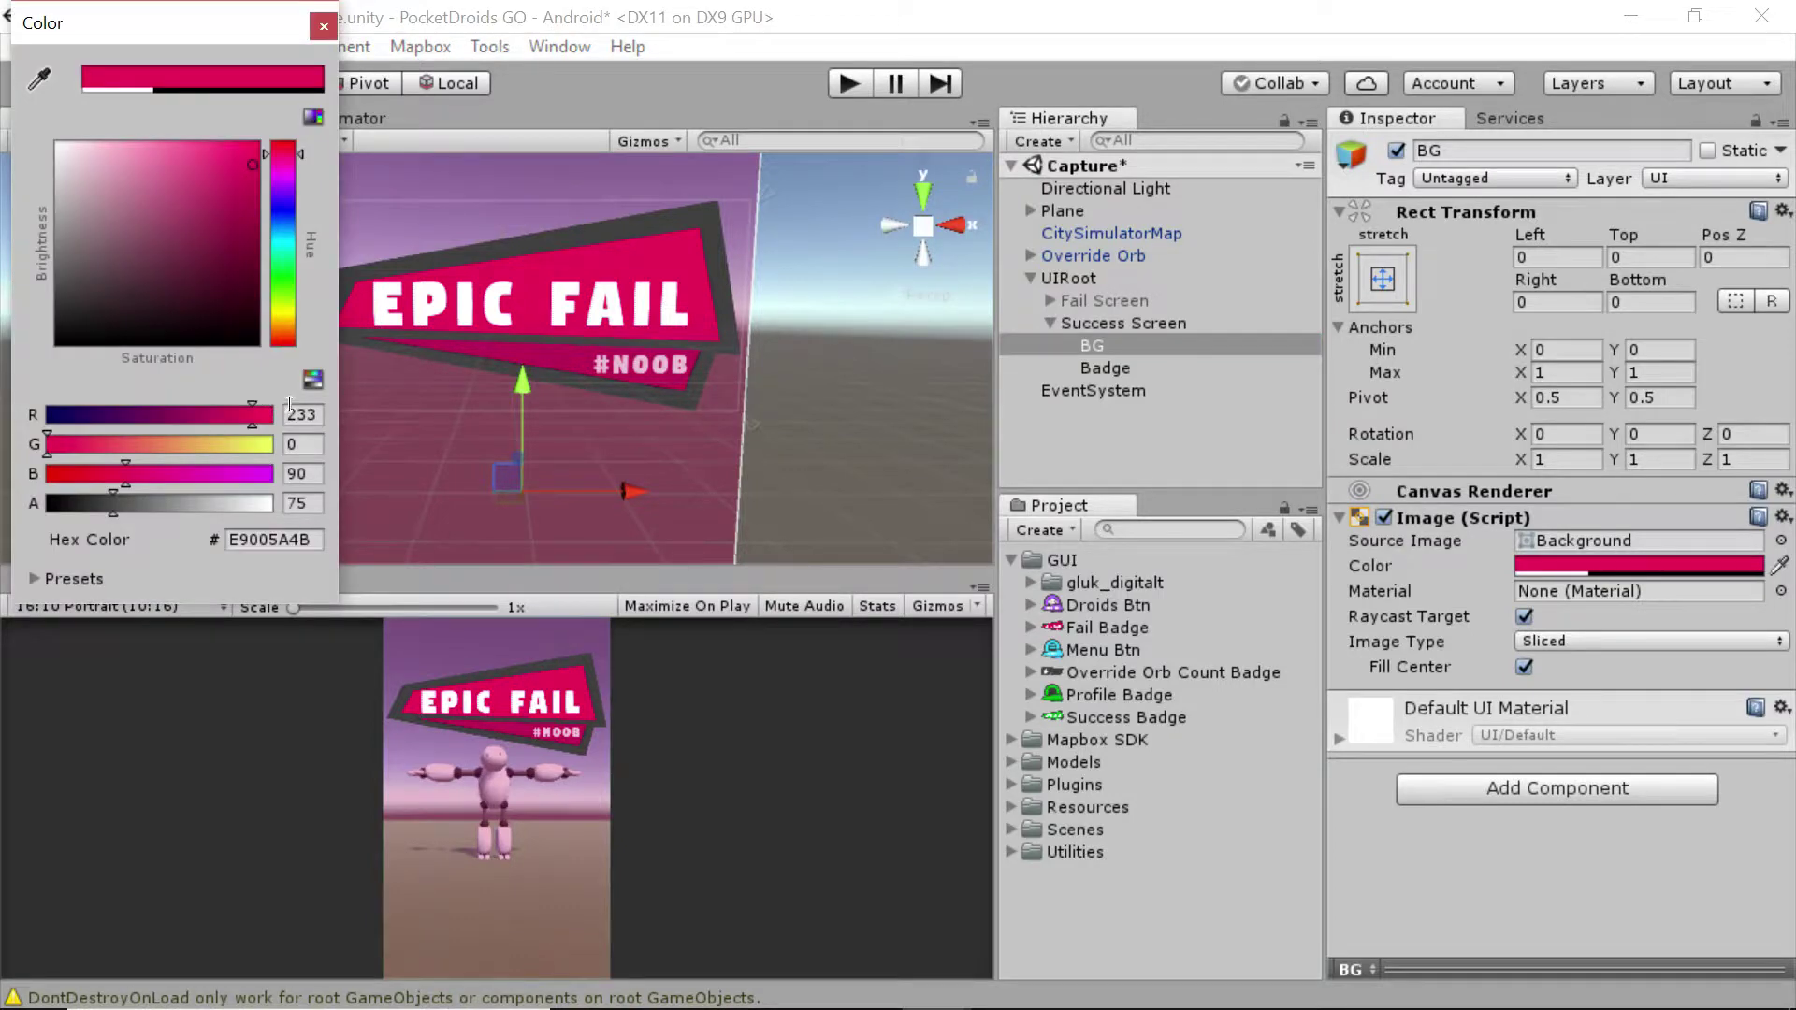
click(317, 543)
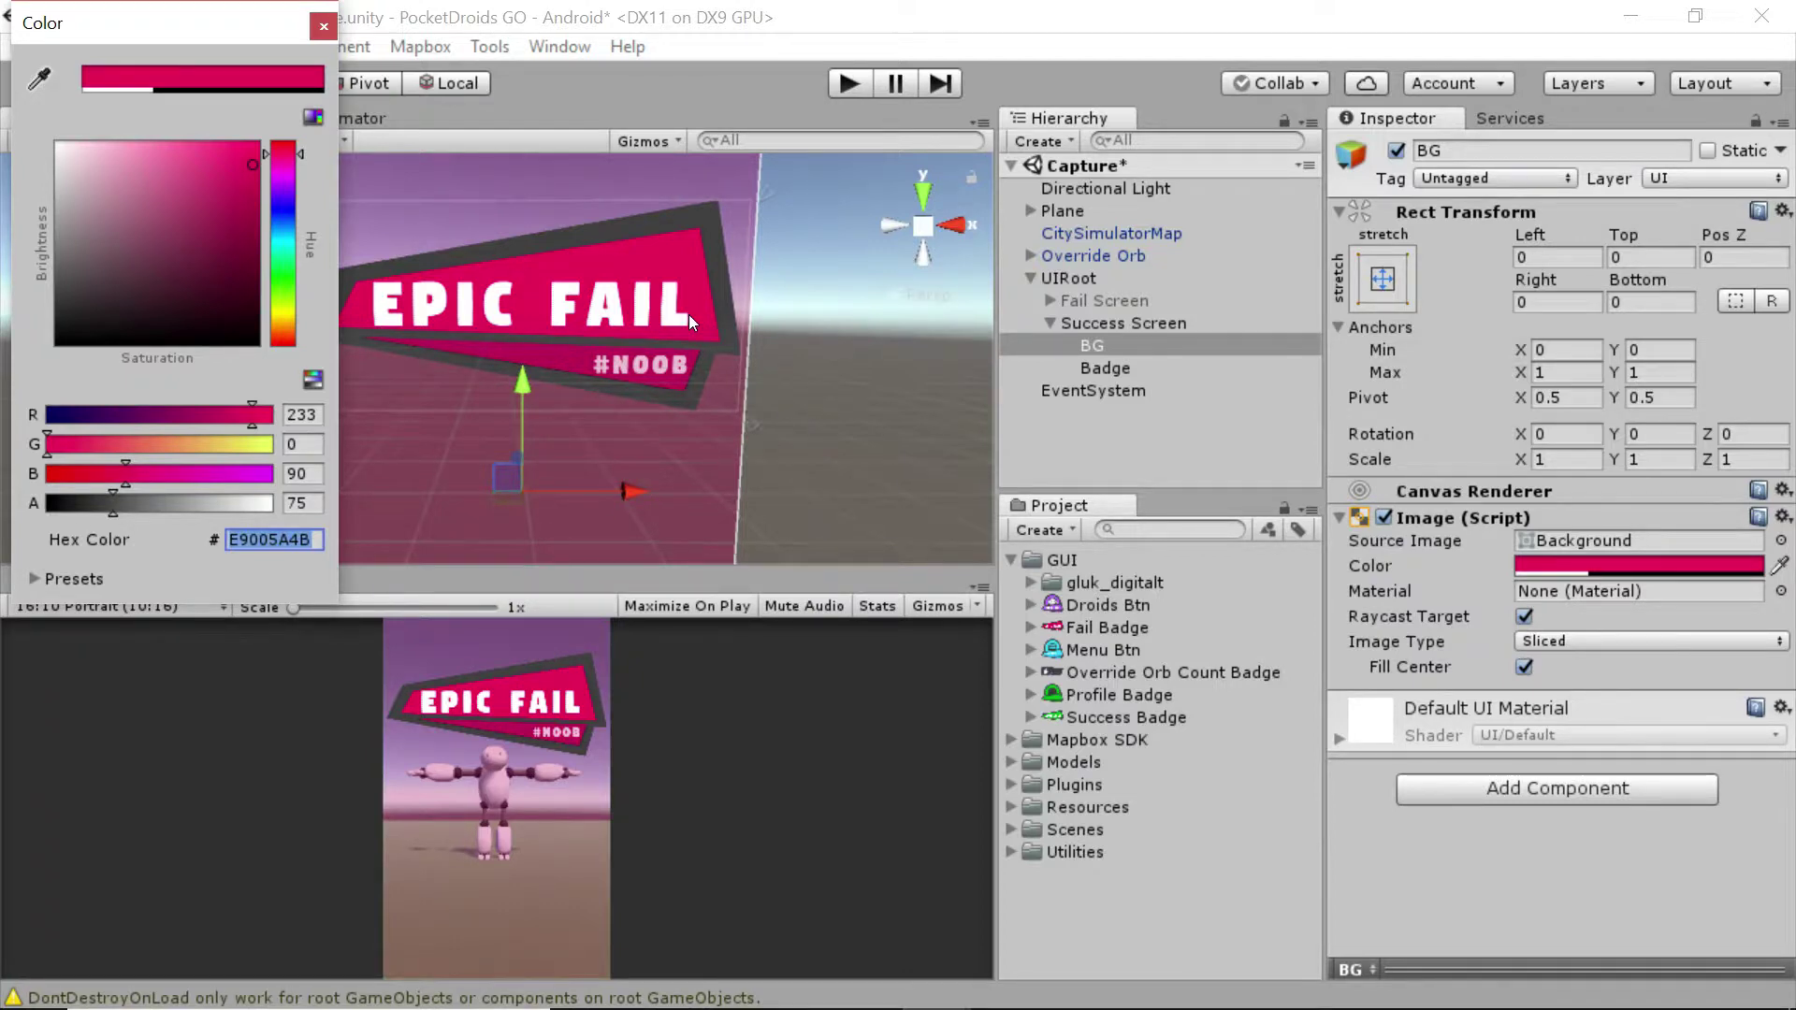
text(00BF1A)
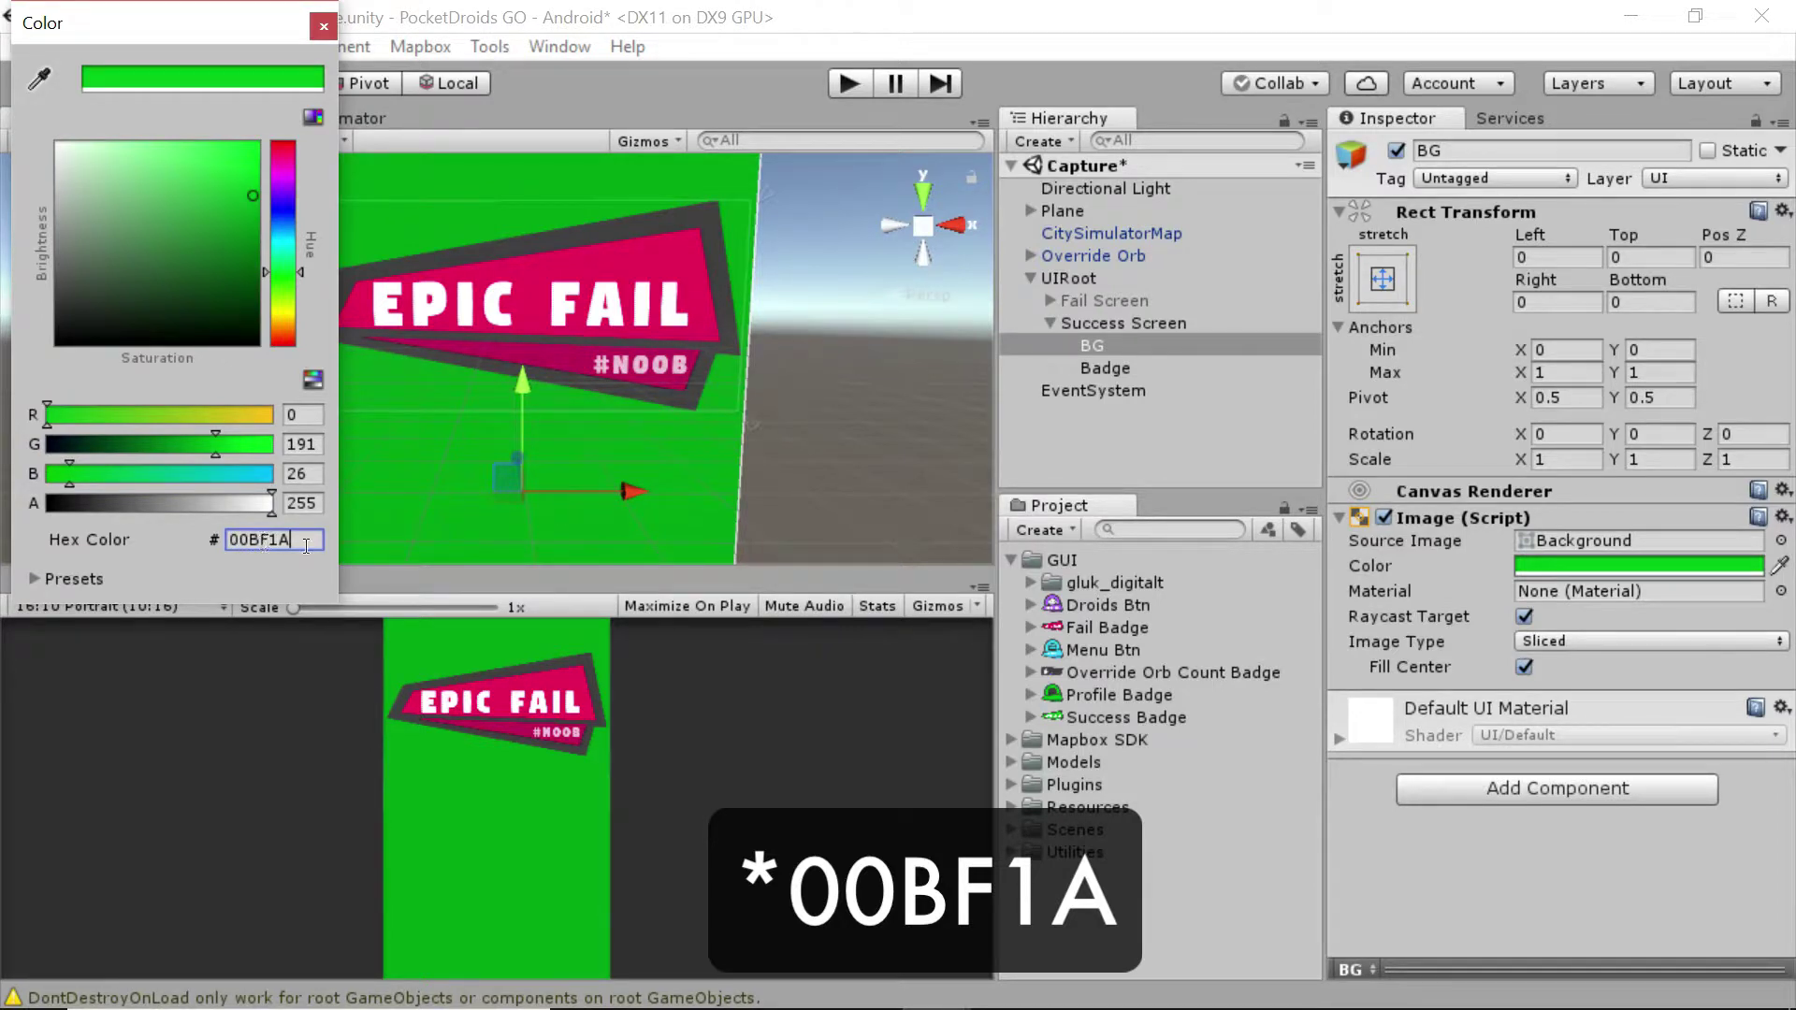
- Try an alpha of 75 for the green BG color, then settle on an alpha of 45
click(316, 504)
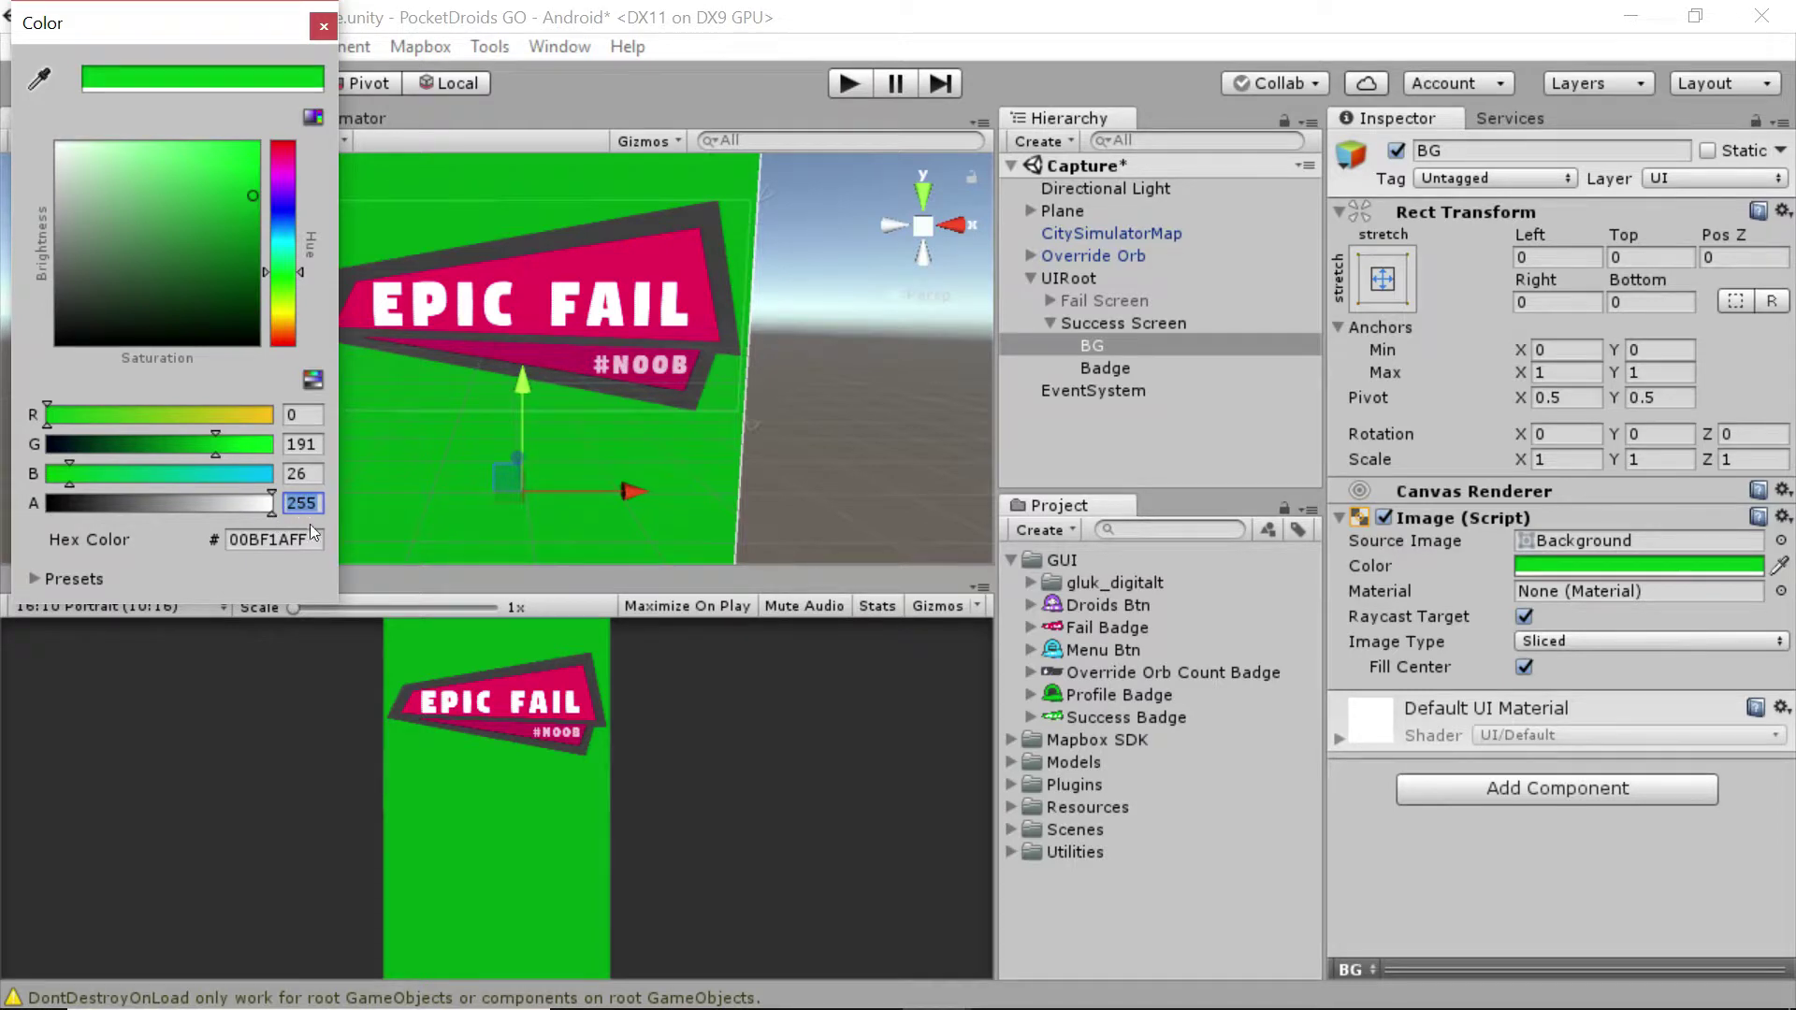
text(75)
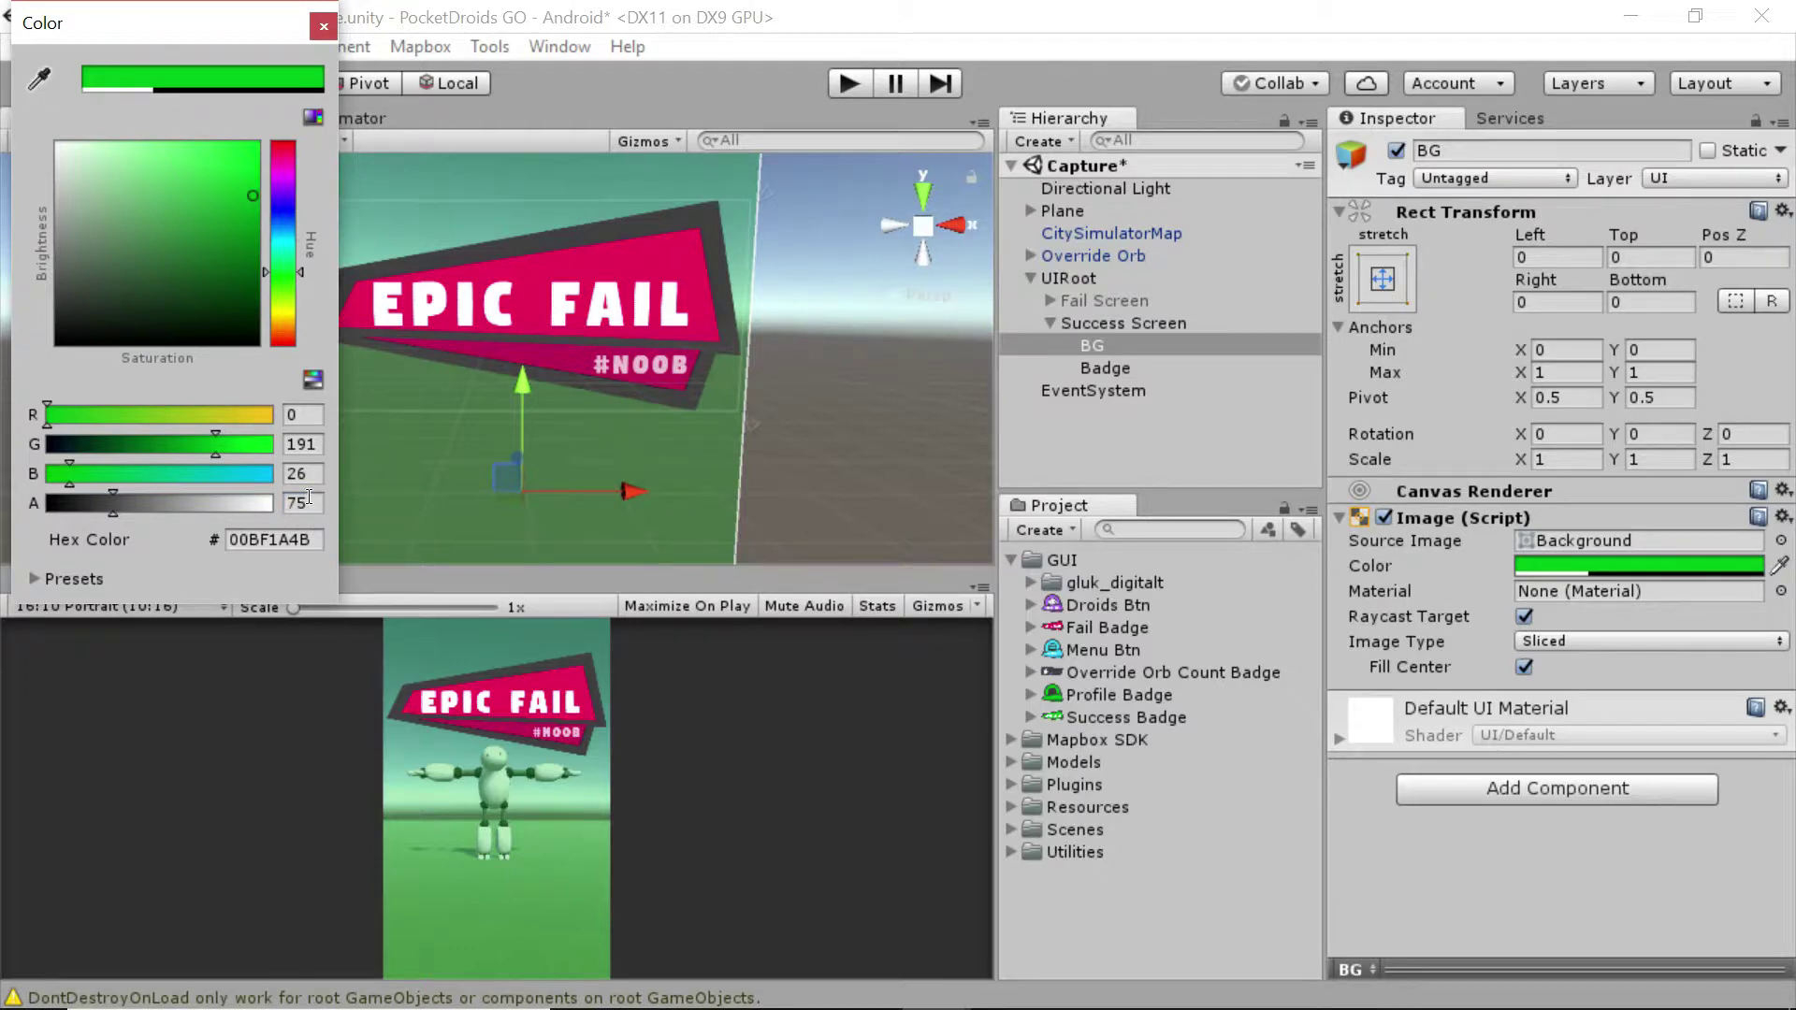
key(Return)
text(45)
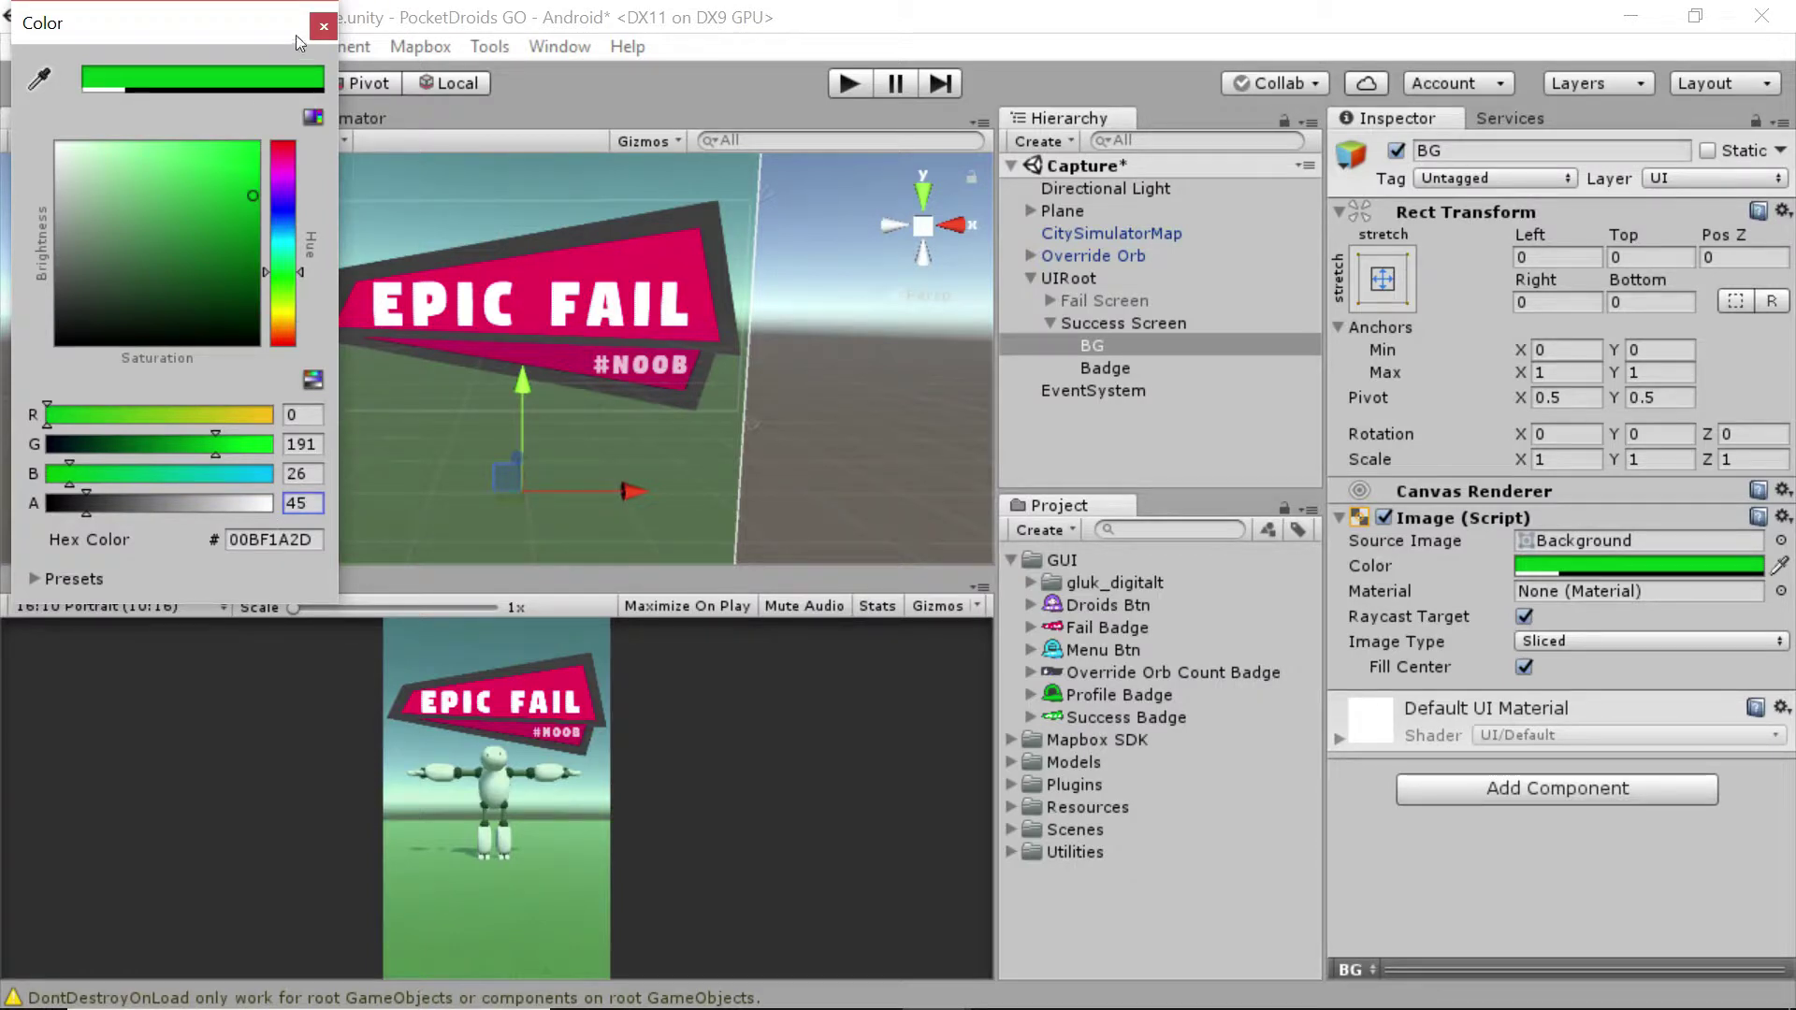
click(323, 30)
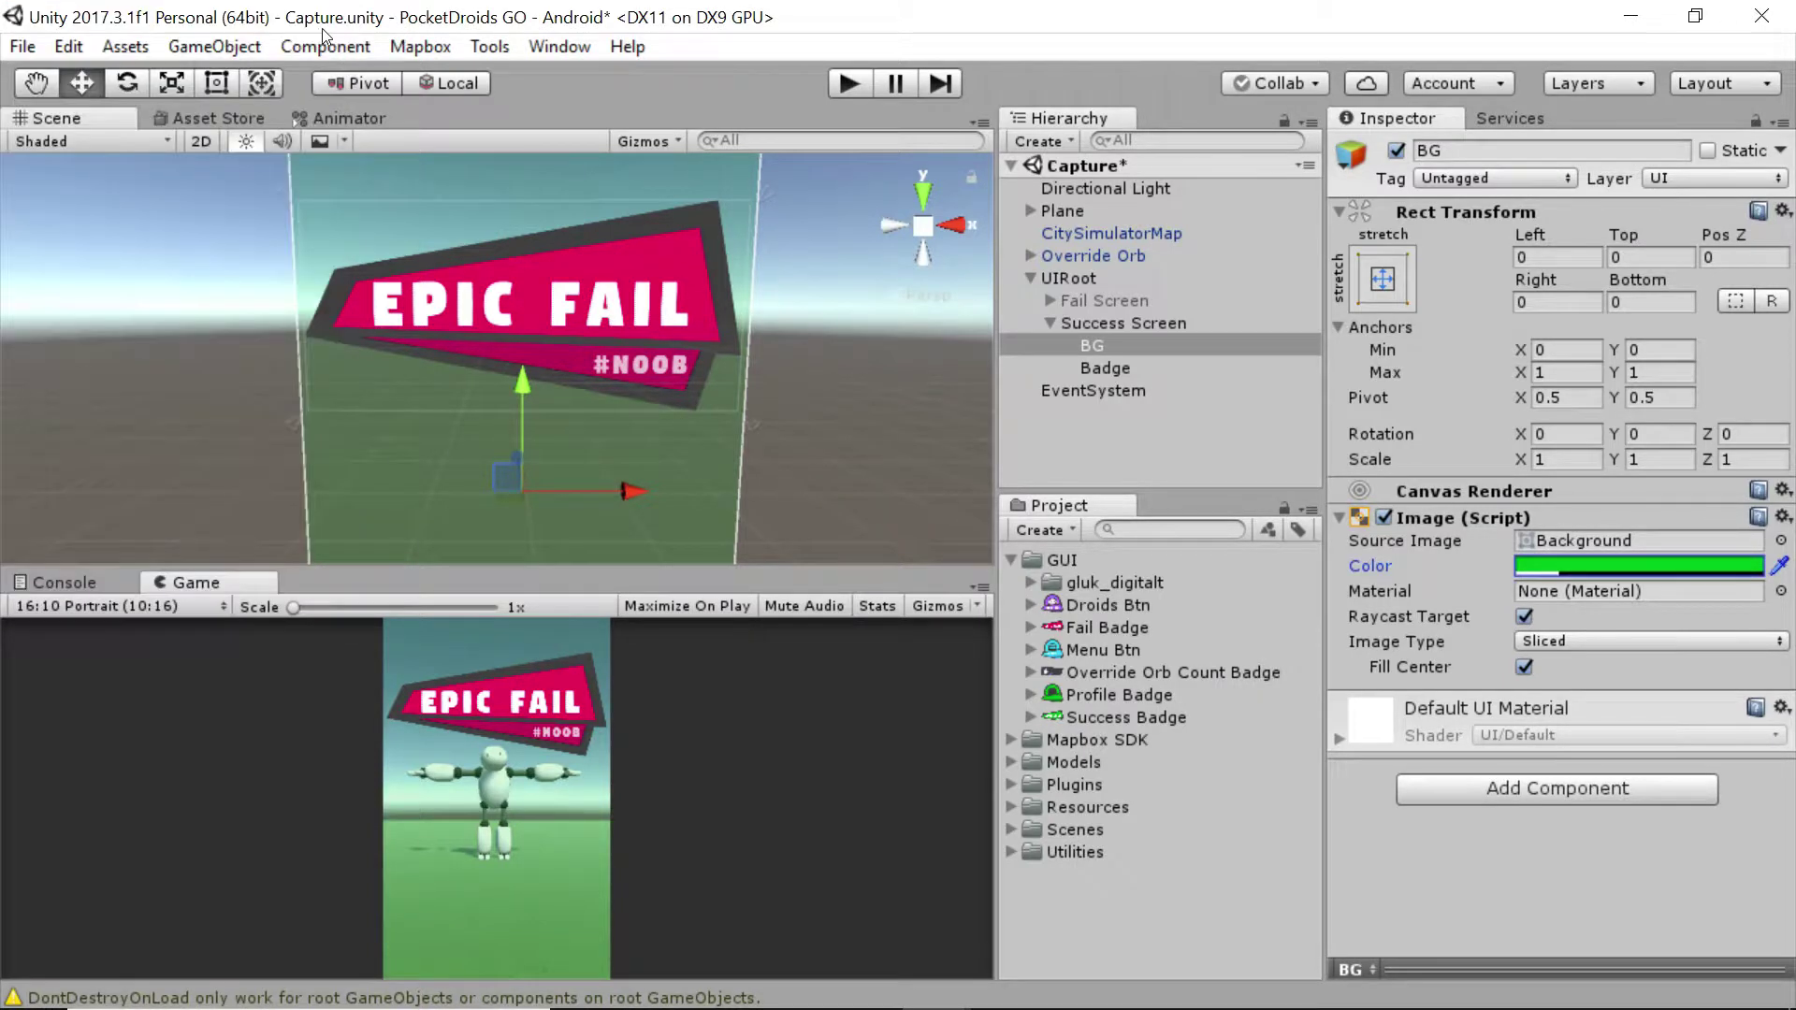
- Replace the source image of Success Screen's Badge with the Success Badge sprite
click(1097, 366)
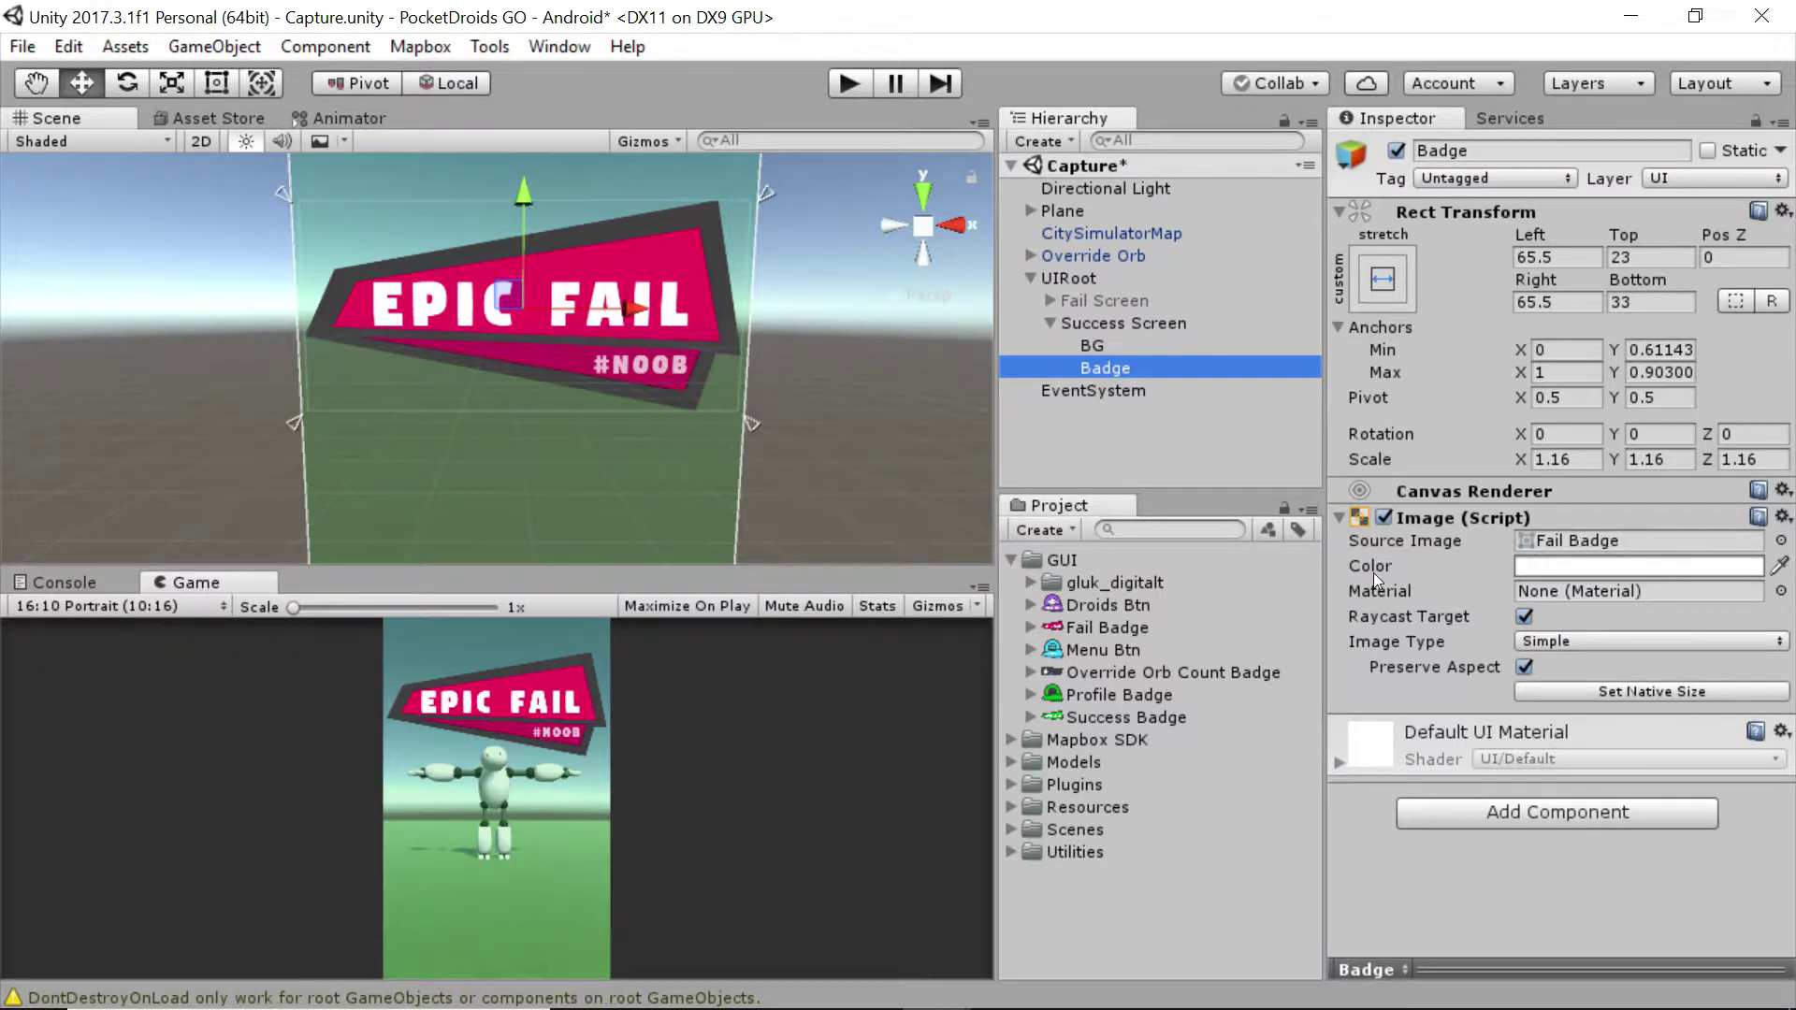
drag(1086, 715, 1553, 544)
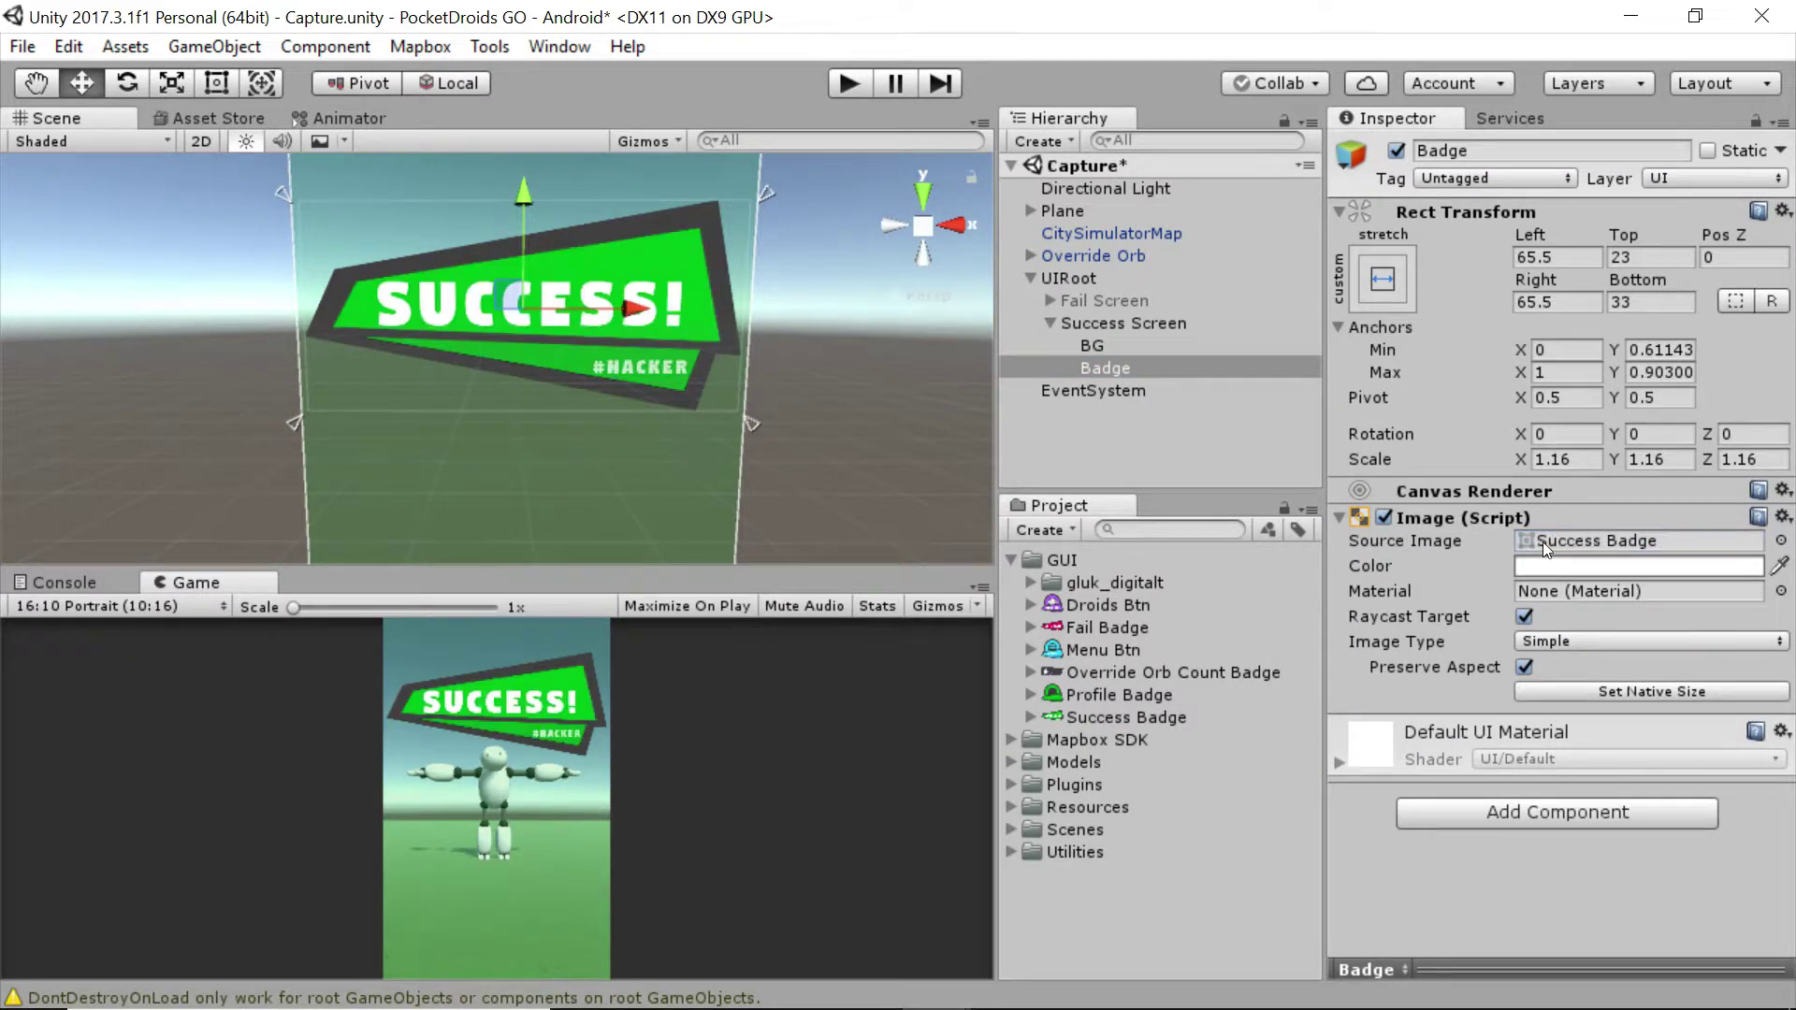
click(746, 479)
- Collapse Success Screen in the hierarchy and deactivate it
click(1050, 323)
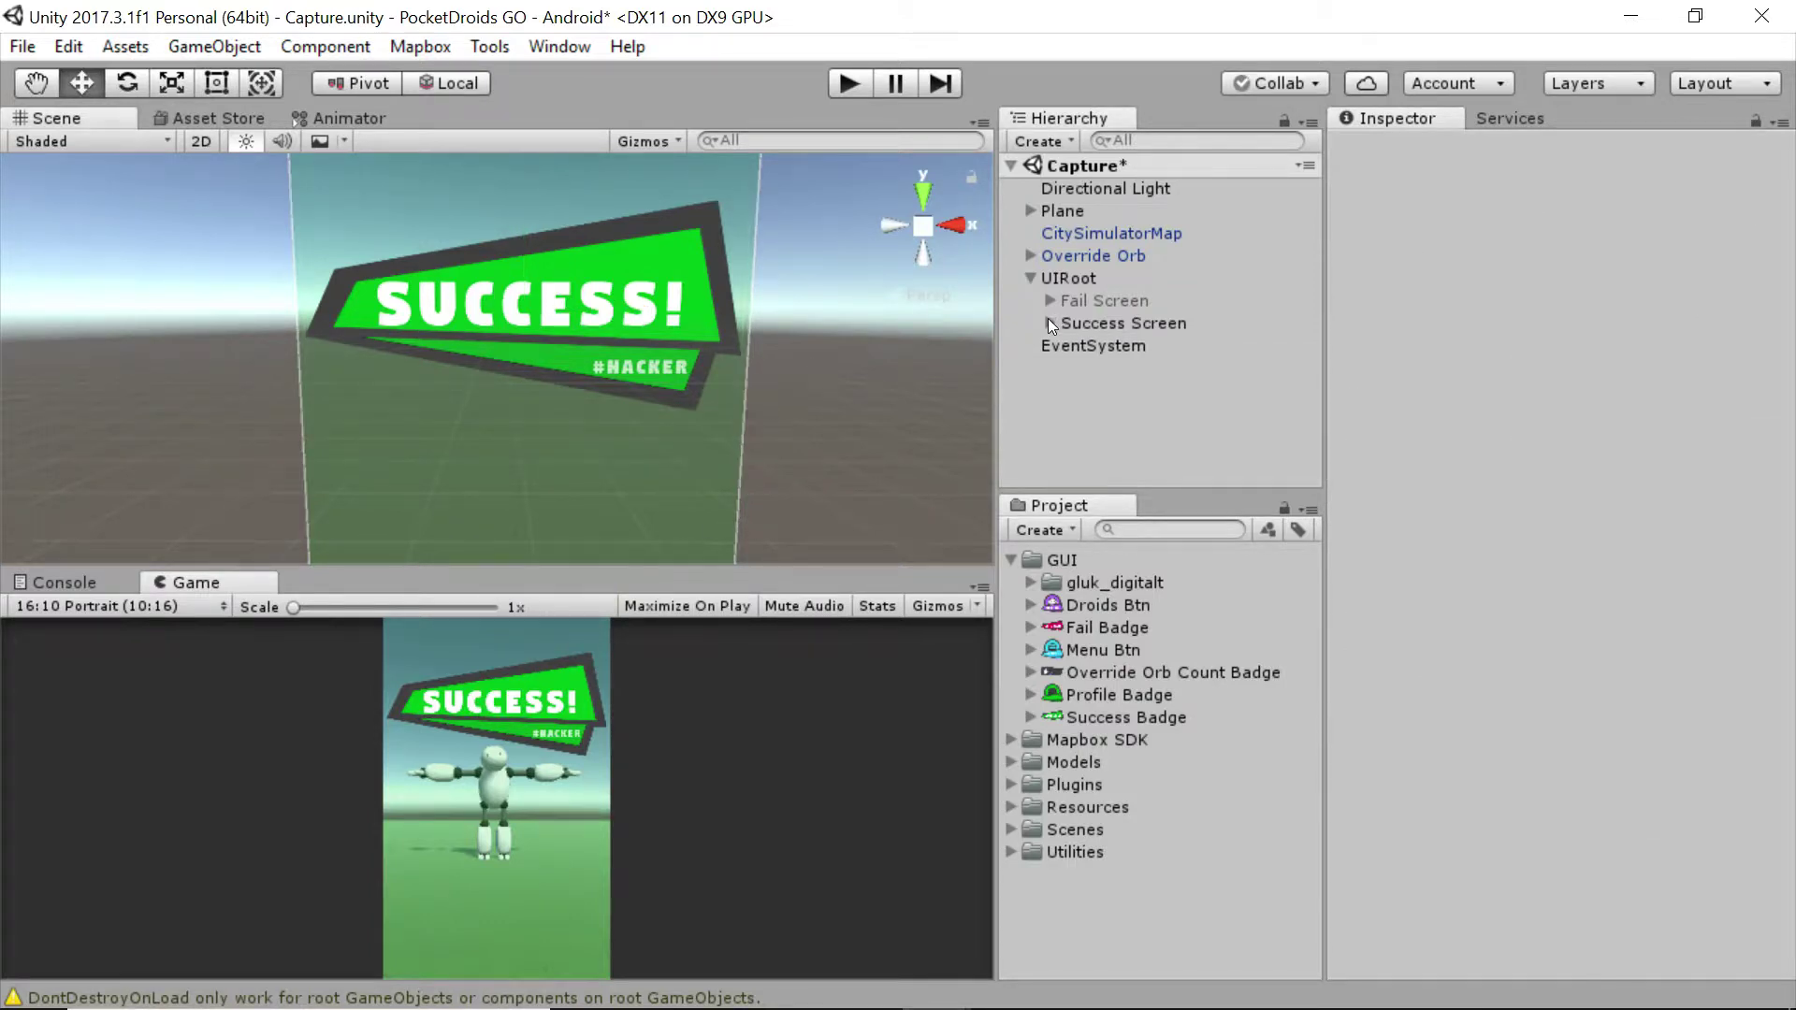
click(1097, 321)
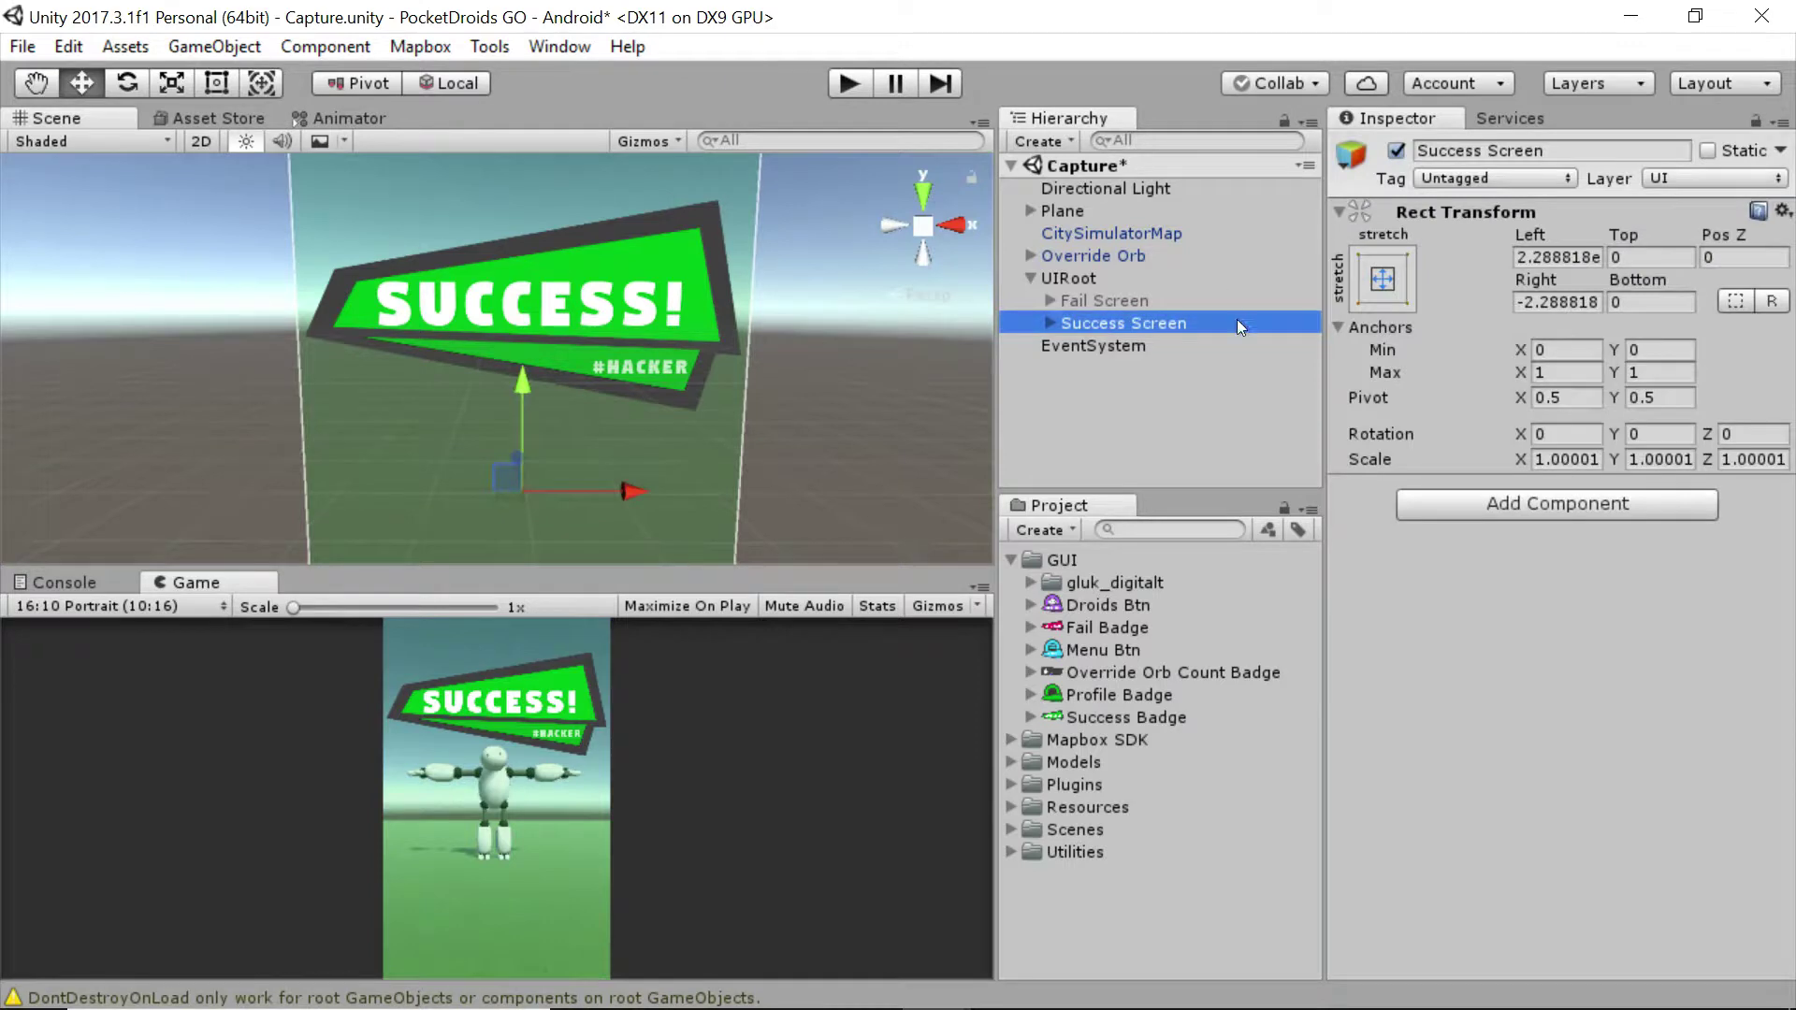
click(1398, 151)
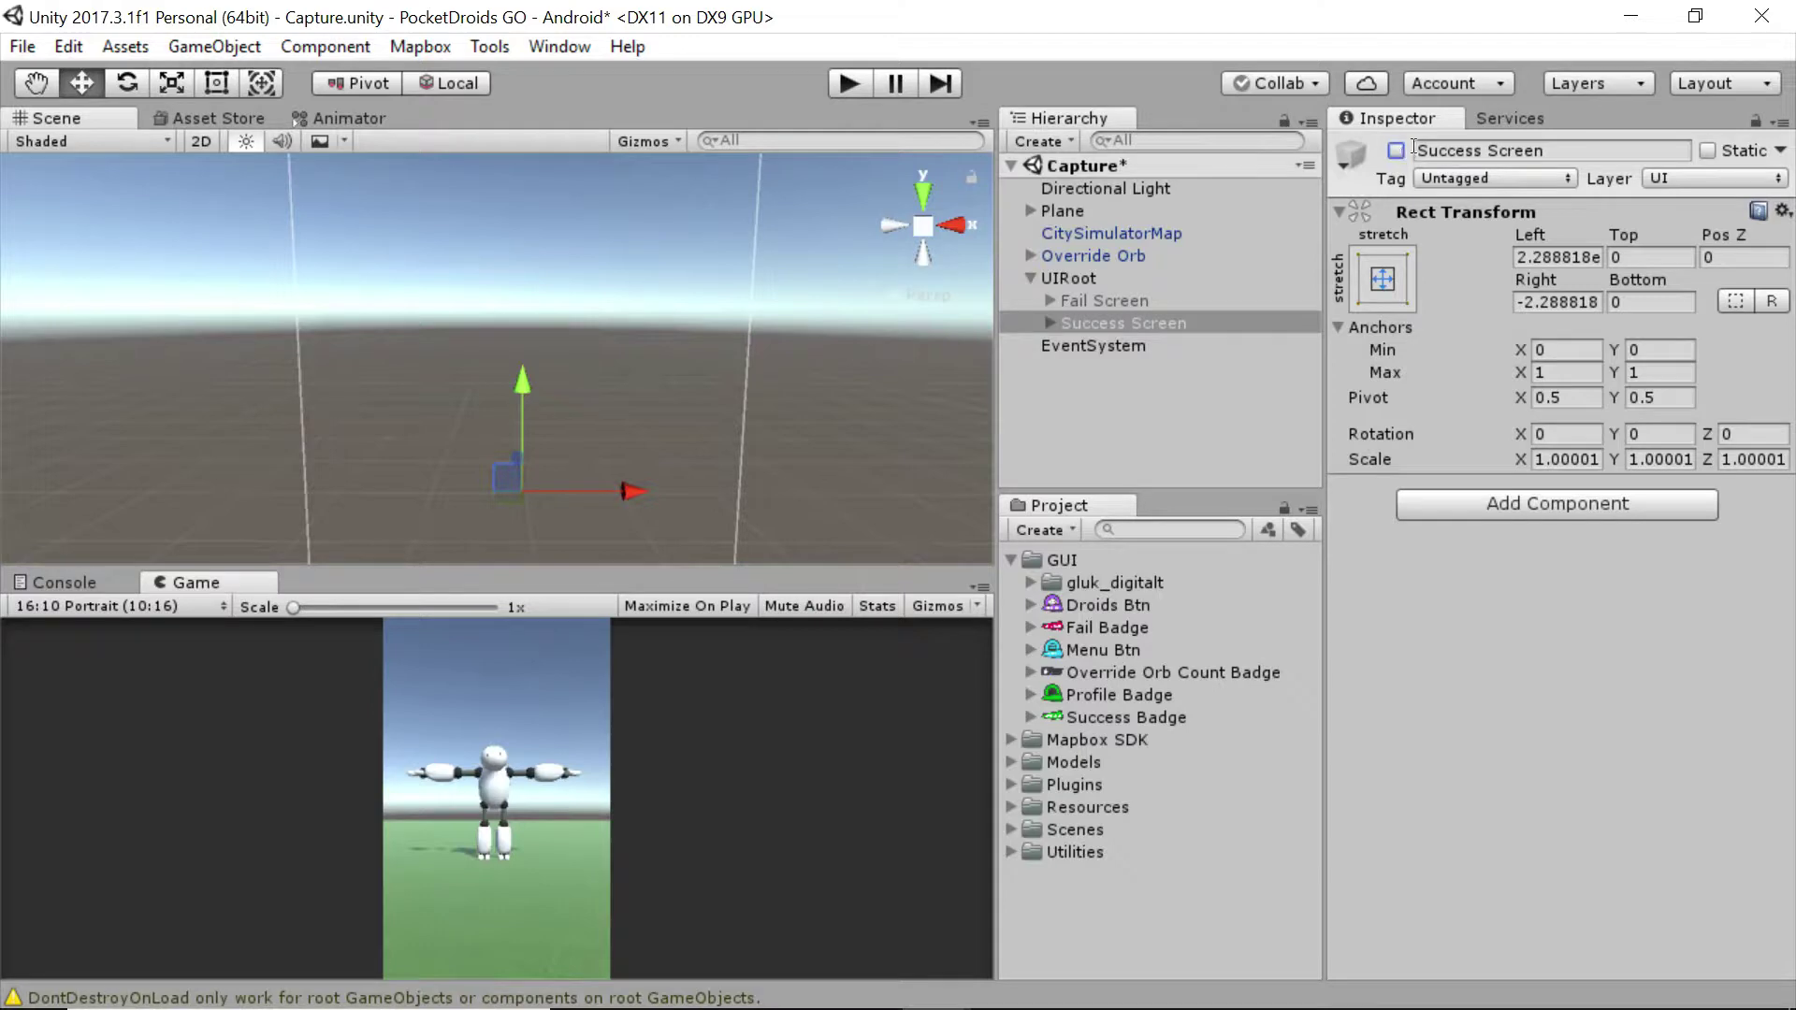
- Create an empty child object under UIRoot and name it Gameplay GUI
right_click(1061, 278)
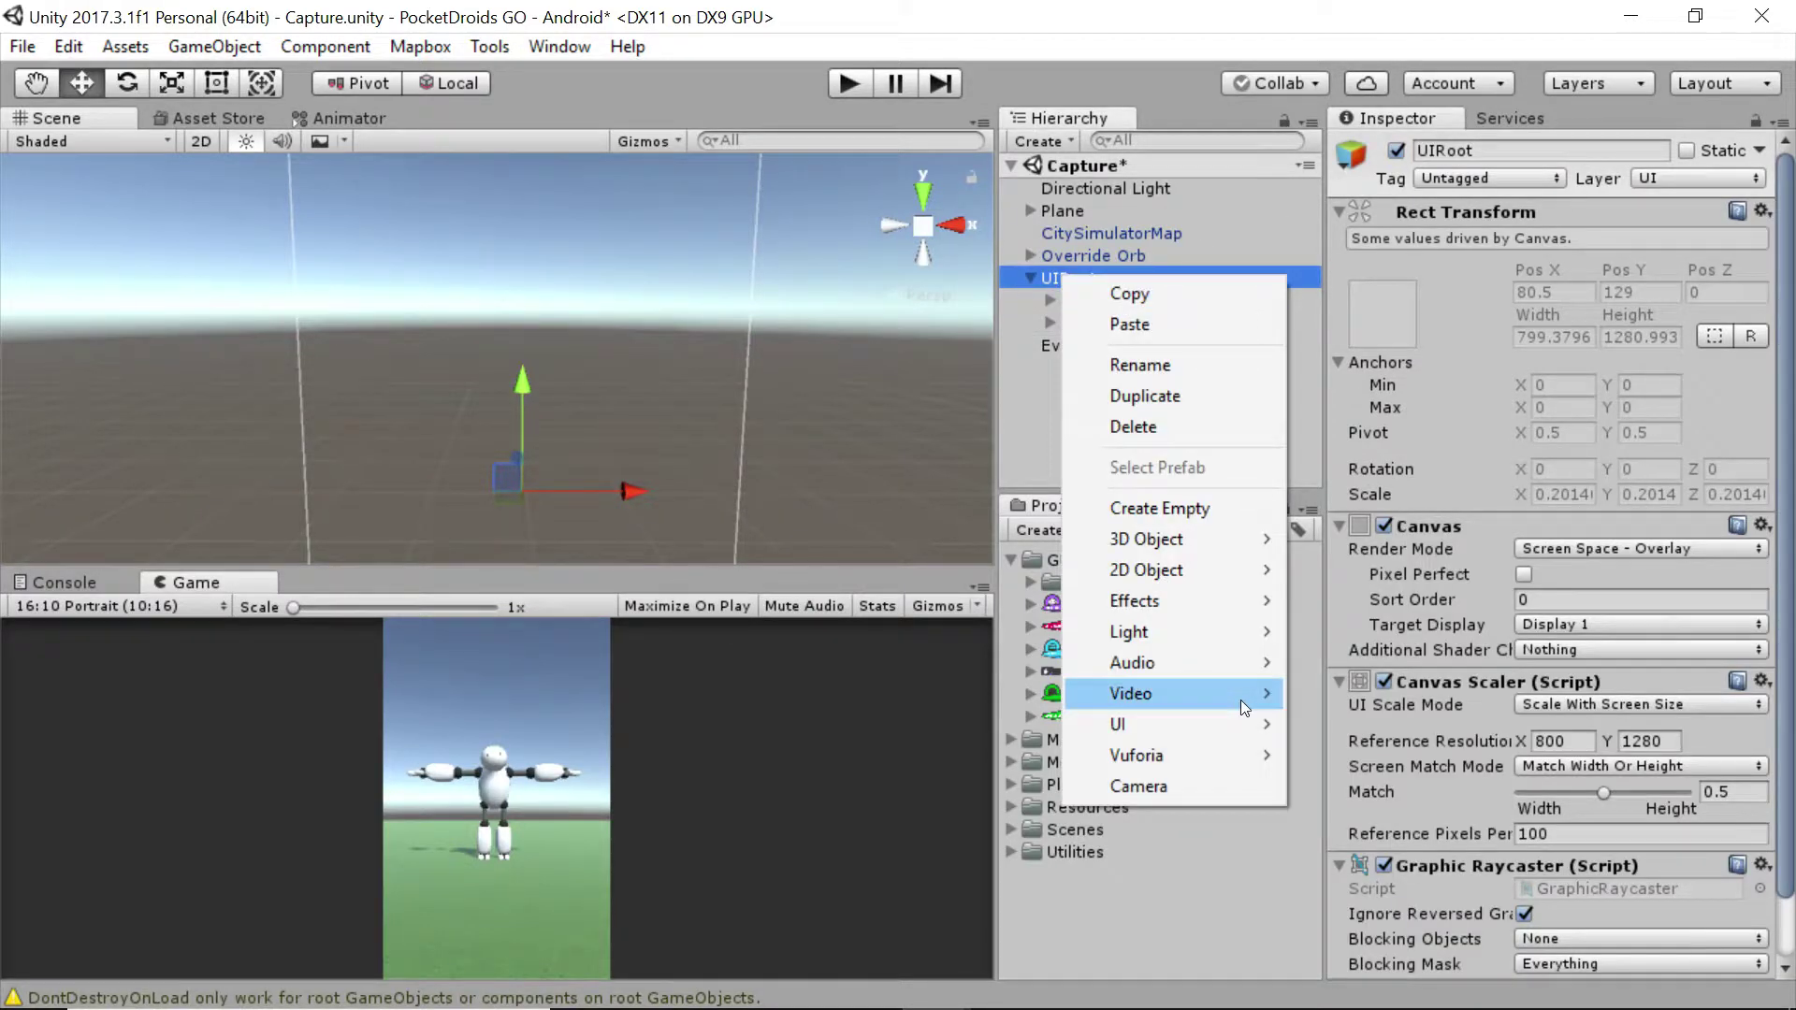
mouse_move(1224, 728)
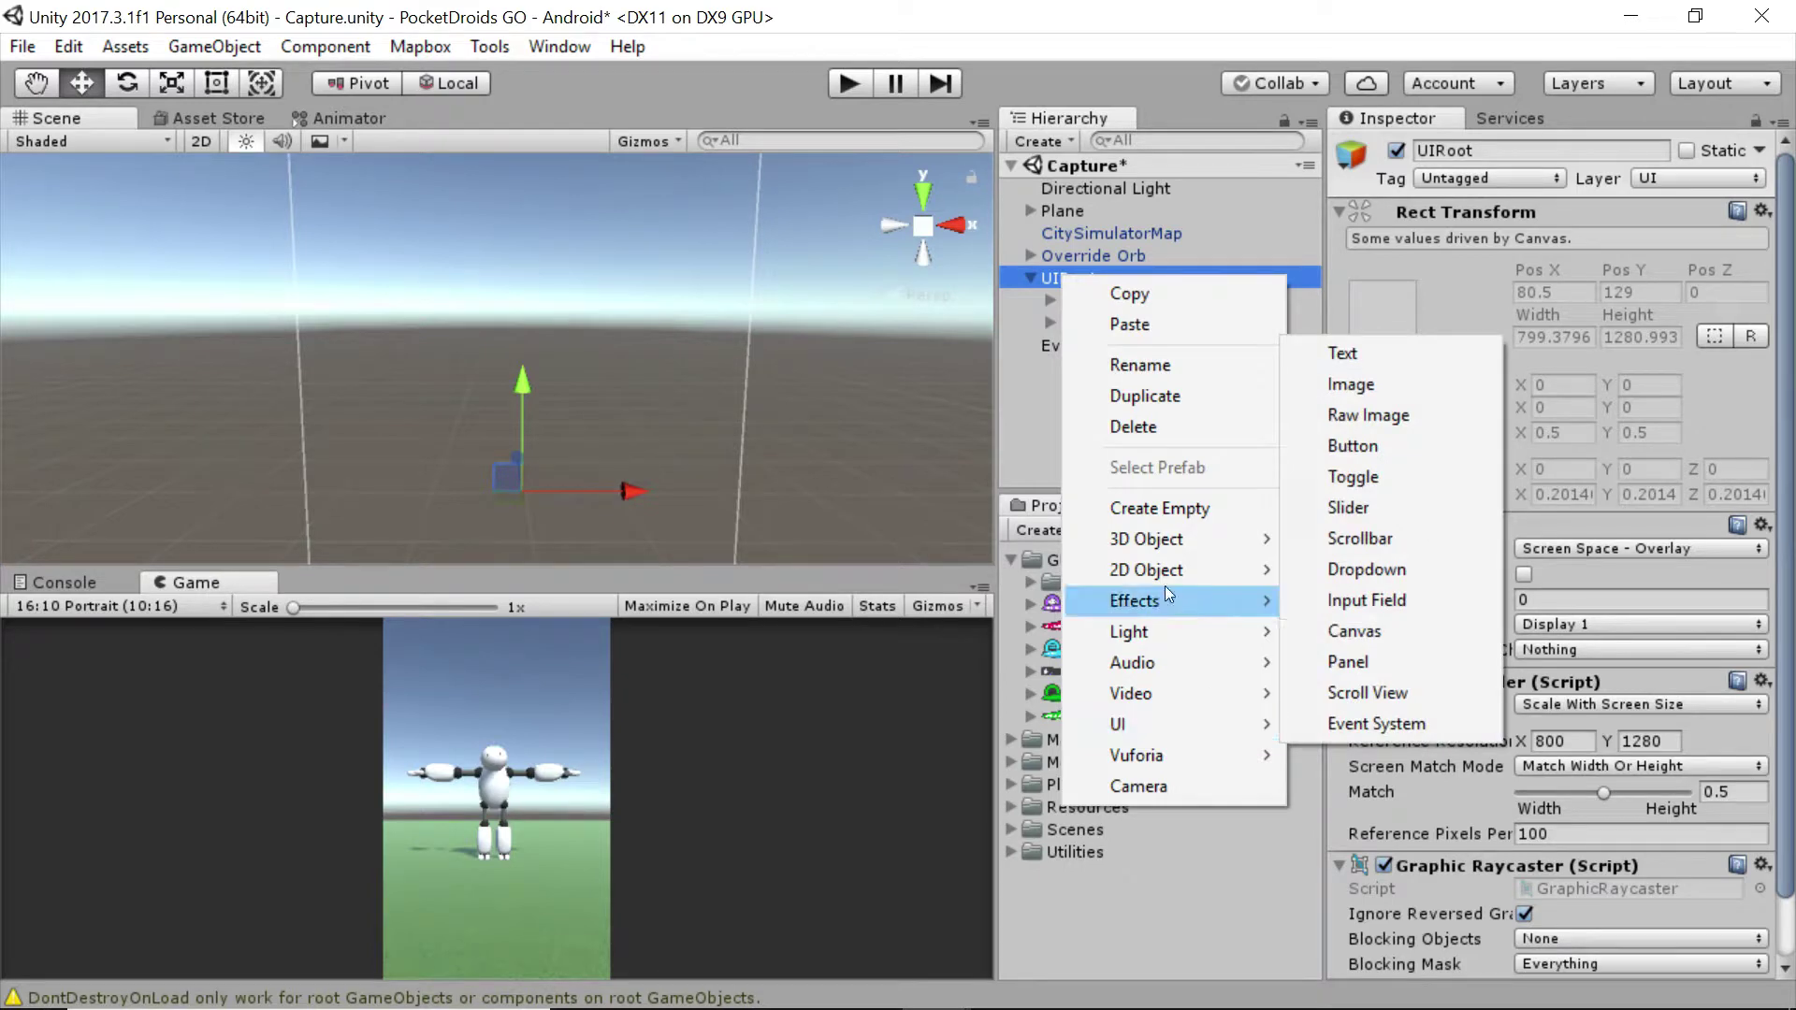
click(1177, 500)
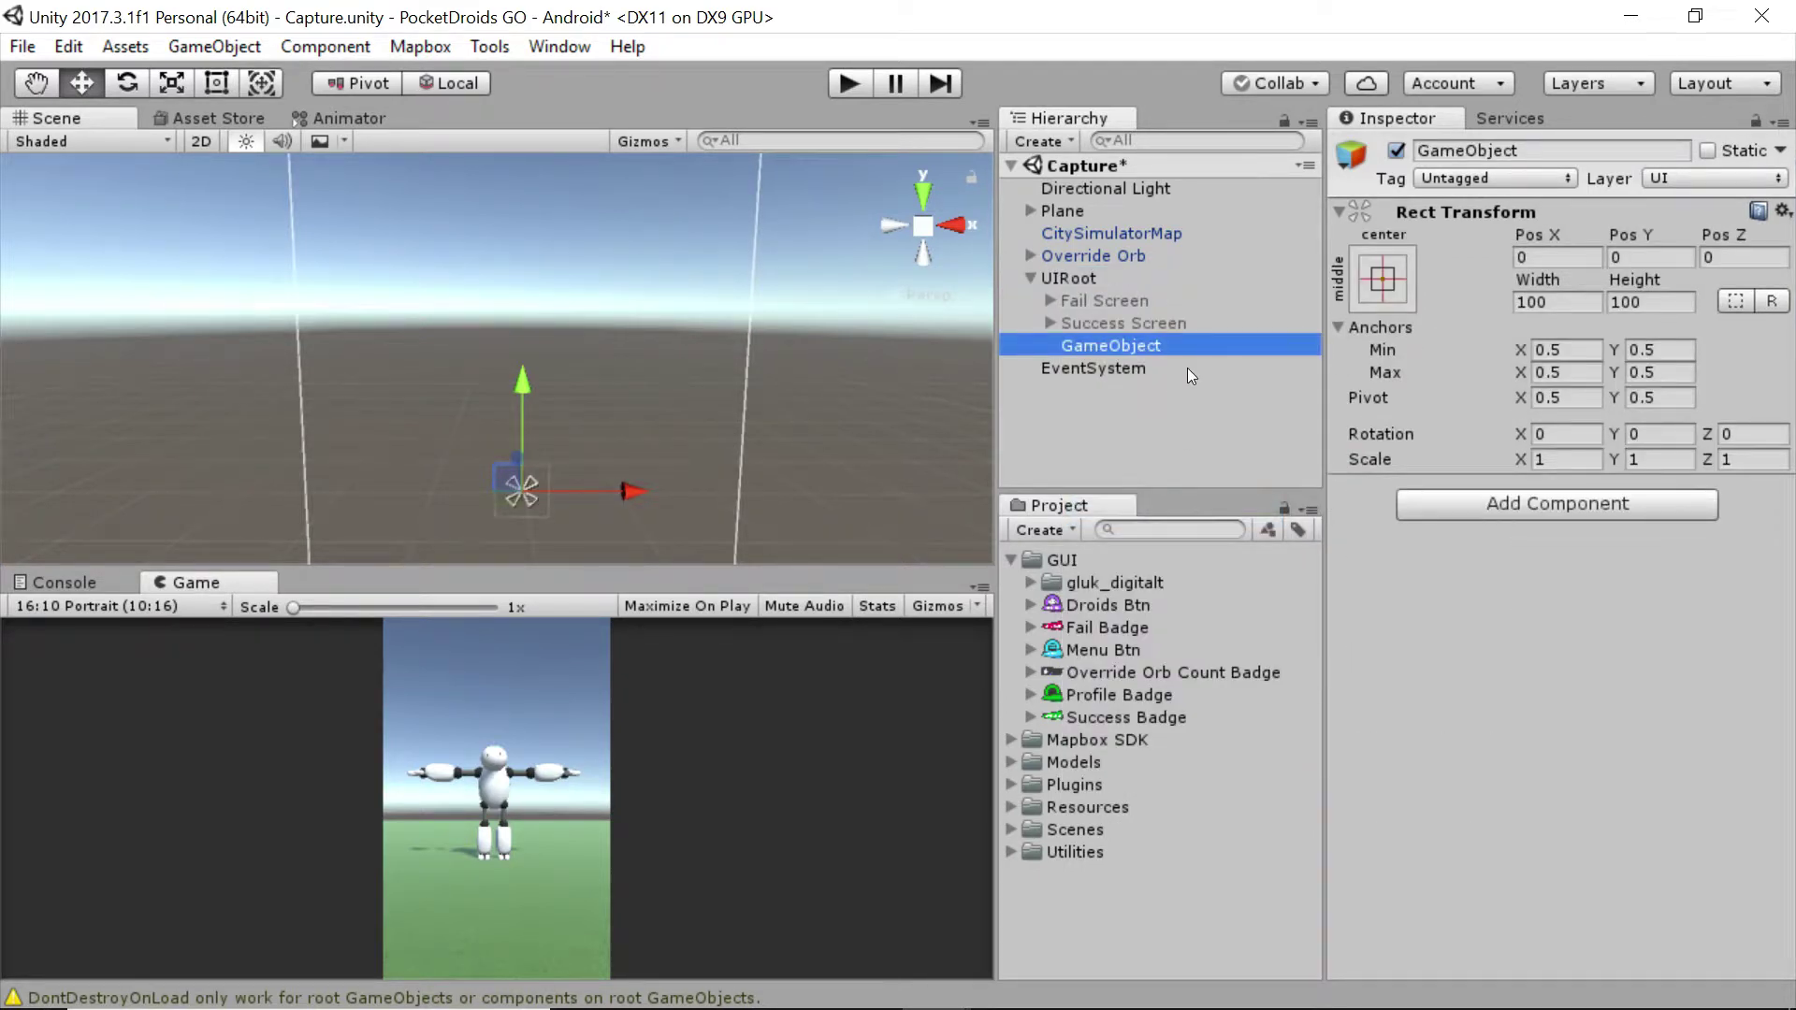
click(1149, 346)
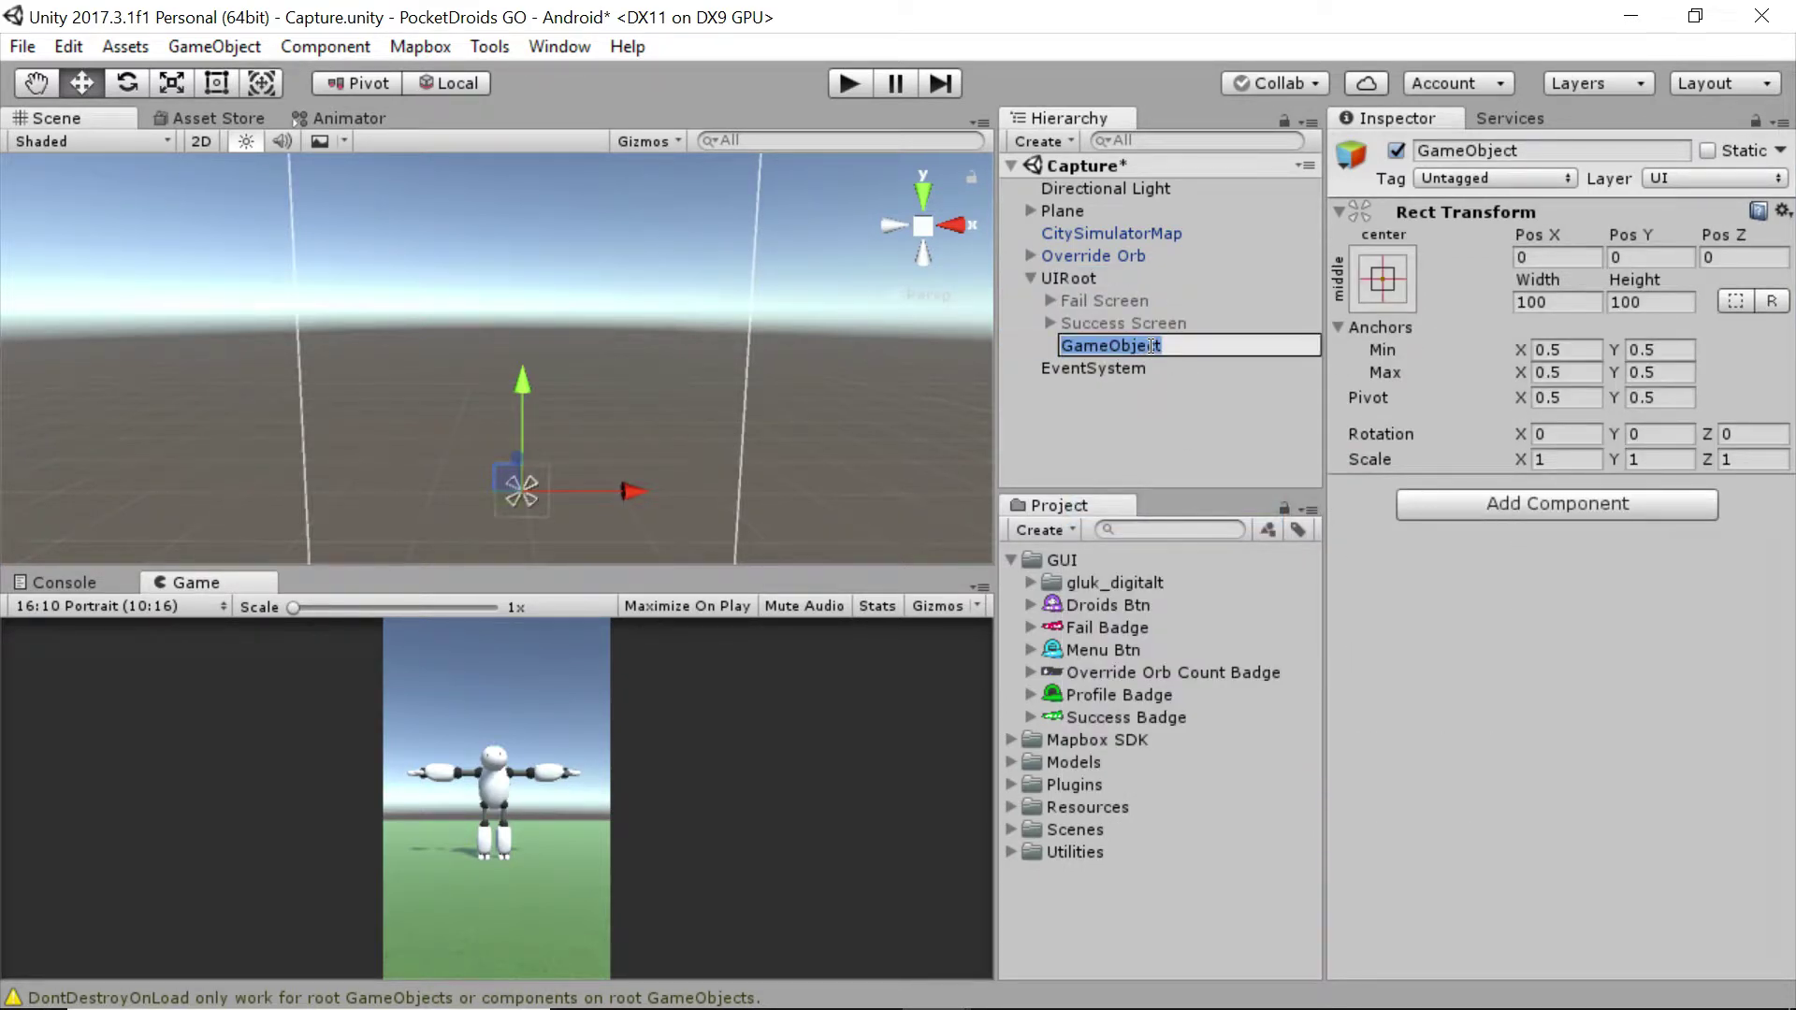
text(Gameply GUI)
key(BackSpace)
key(BackSpace)
key(BackSpace)
key(BackSpace)
key(BackSpace)
text(ay GUI)
key(Return)
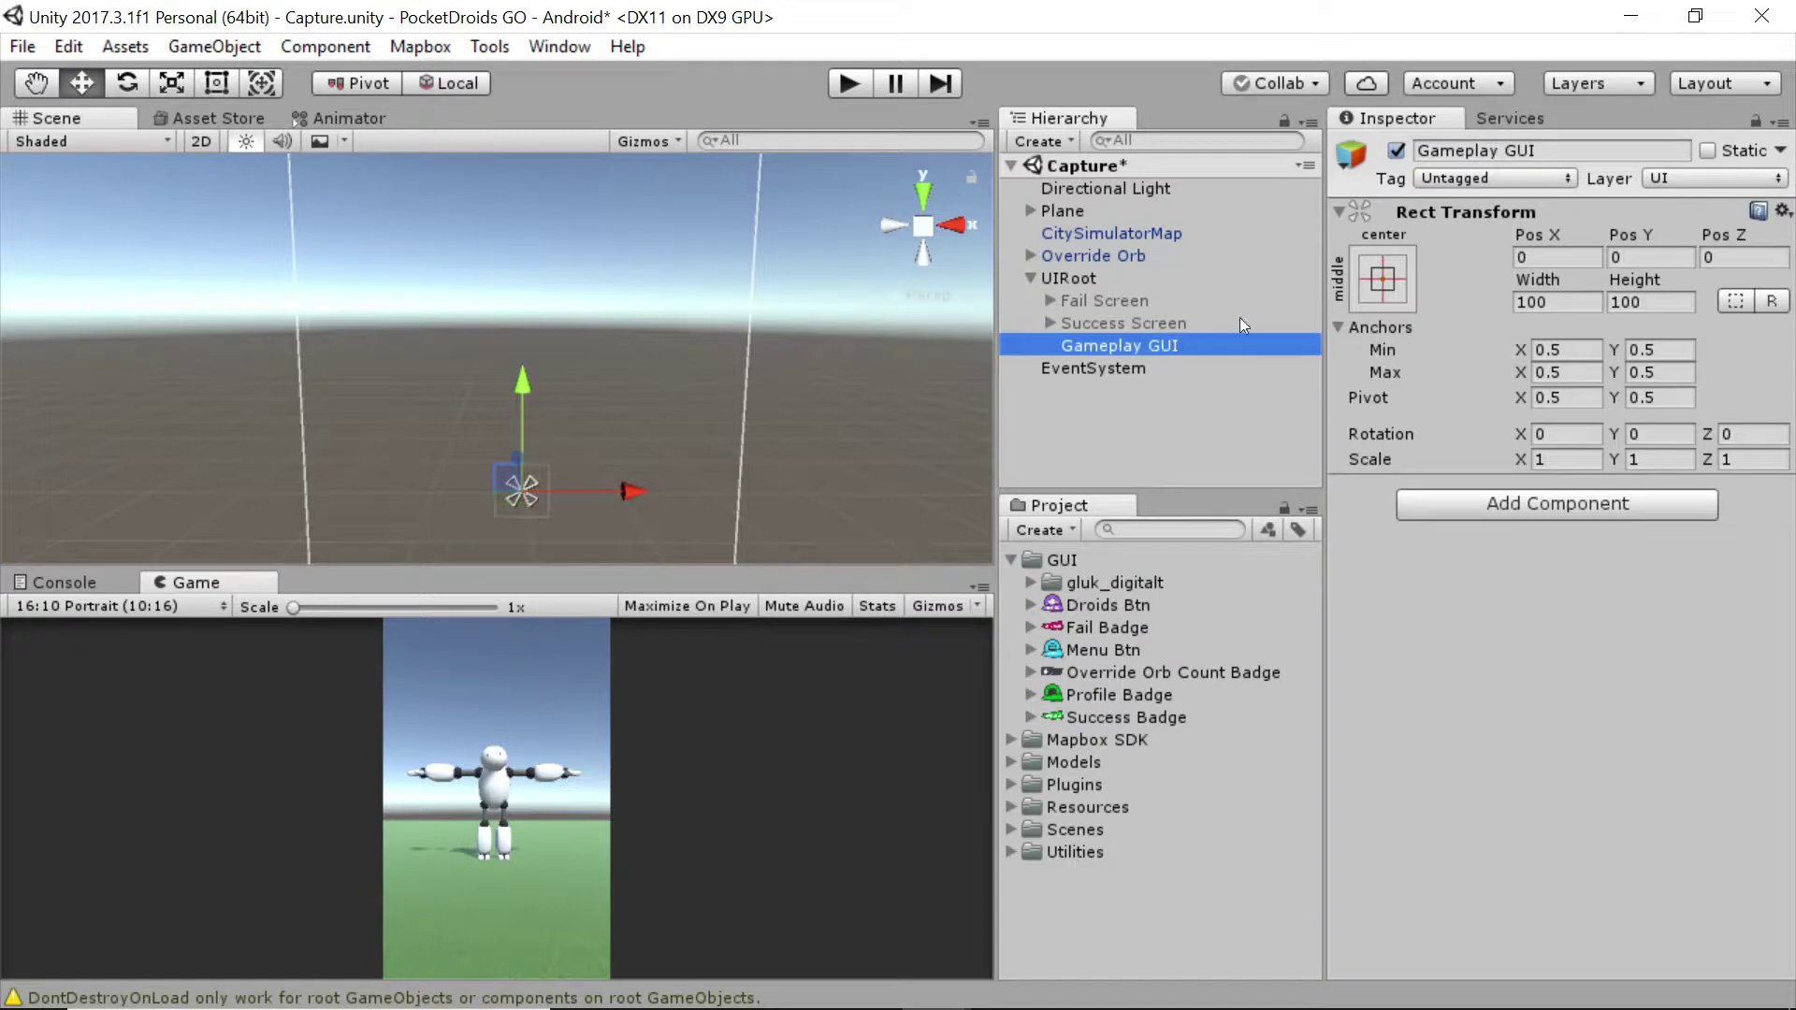
- Anchor Gameplay GUI to stretch in both directions and set its left, top, right and bottom offsets to 0
click(1406, 286)
click(1683, 702)
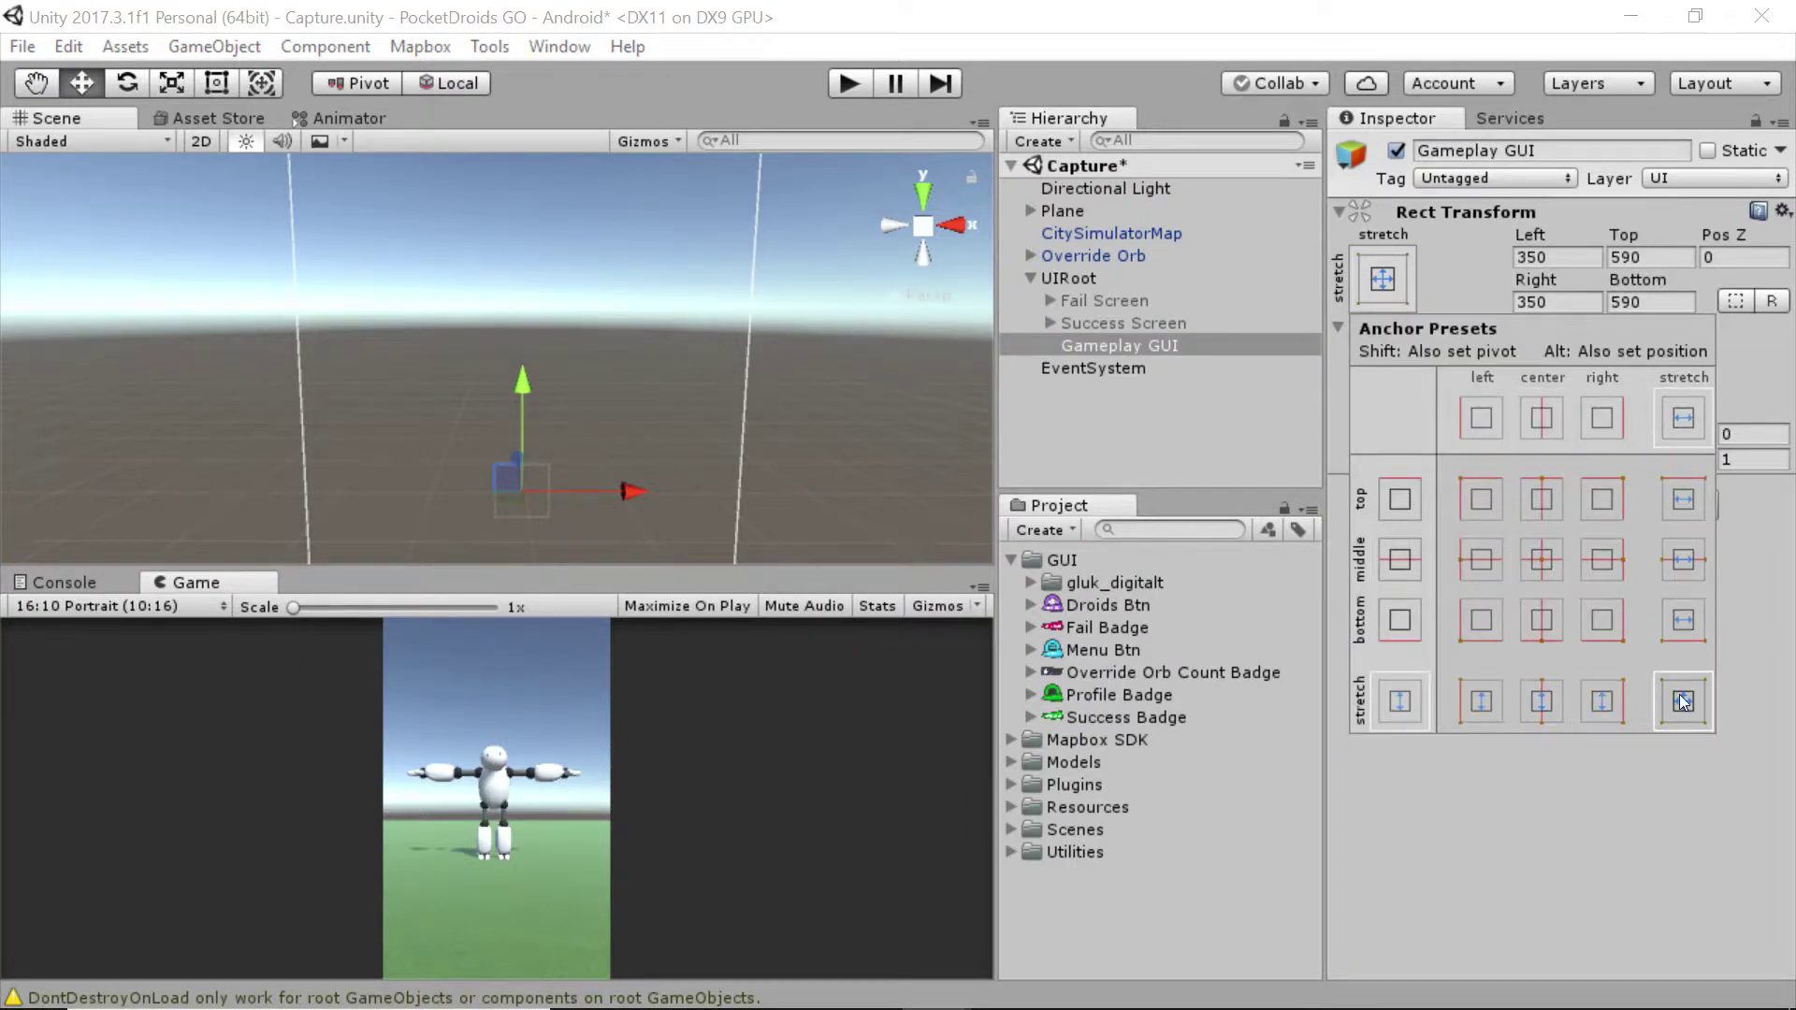
click(1576, 262)
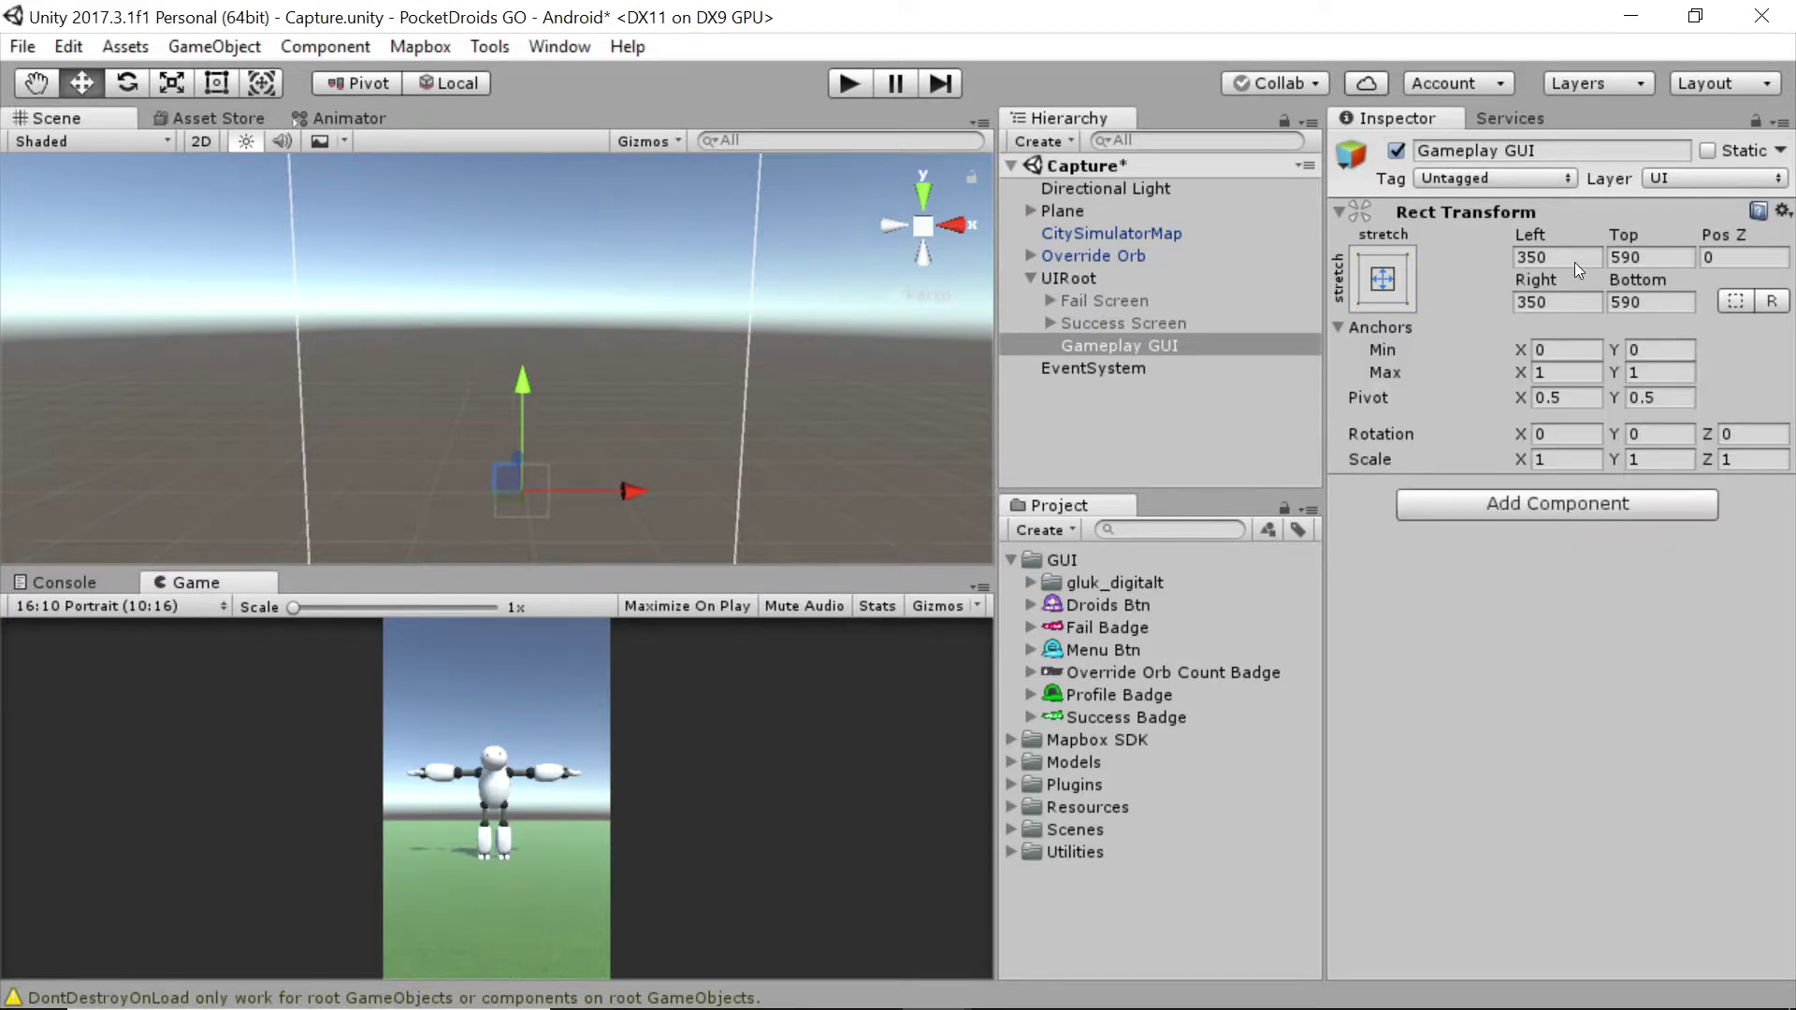
click(1576, 262)
text(0)
key(Tab)
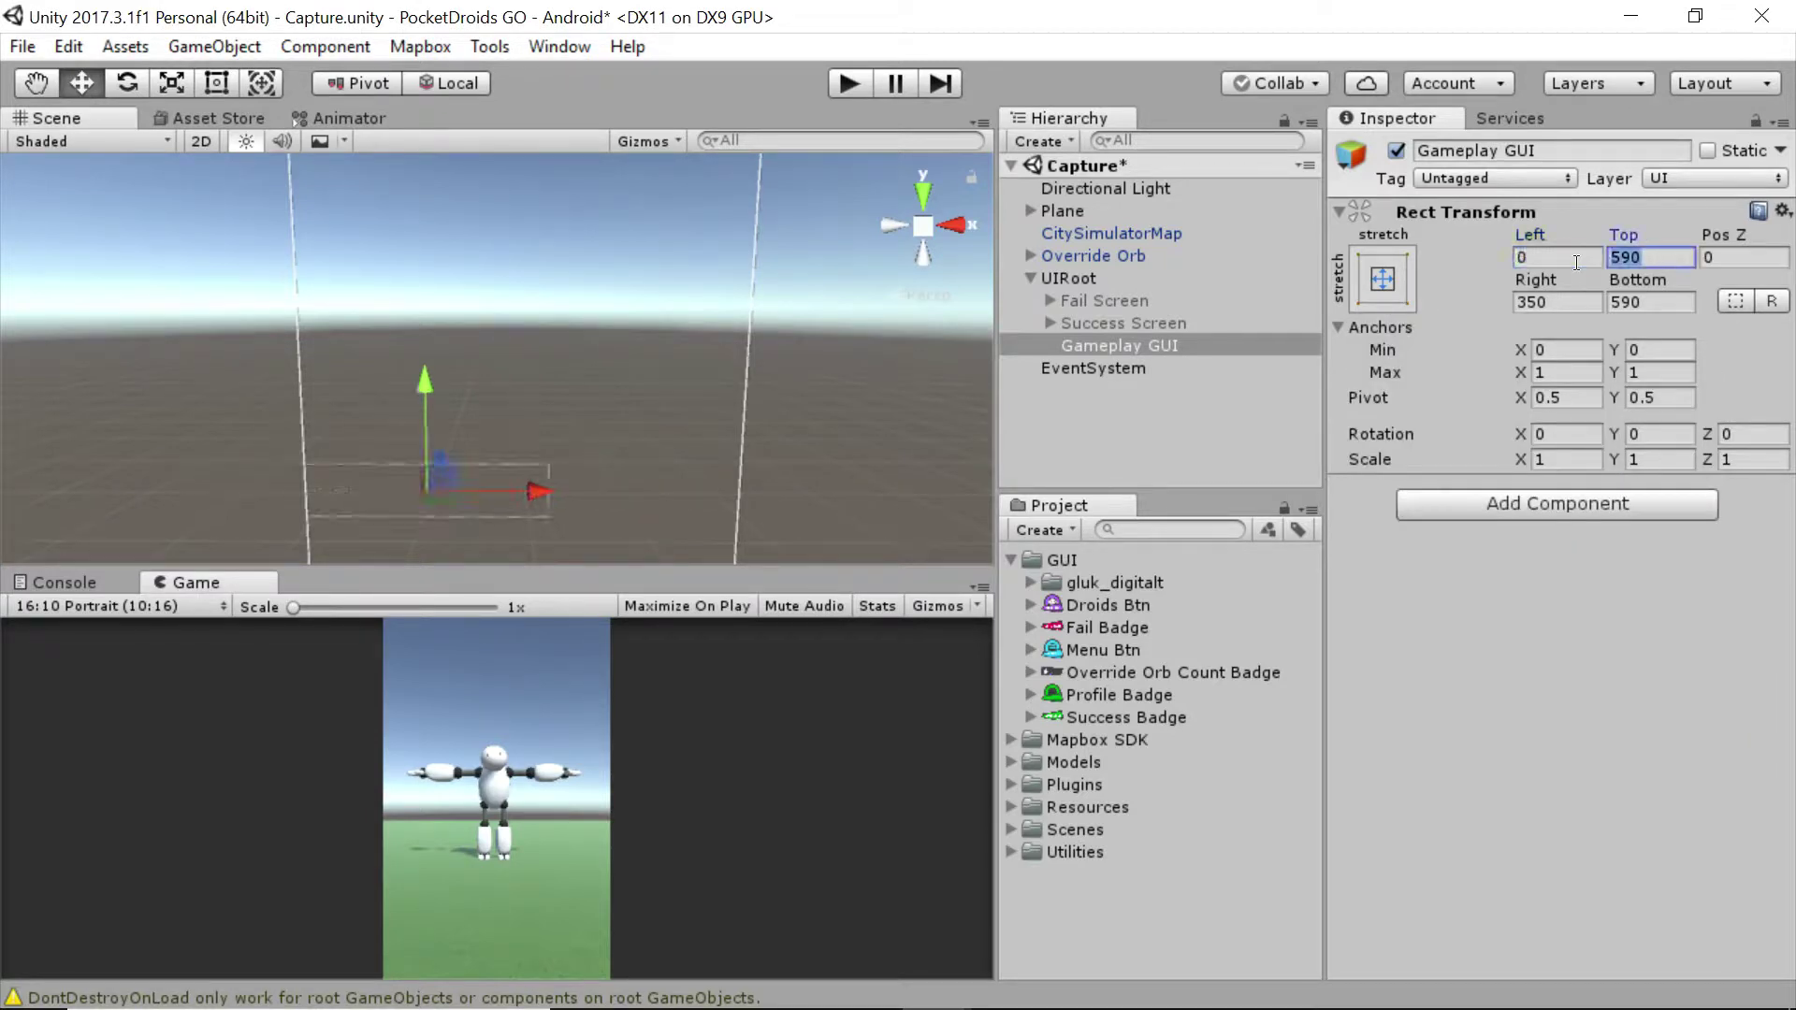
text(0)
key(Tab)
key(Tab)
text(0)
key(Tab)
text(0)
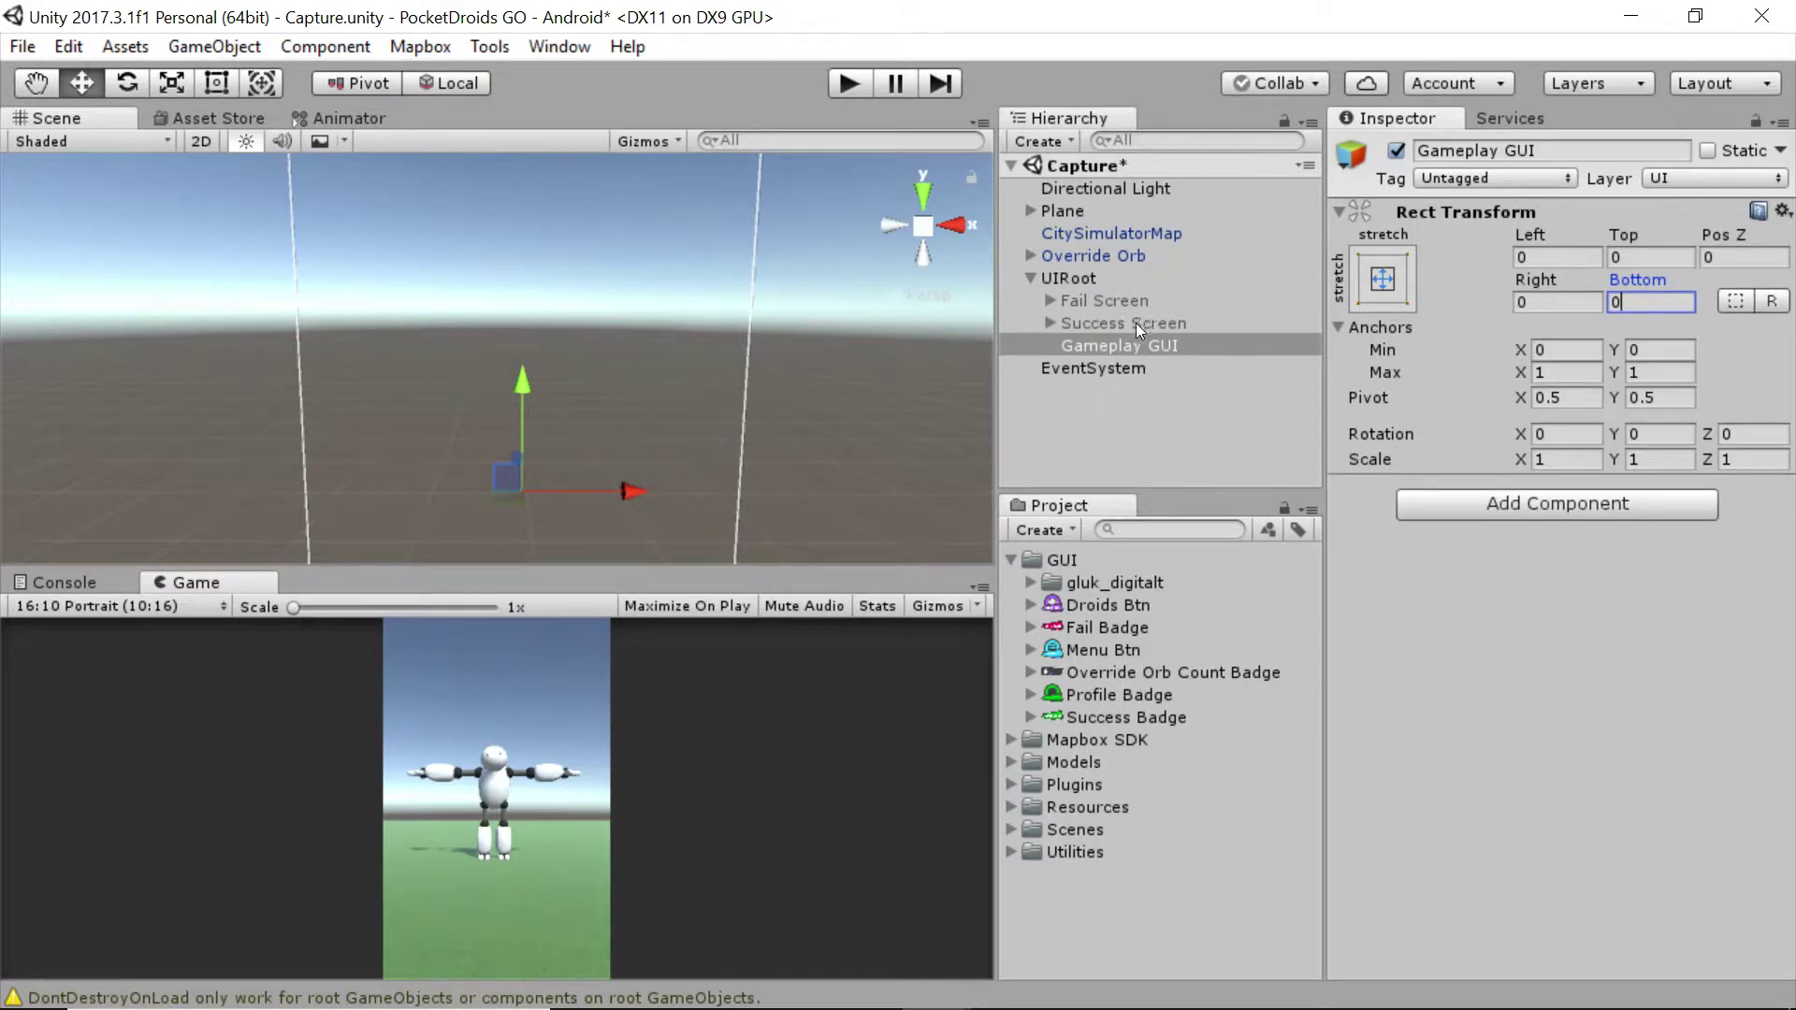
- Add a UI Image as a child of Gameplay GUI
click(1135, 348)
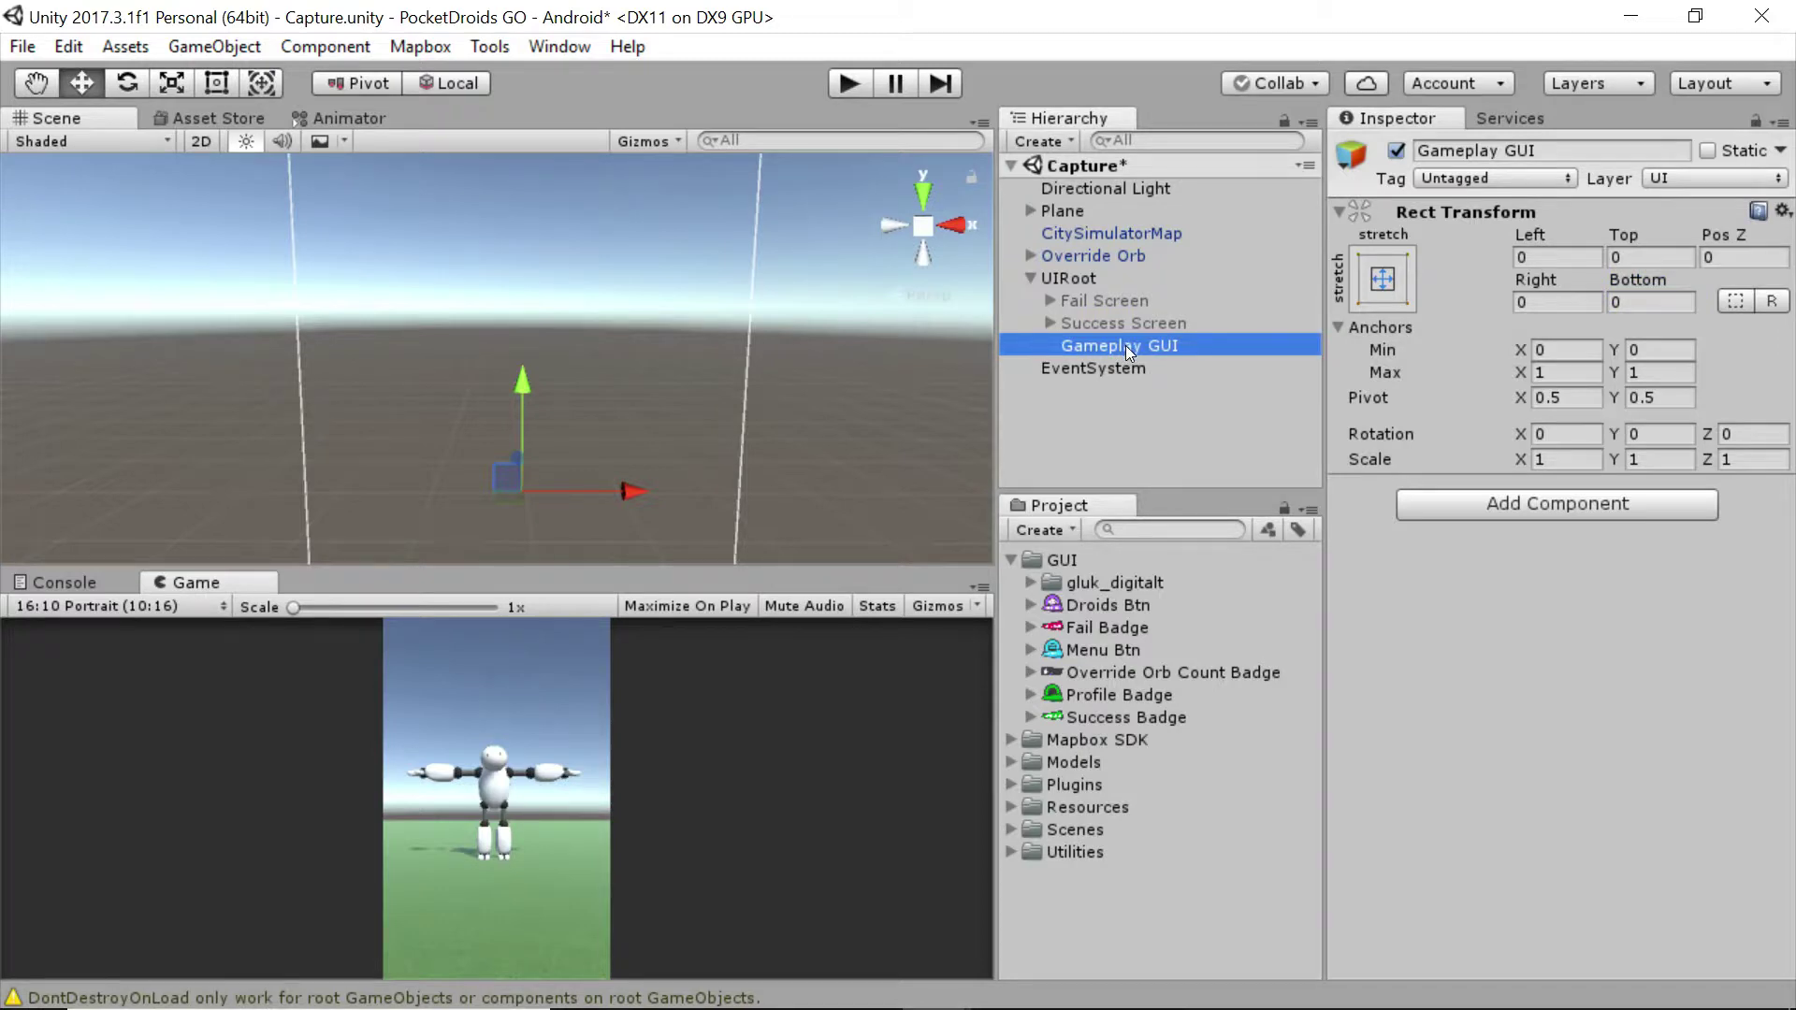
right_click(1126, 348)
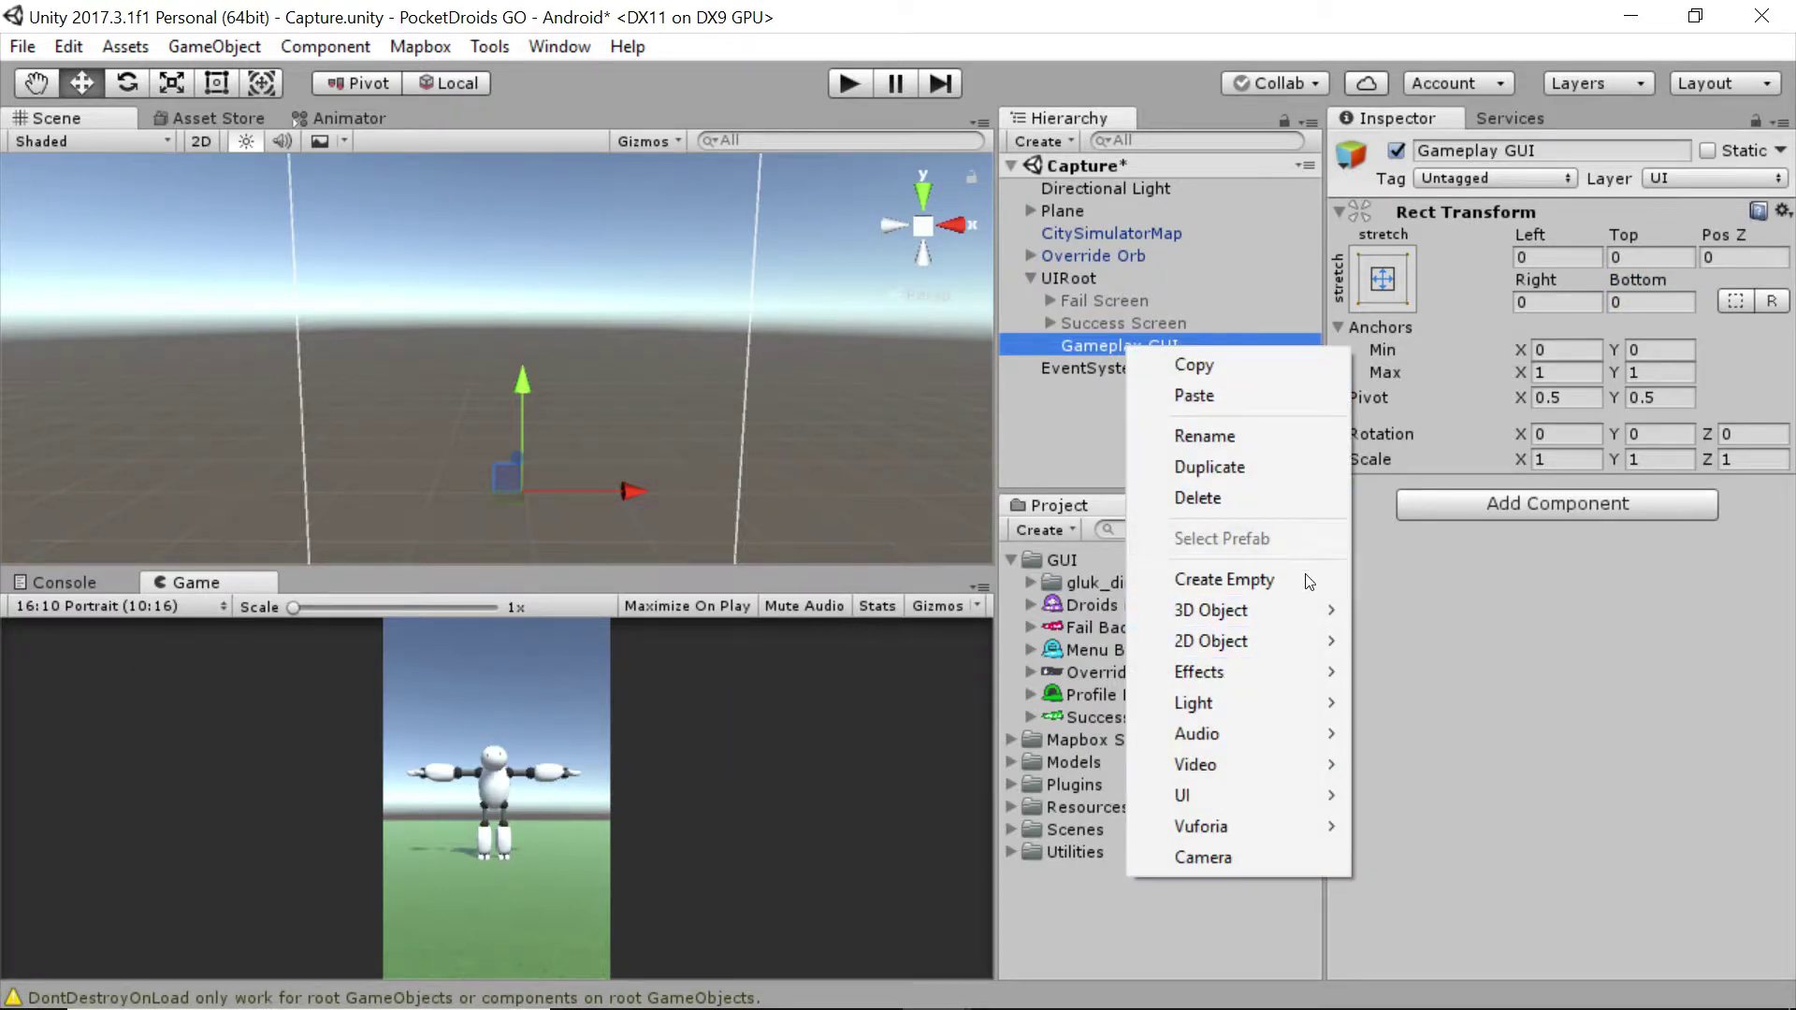
mouse_move(1273, 814)
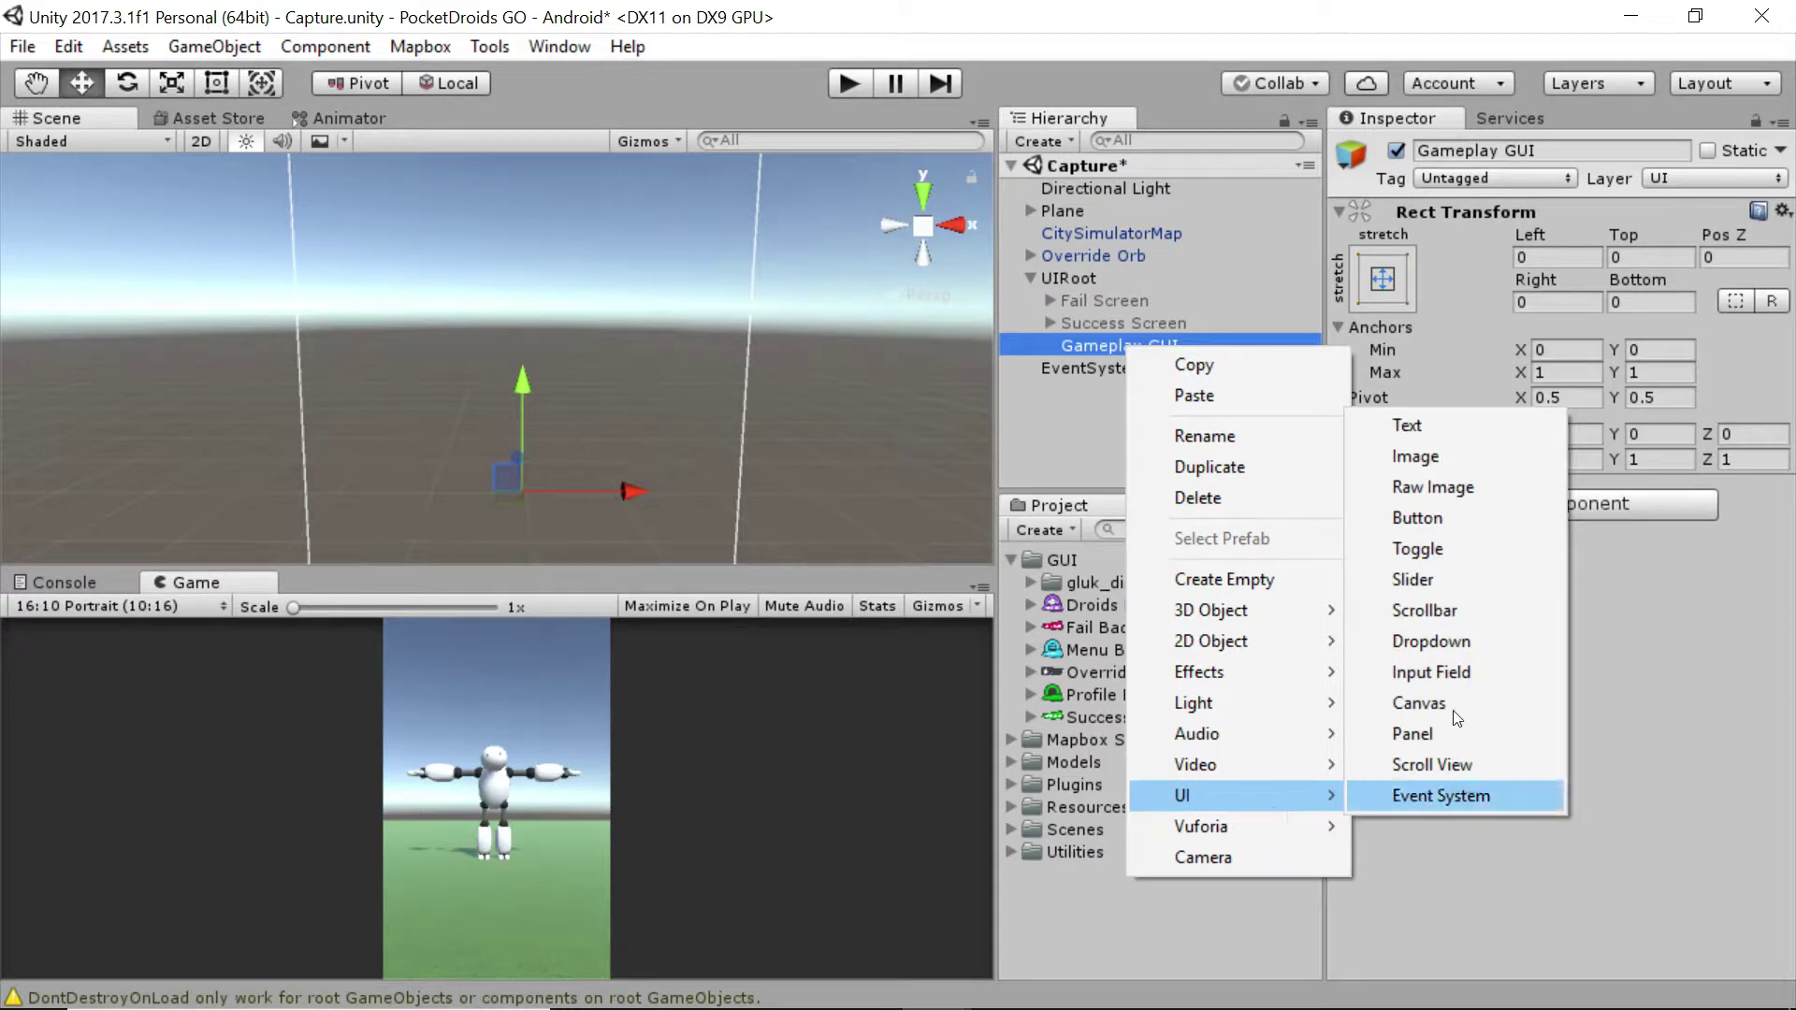
click(1458, 453)
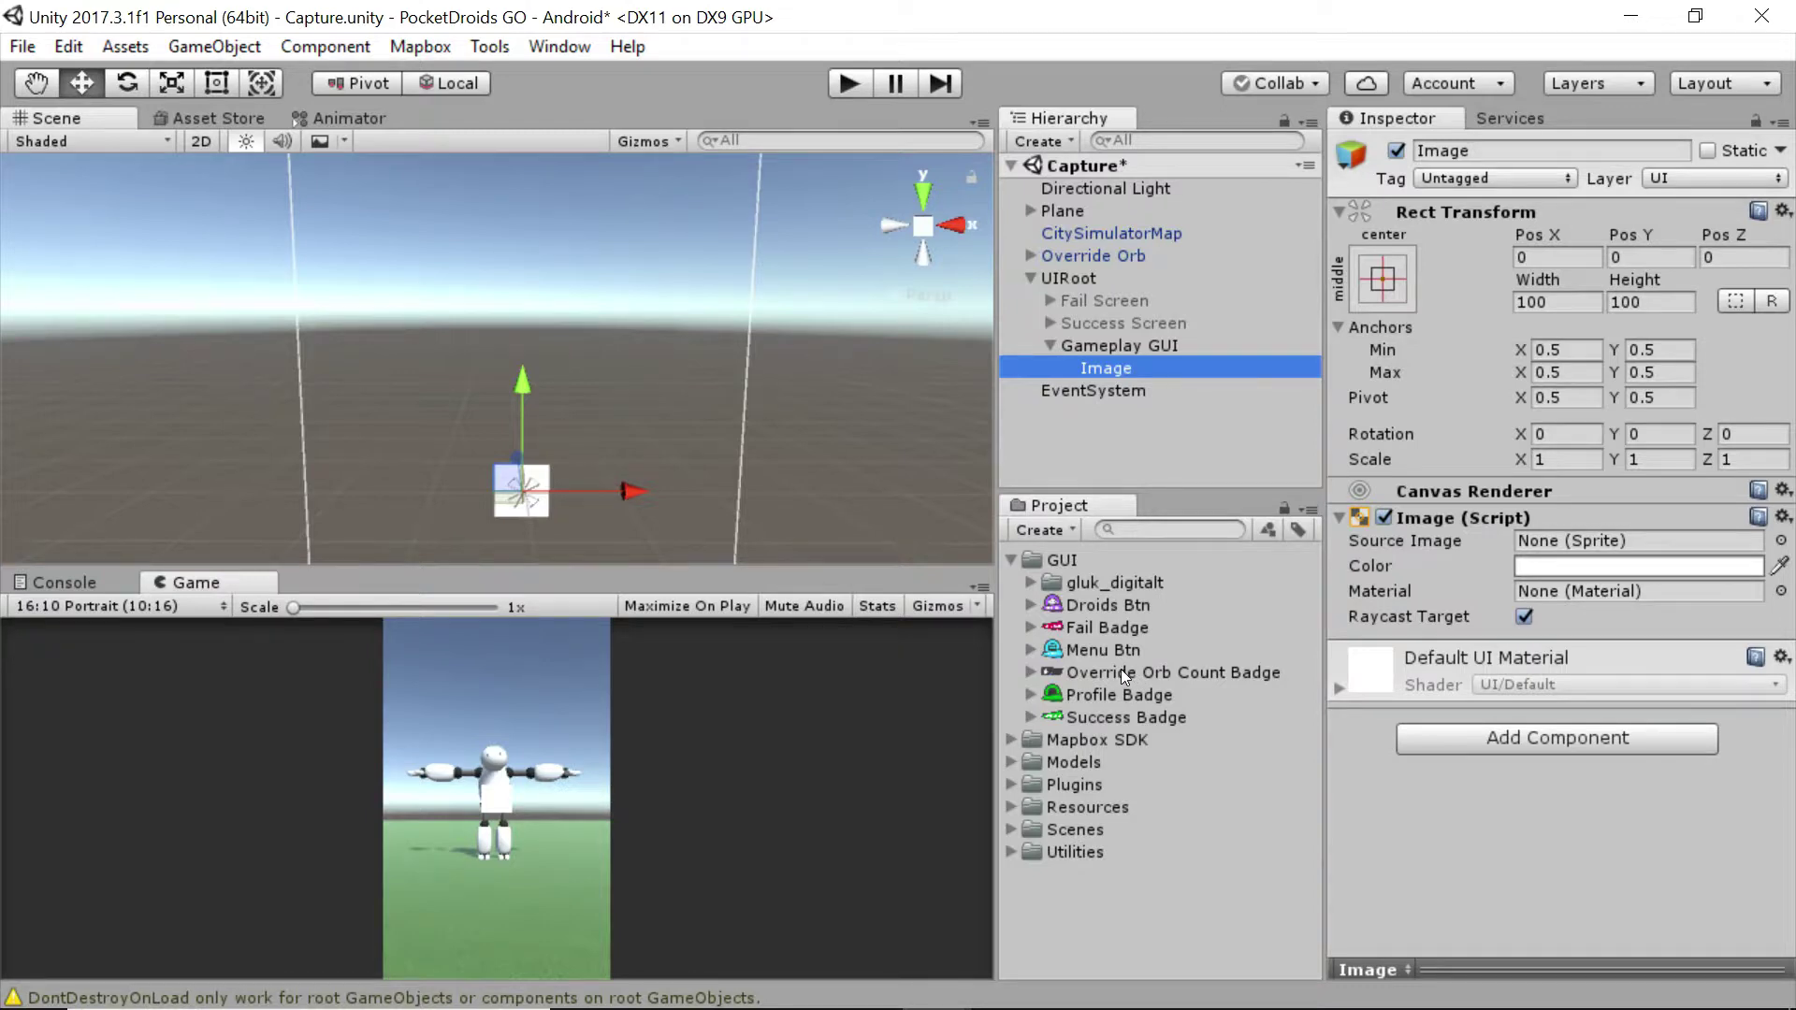
- Assign the Override Orb Count Badge sprite to the new Image, preserving its aspect and using its native size
drag(1121, 670, 1449, 562)
drag(1579, 543, 1581, 543)
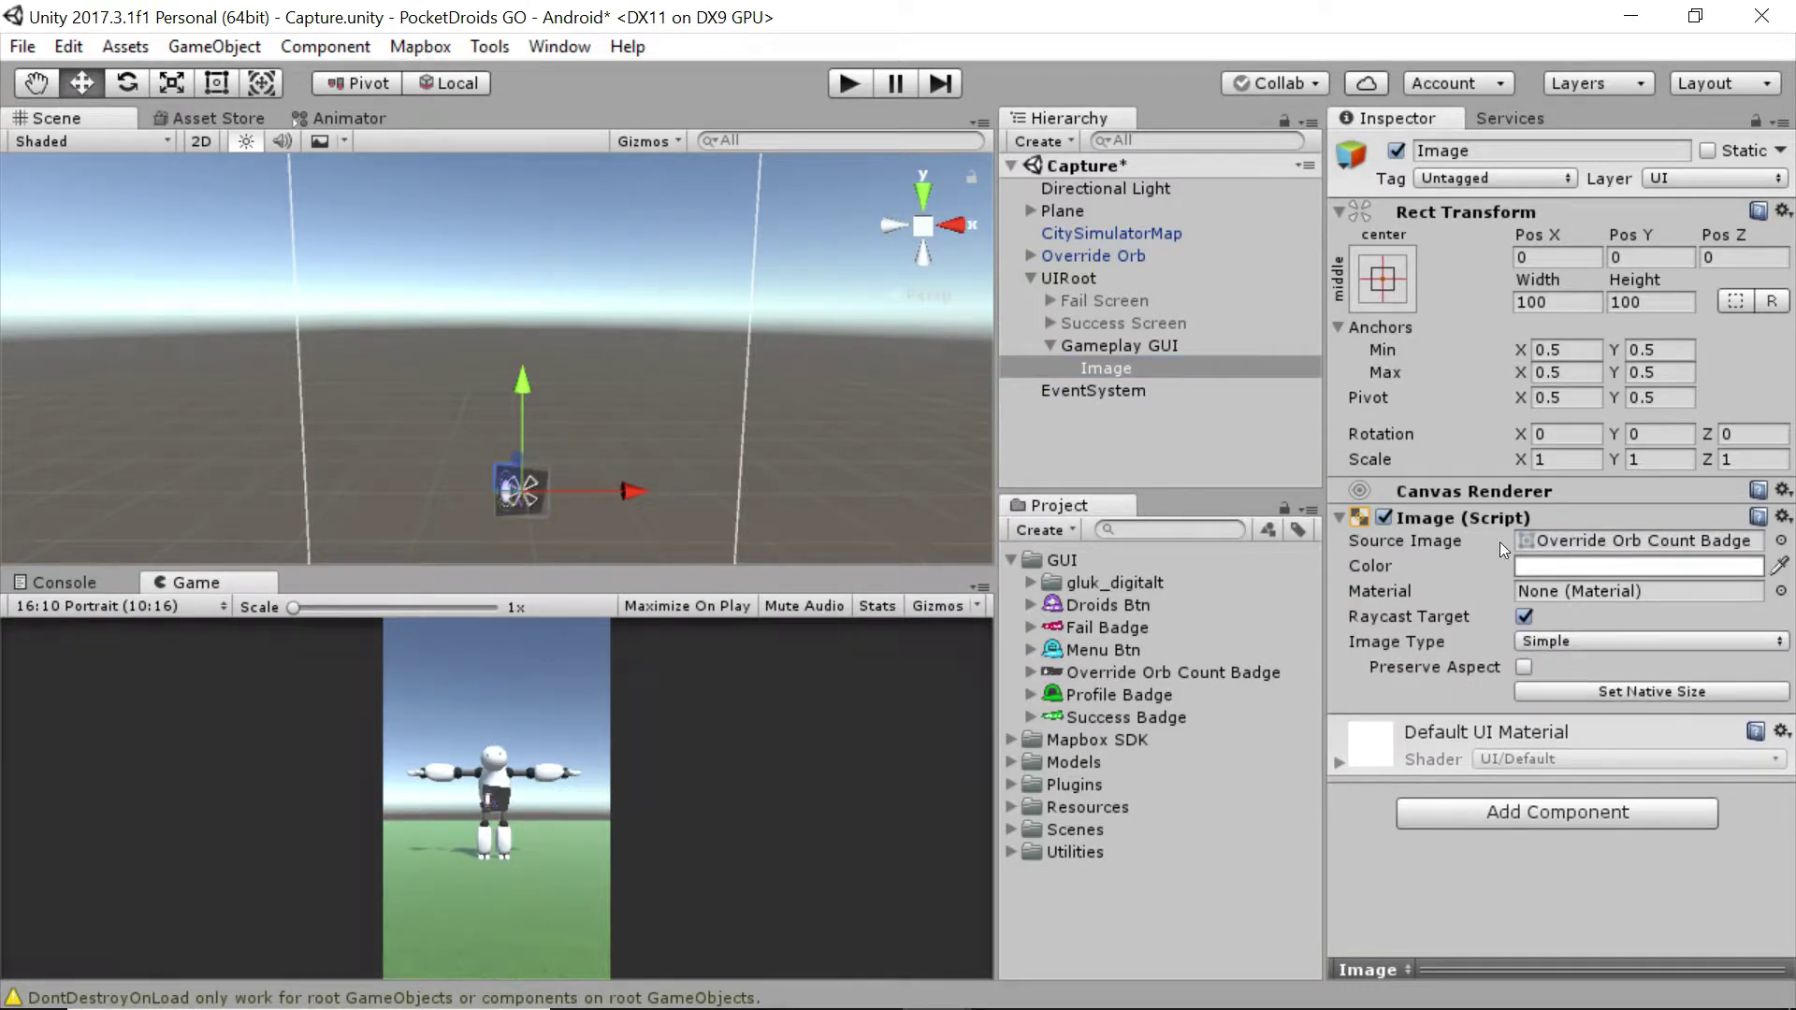
click(1525, 666)
click(1626, 691)
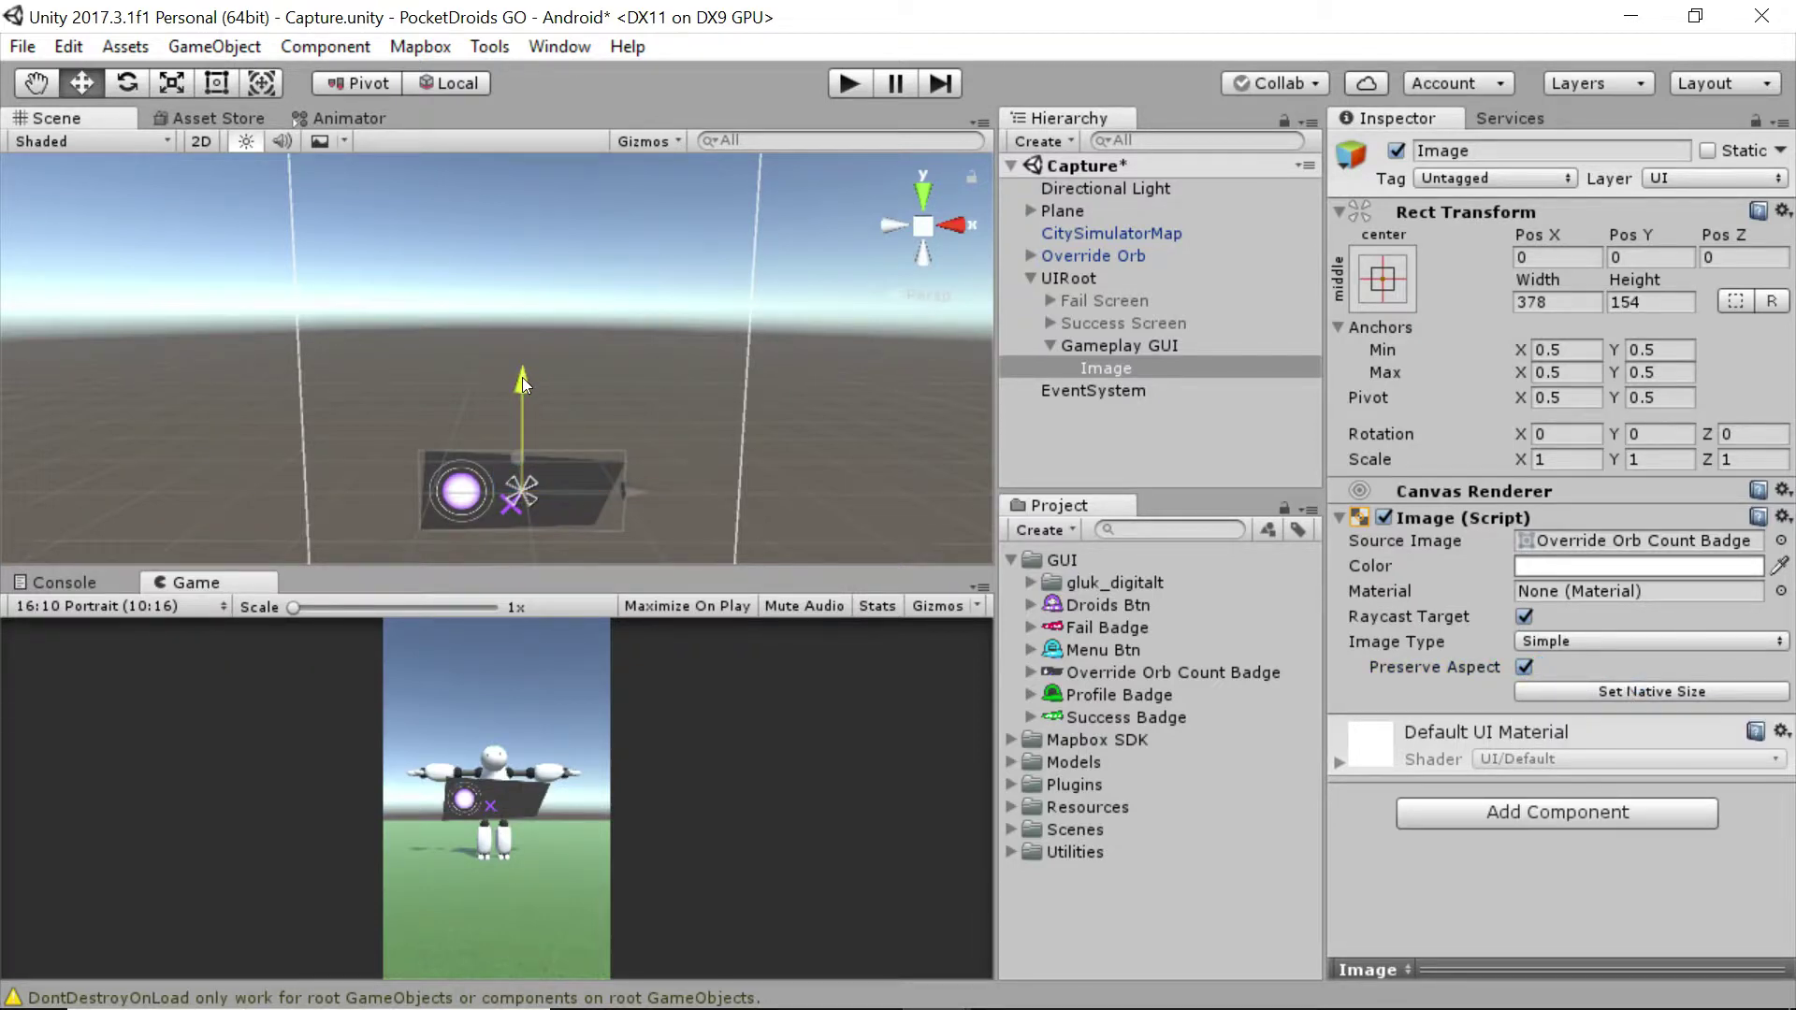
- Move the orb count badge image to the canvas's upper-left area, at about X -157, Y 499
drag(522, 378, 514, 154)
scroll(512, 192, down, 2)
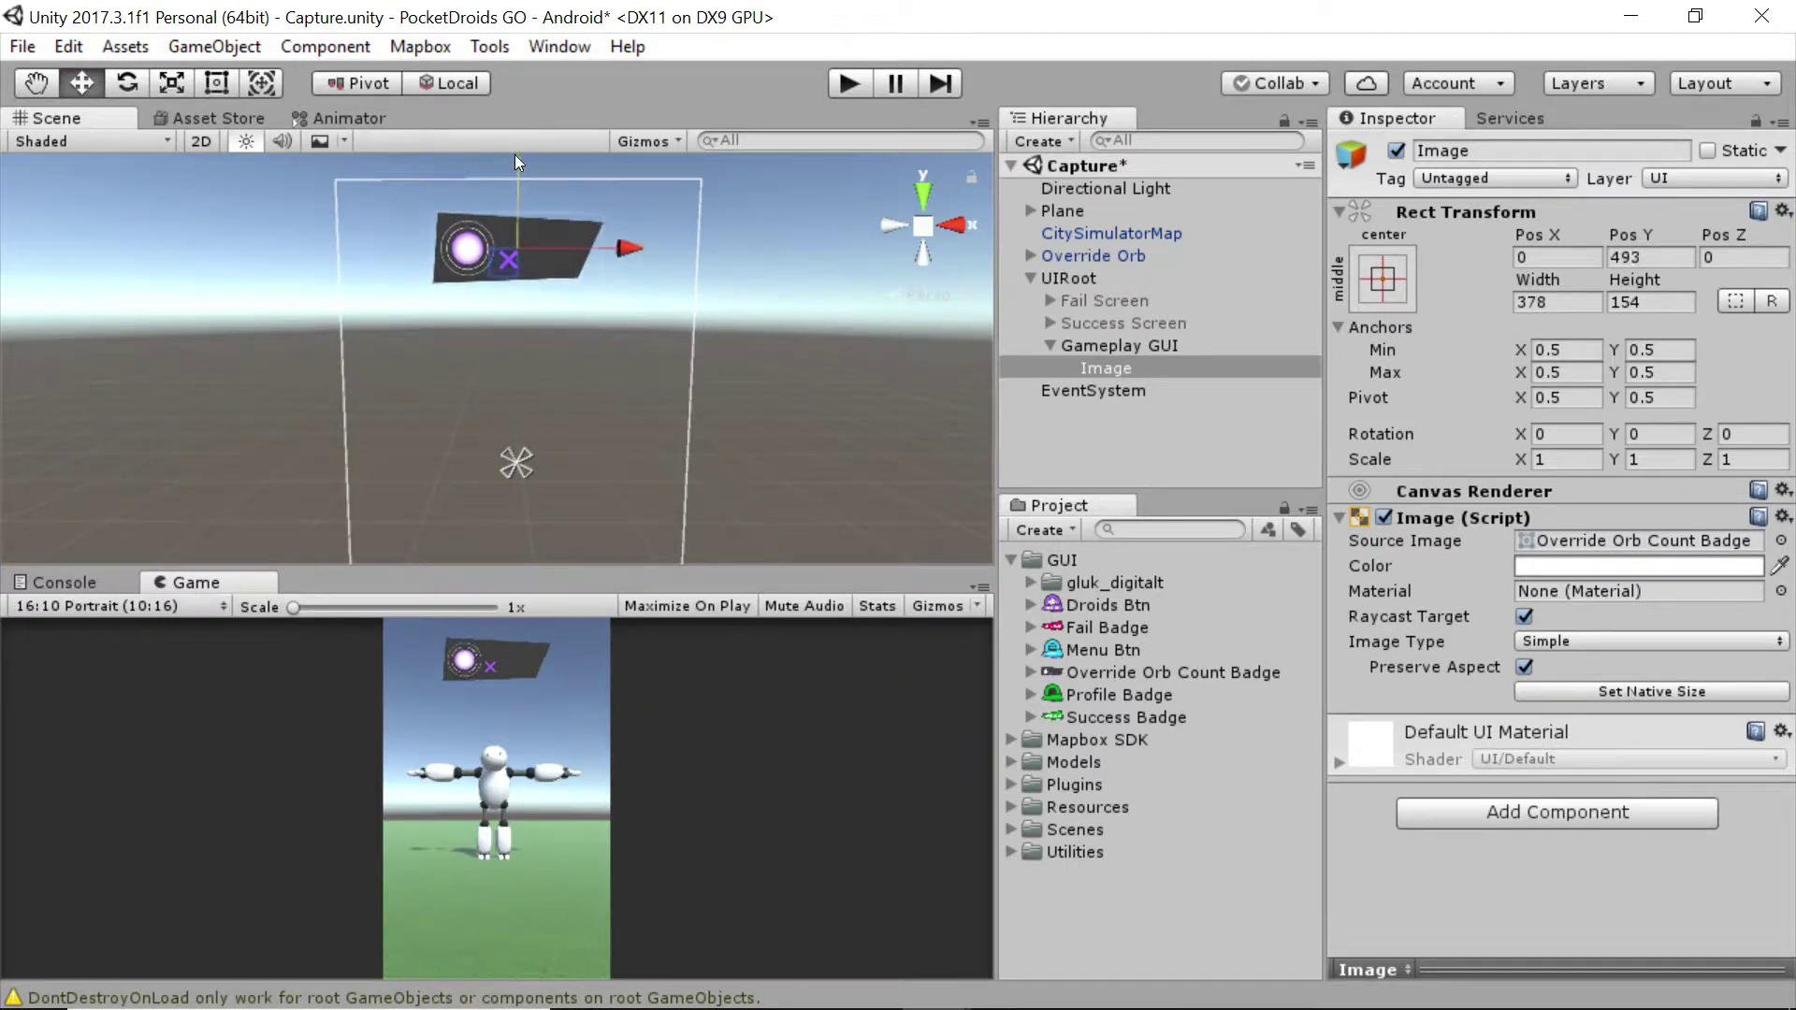
drag(625, 248, 554, 271)
drag(443, 192, 445, 189)
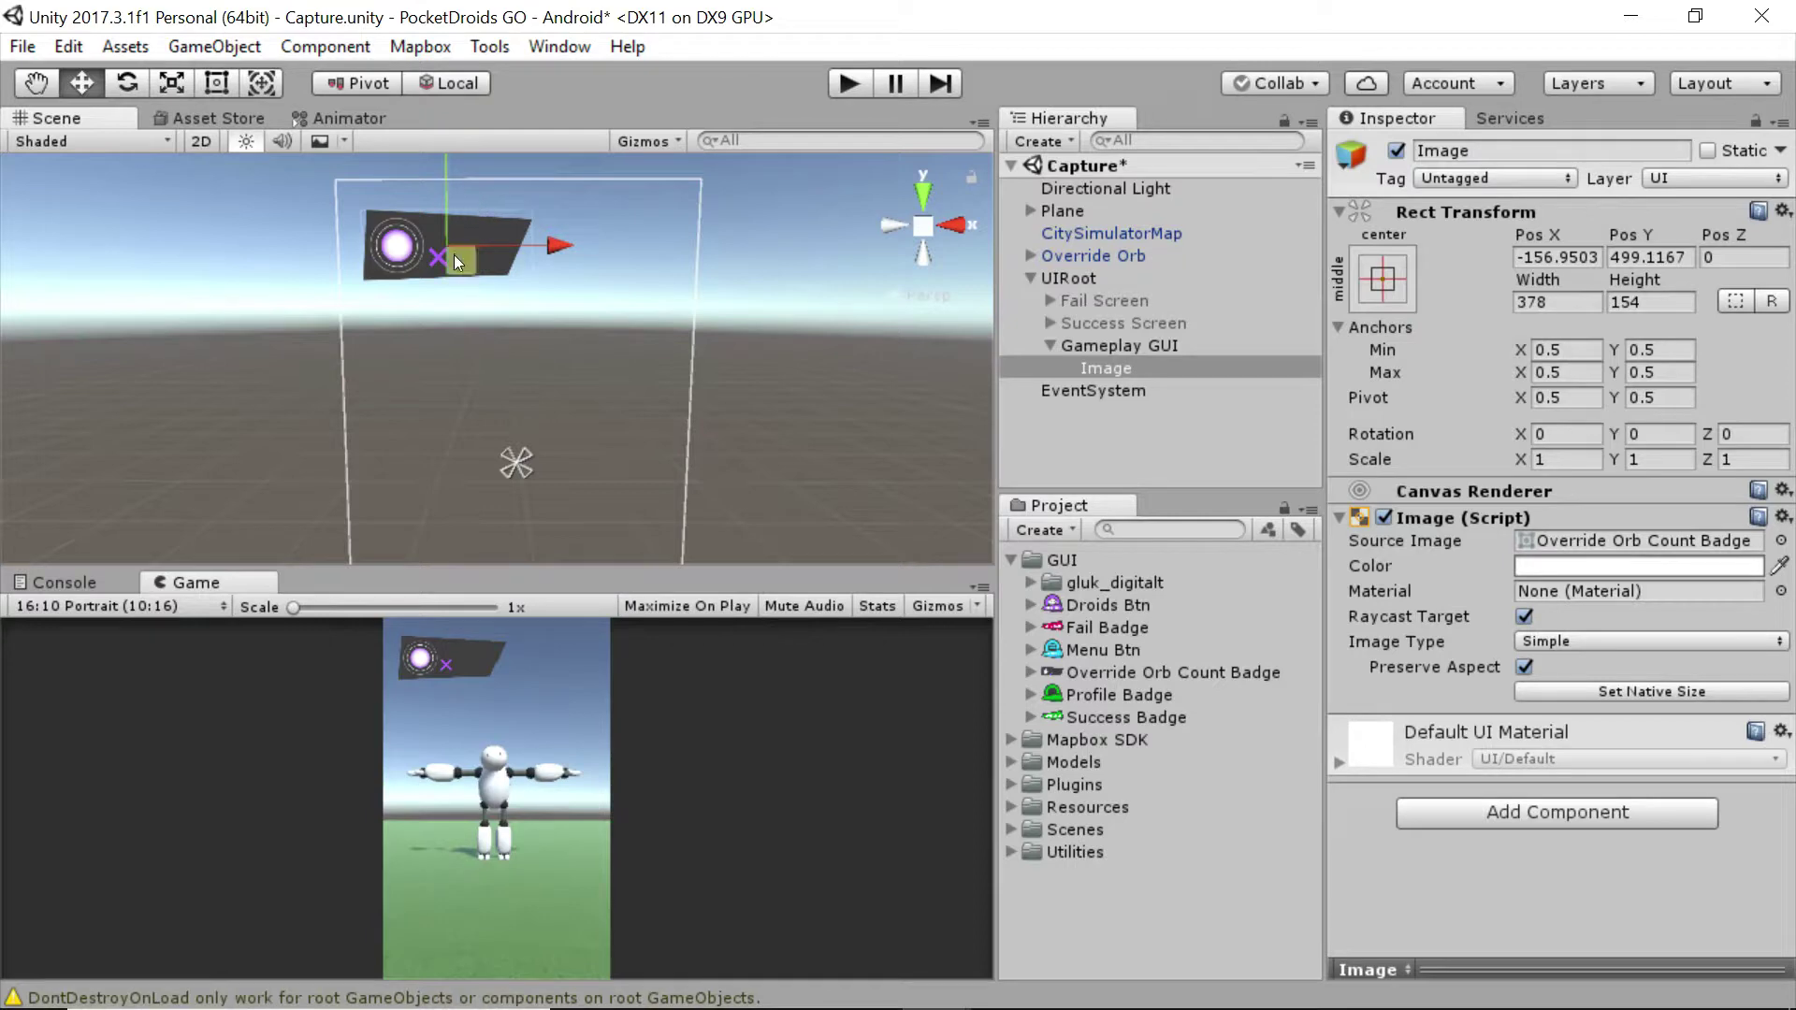
- Scale the orb count badge image uniformly to 1.35 on the X, Y and Z axes
key(r)
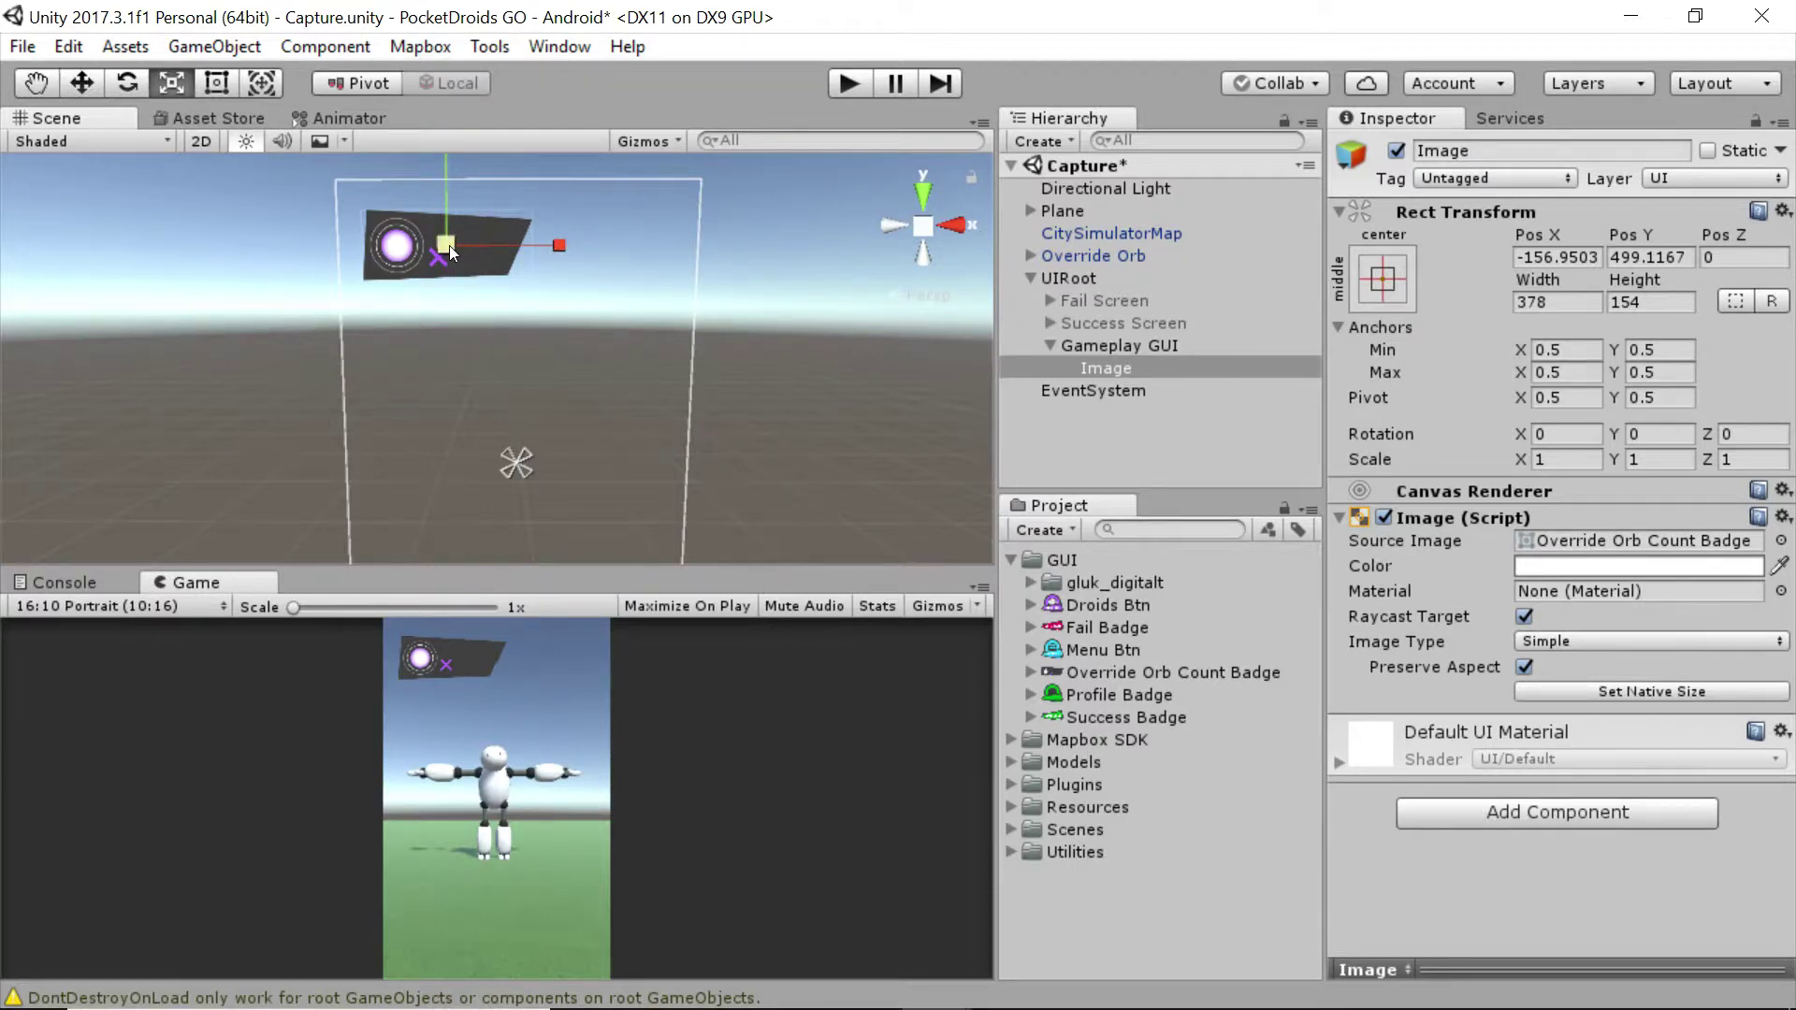
drag(449, 245, 475, 215)
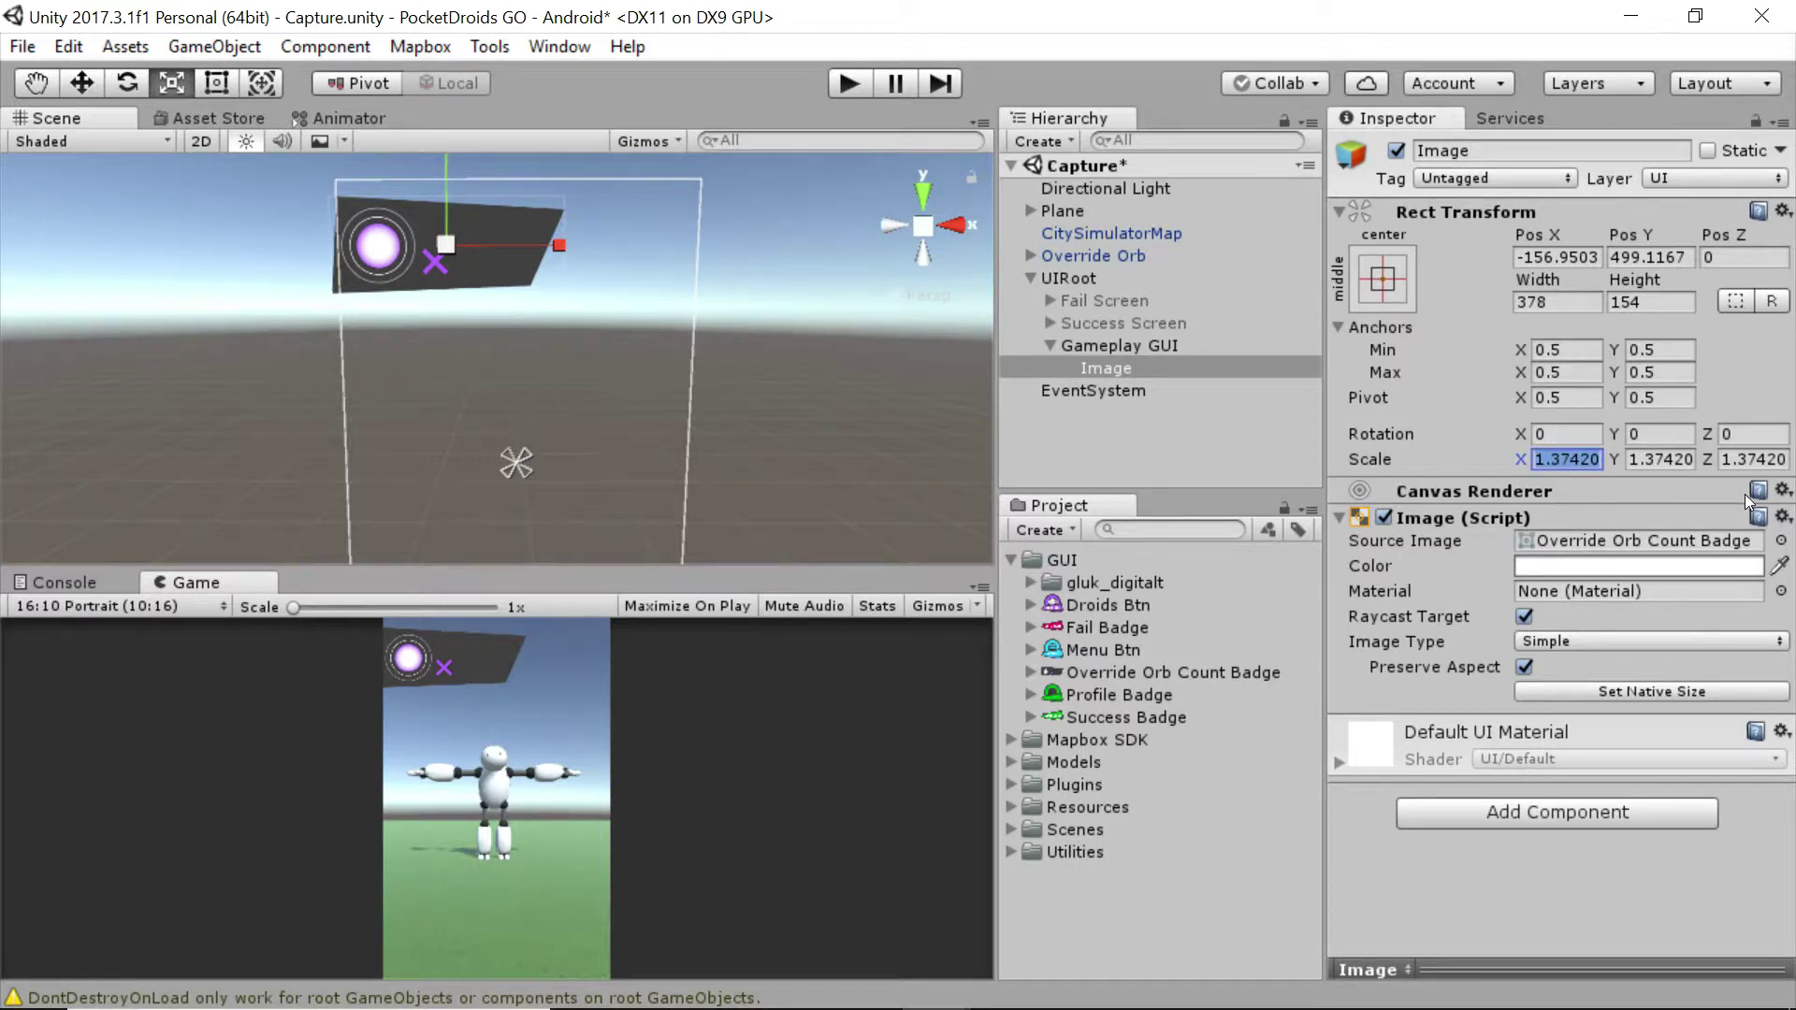
text(1.35)
key(Tab)
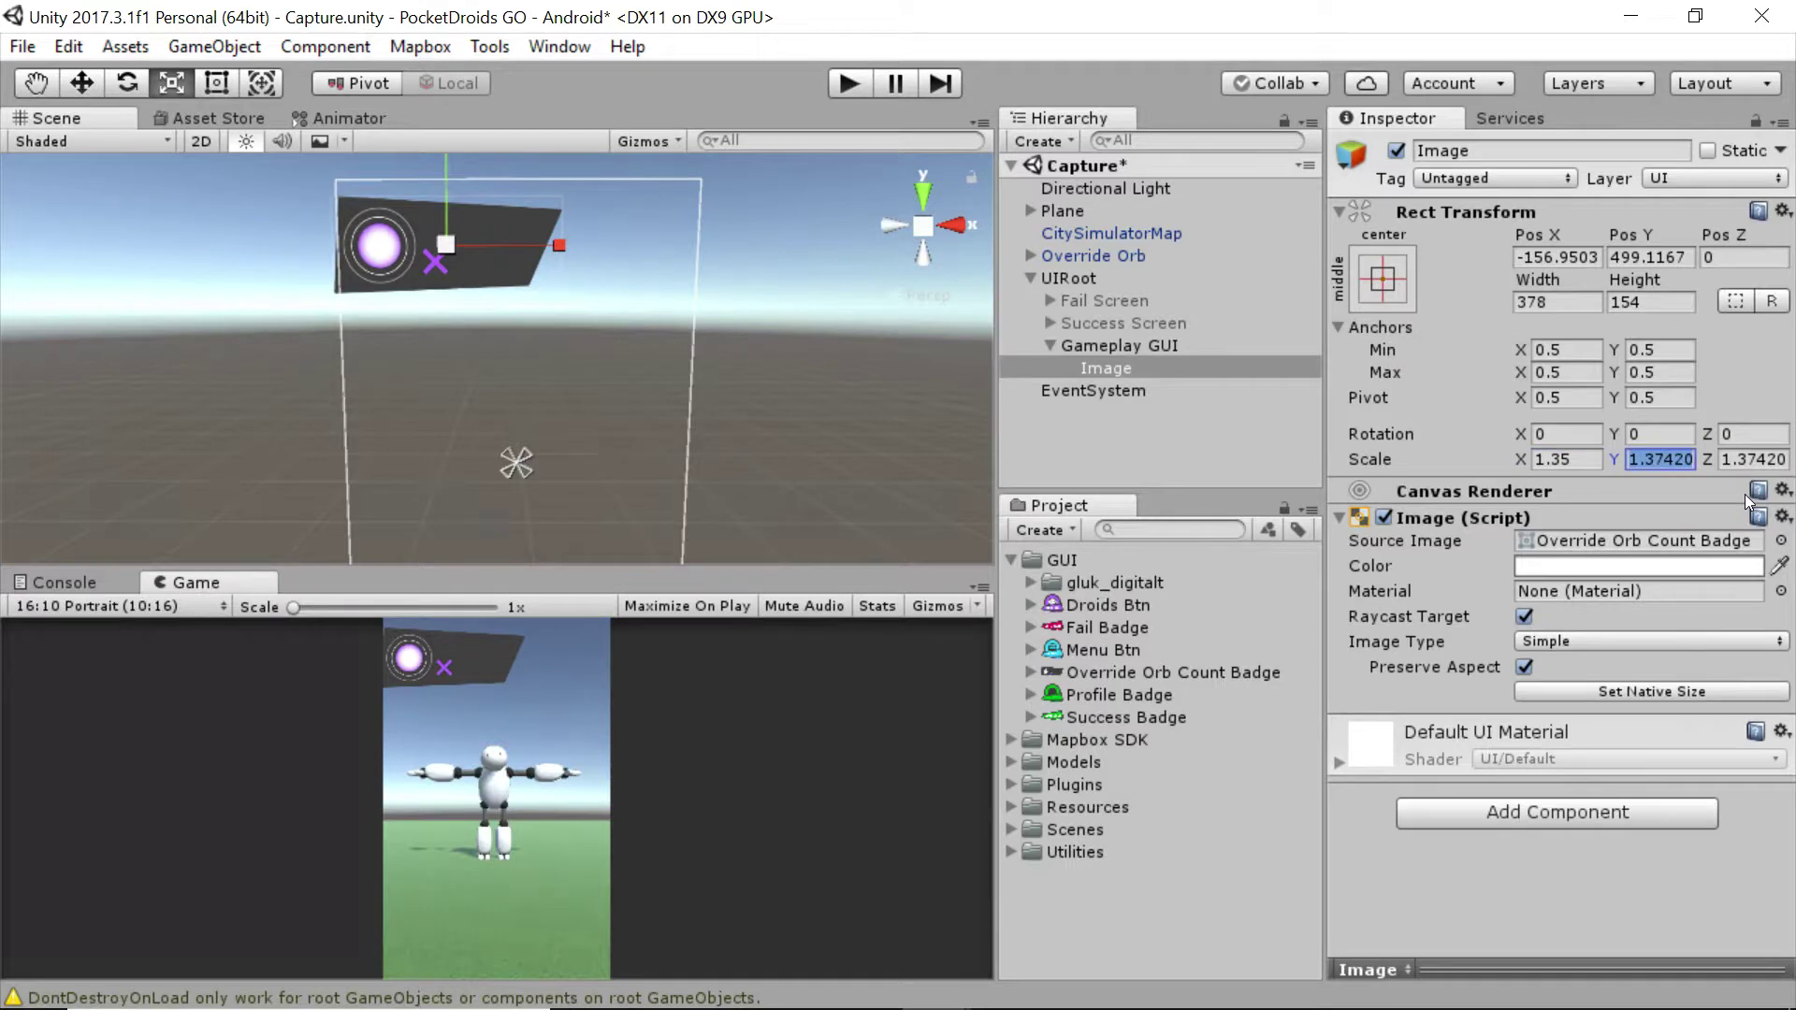
text(1.35)
key(Tab)
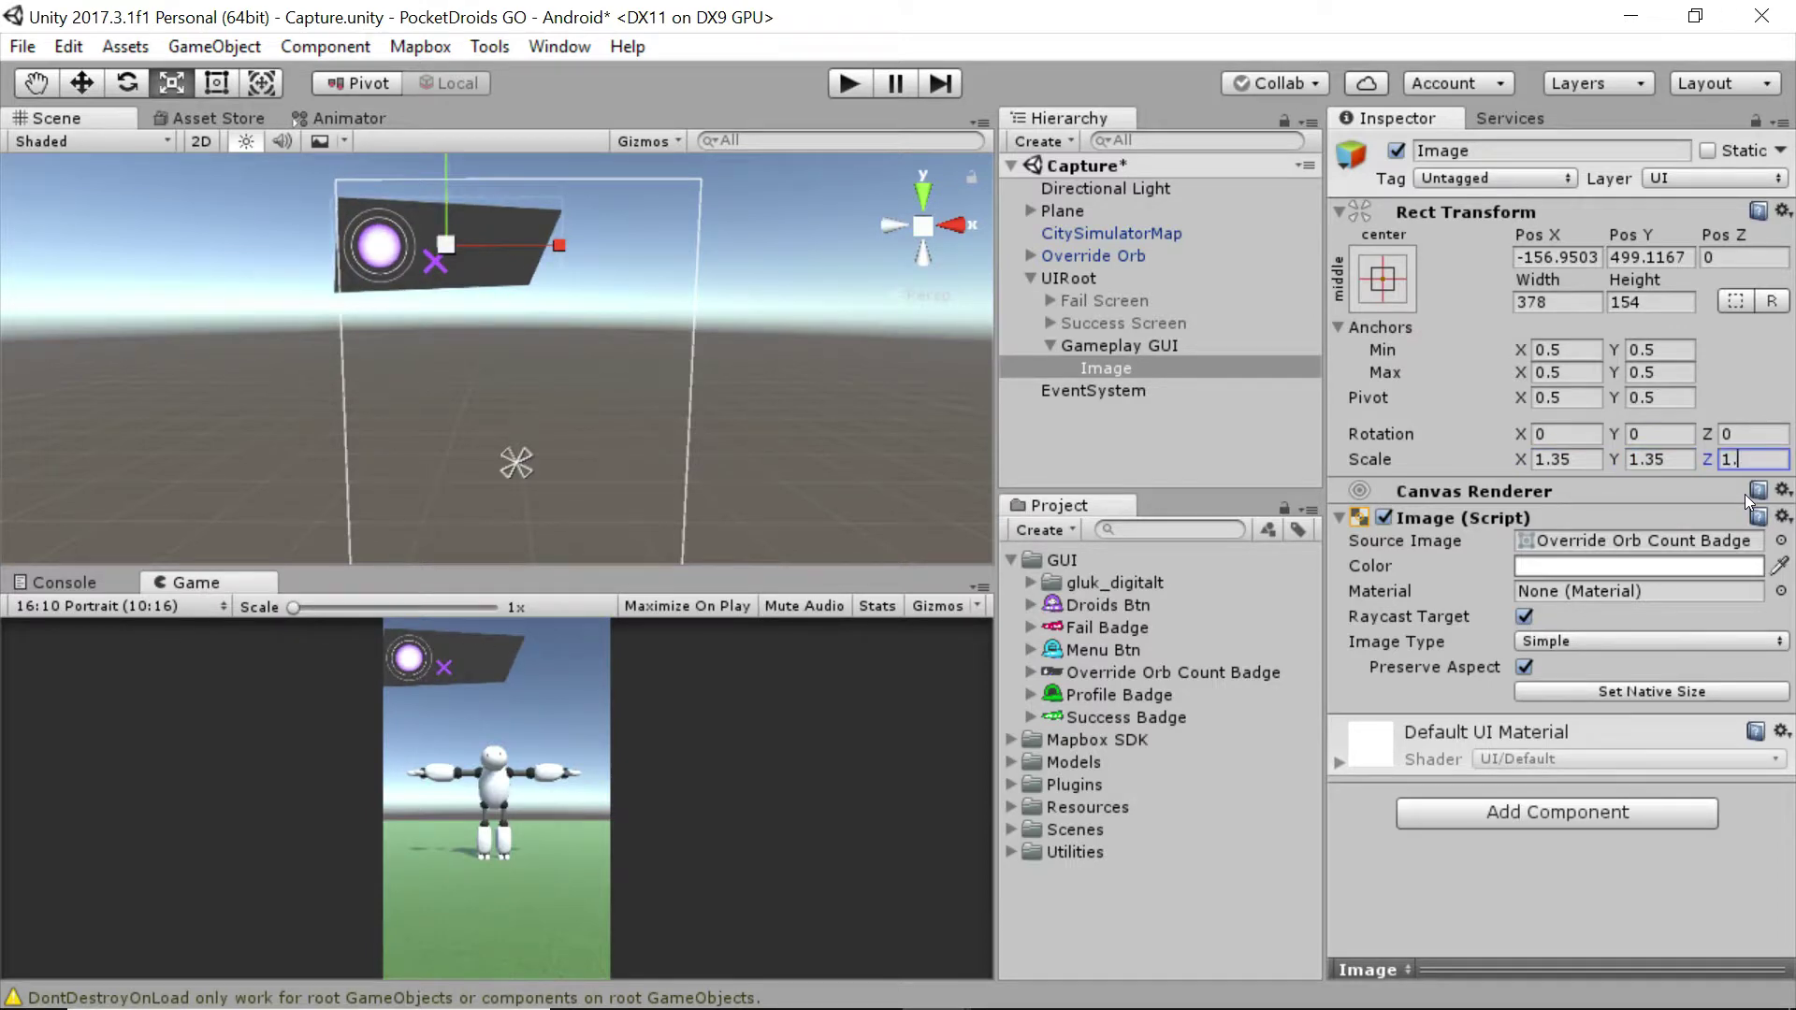
- Reposition the orb count badge inside the canvas's upper-left area, at X -94, Y 465
key(w)
drag(564, 262, 584, 263)
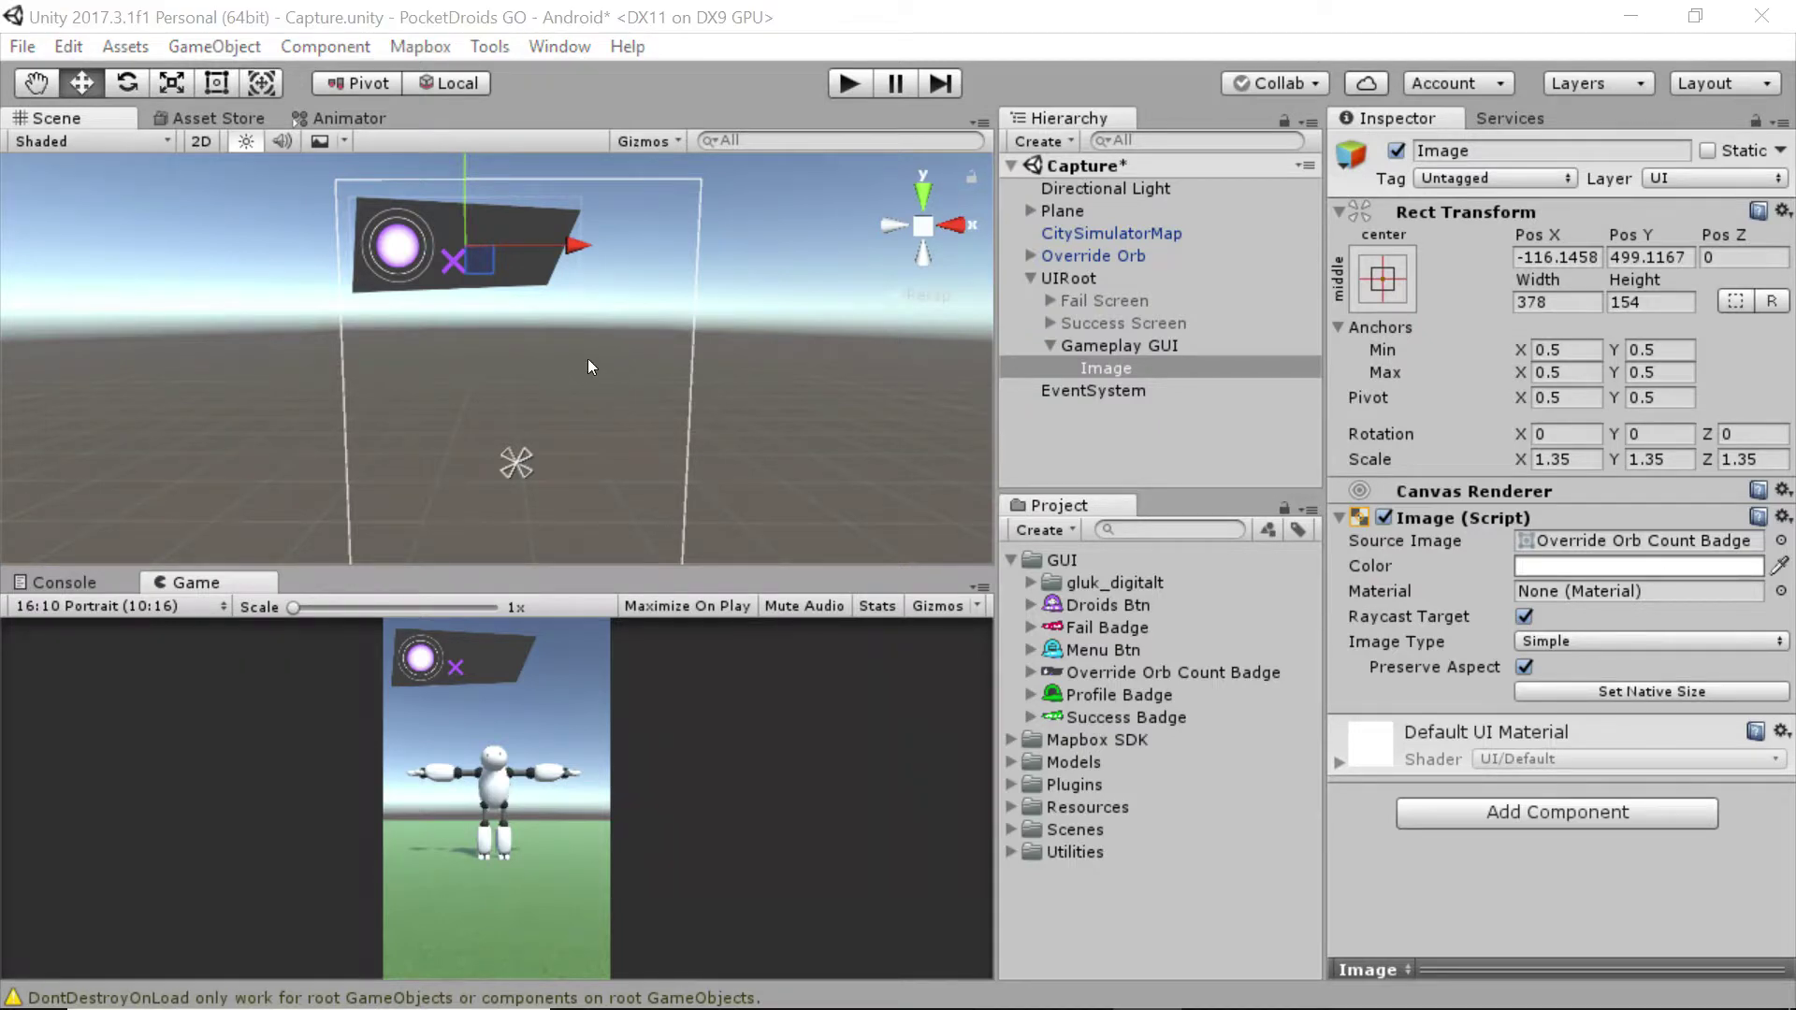
drag(466, 176, 463, 195)
drag(559, 252, 576, 254)
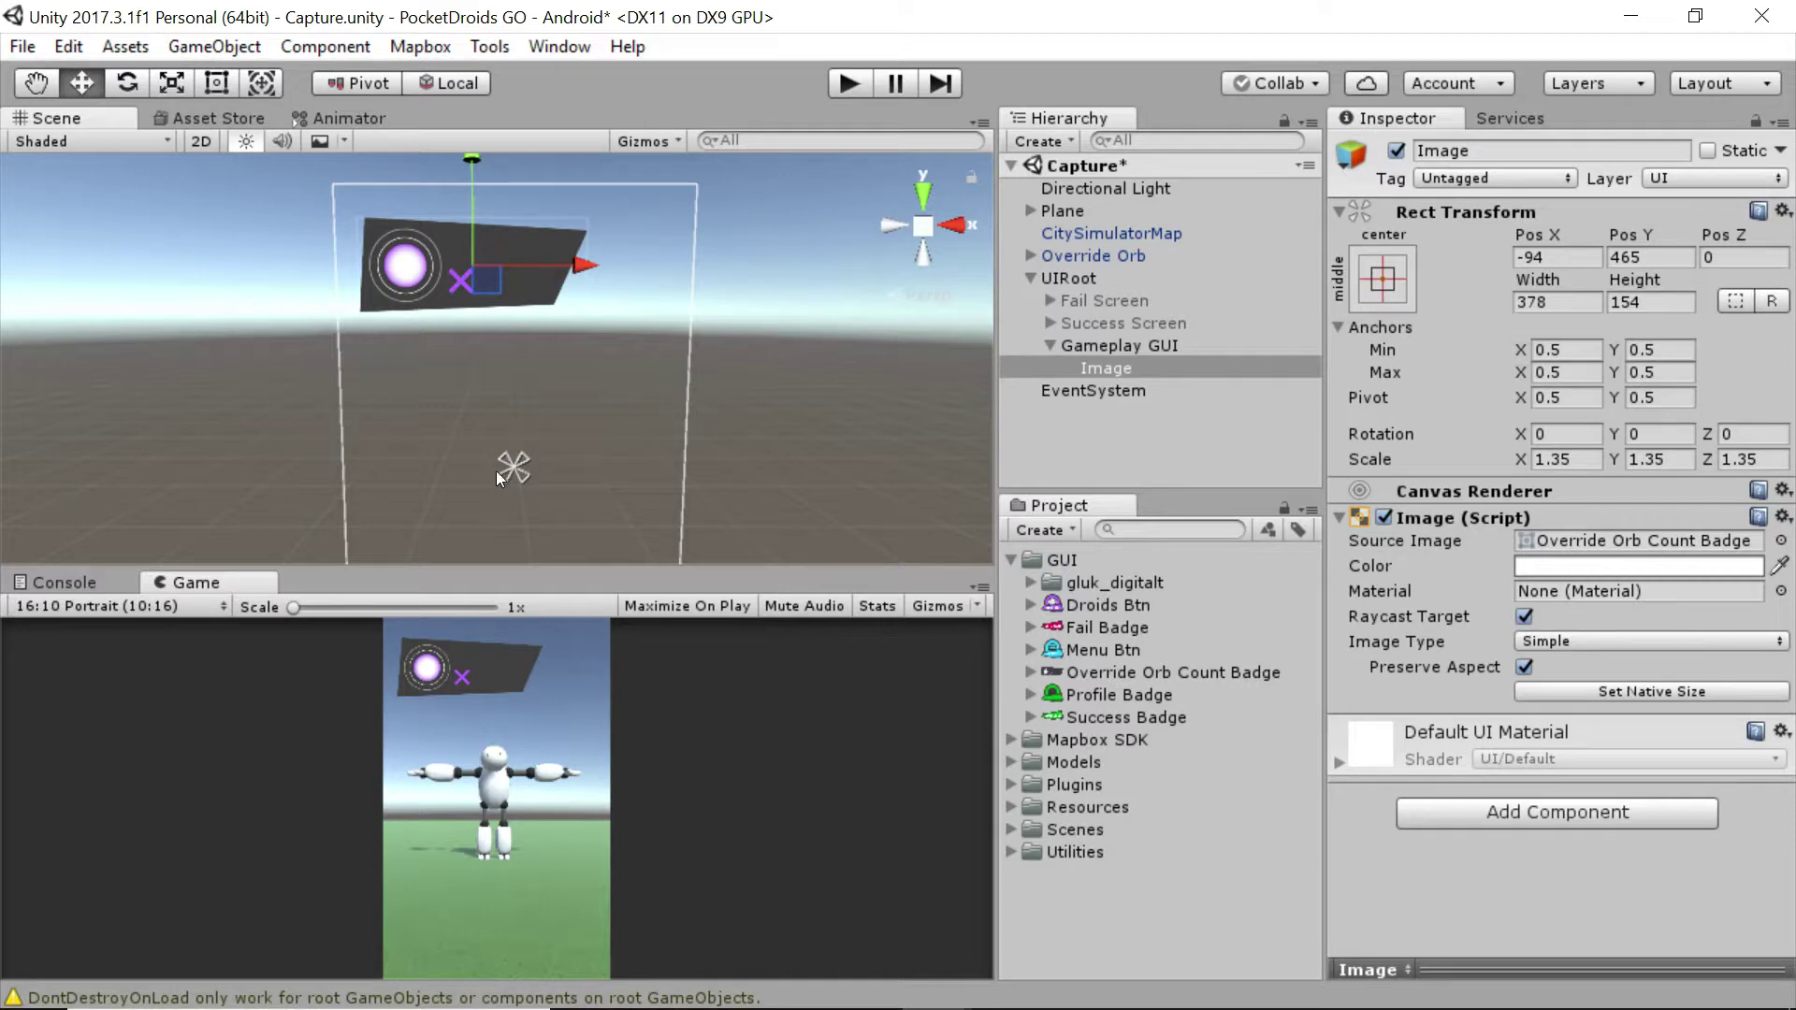
- Gather the badge's anchors at the canvas's upper-left corner, from about X 0, Y 0.943 to X 0.068, Y 1
drag(496, 469, 354, 205)
drag(527, 204, 599, 200)
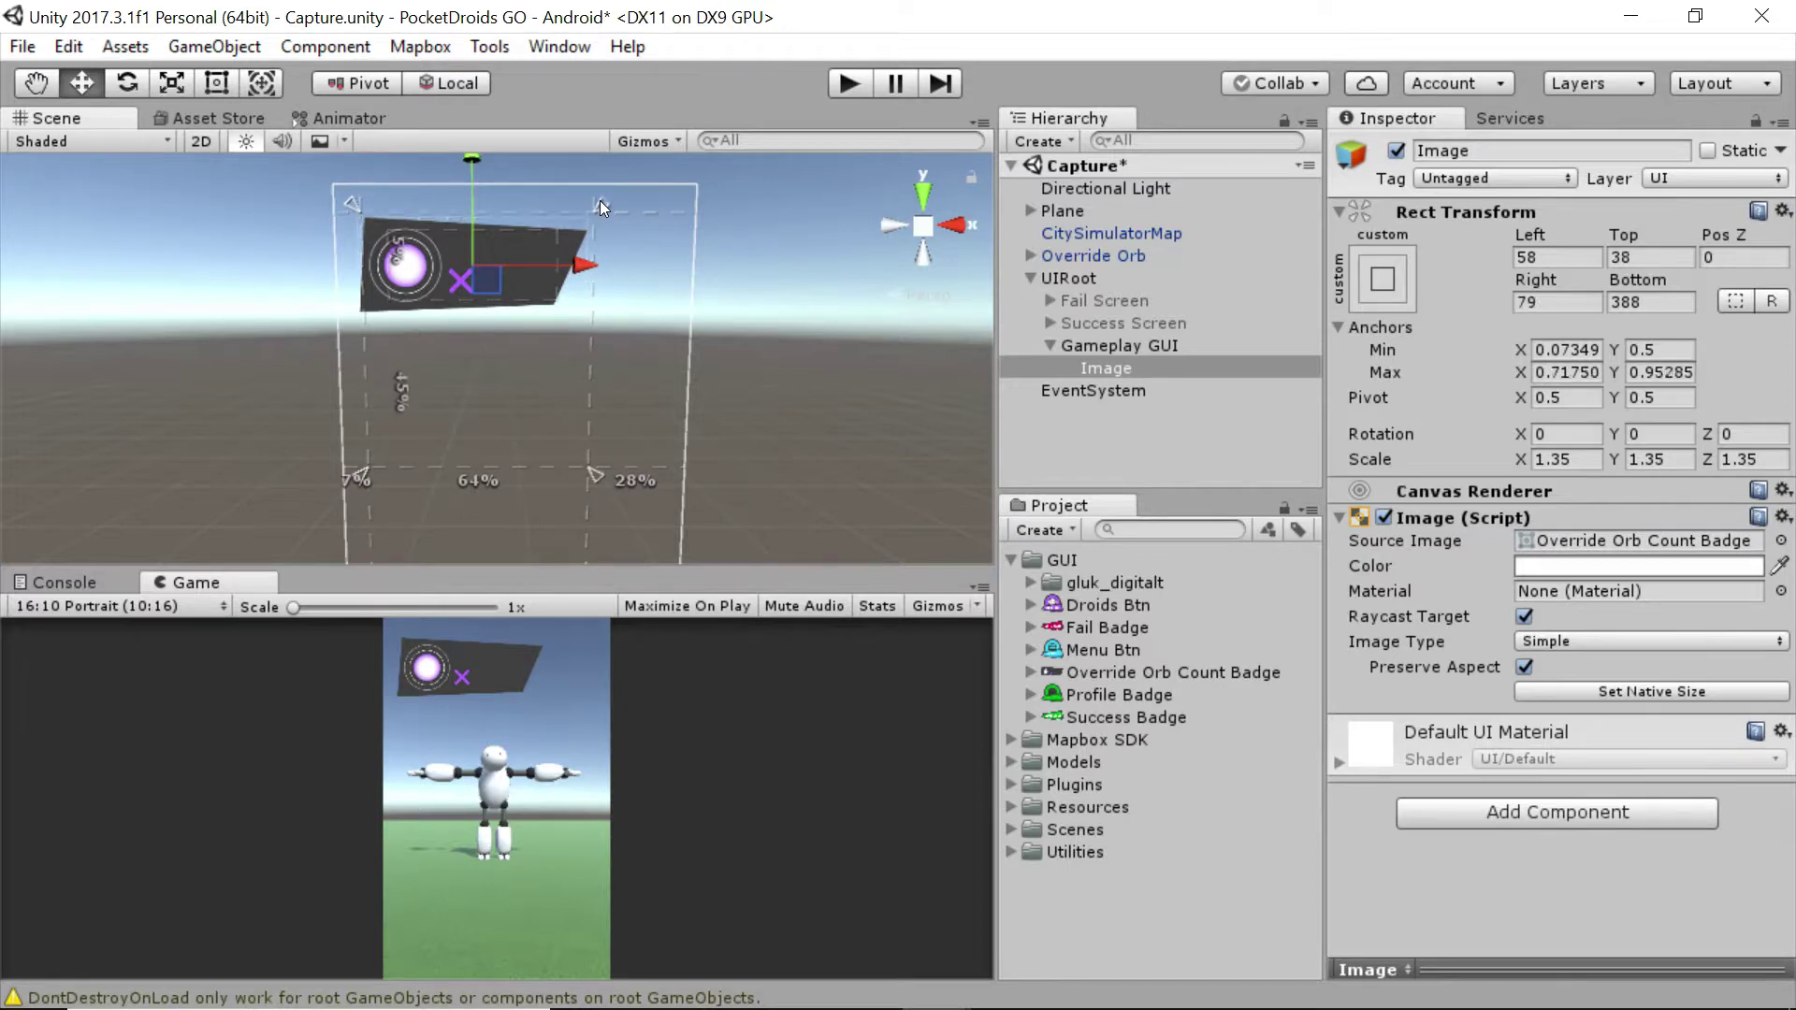
drag(597, 474, 604, 318)
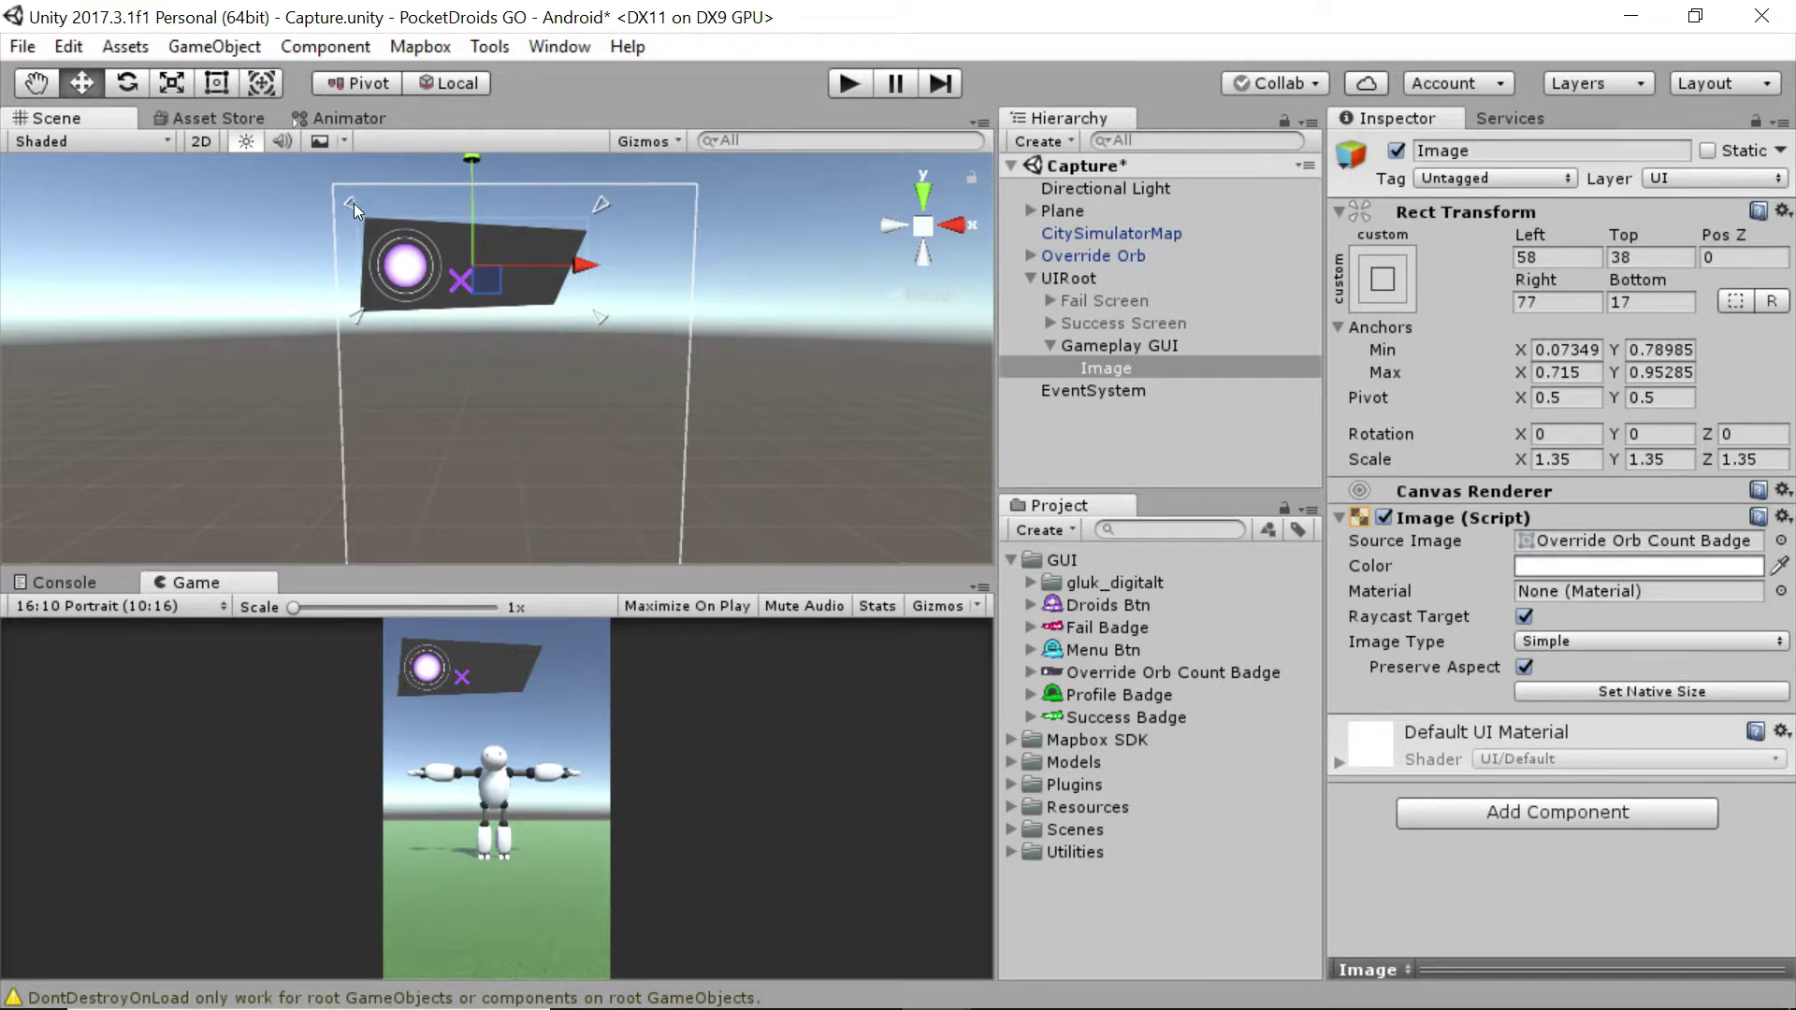
drag(354, 204, 301, 168)
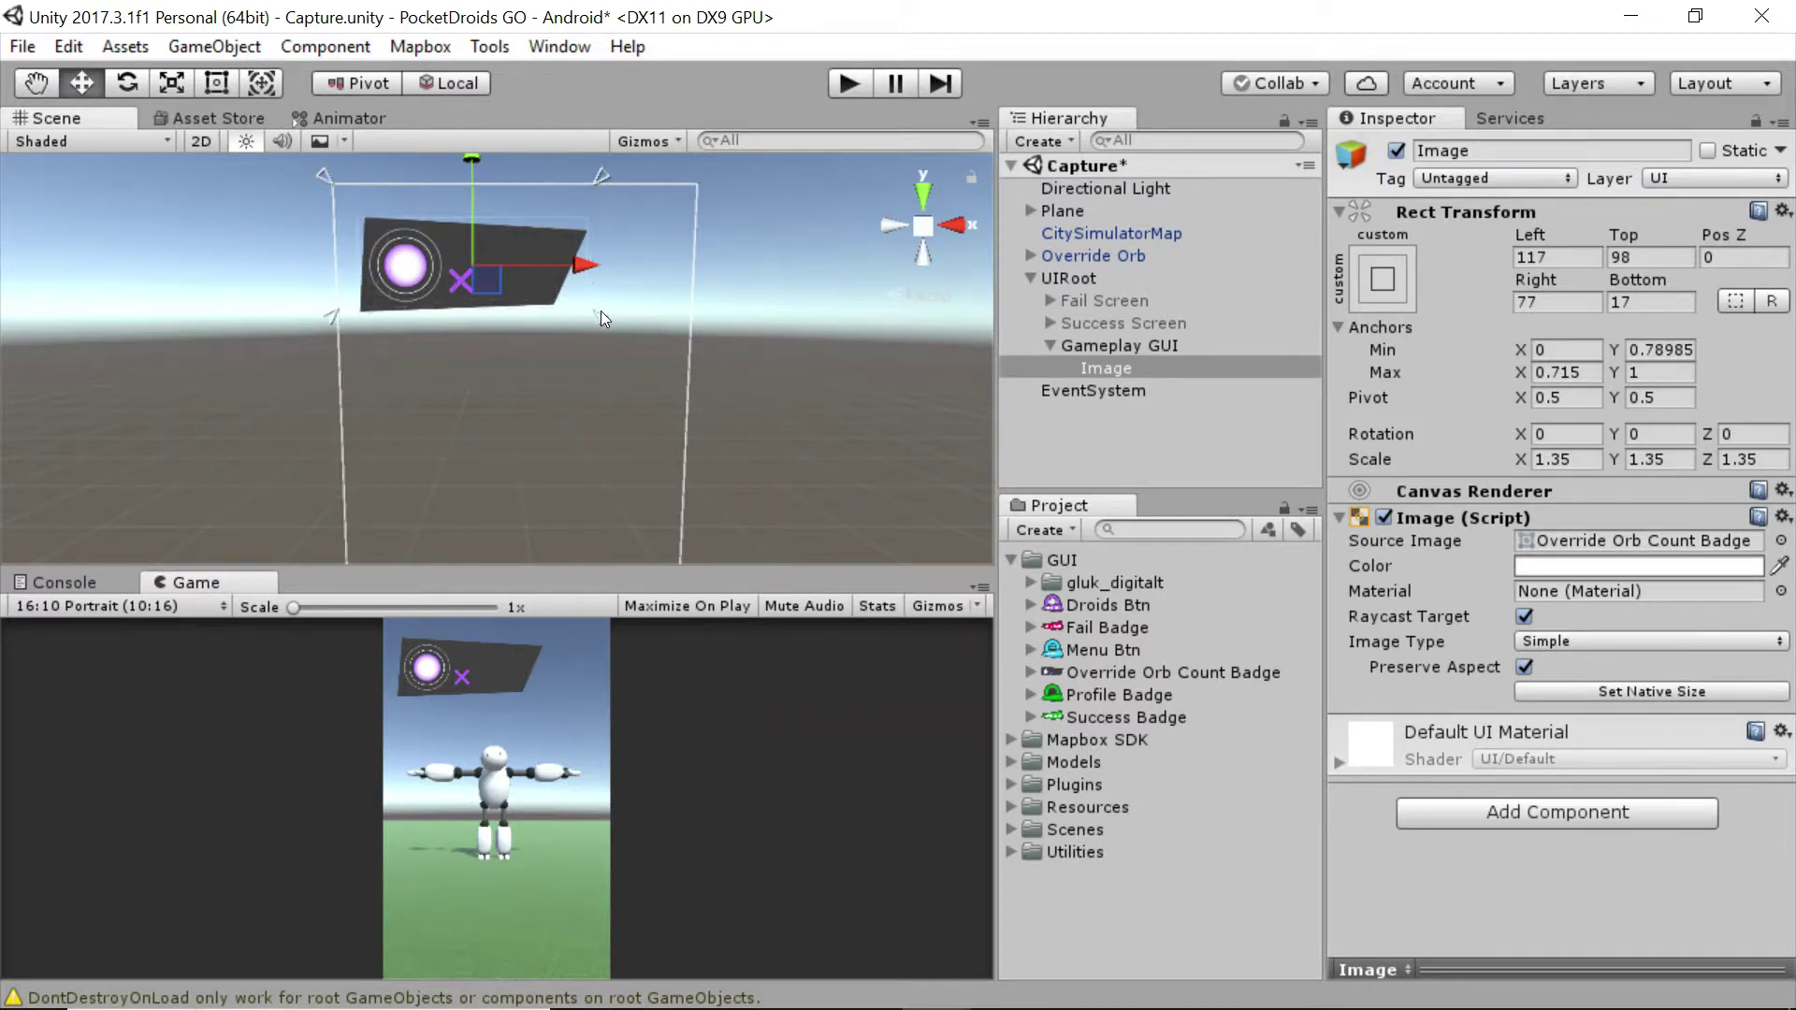
drag(600, 312, 372, 227)
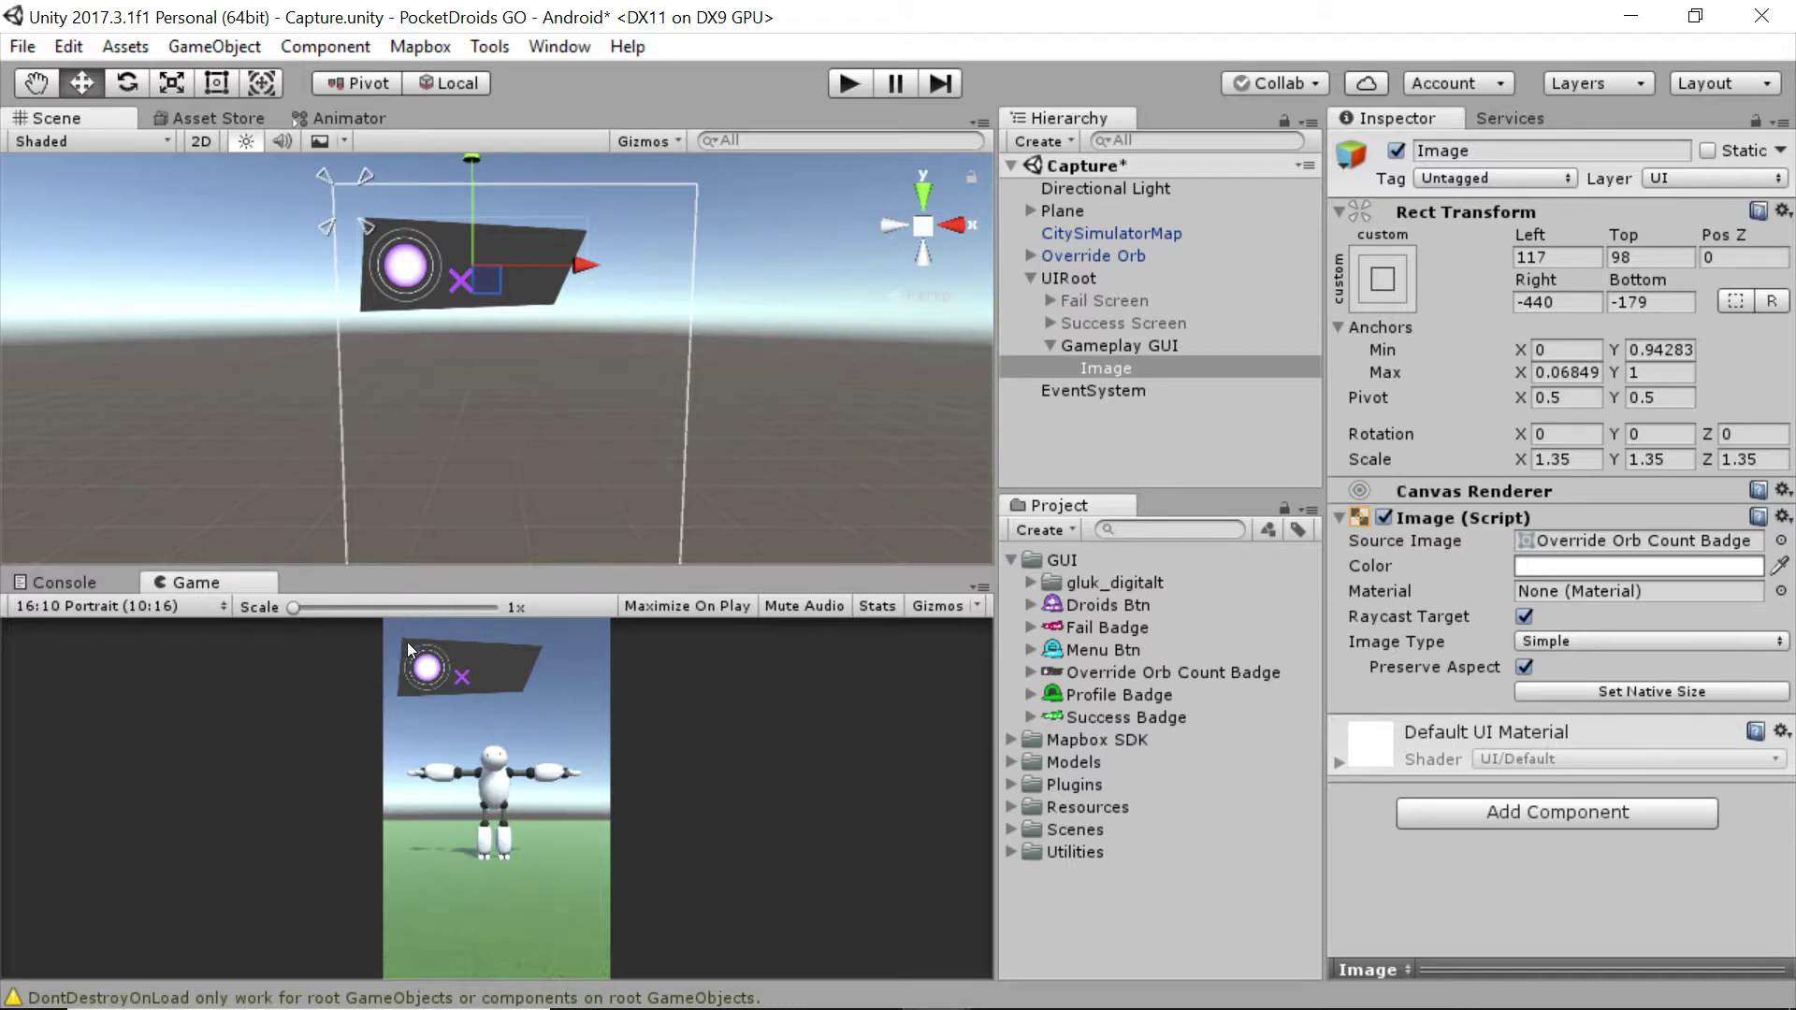
- Check the badge's placement in HVGA, WVGA, FWVGA, WXGA and 3:2 portrait, 3:2 landscape and a resized 16:10 Portrait Game view
click(194, 606)
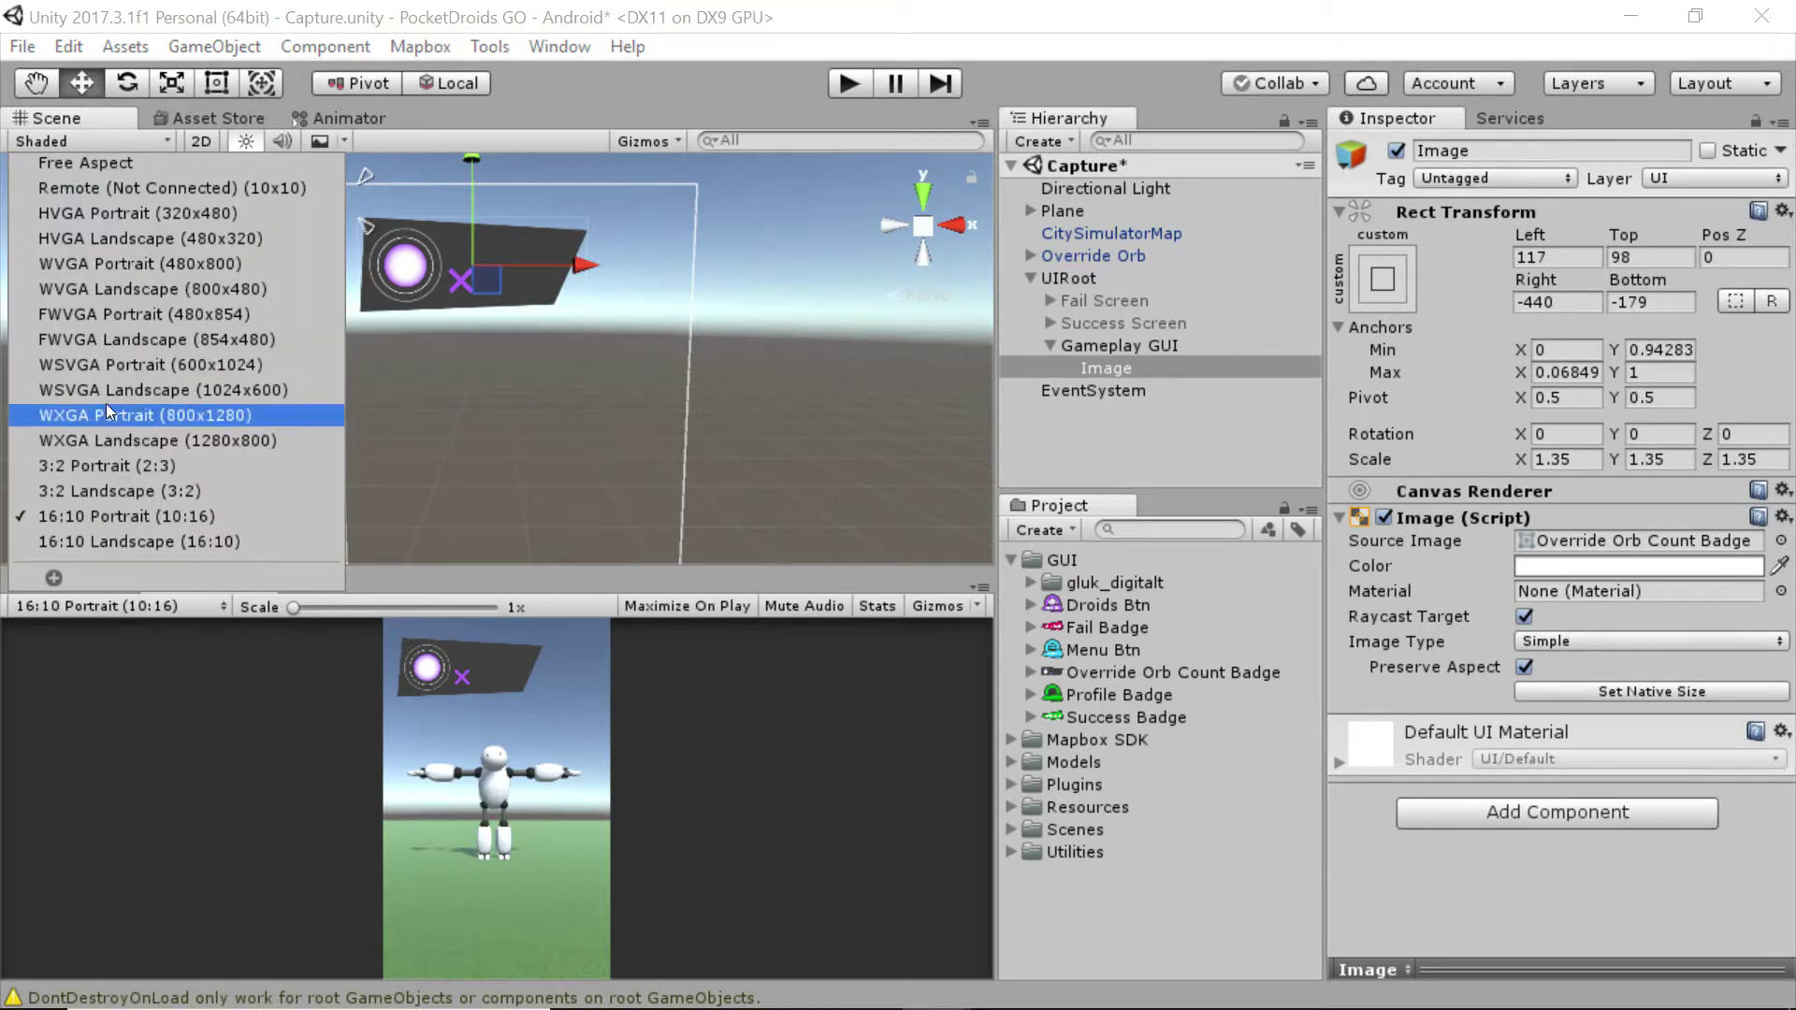
click(148, 215)
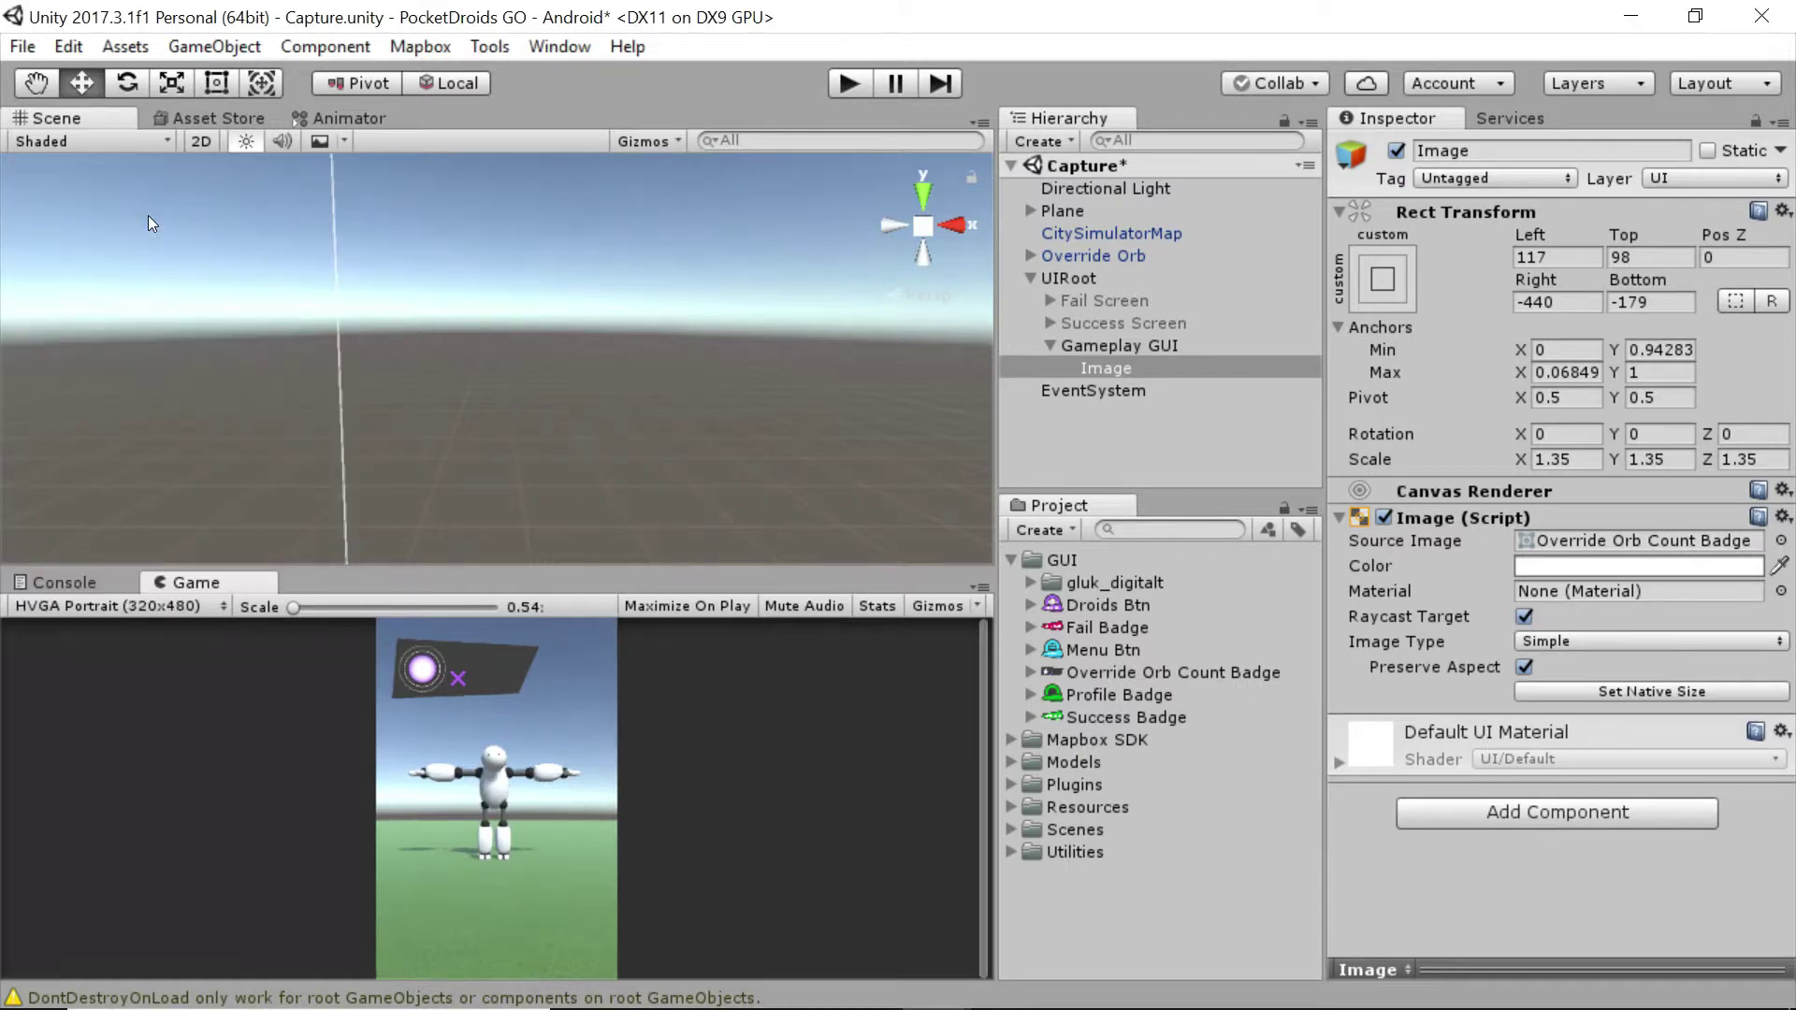
click(131, 606)
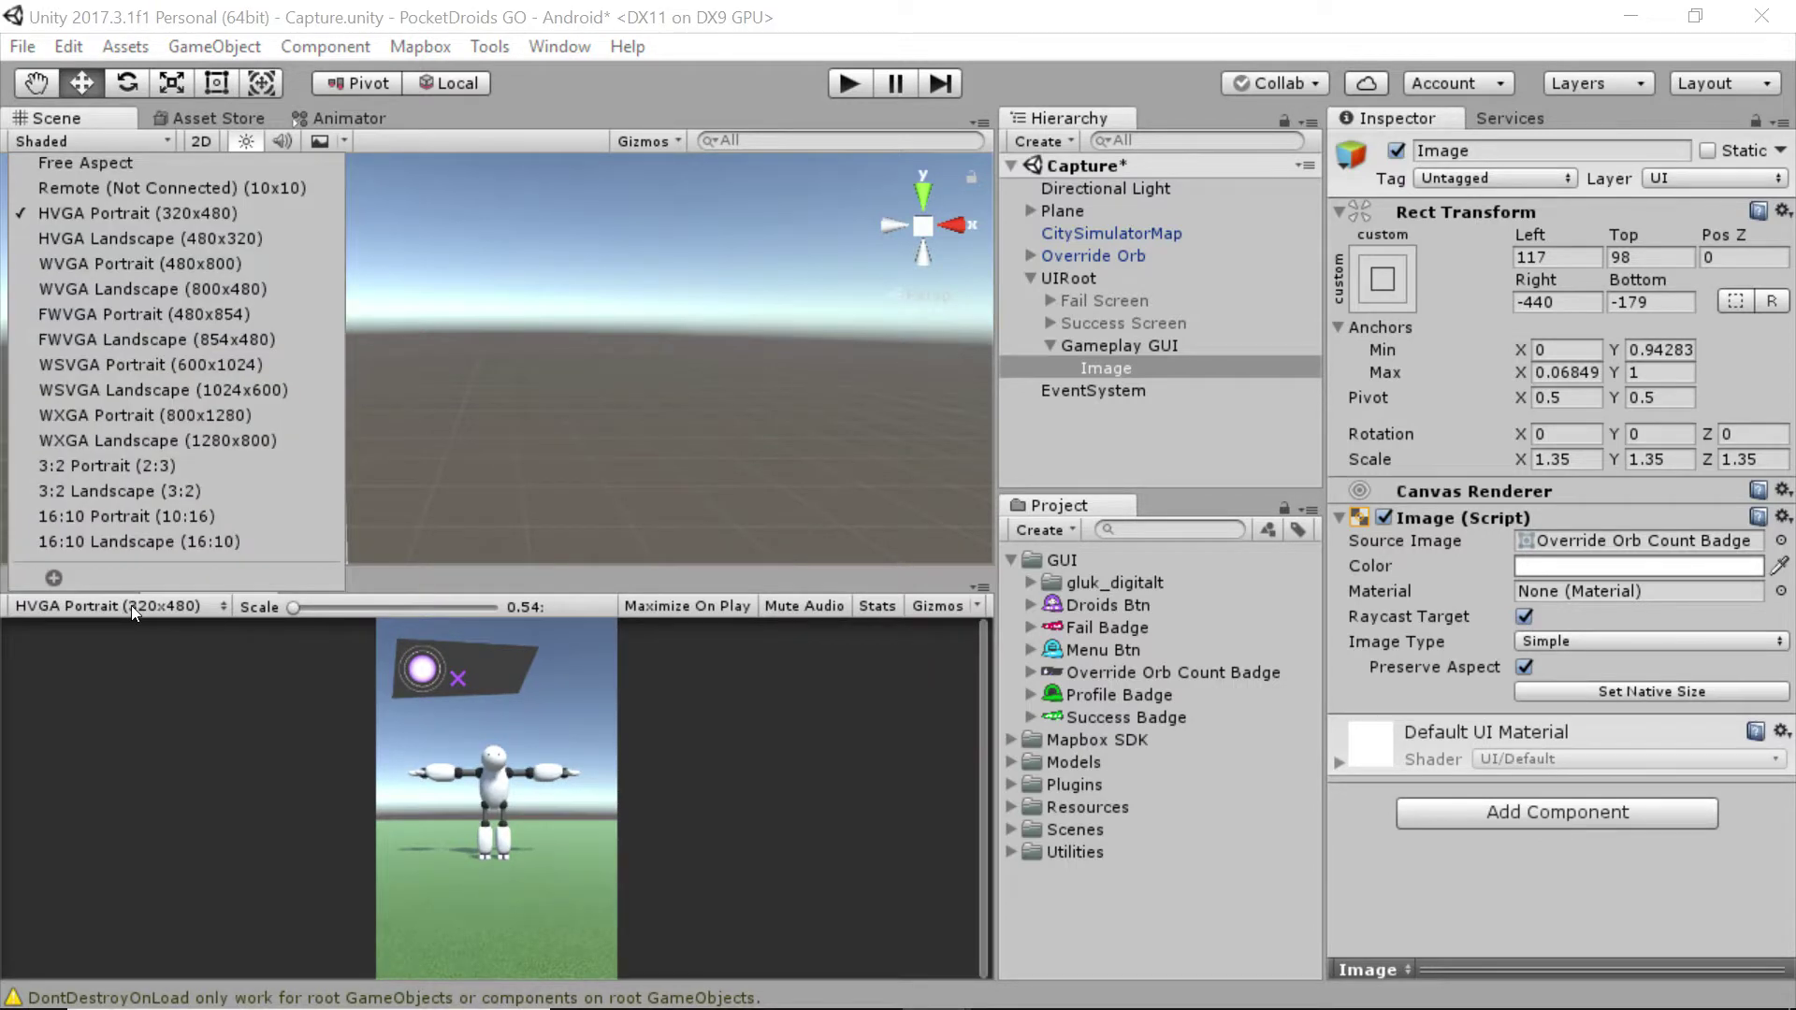
click(154, 264)
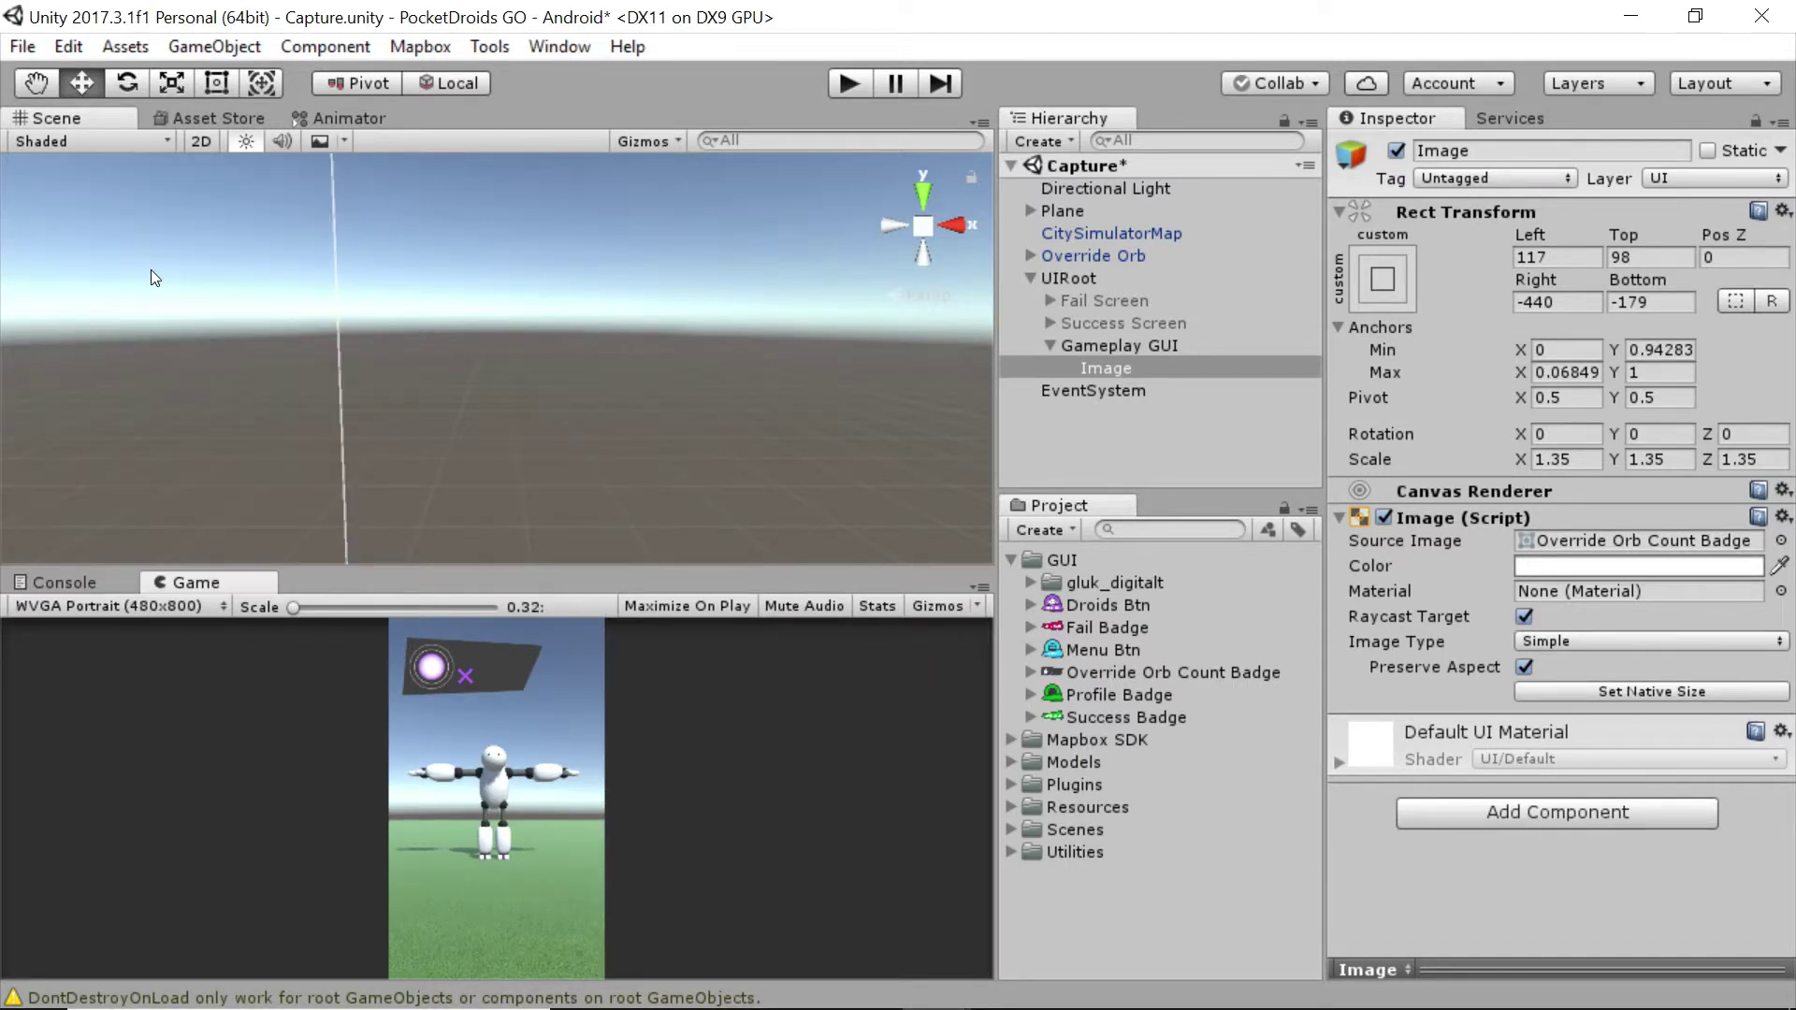
click(160, 602)
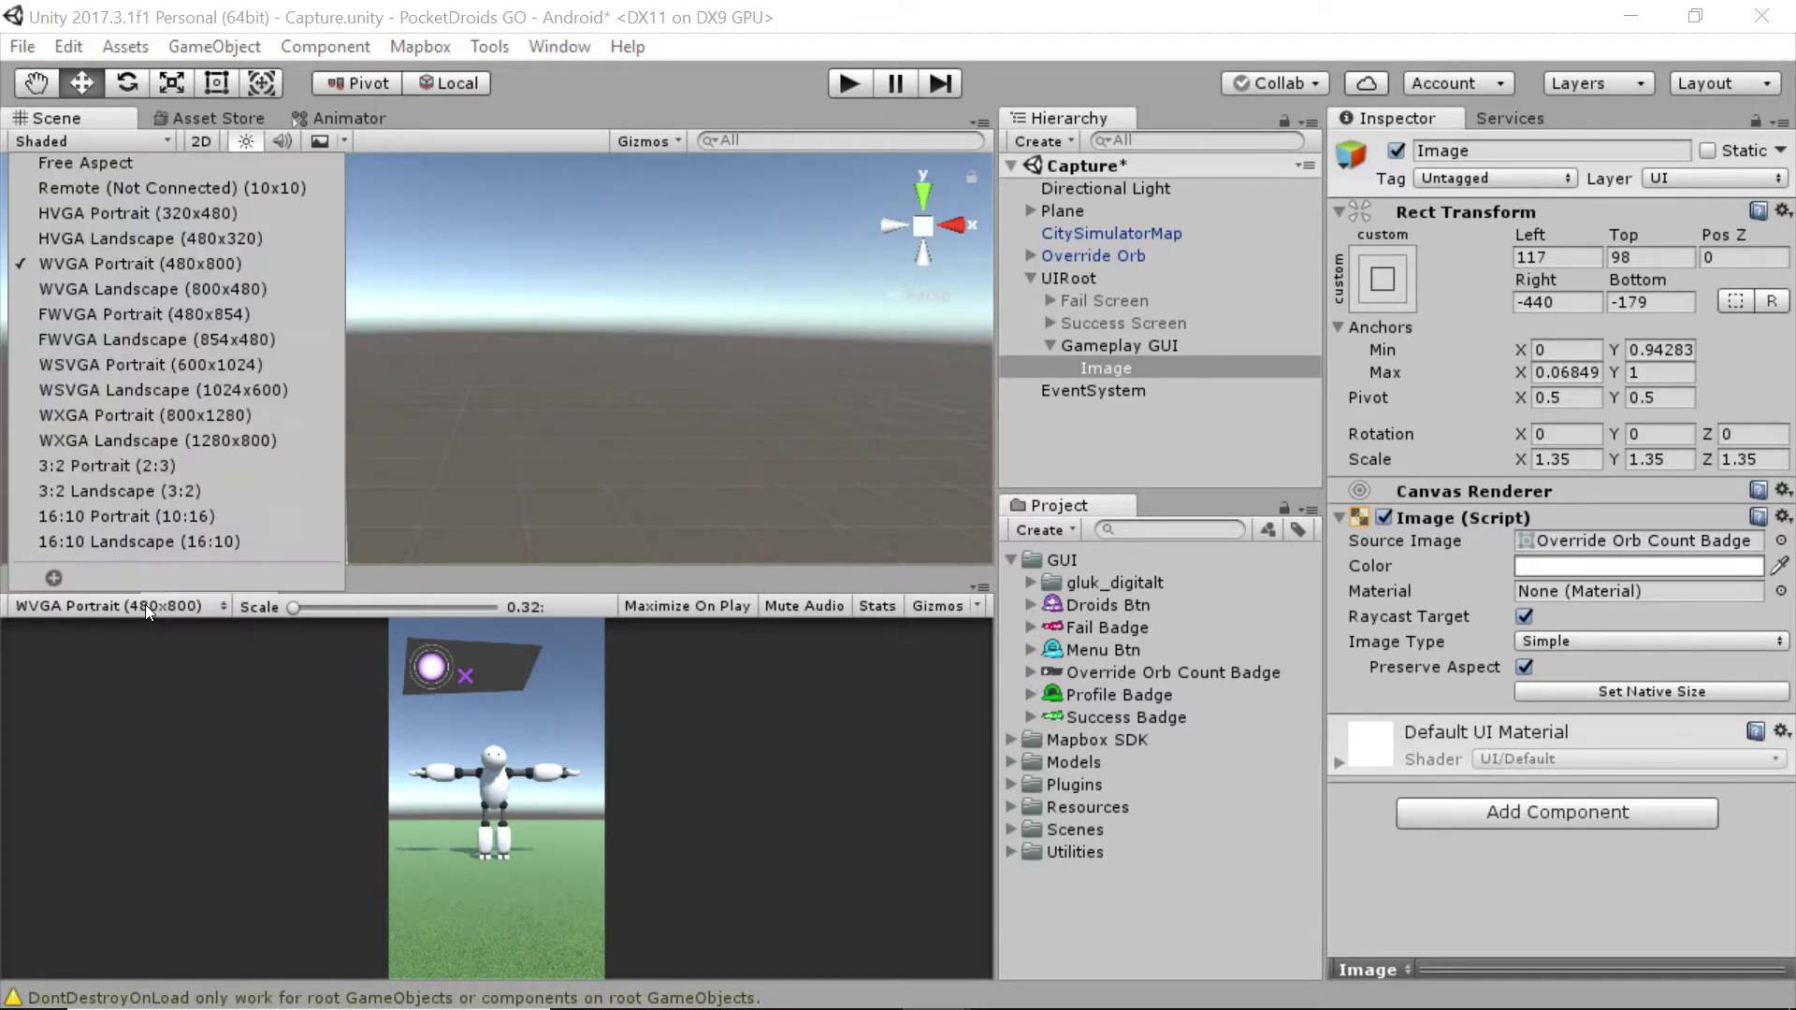
click(143, 316)
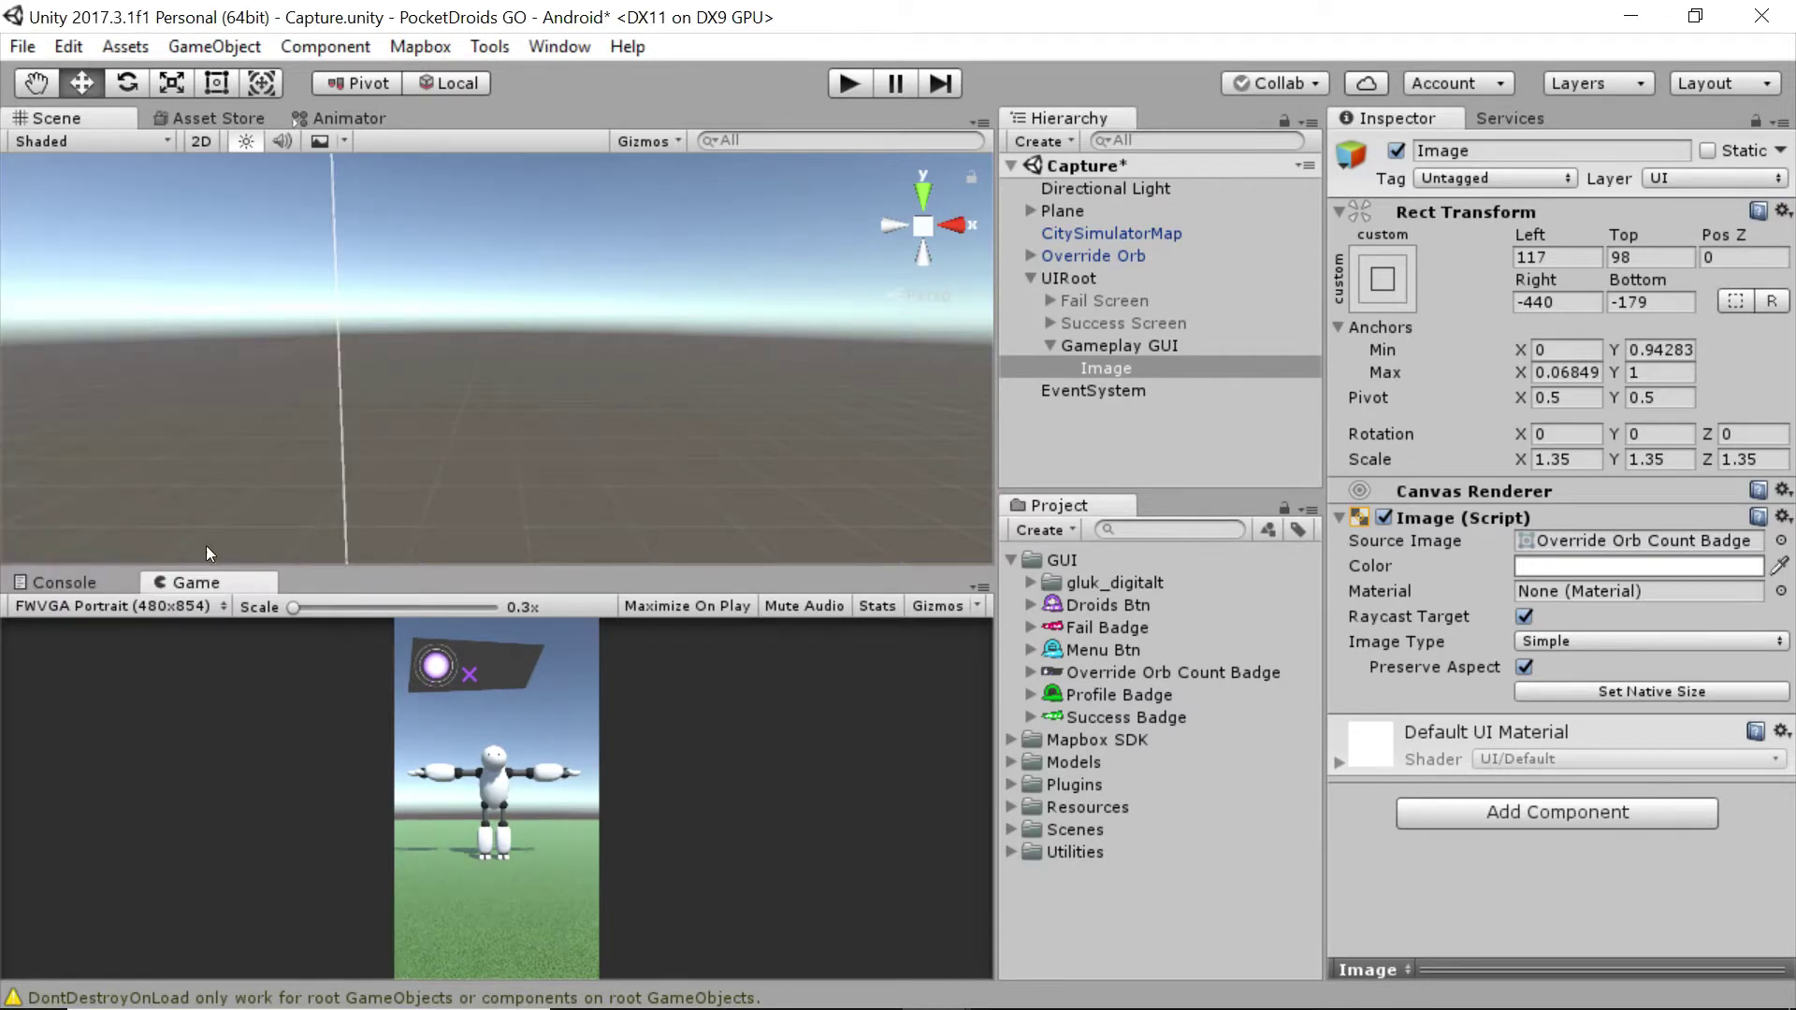
click(176, 605)
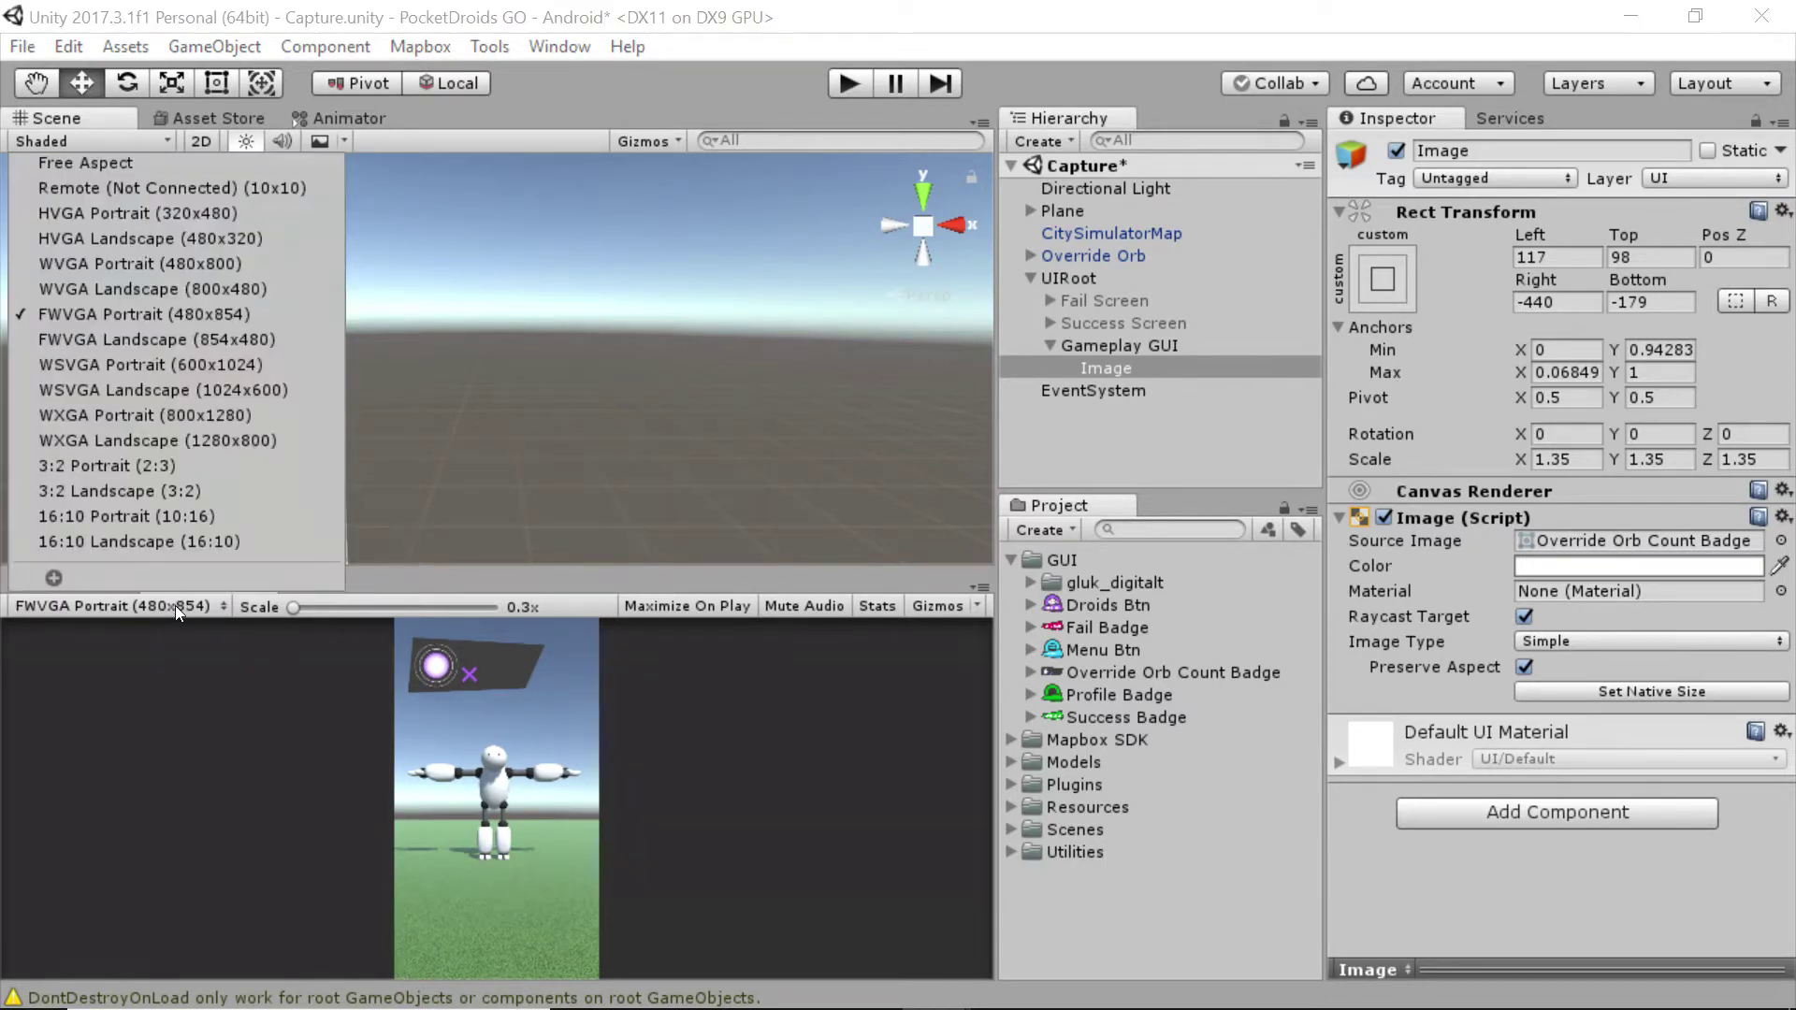
click(142, 418)
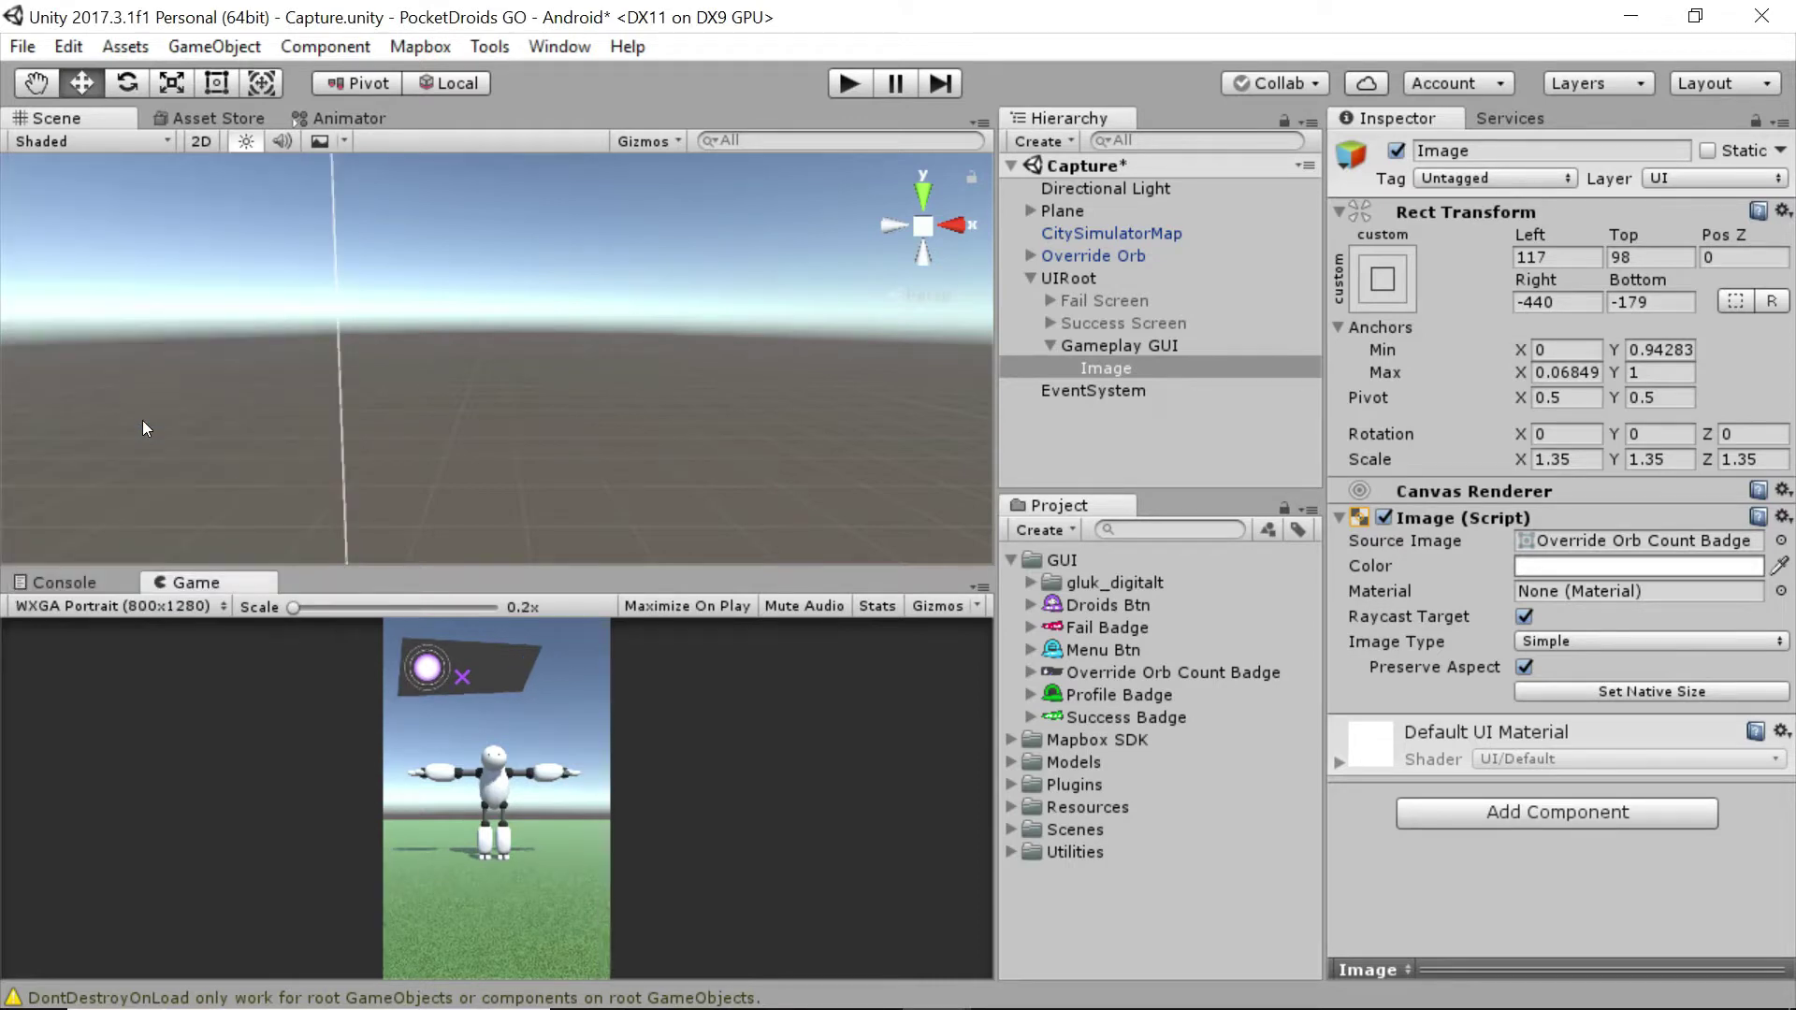
click(200, 604)
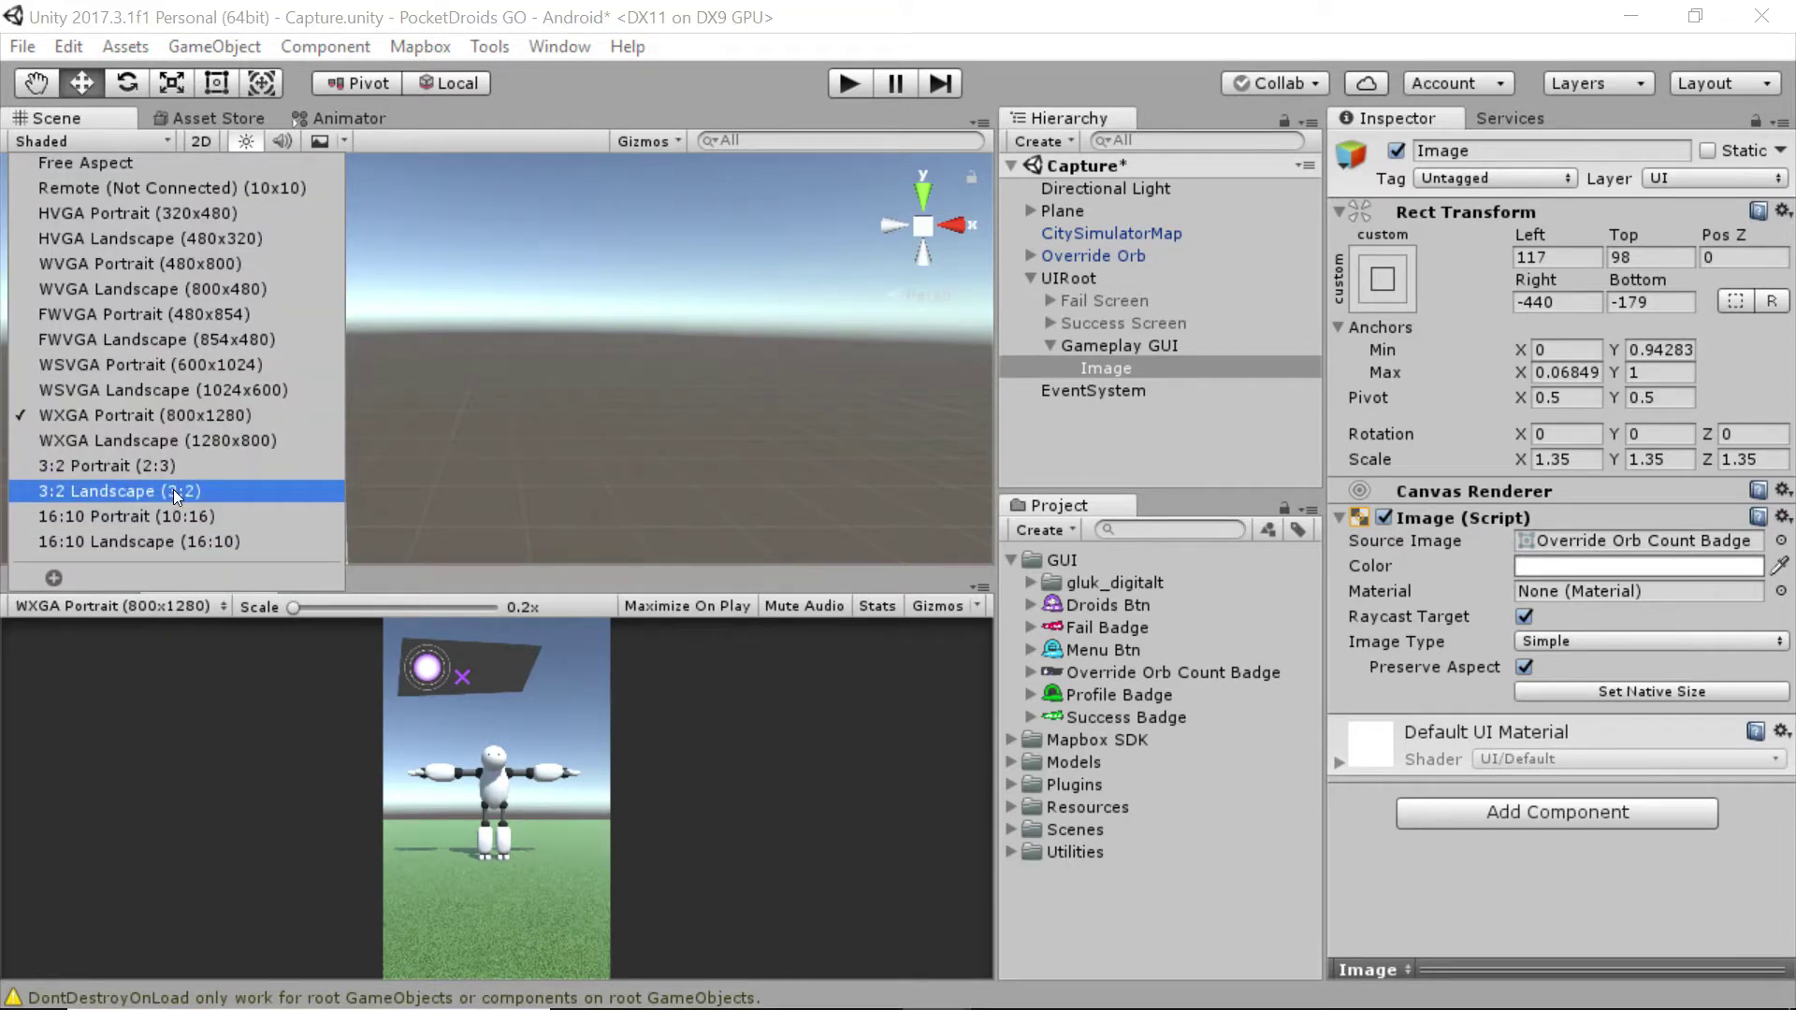
click(172, 491)
click(159, 607)
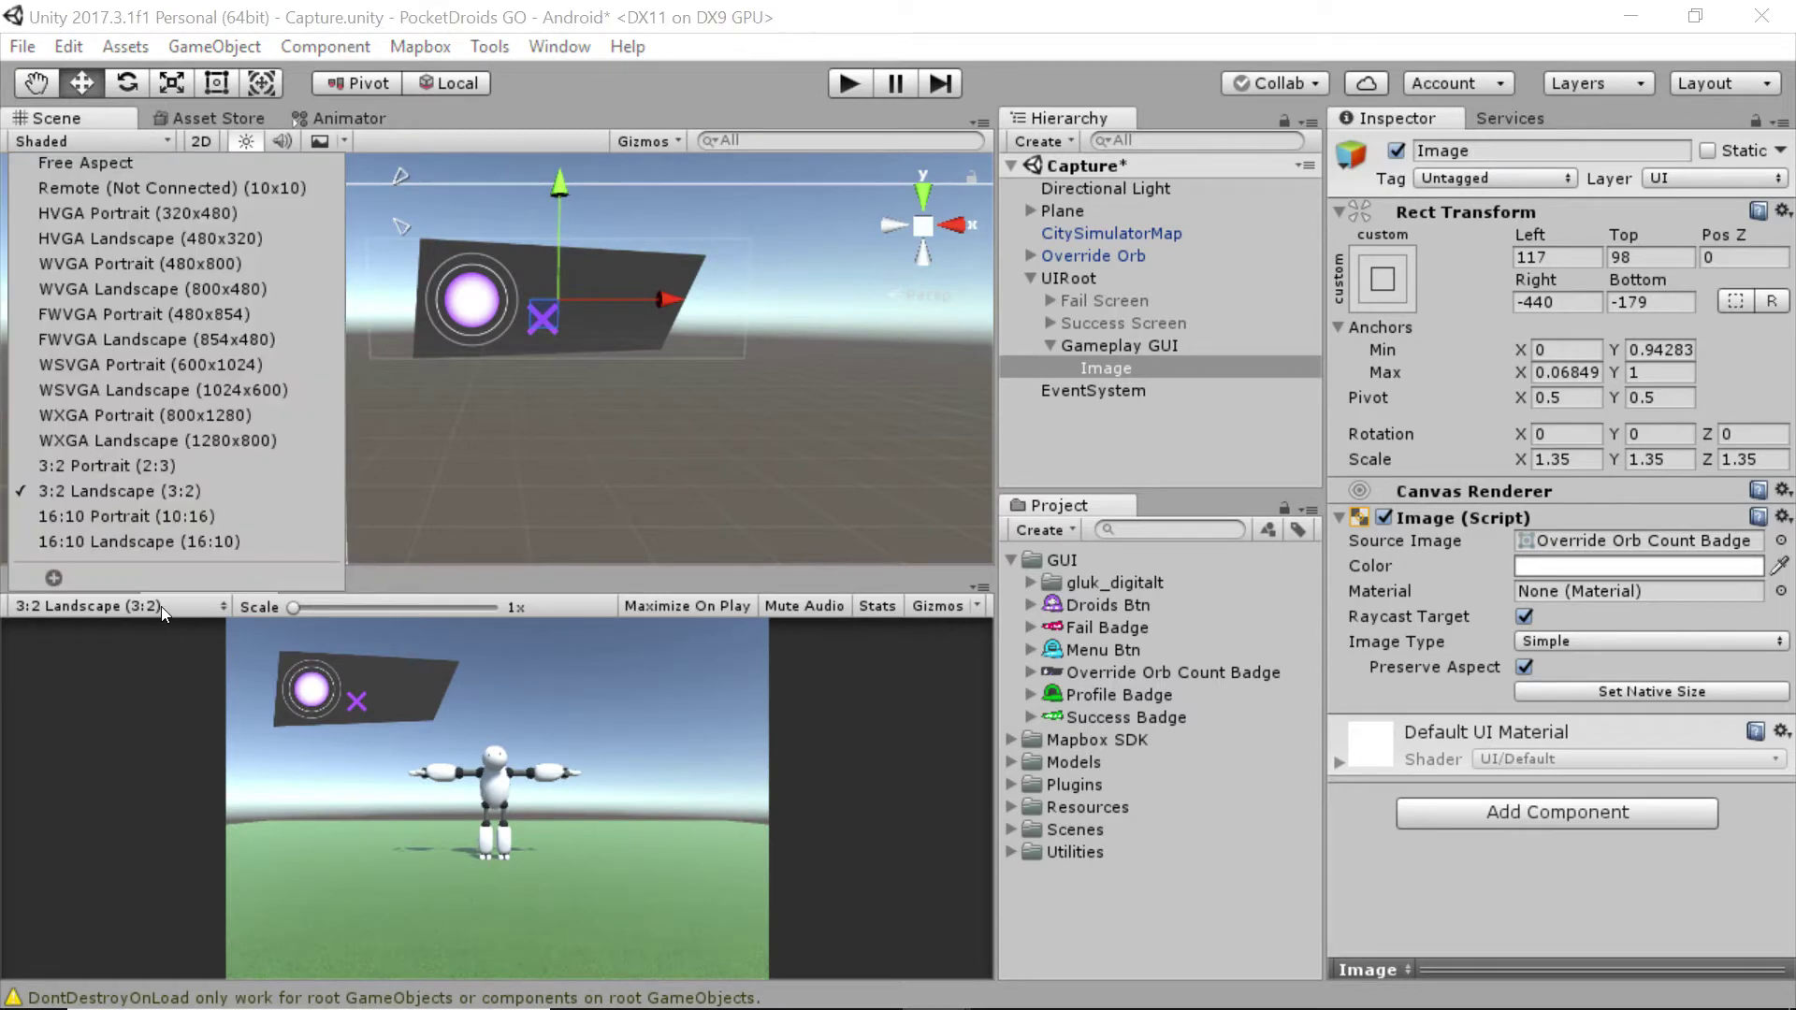
click(157, 465)
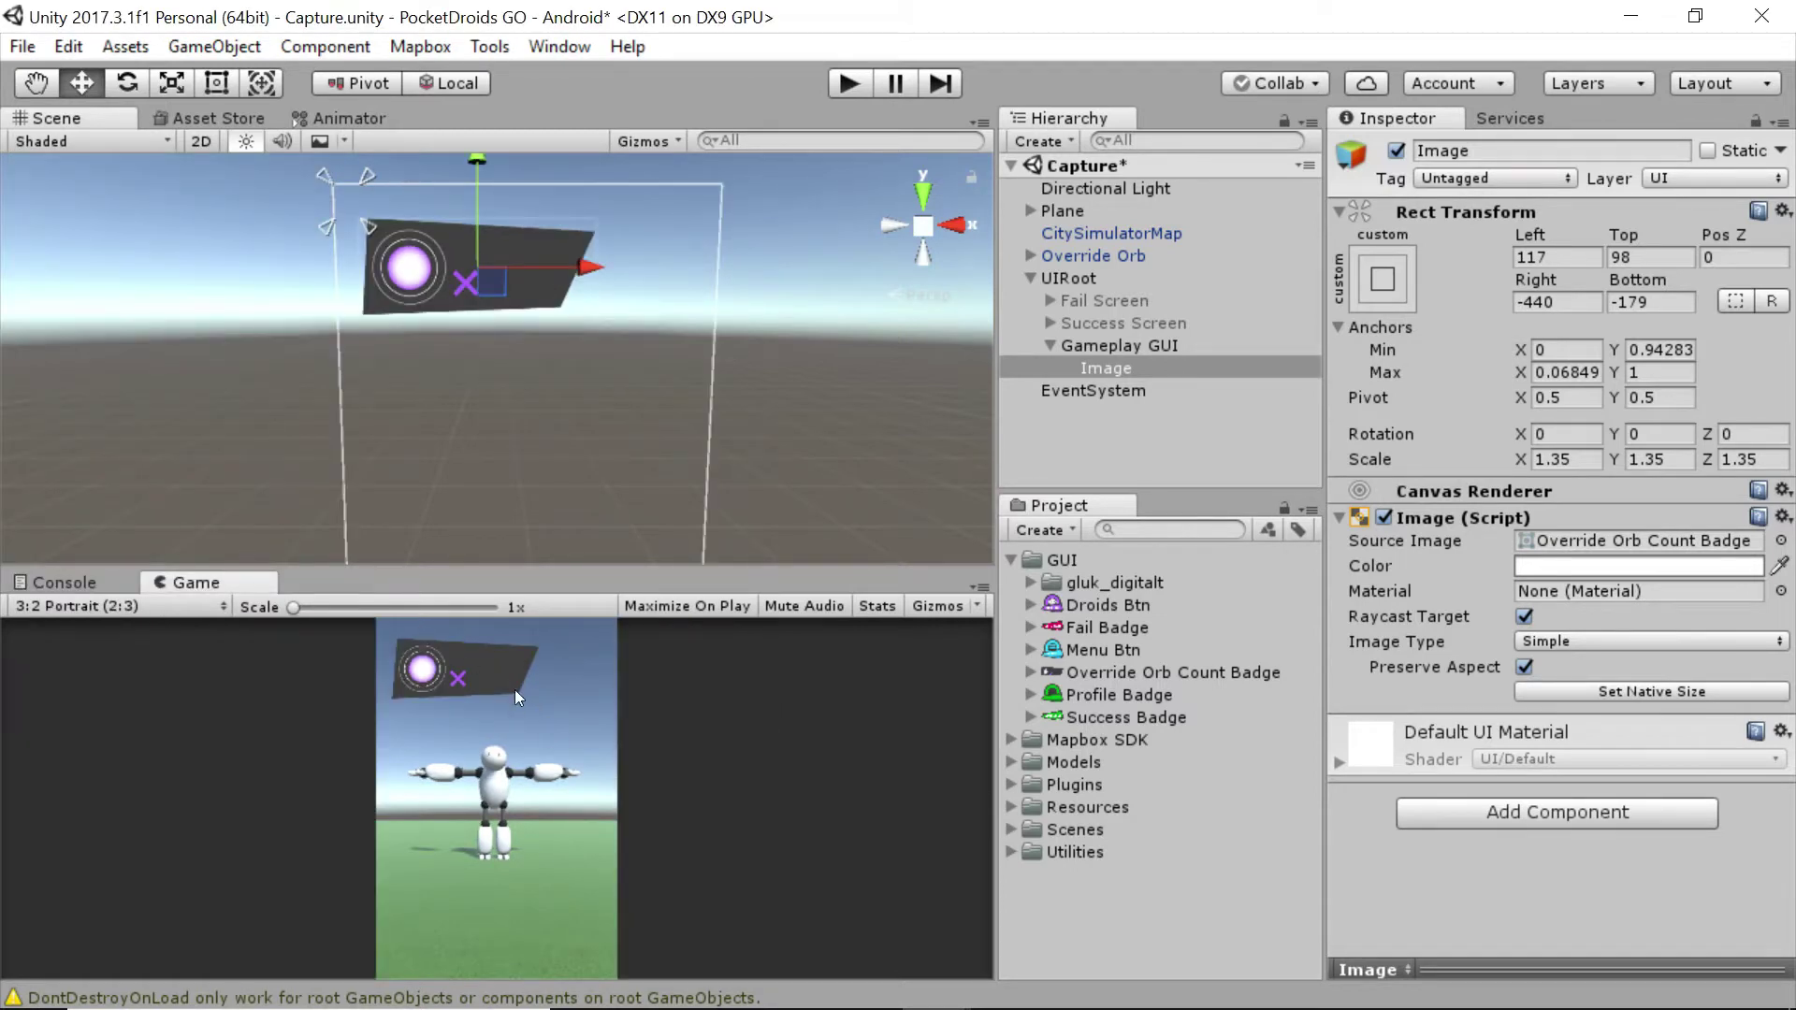
click(133, 607)
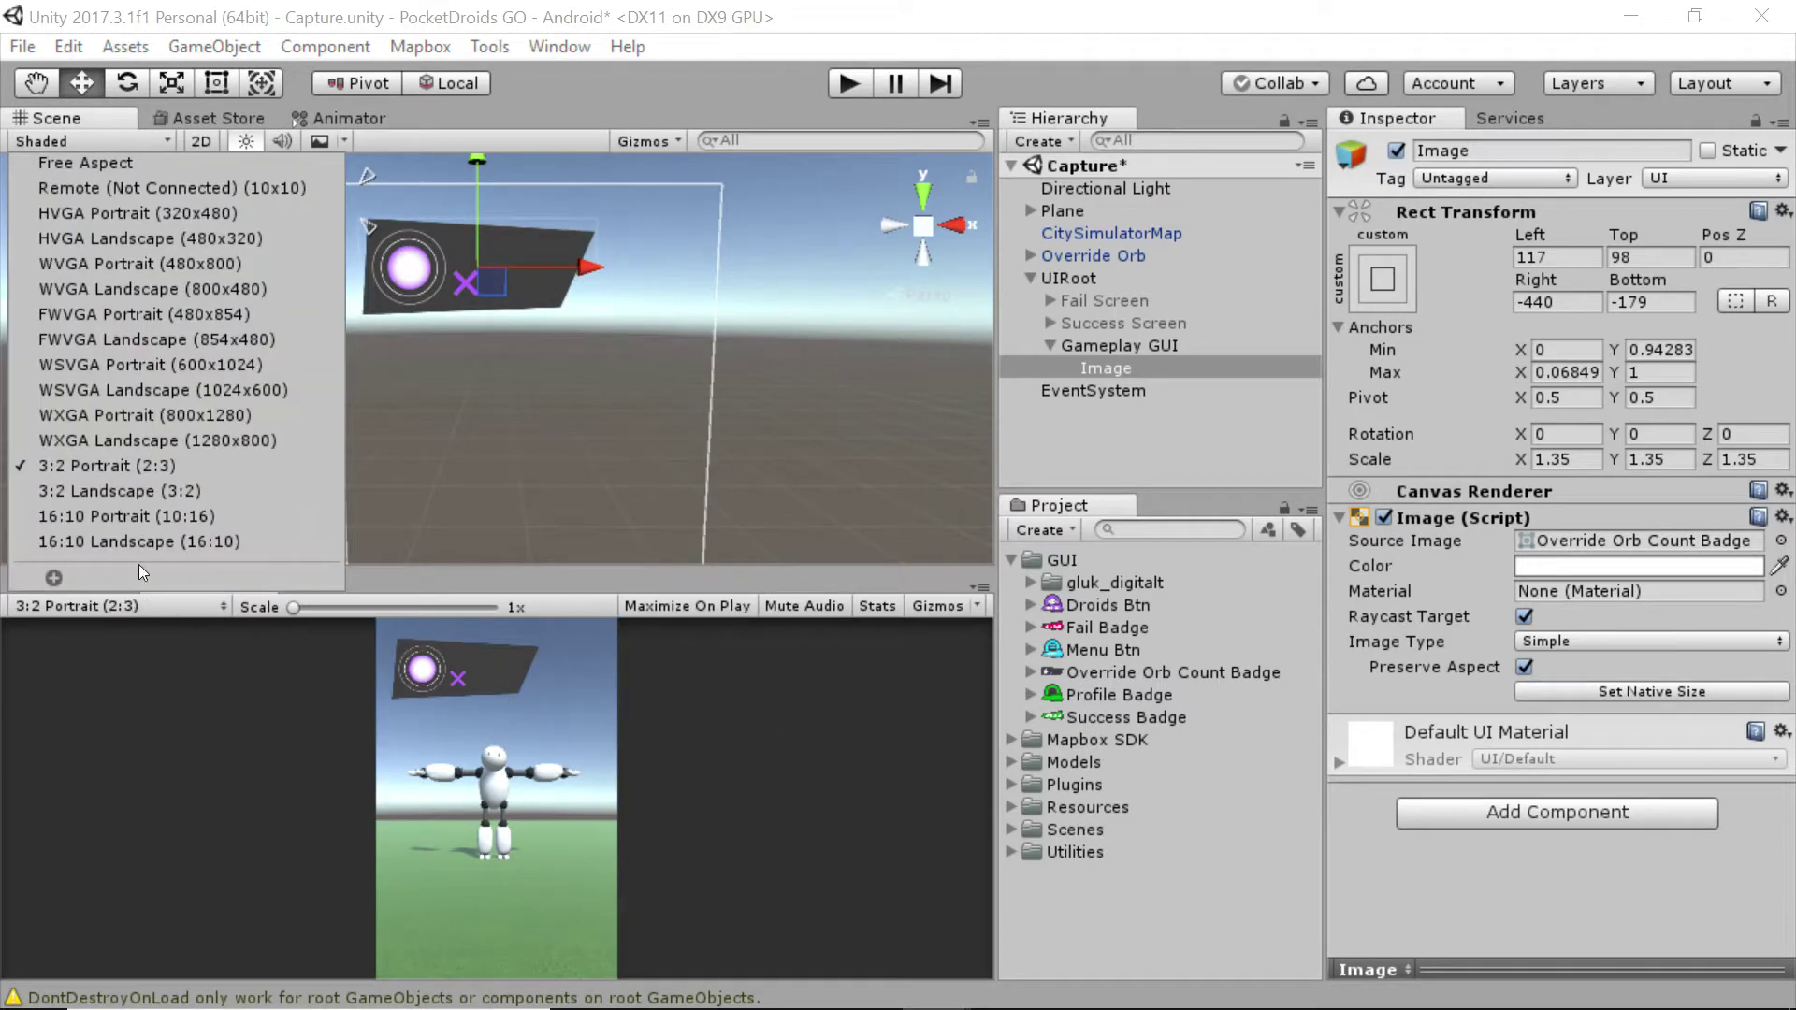
click(137, 521)
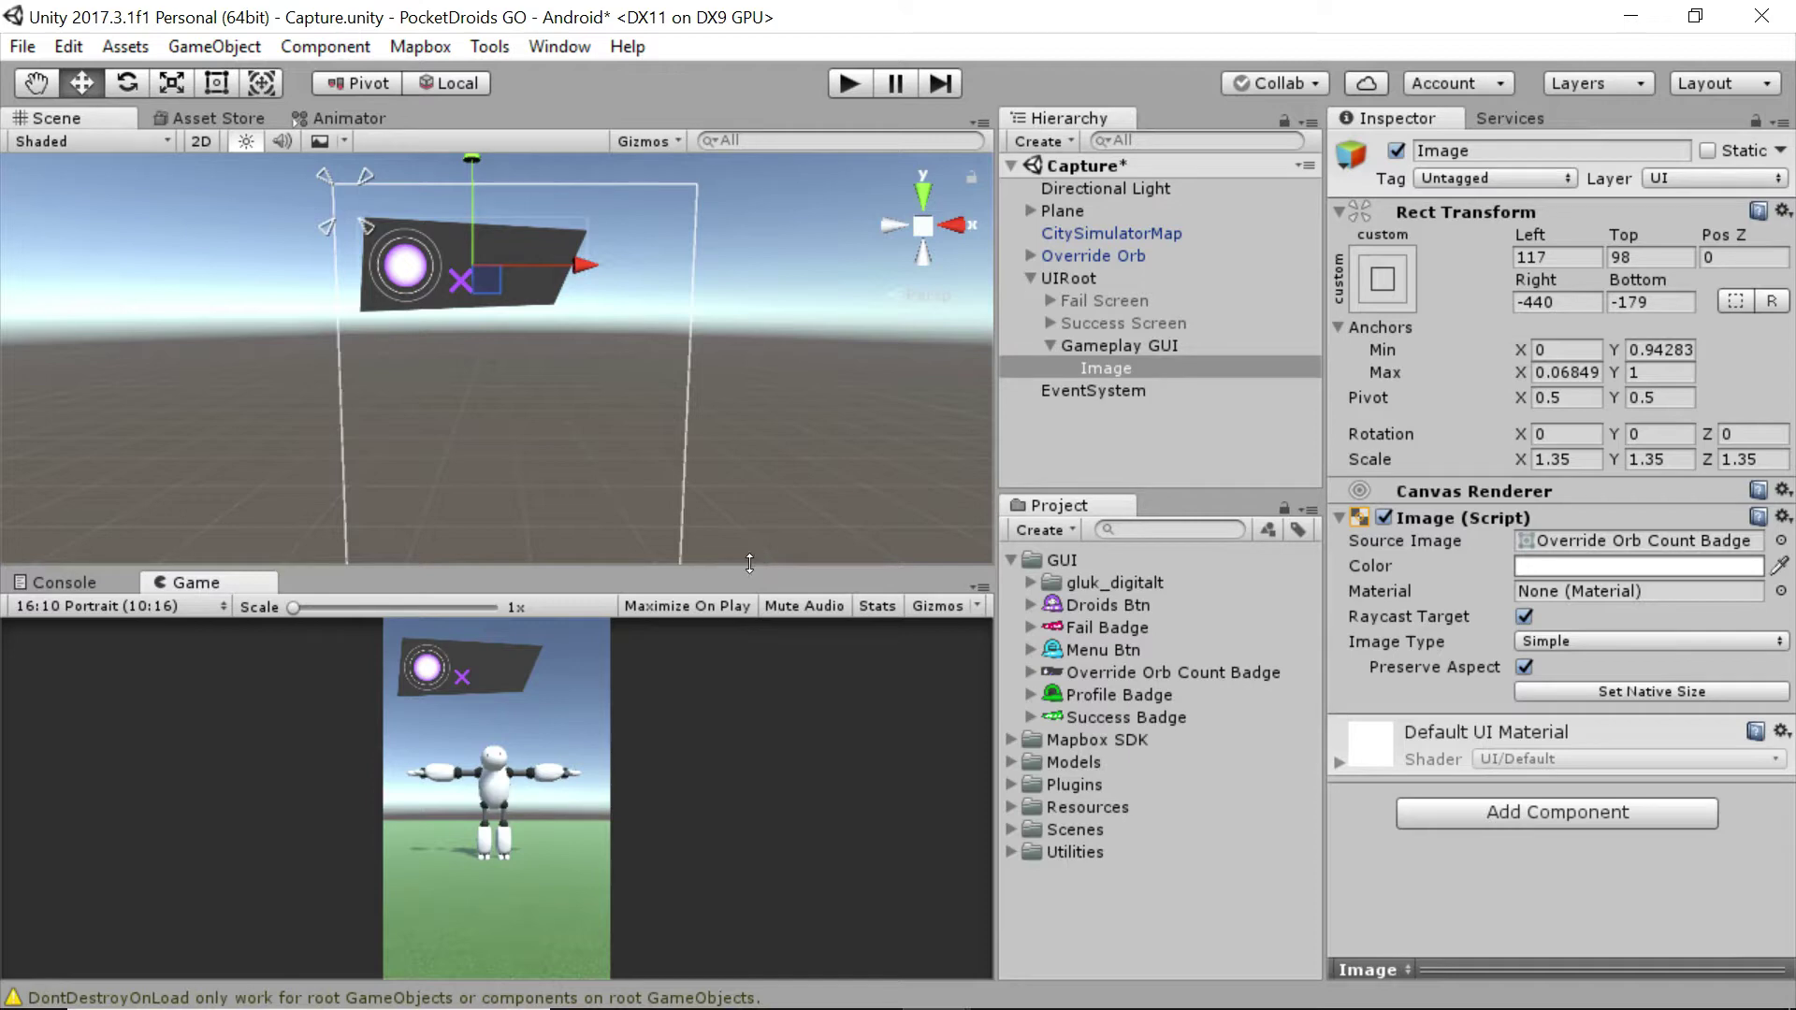
drag(756, 561, 734, 445)
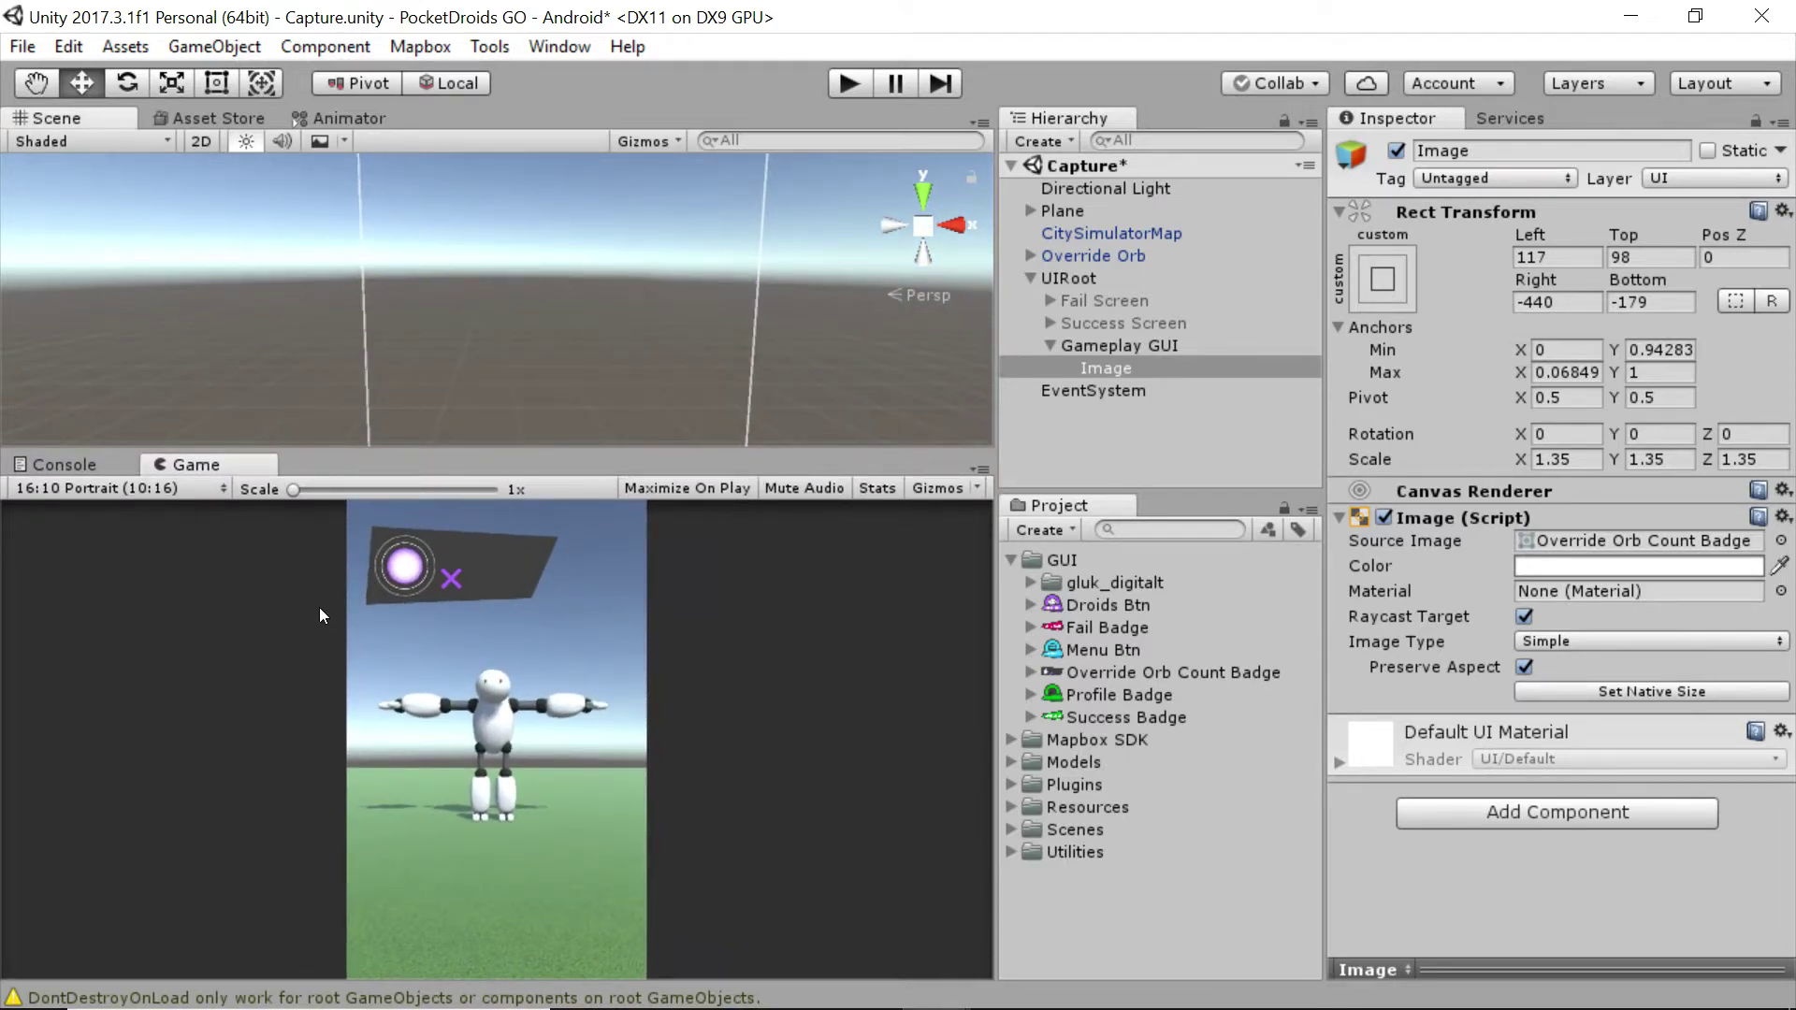
drag(671, 455, 639, 591)
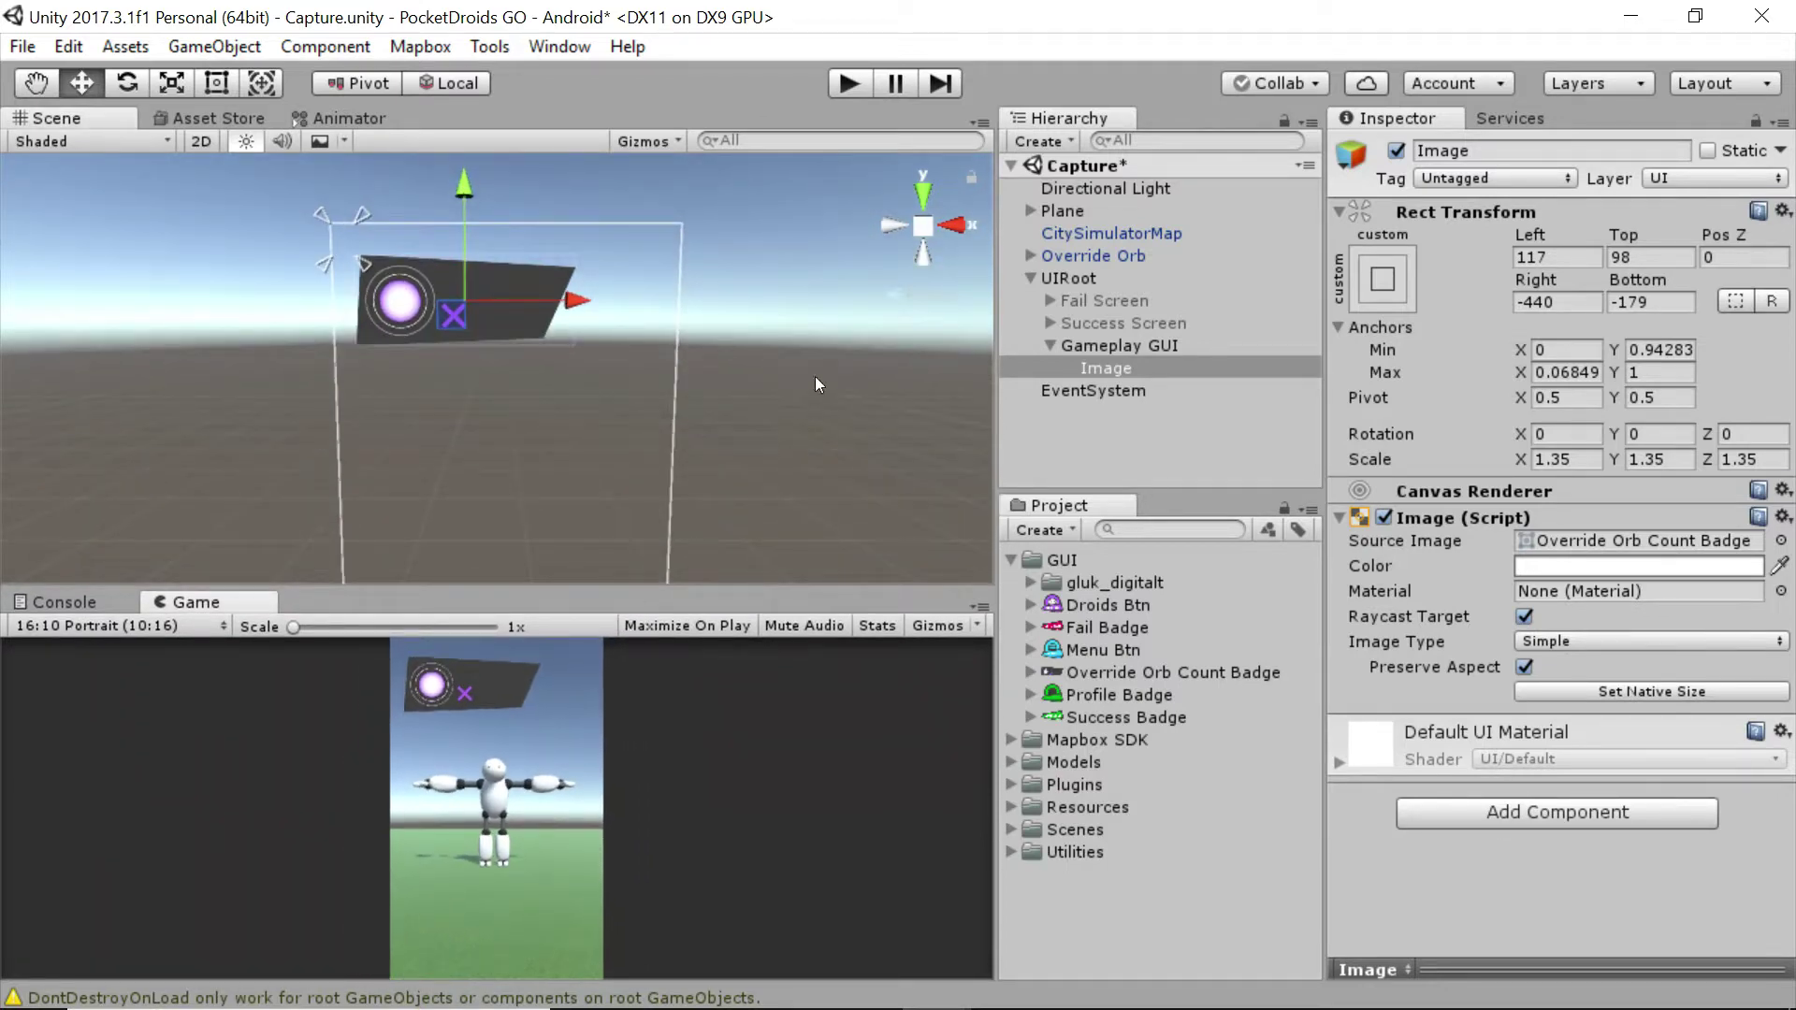
- Rename the badge image under Gameplay GUI as "Overrid Orb Counter Badge"
click(1108, 368)
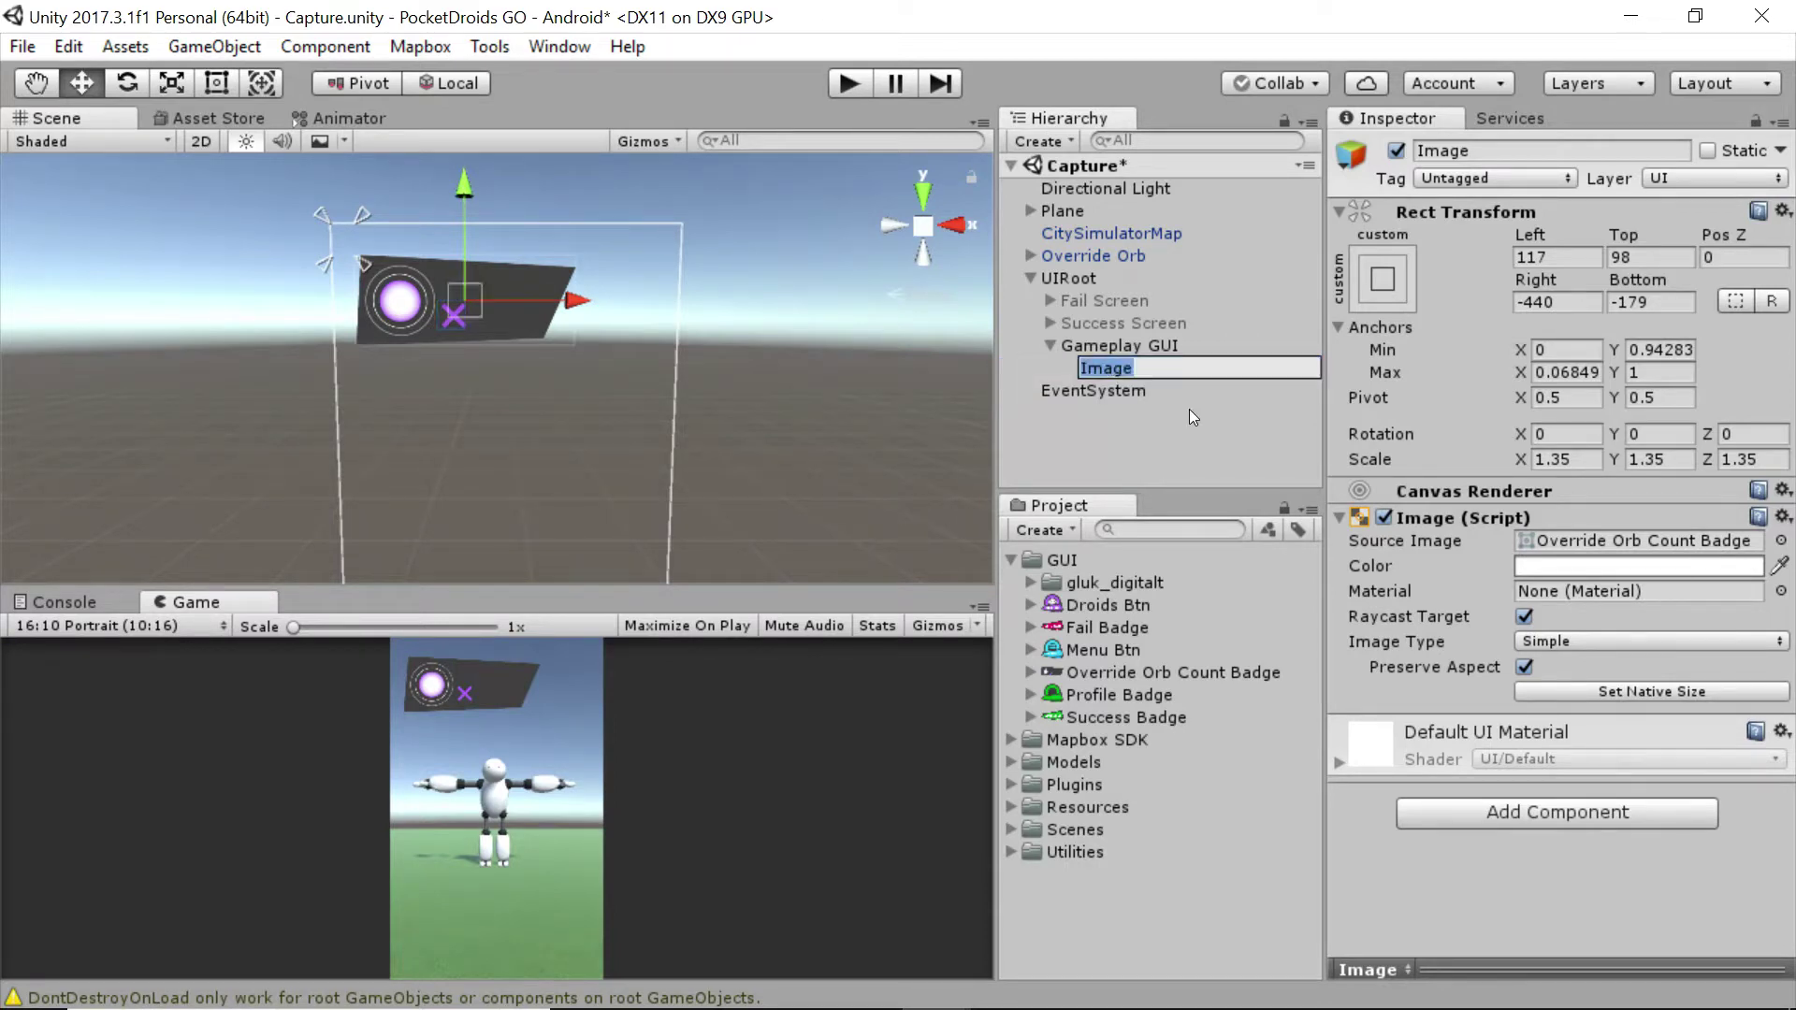
text(Overrid Orb)
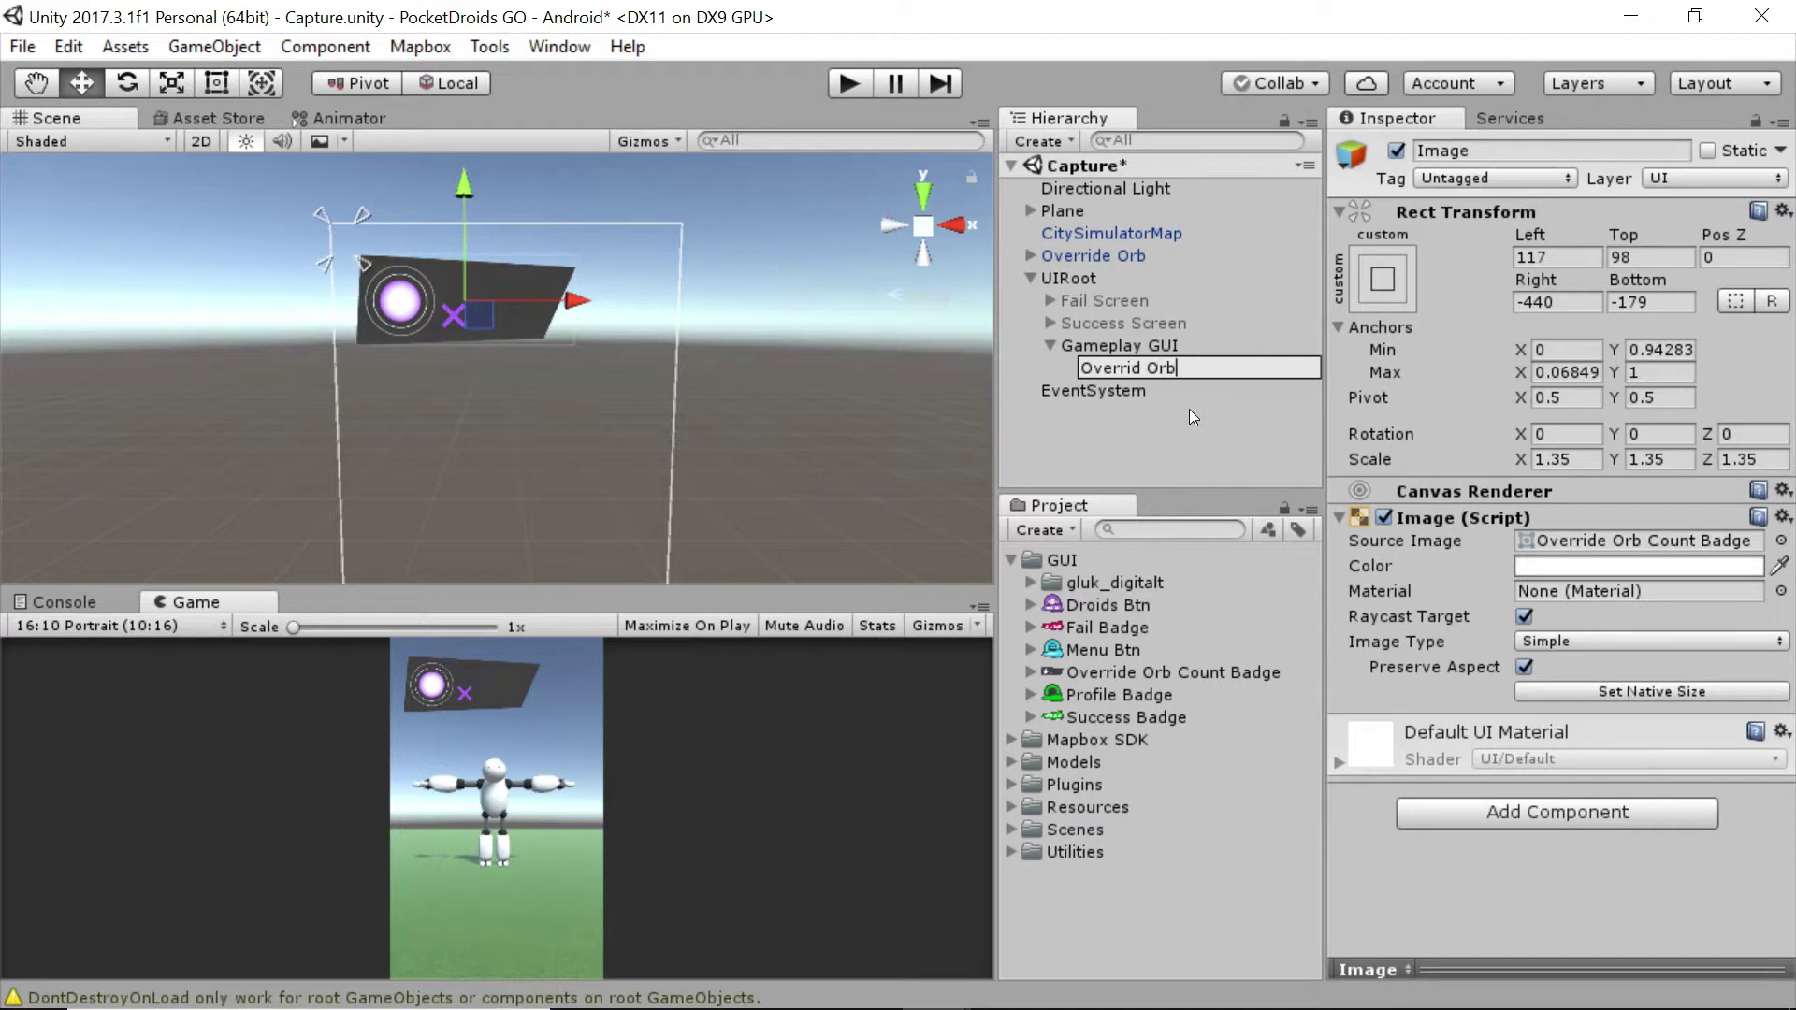
text( Counter Badge)
- Add a UI Text object as a child of the orb counter badge
right_click(1203, 367)
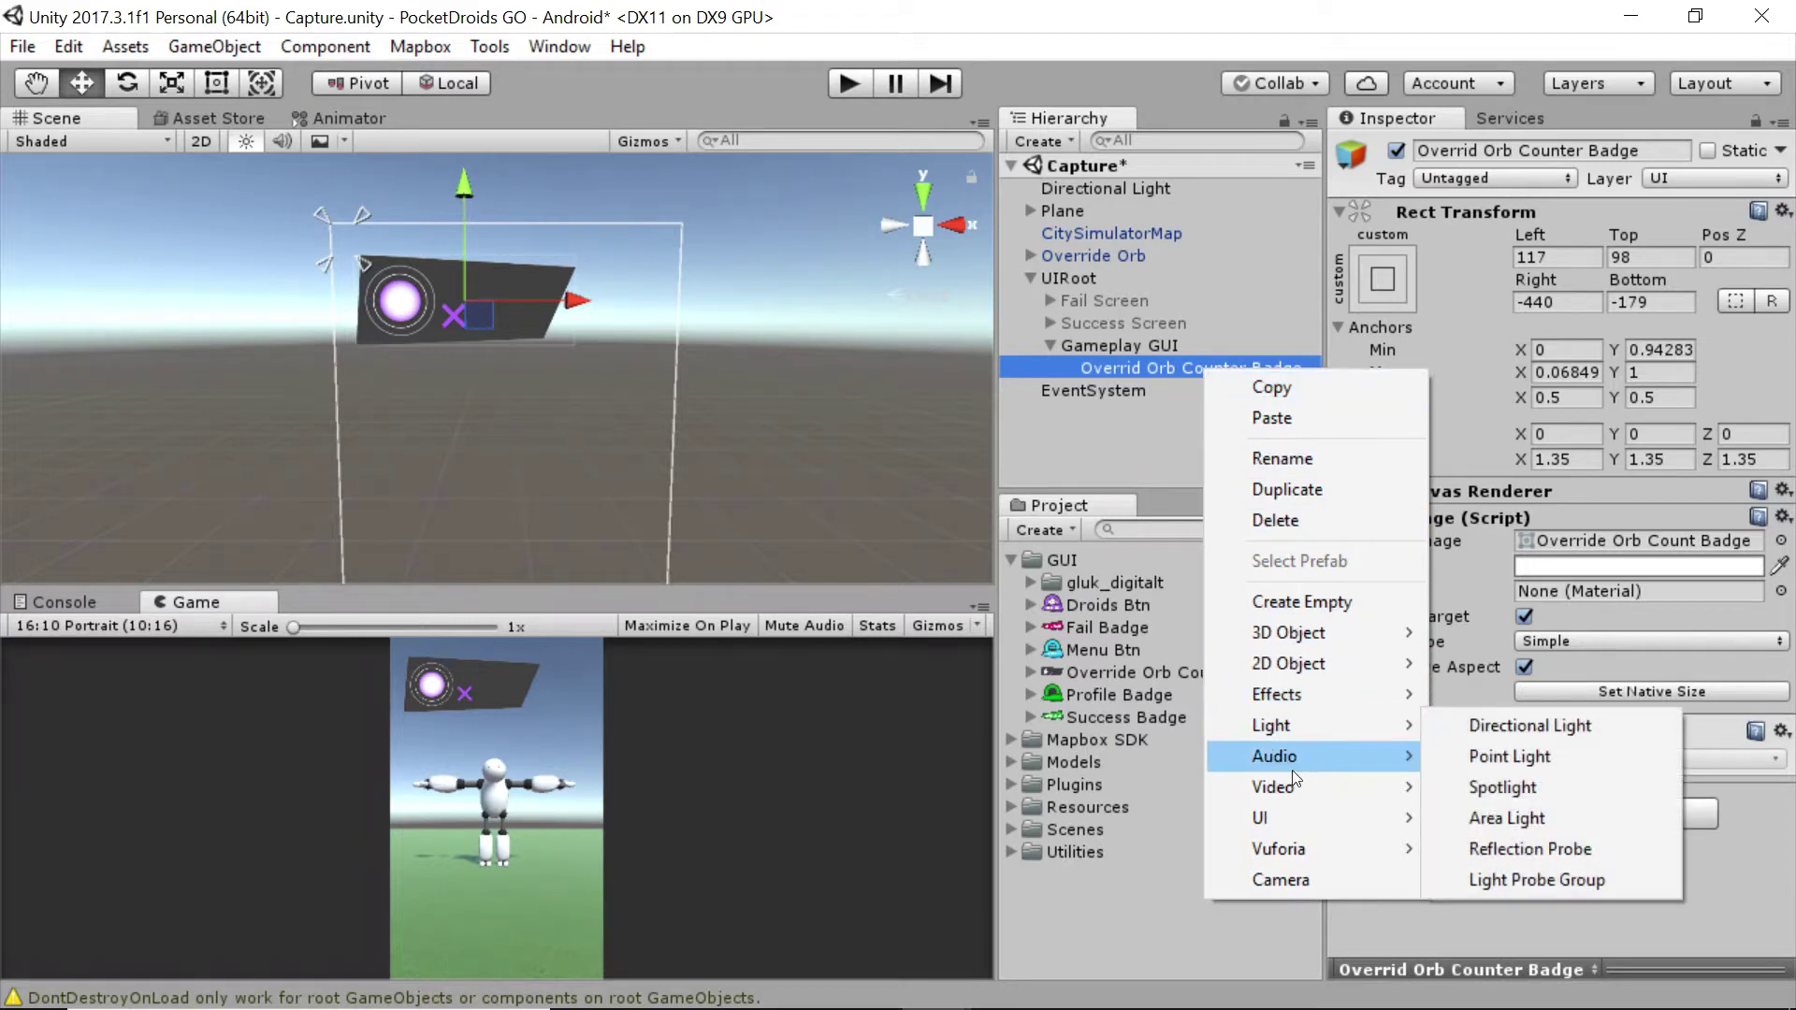
mouse_move(1288, 819)
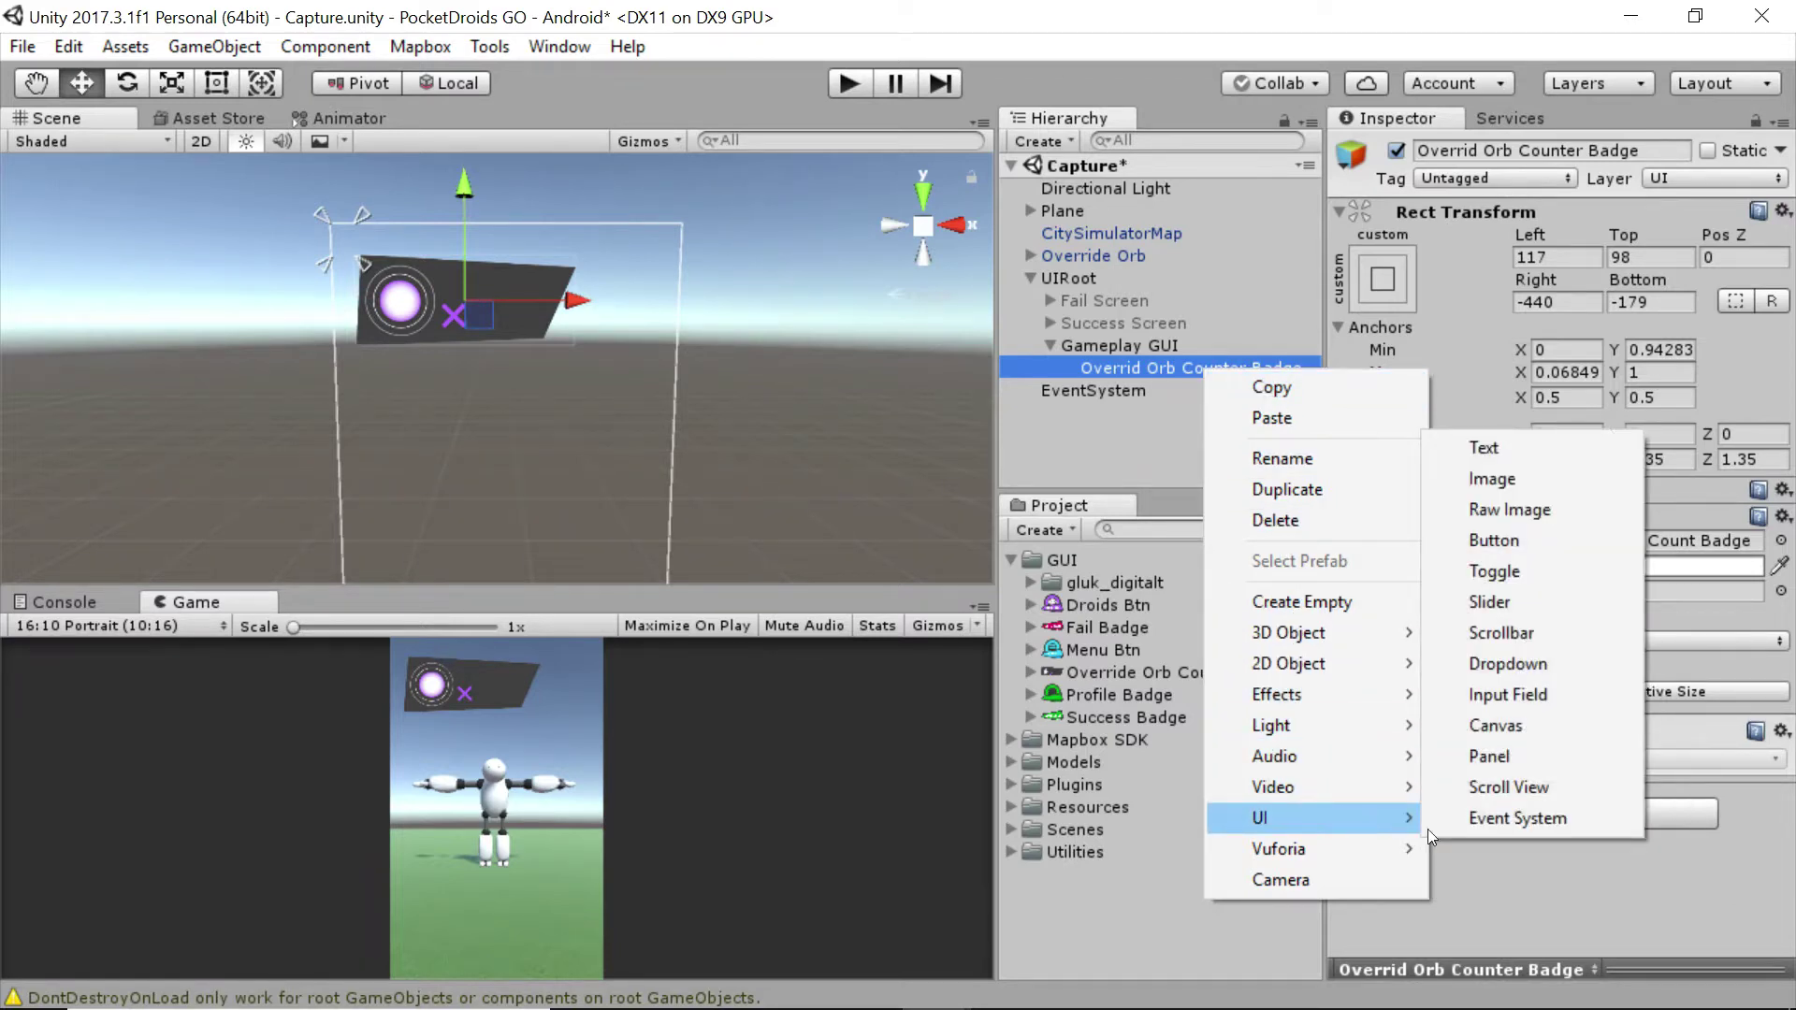
click(1511, 452)
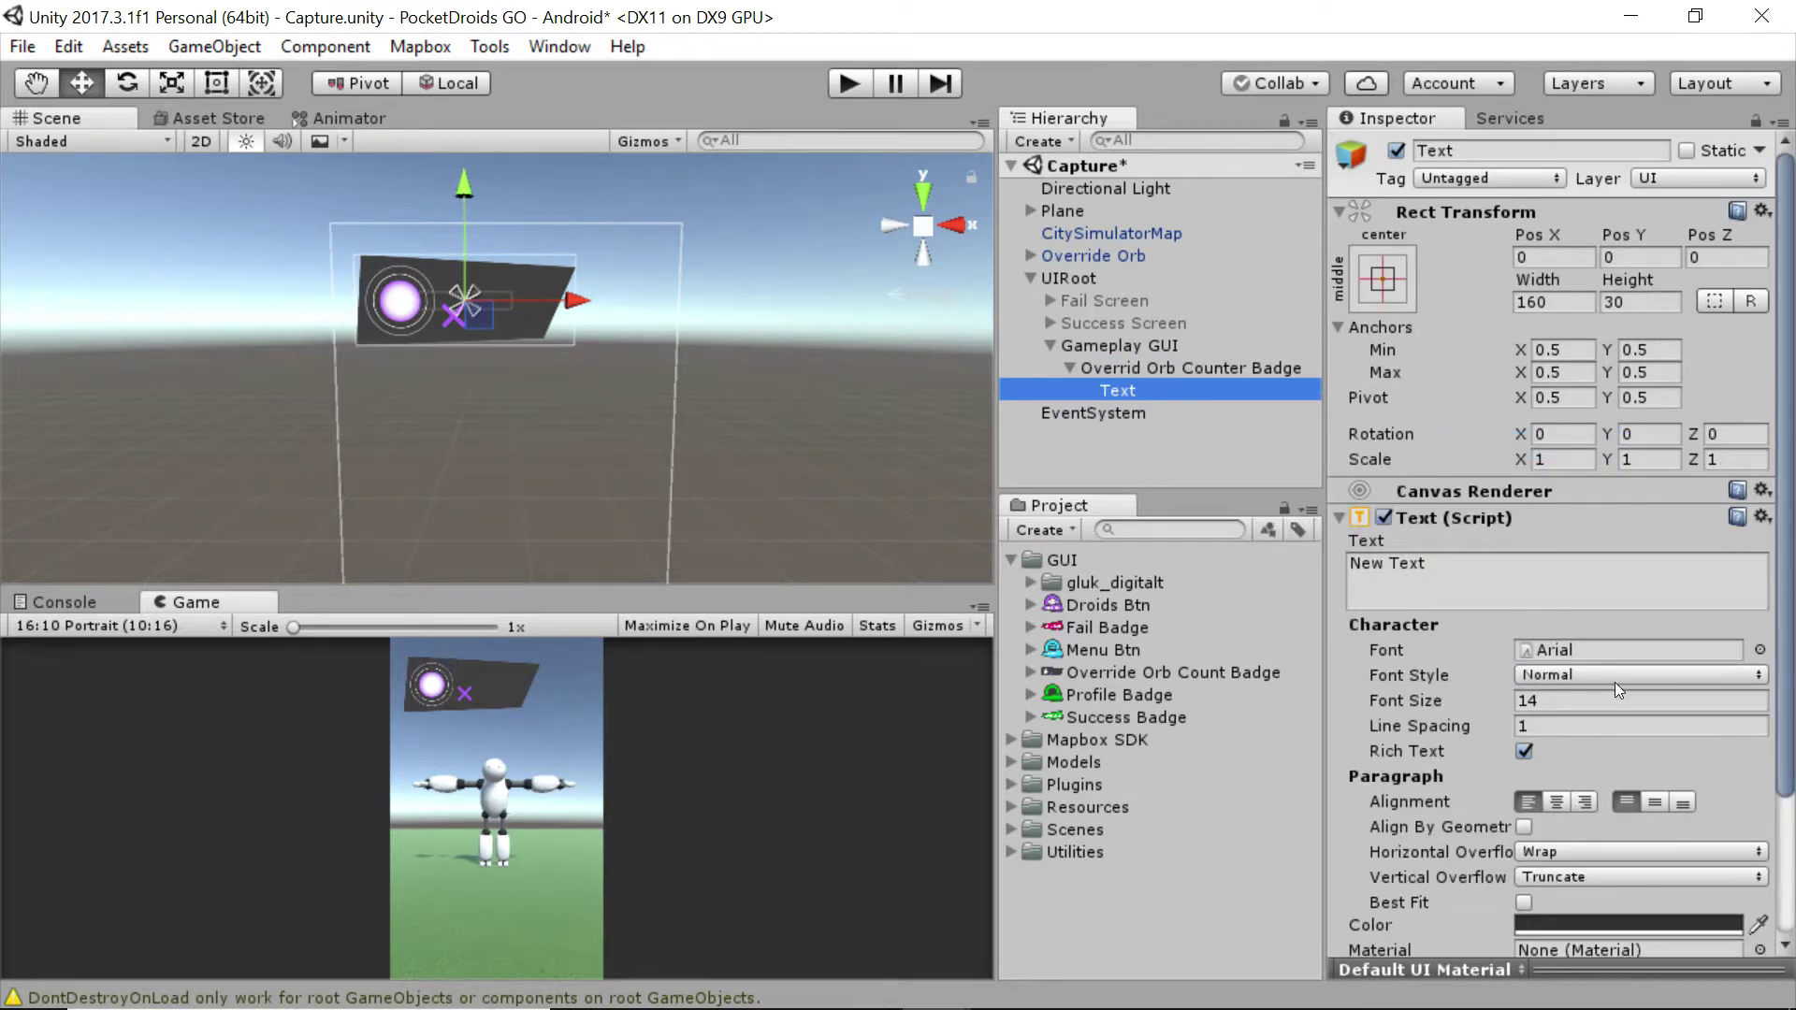
- Set the new Text's font to Digitalt and its vertical alignment to bottom
click(1760, 651)
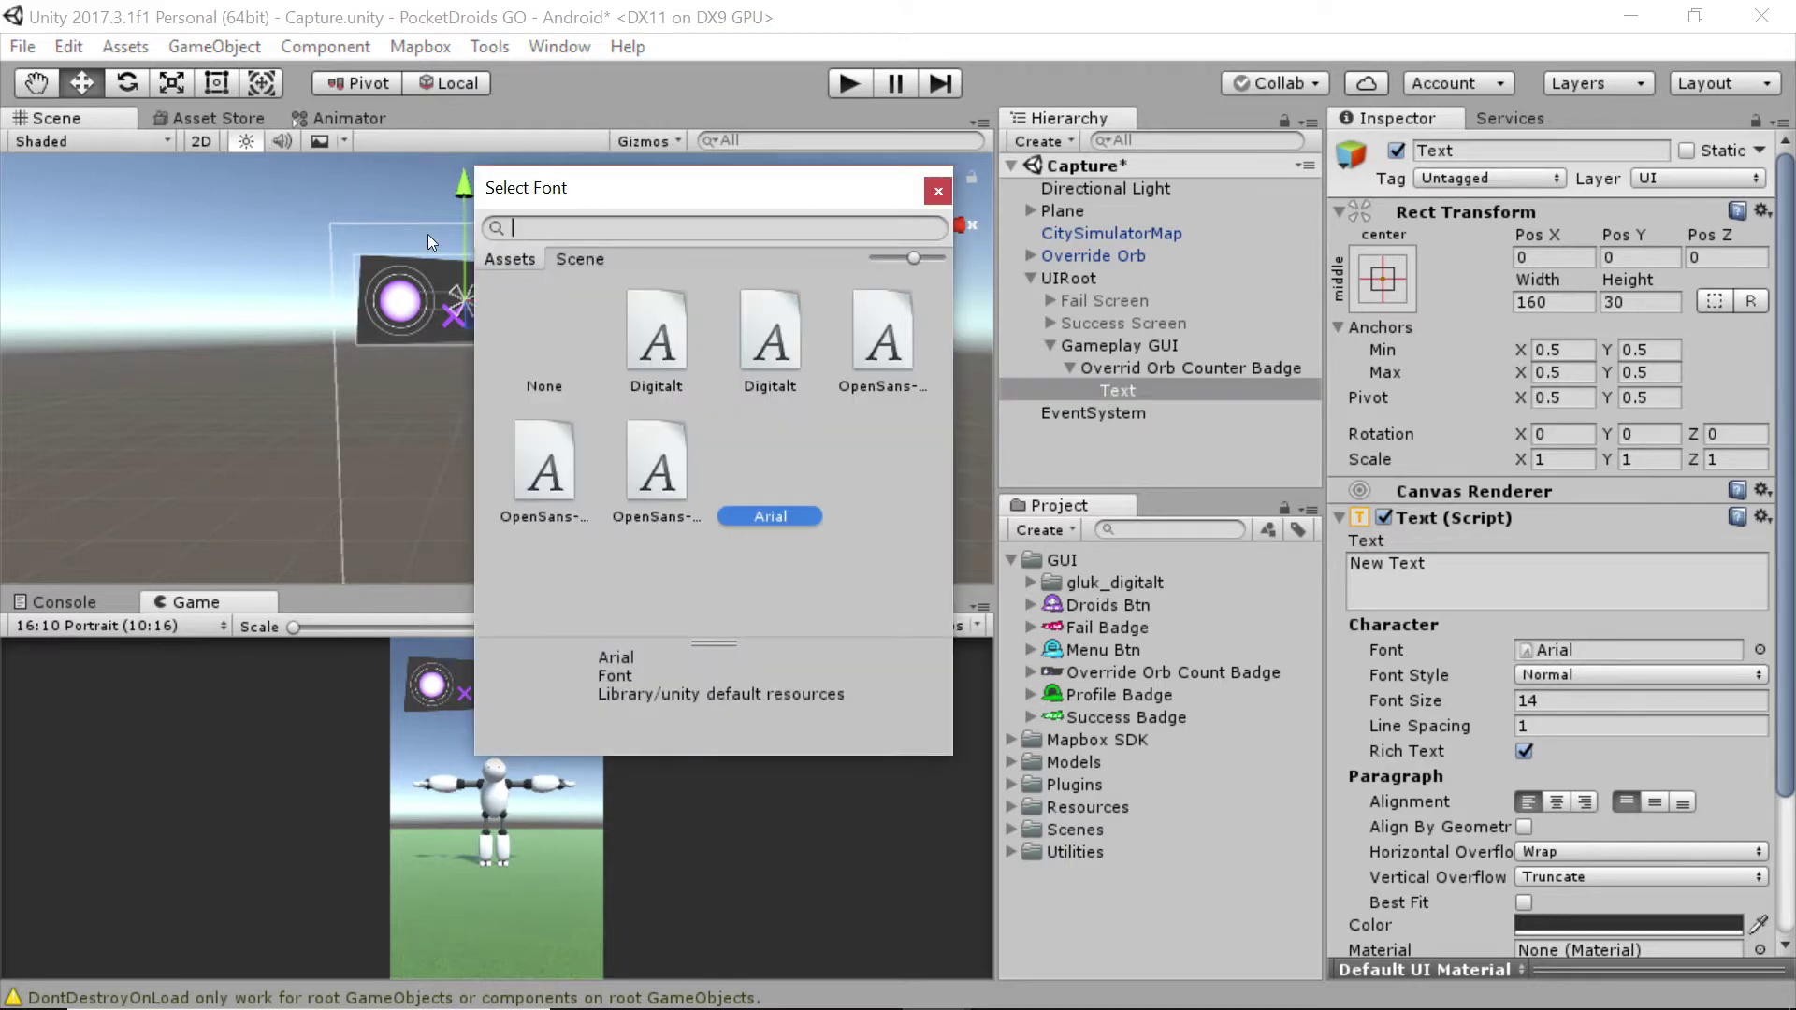
click(656, 342)
click(939, 191)
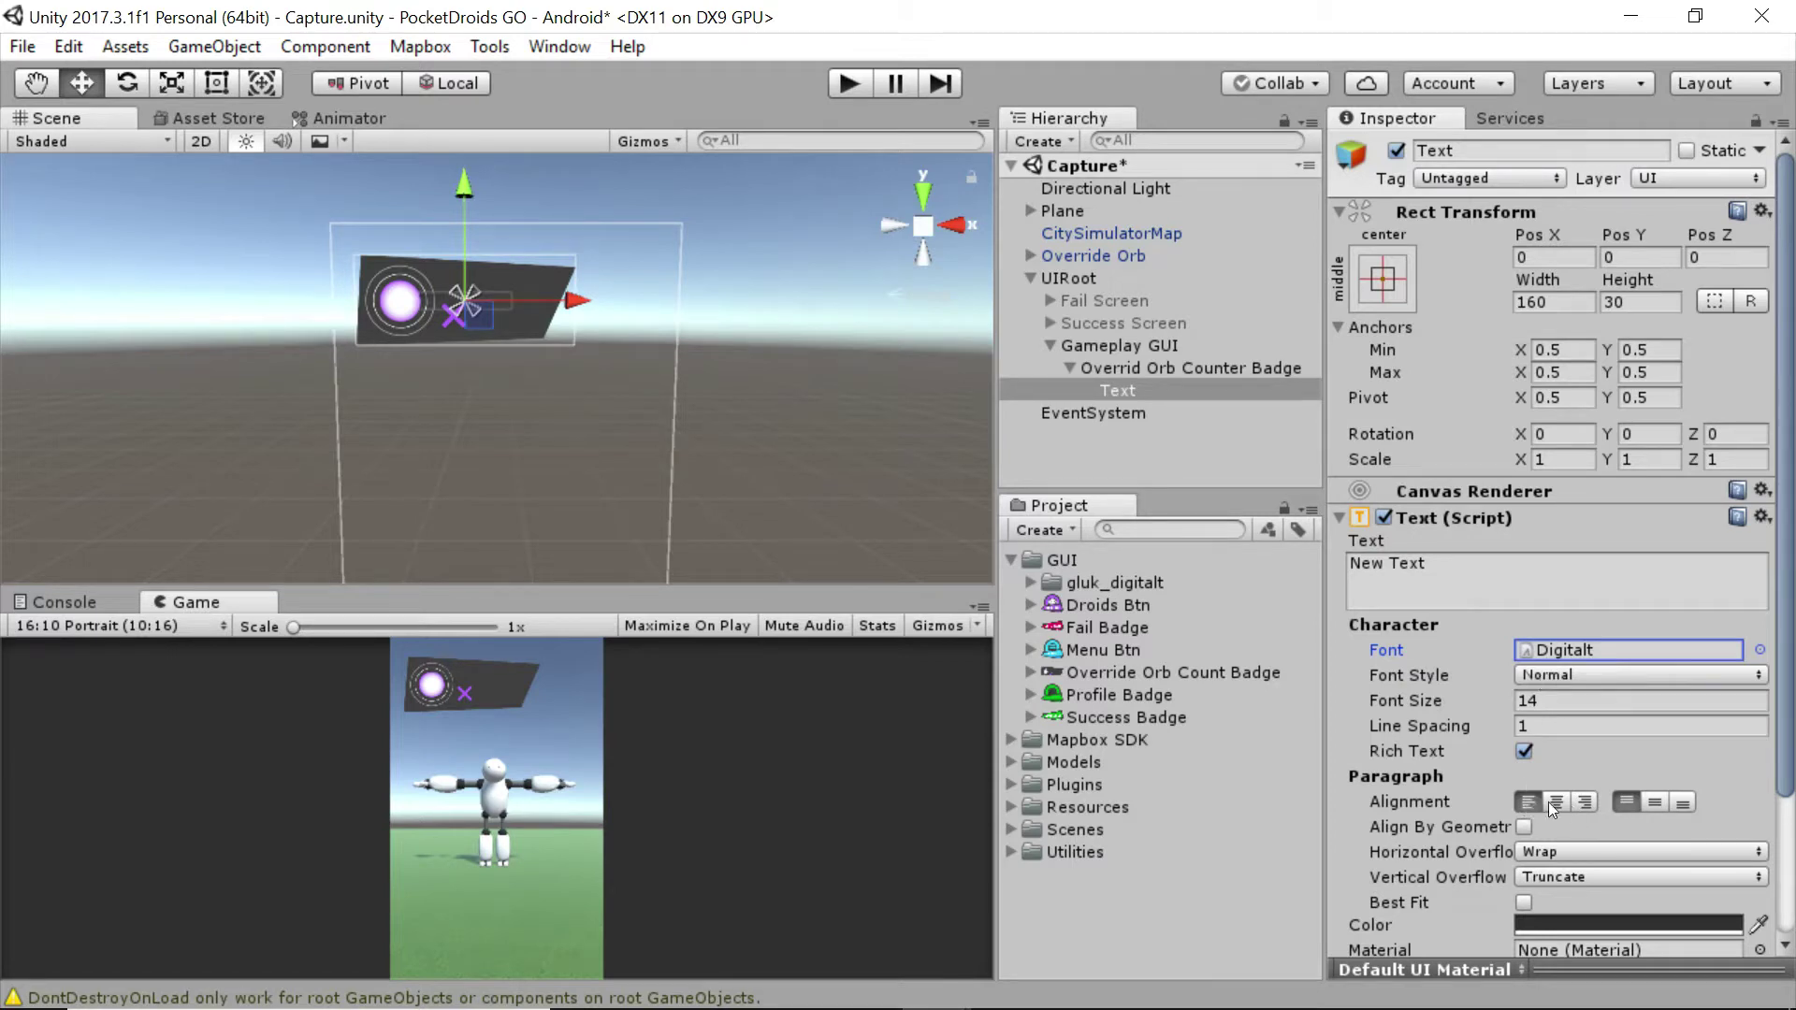
click(1680, 801)
- Enable Best Fit on the badge's Text with a minimum size of 14 and a maximum size of 160
scroll(1575, 679, down, 3)
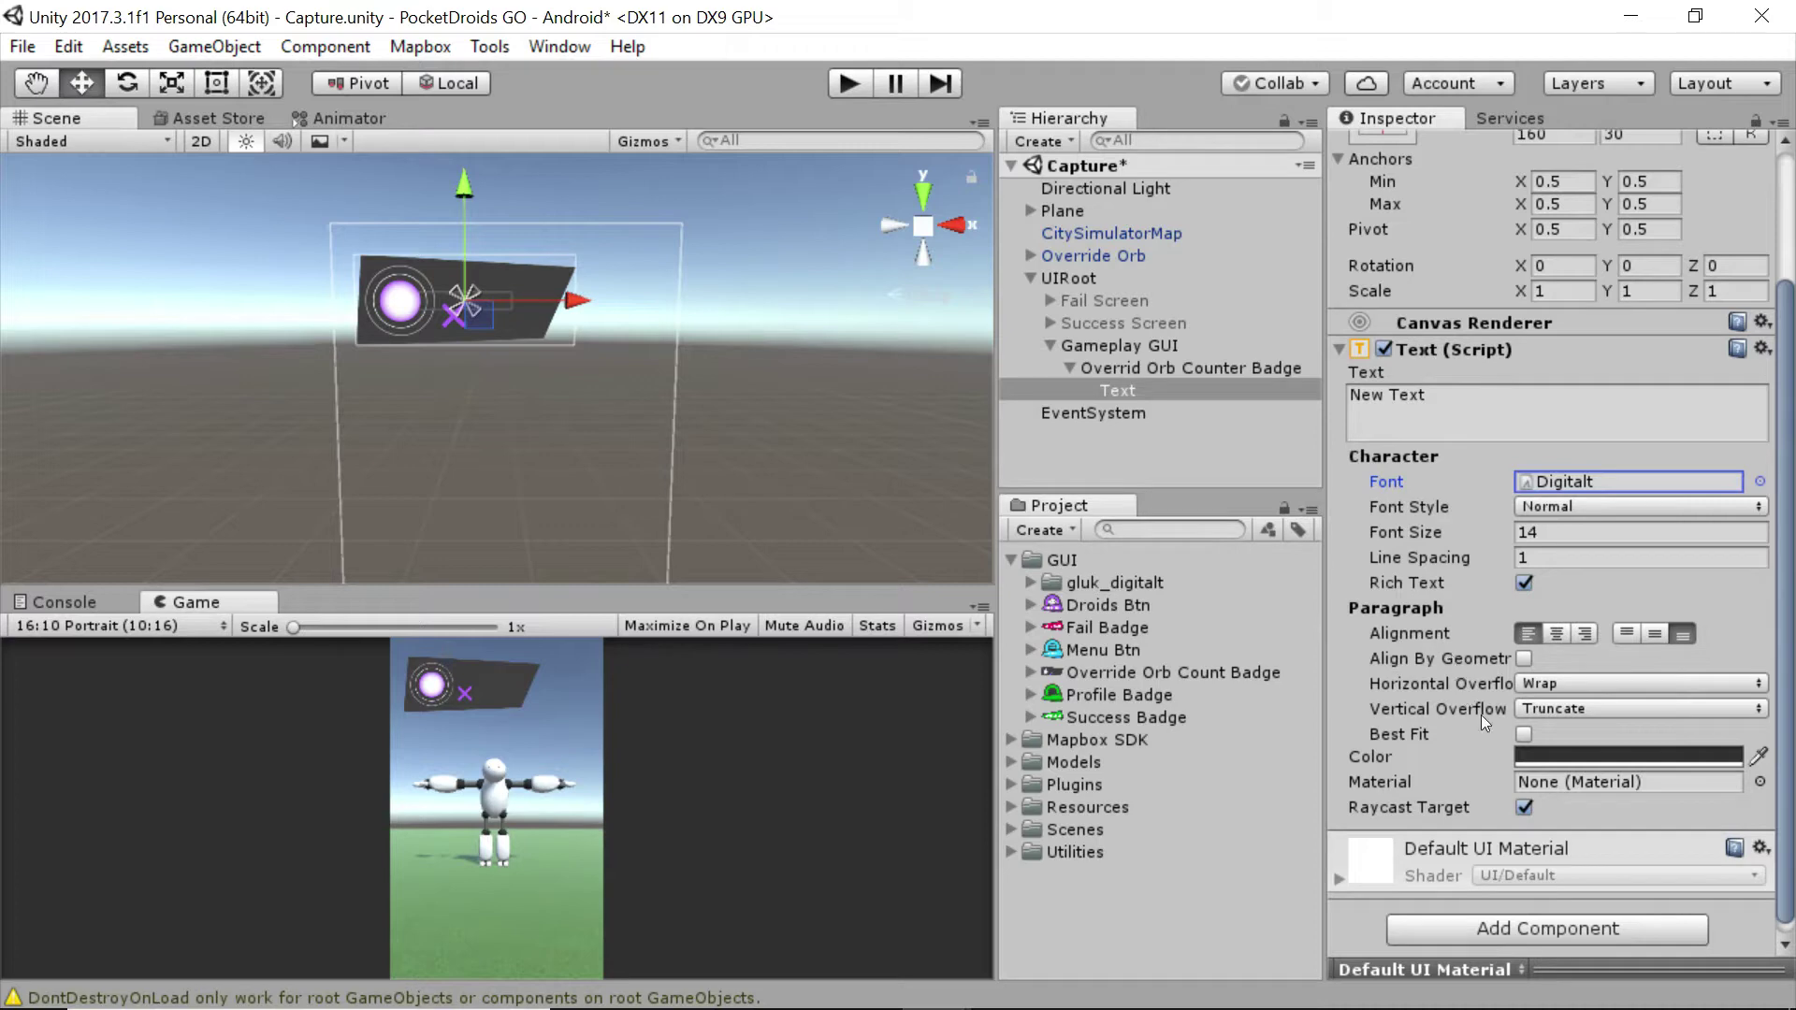
click(1523, 734)
click(1588, 760)
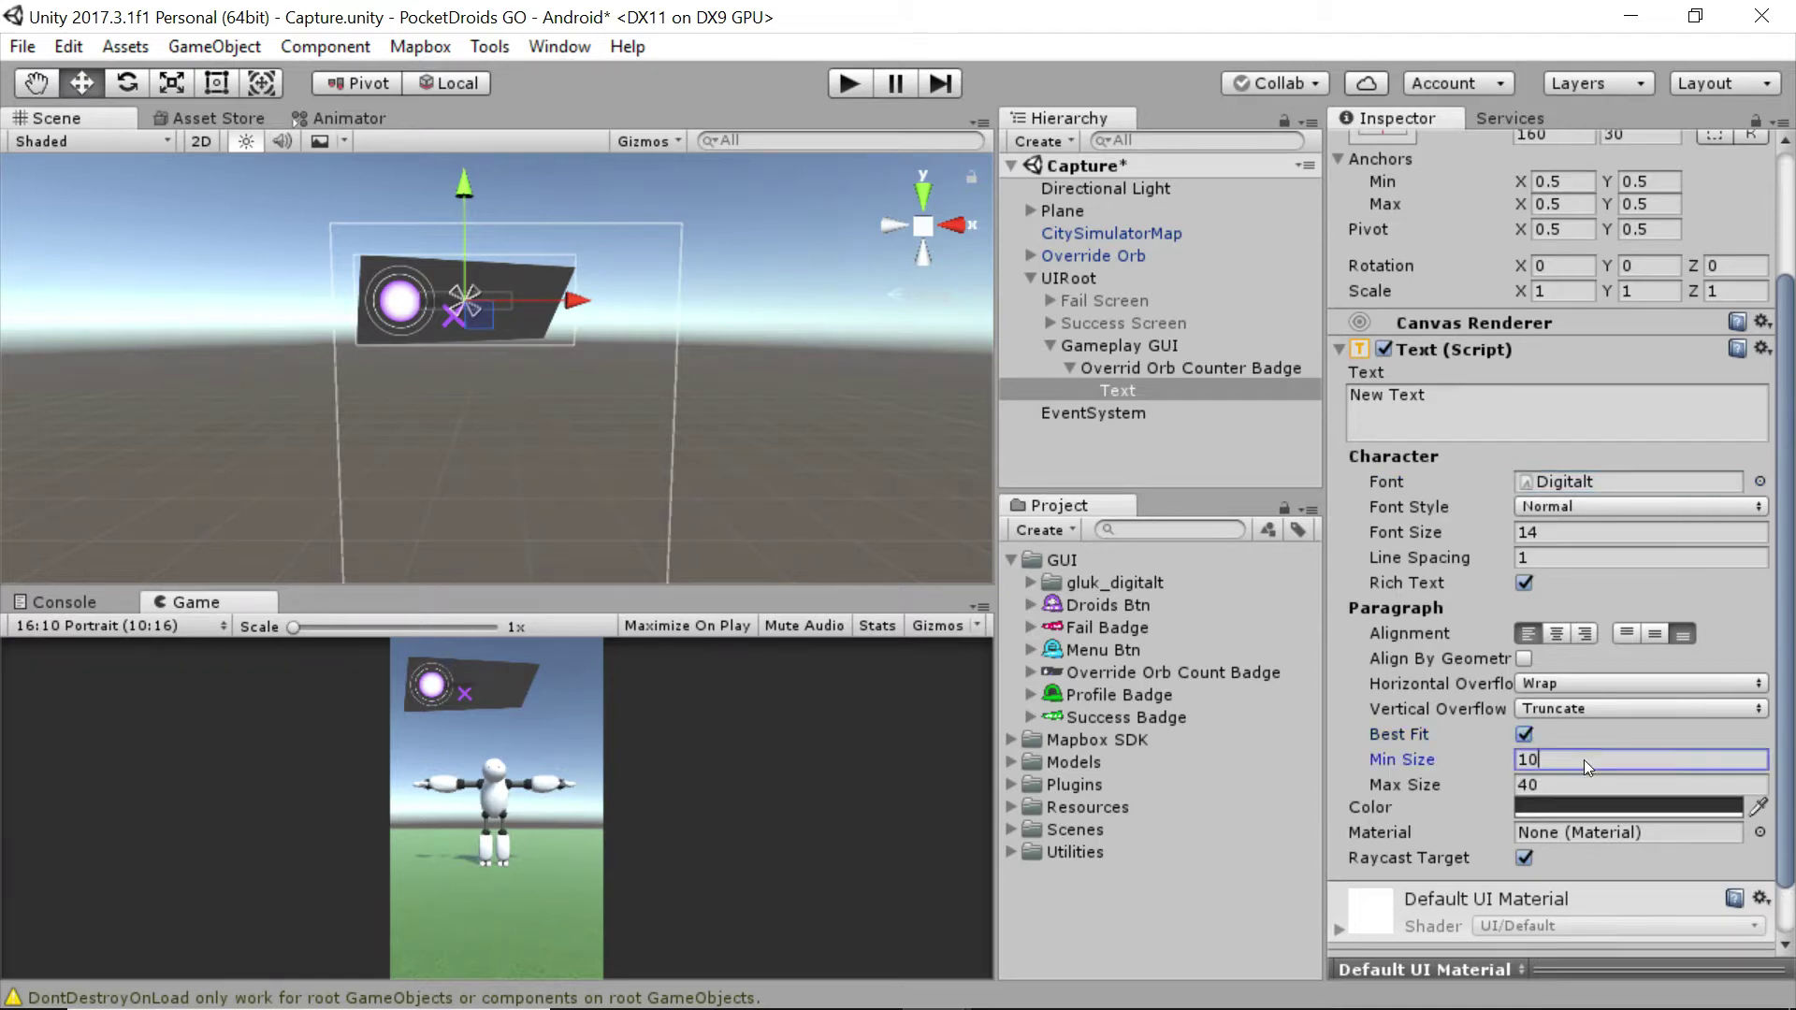
text(14)
key(Tab)
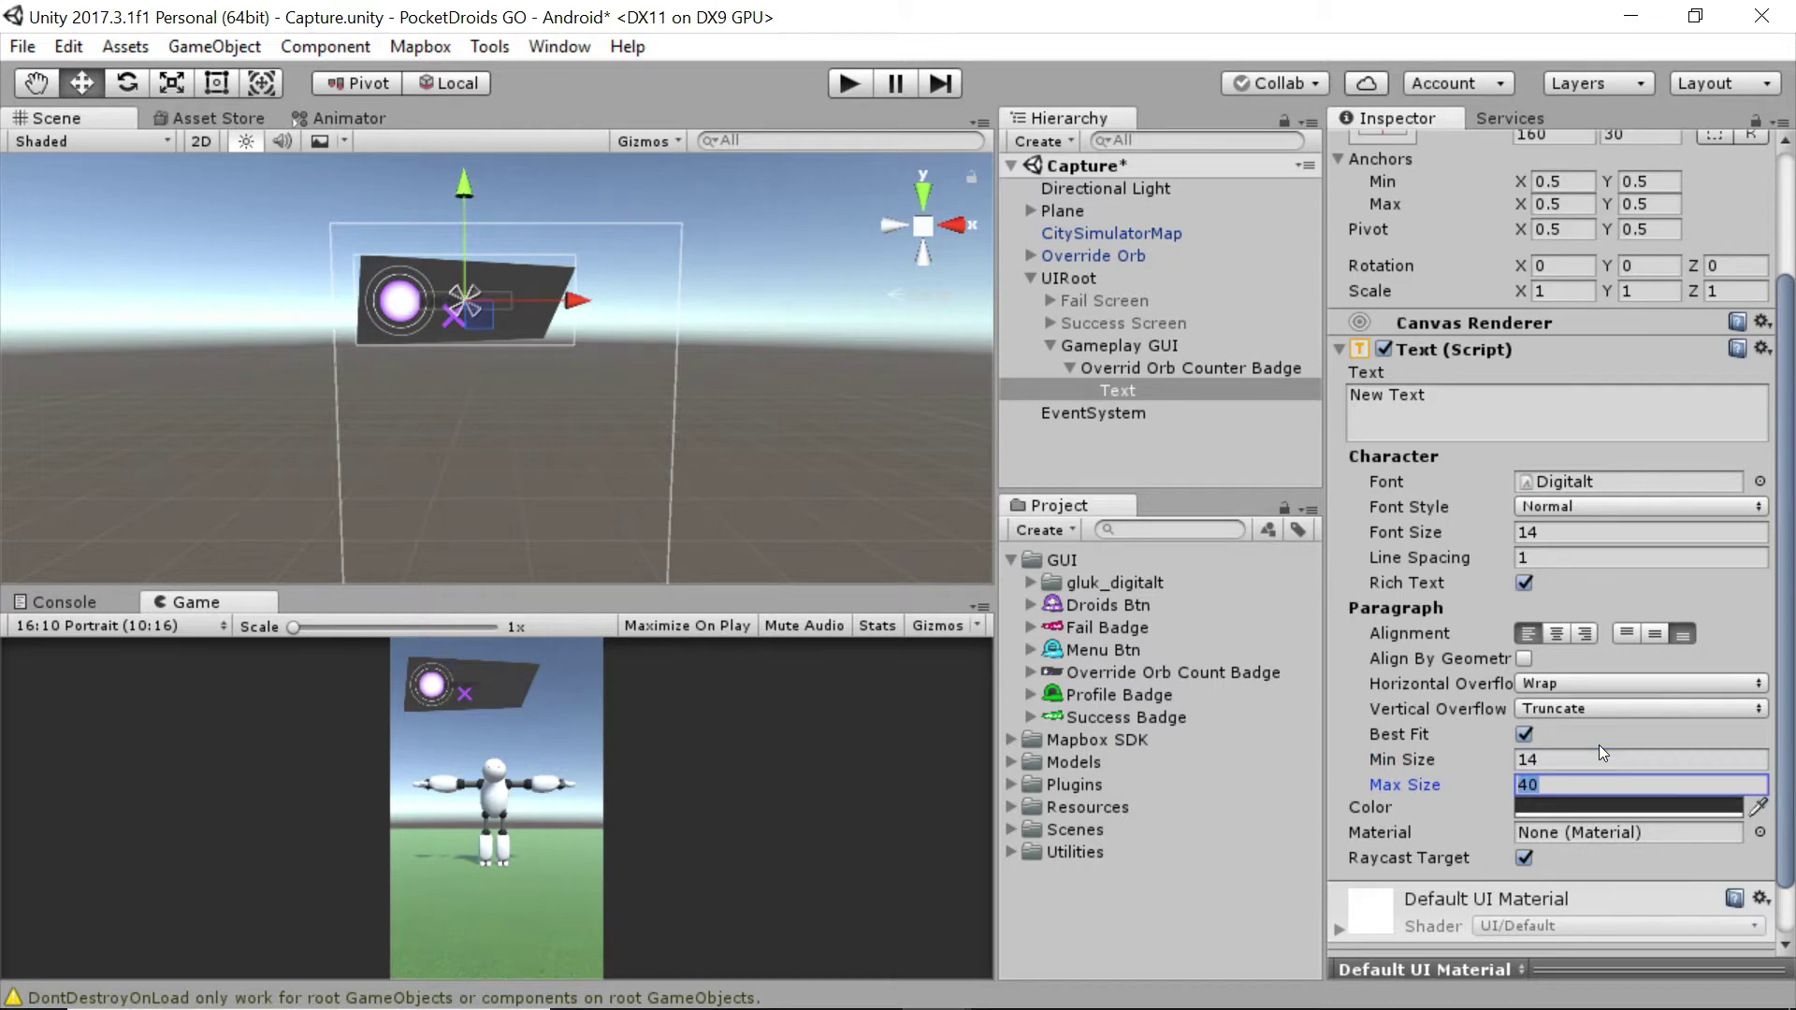
text(160)
key(shift+Tab)
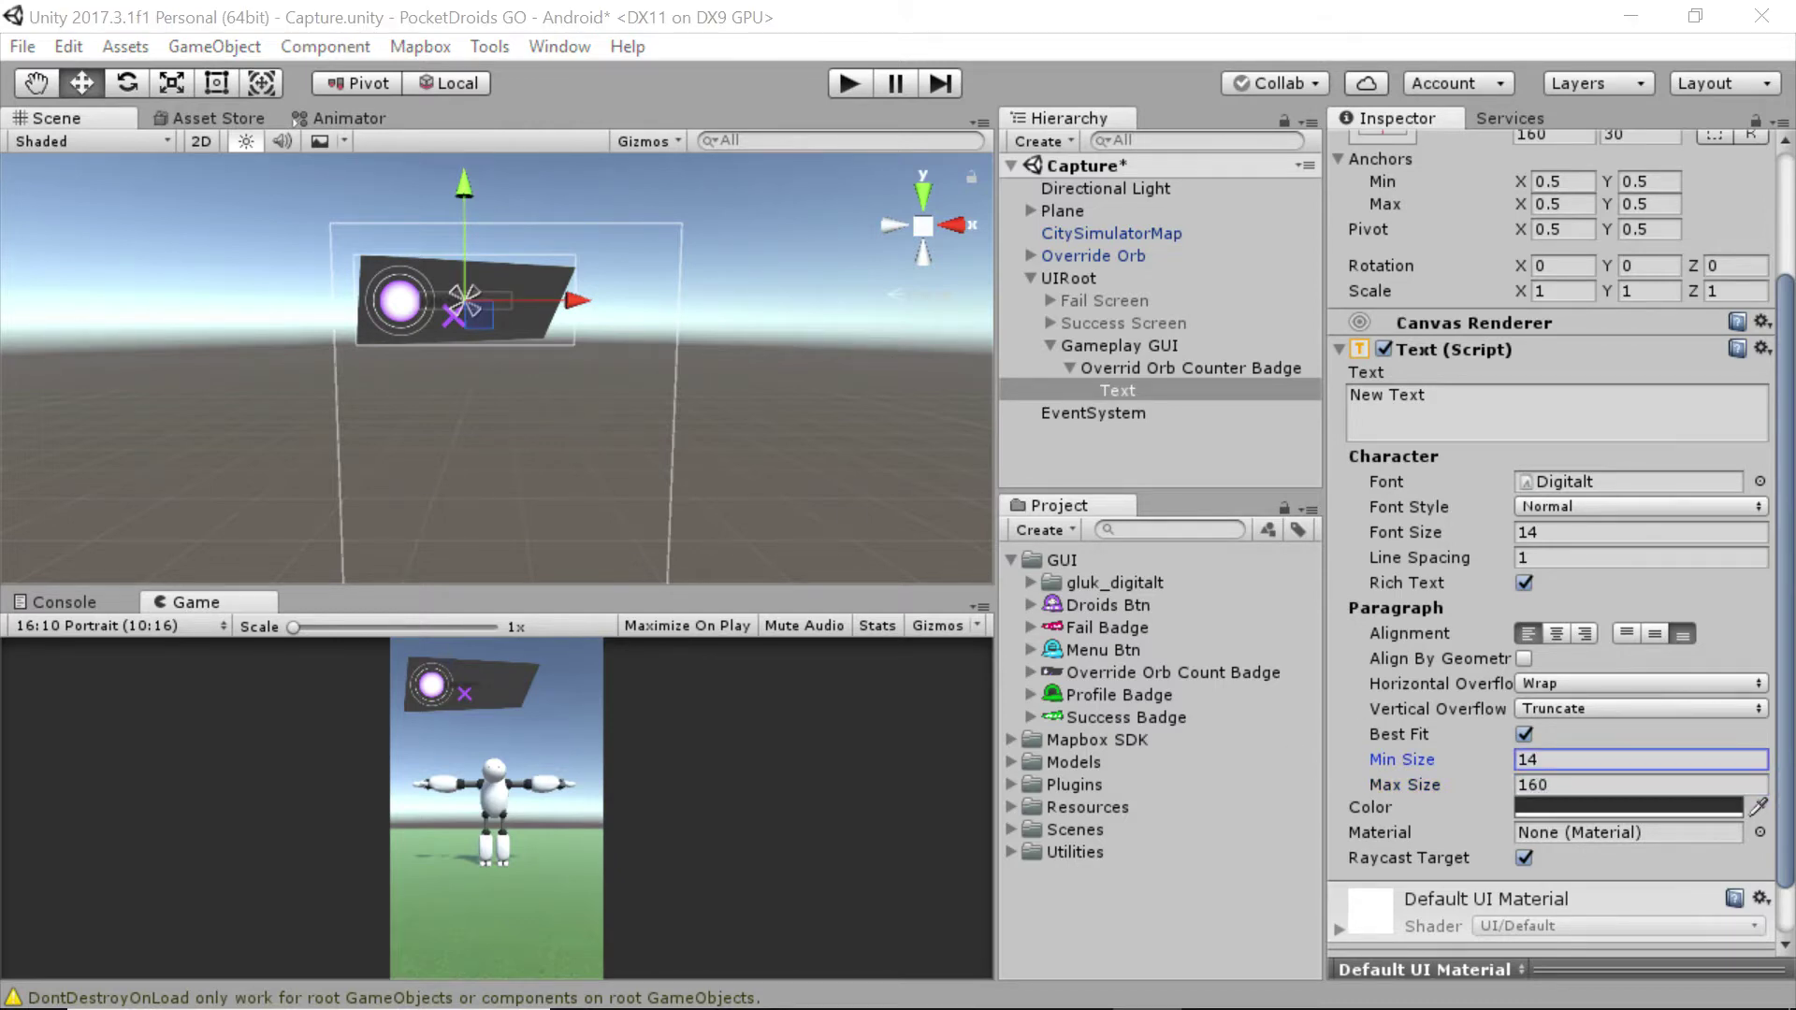
- Change the badge text's color to white
click(1532, 805)
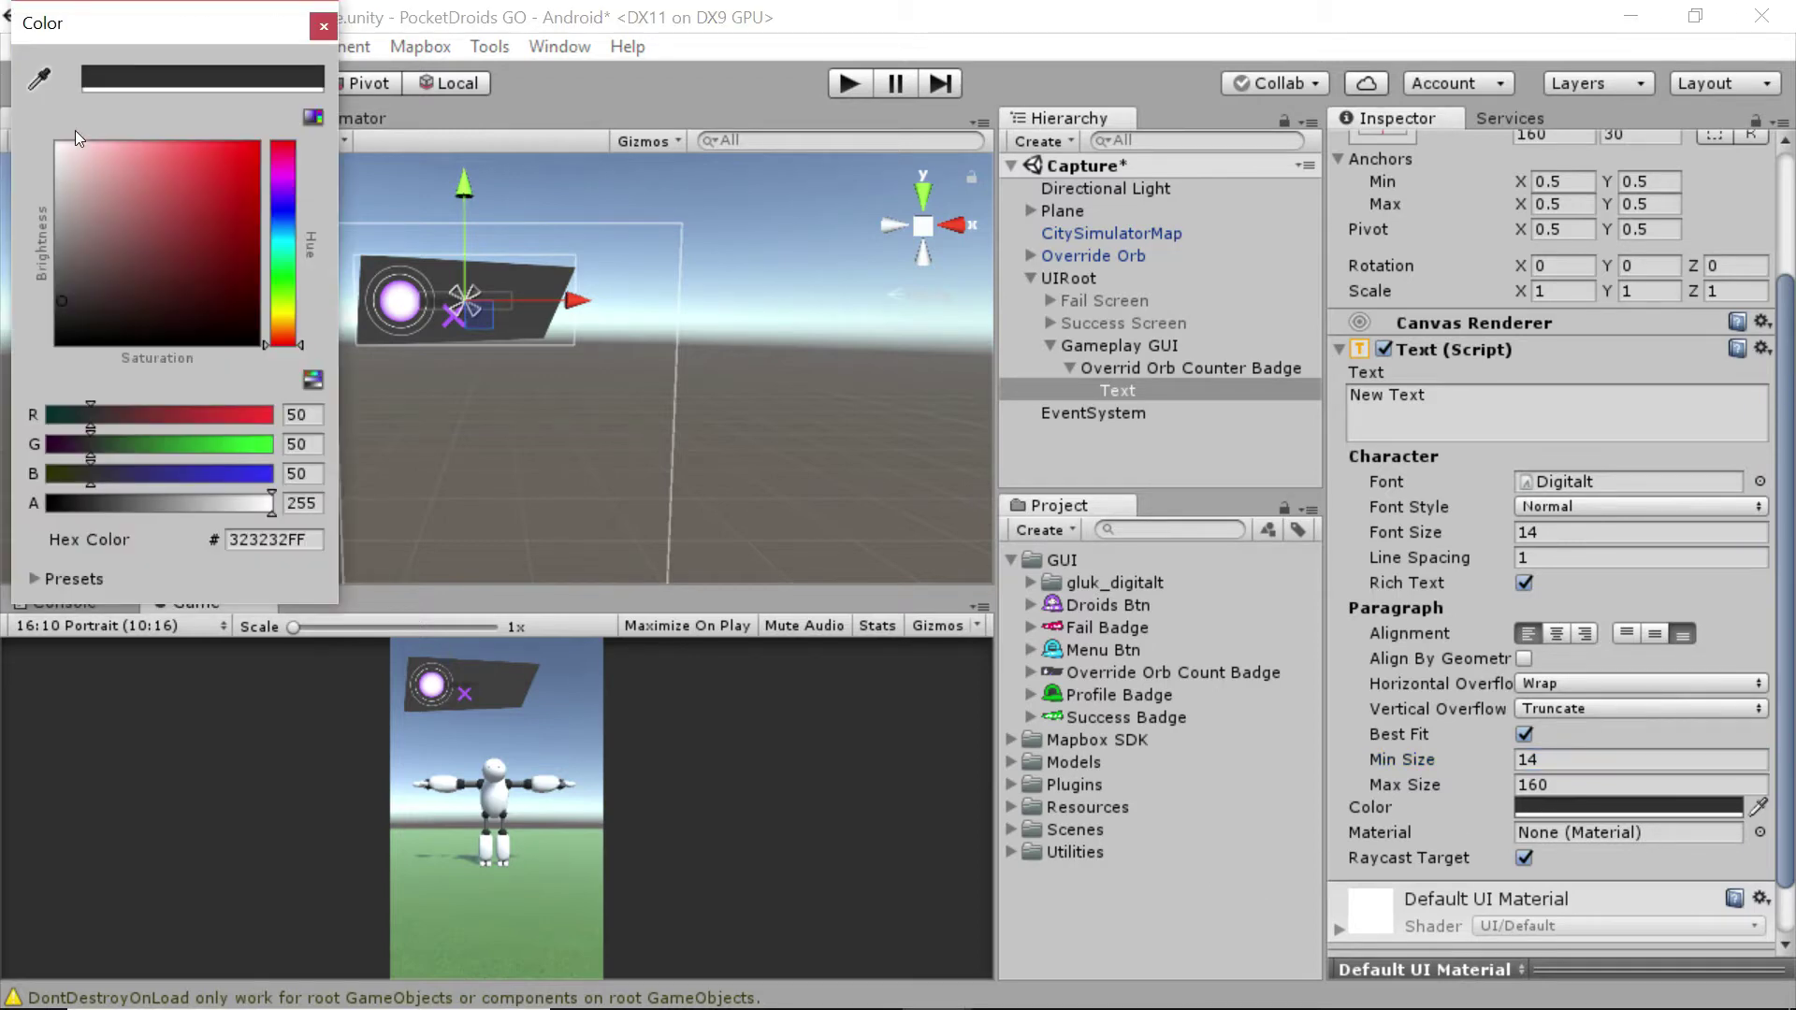
click(73, 171)
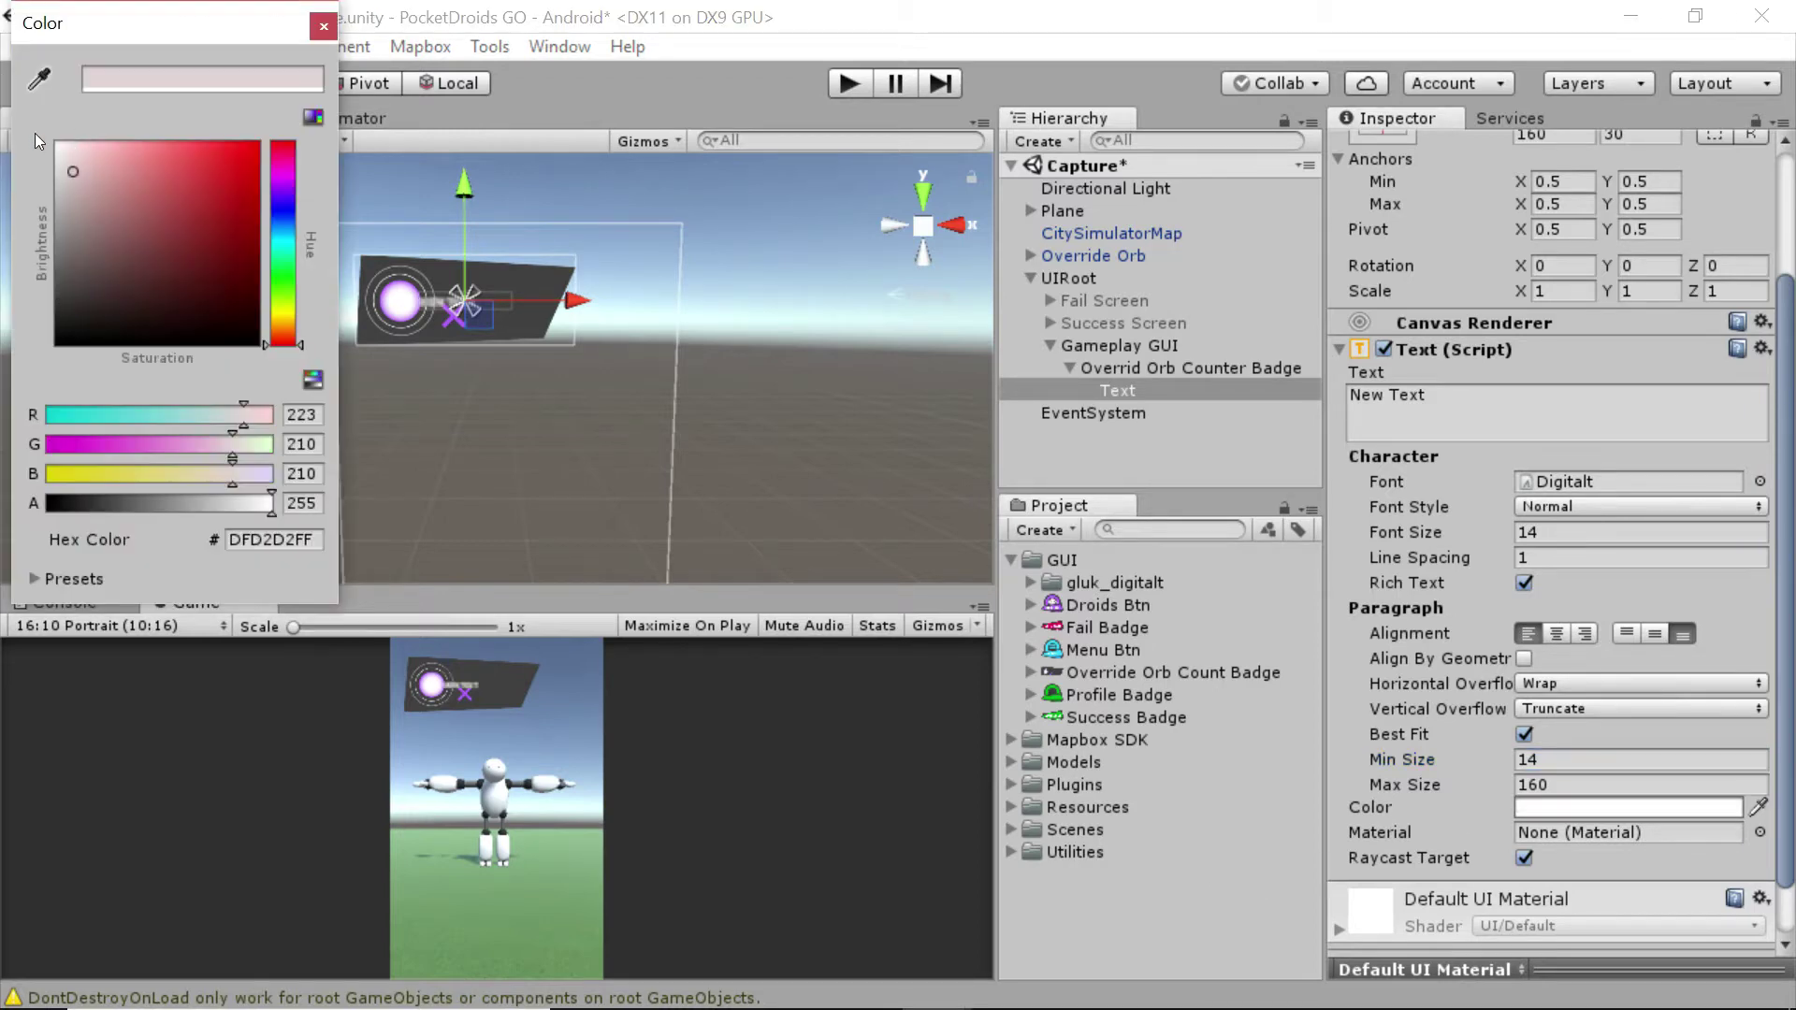
click(324, 26)
- Replace the badge text's content with "1" and set its rectangle height to 170
click(1534, 409)
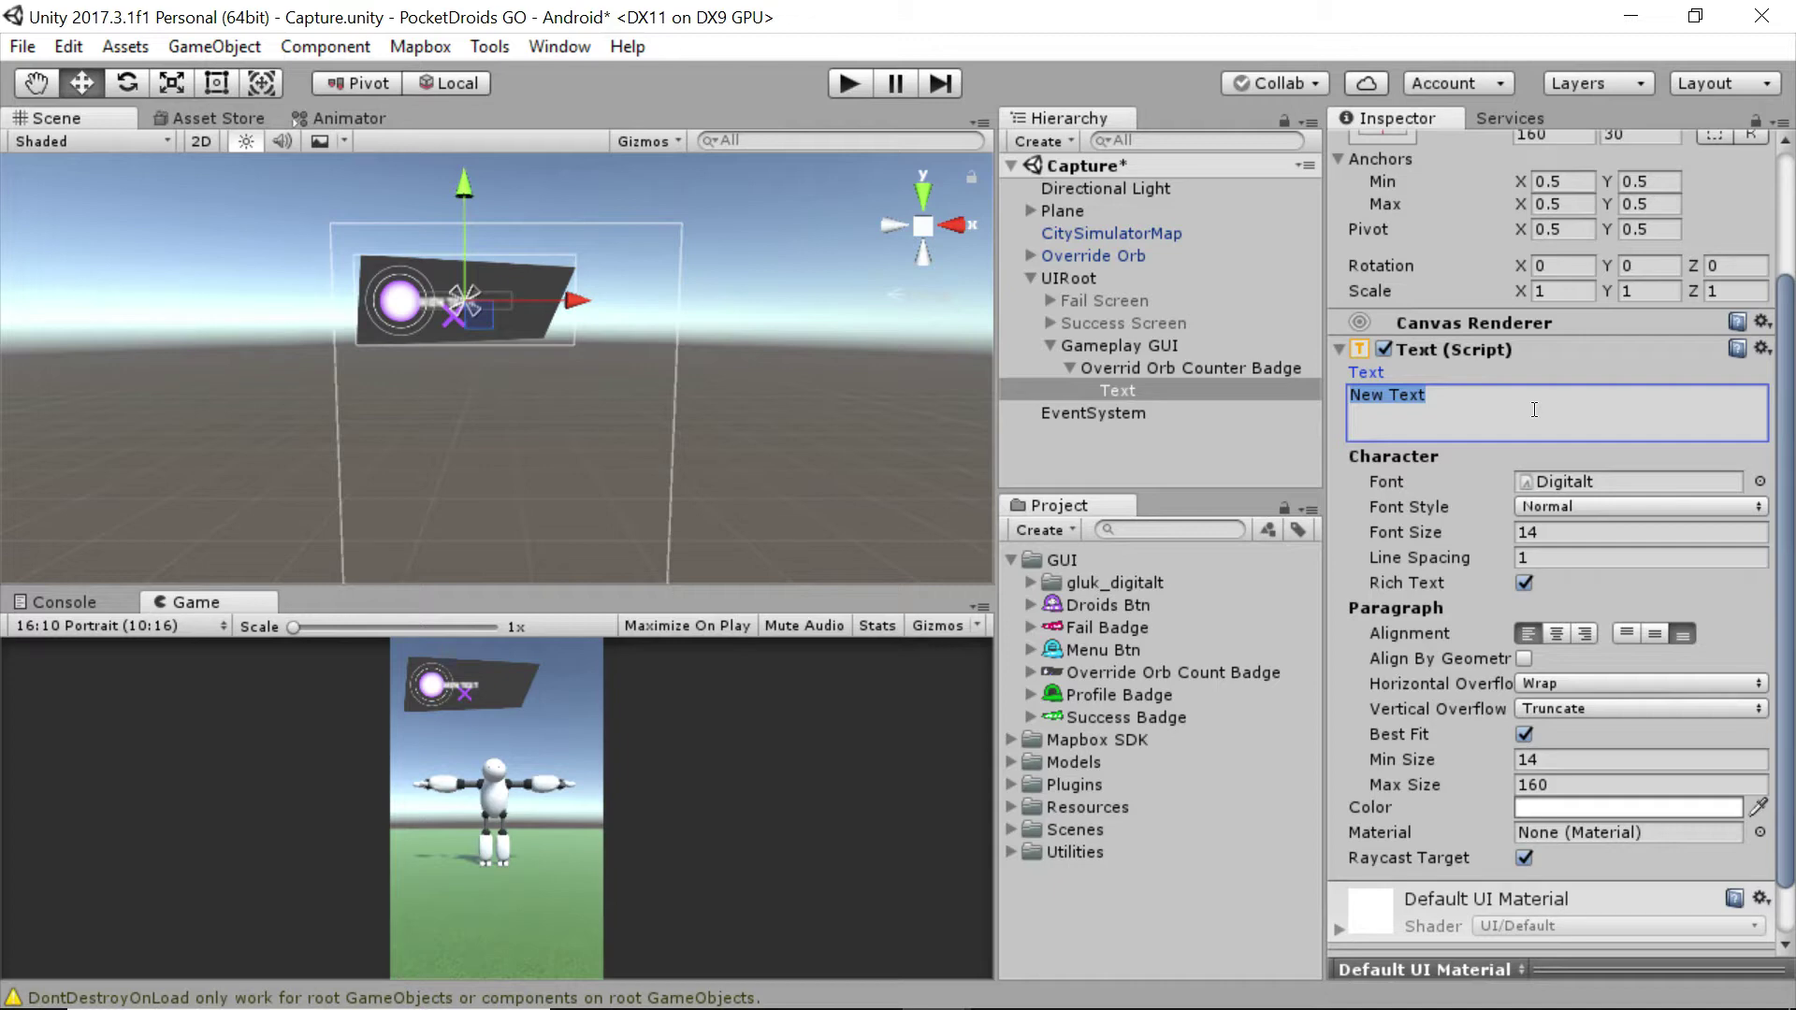
text(1)
scroll(1590, 374, up, 3)
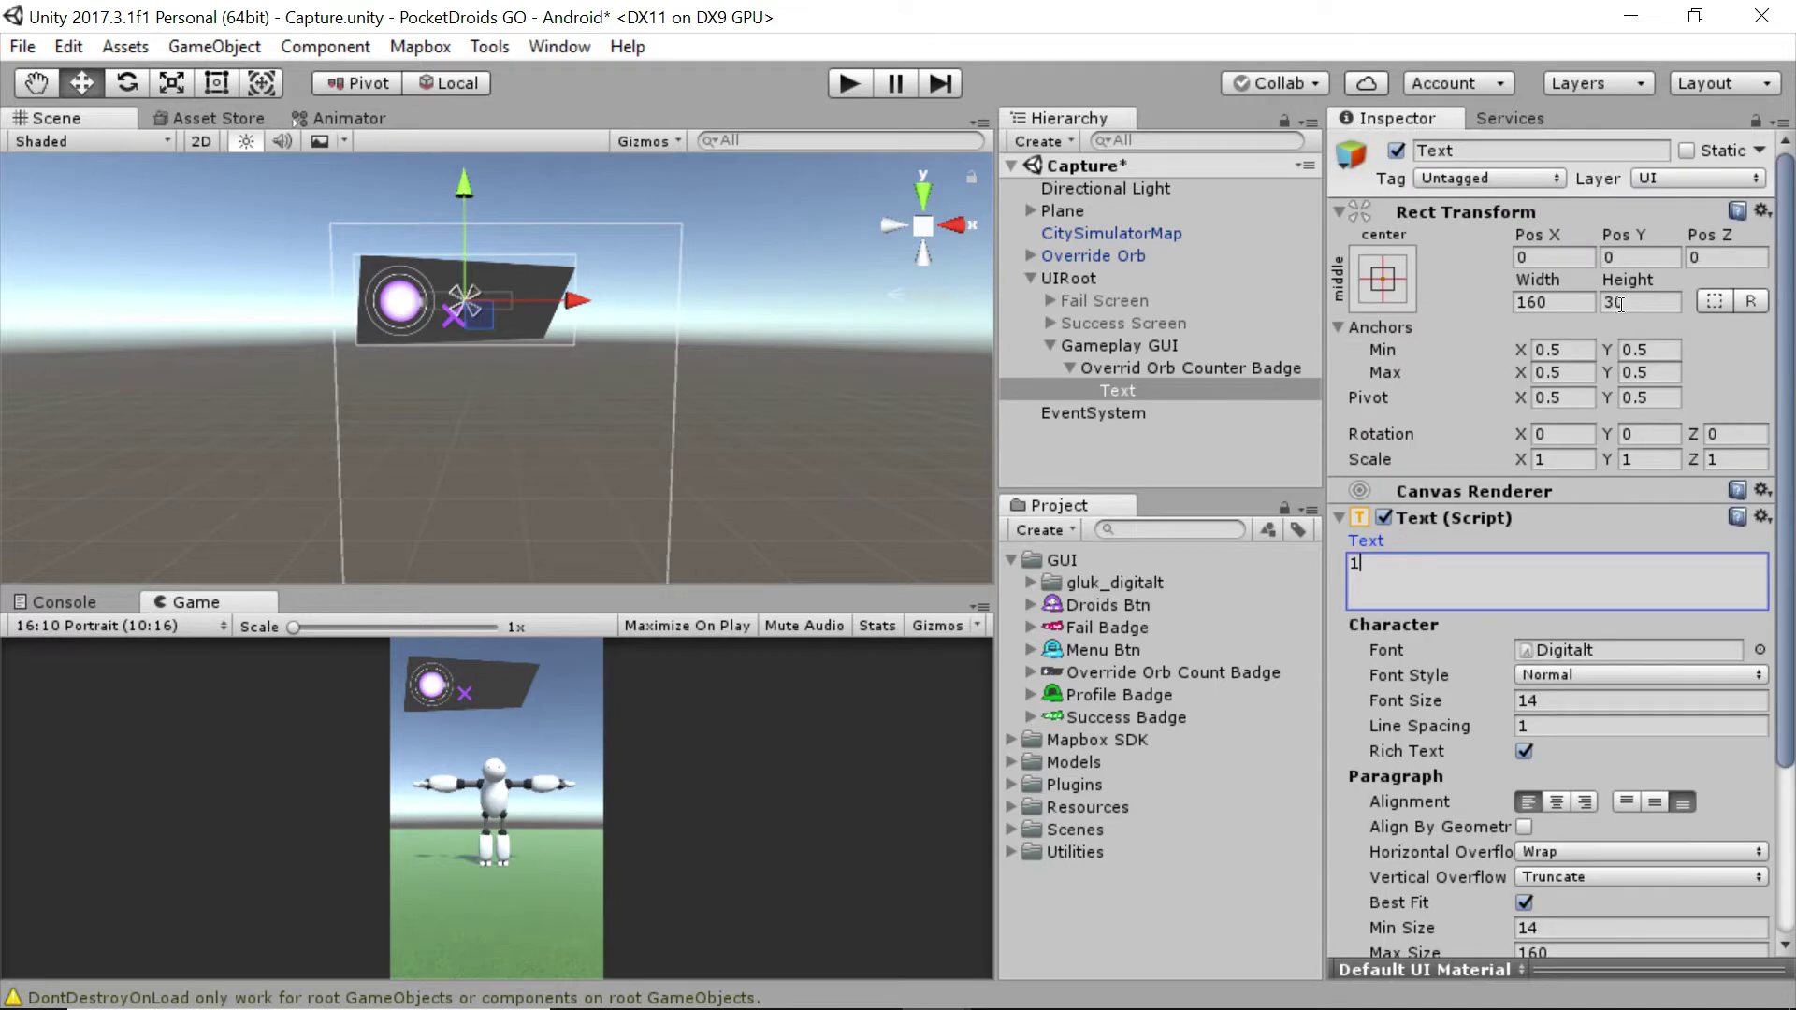
click(1639, 301)
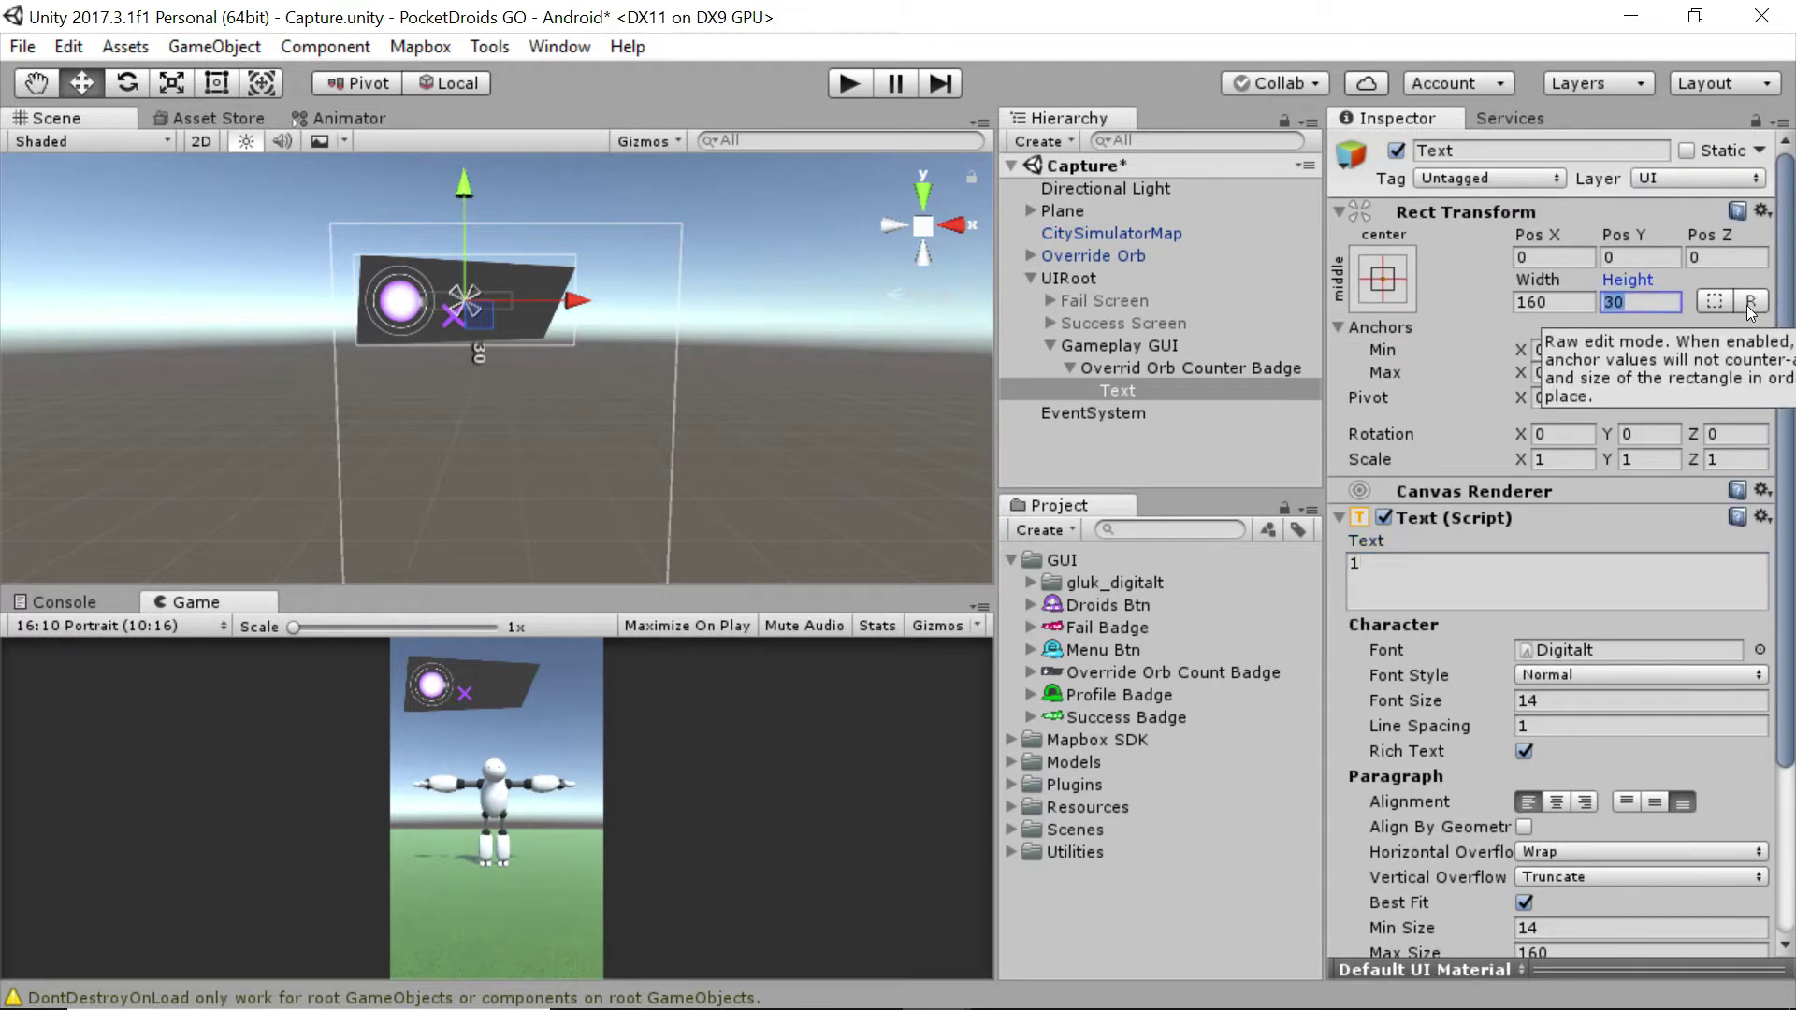
text(170)
scroll(1748, 305, down, 3)
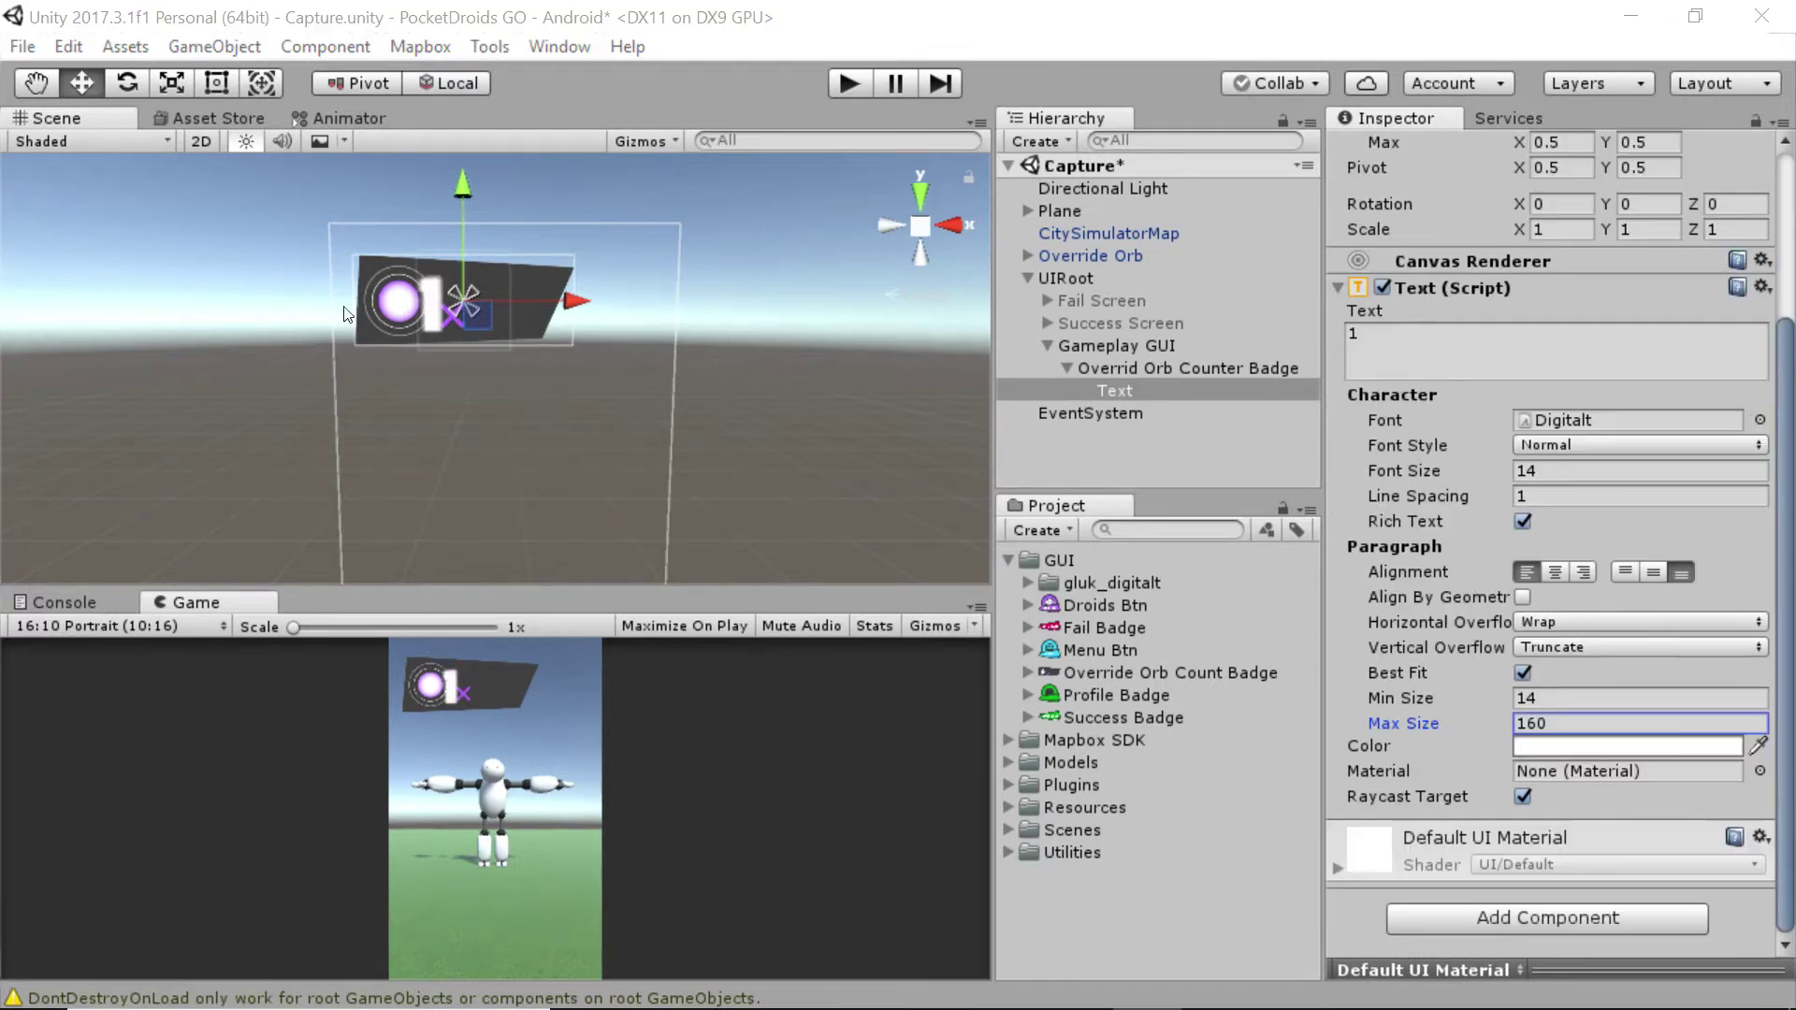
- Move the count text beside the badge's purple x, to about X 97 and Y 8
click(576, 302)
drag(577, 298, 630, 300)
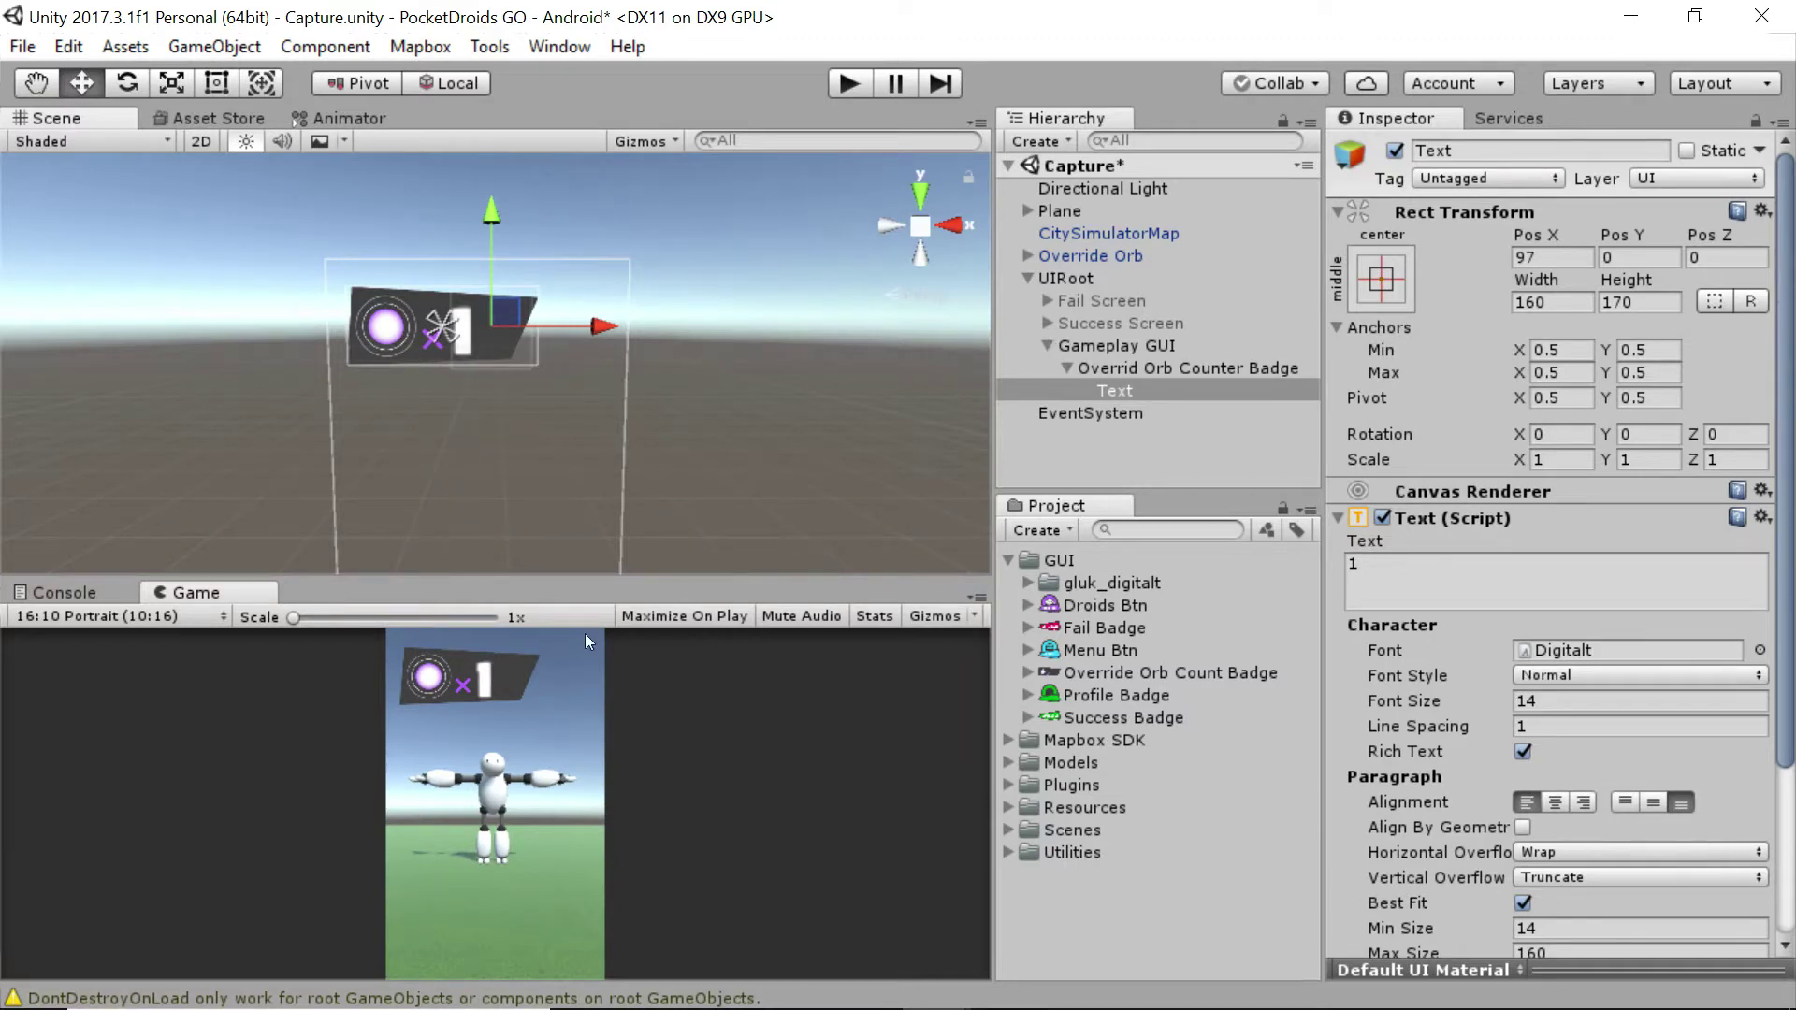
drag(504, 206, 494, 202)
- Check the count text's placement in 3:2, HVGA and WVGA portrait Game views, ending back on 16:10 Portrait
click(122, 618)
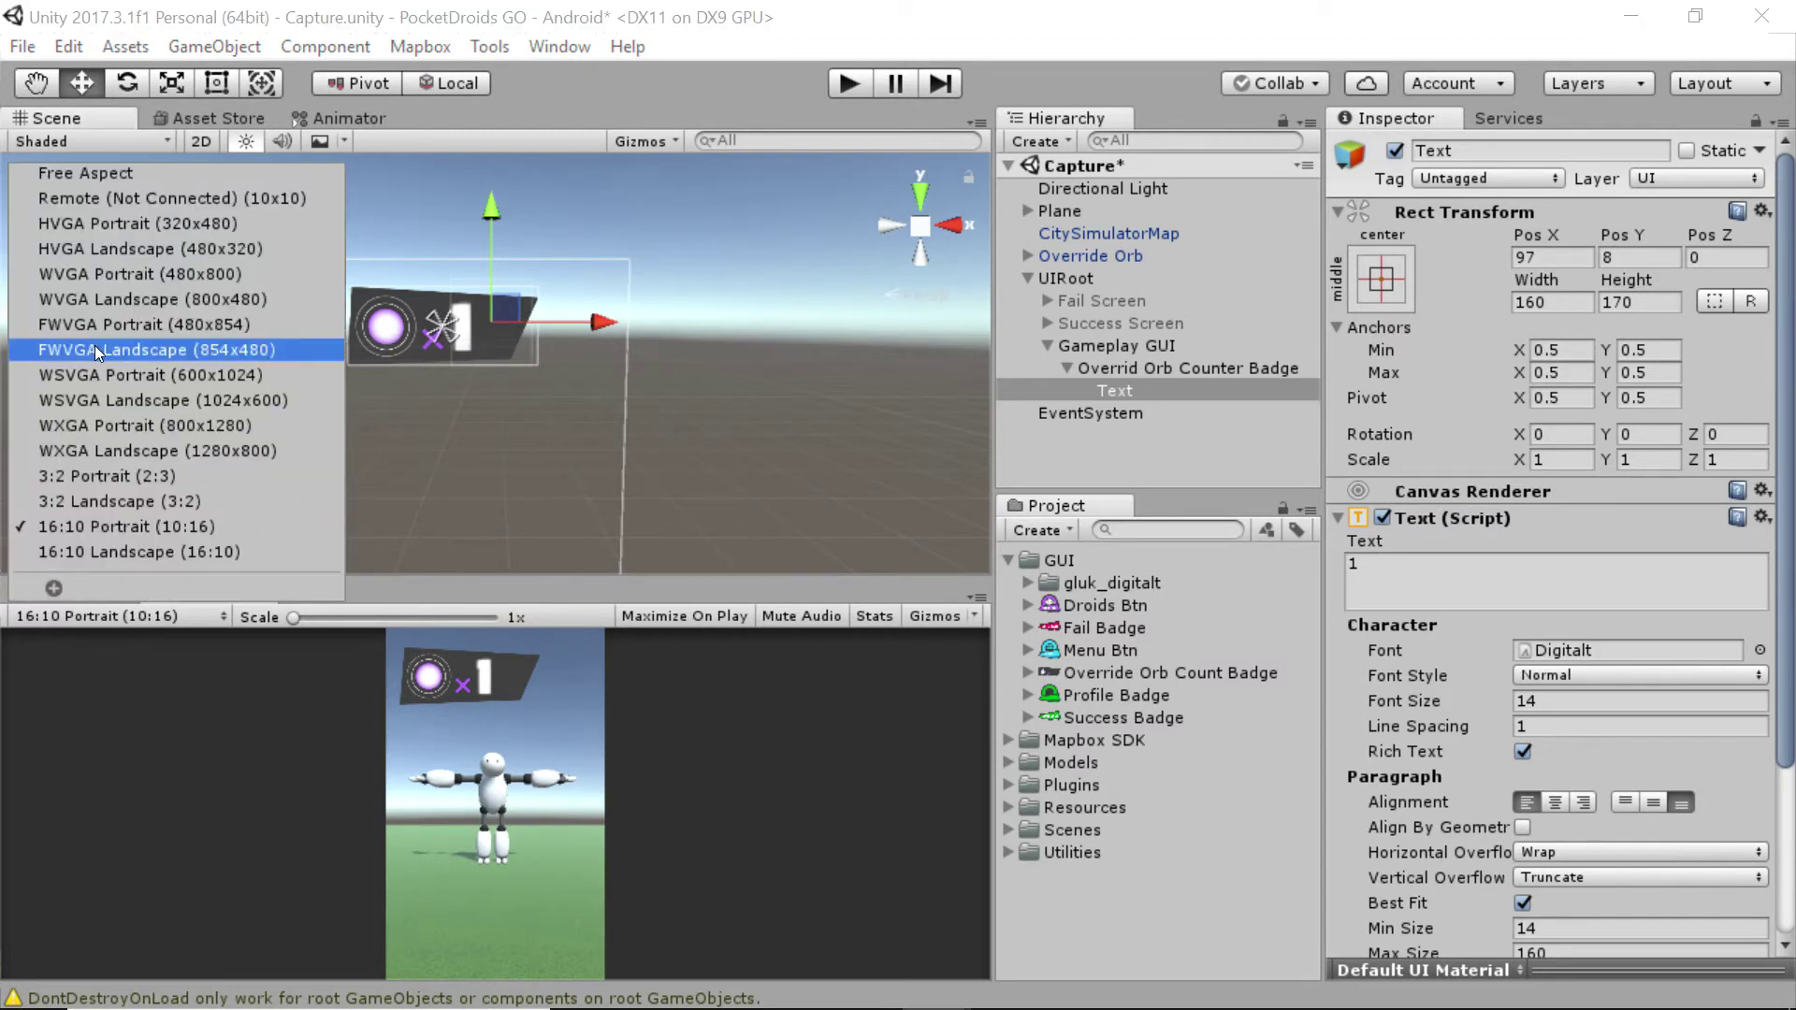
click(116, 482)
click(193, 613)
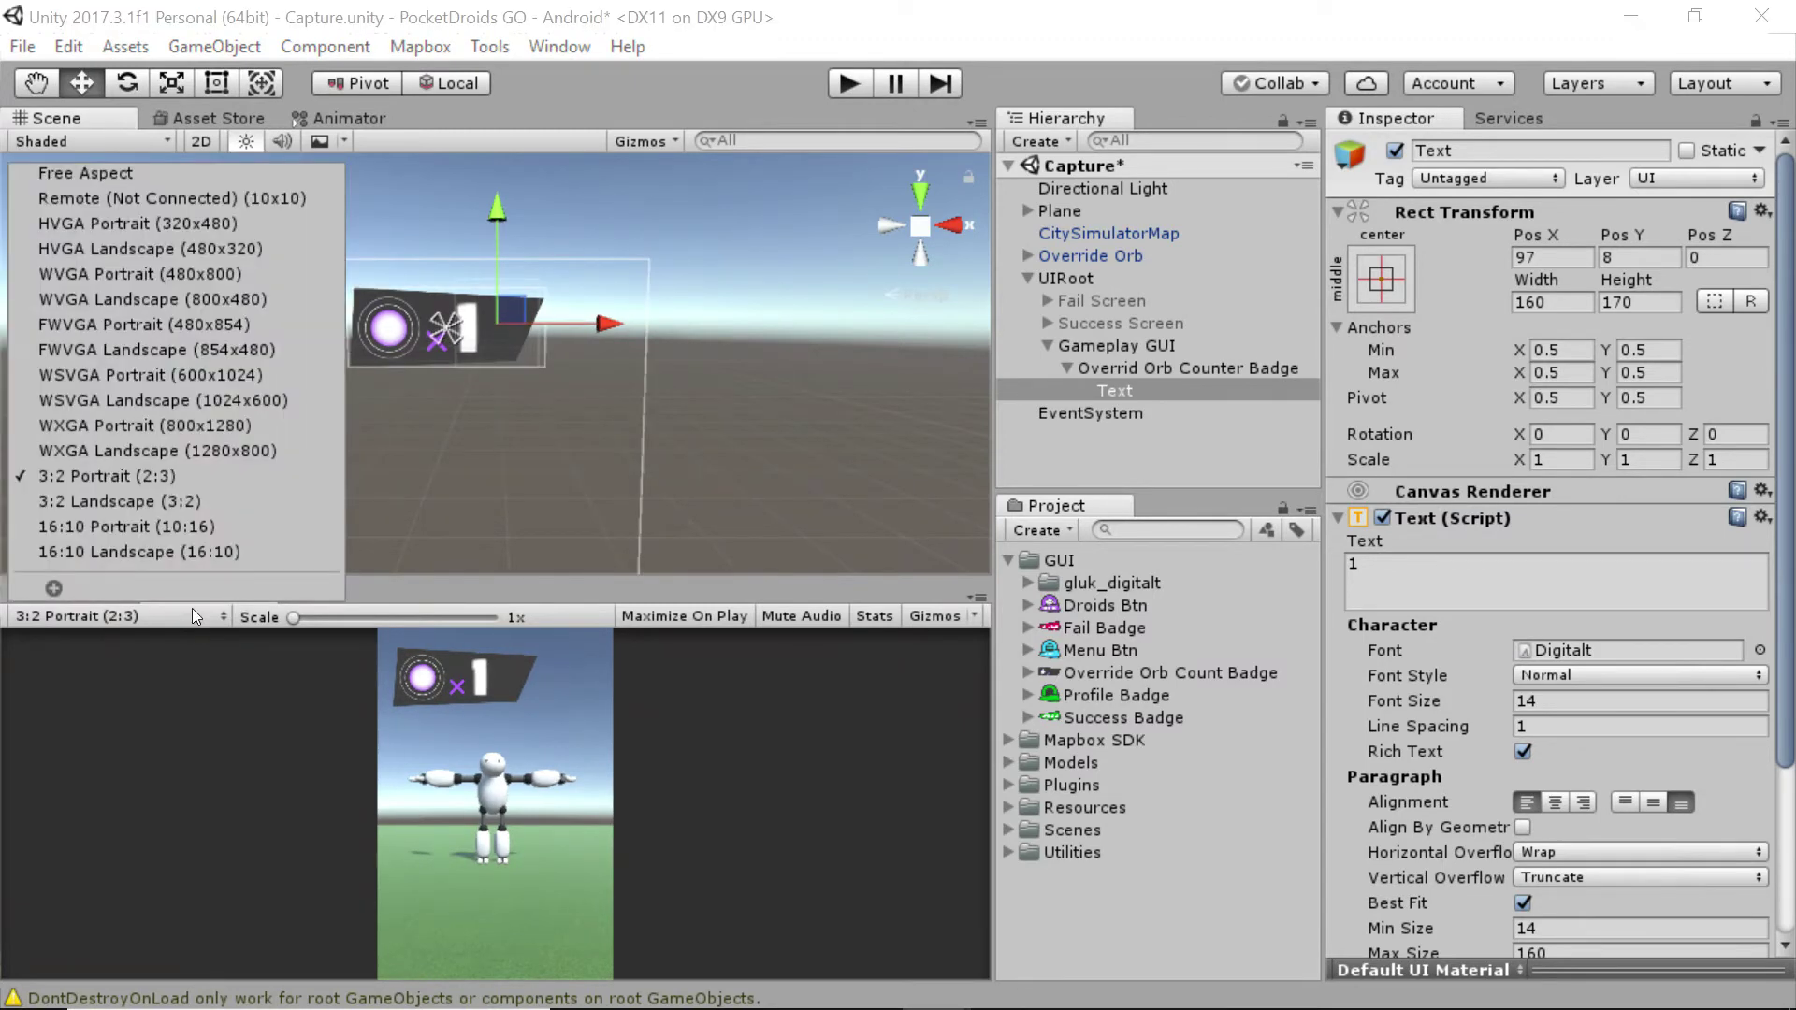
click(133, 223)
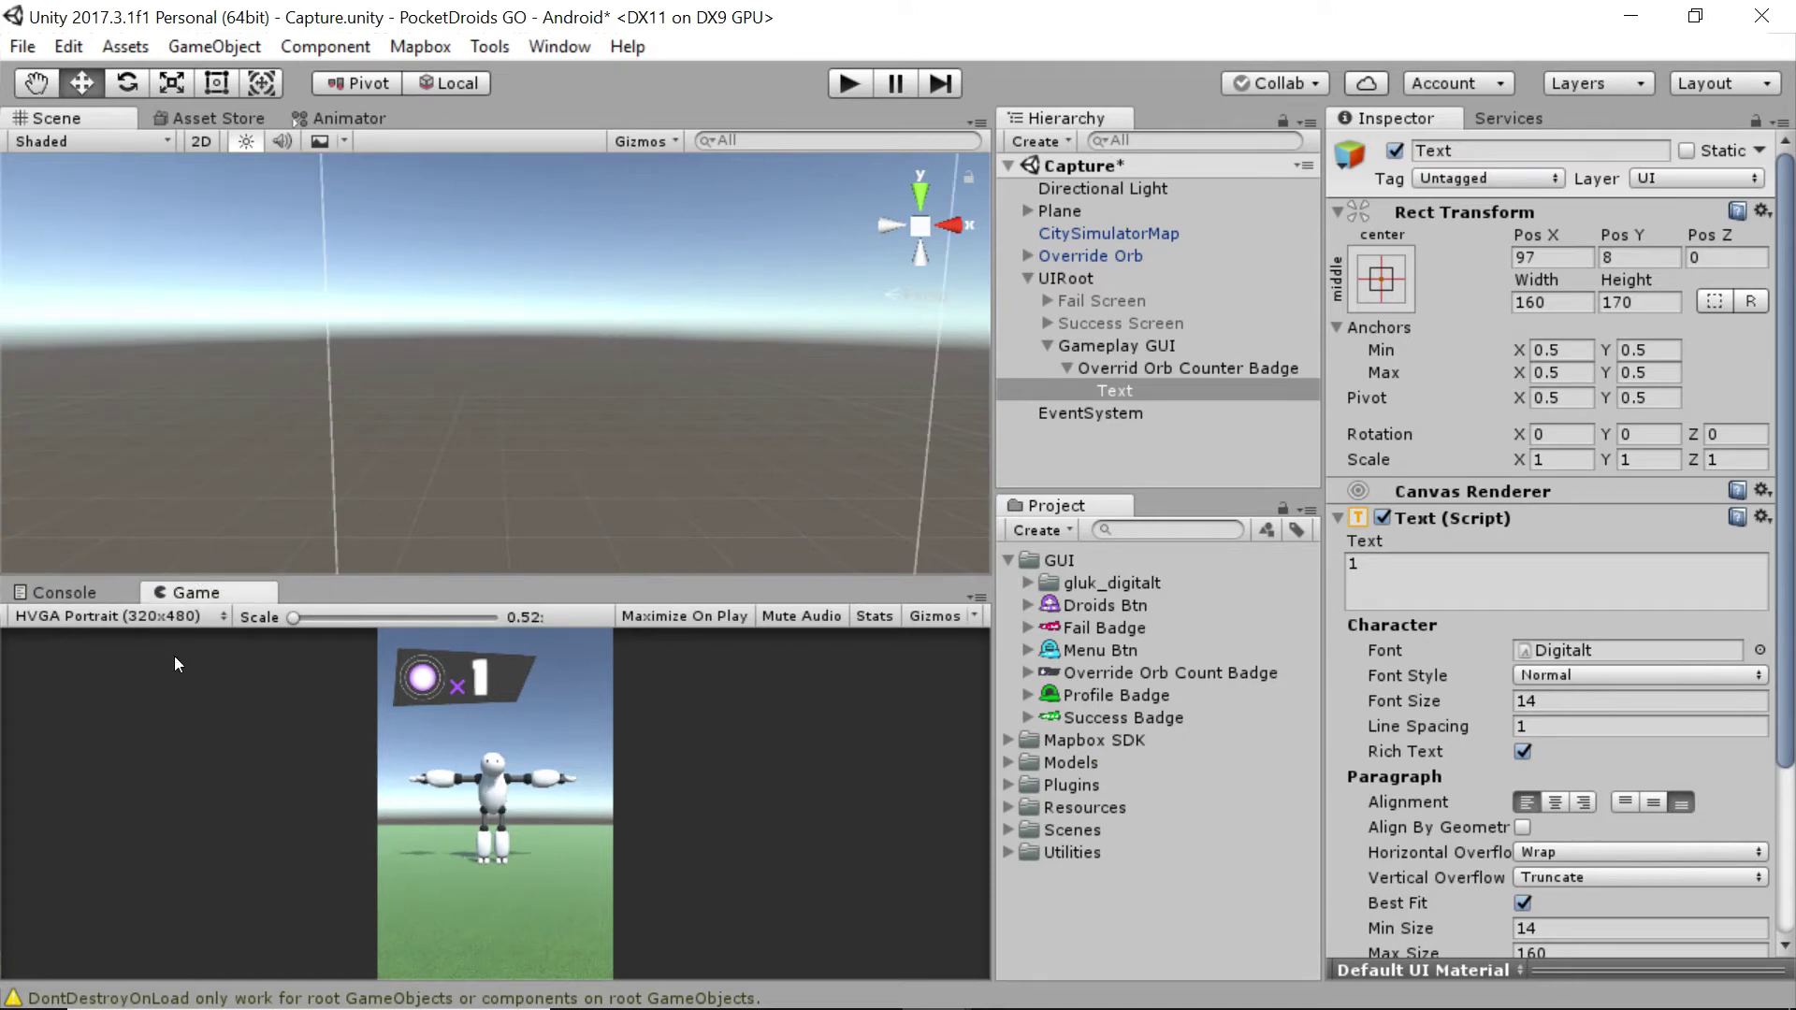
click(183, 615)
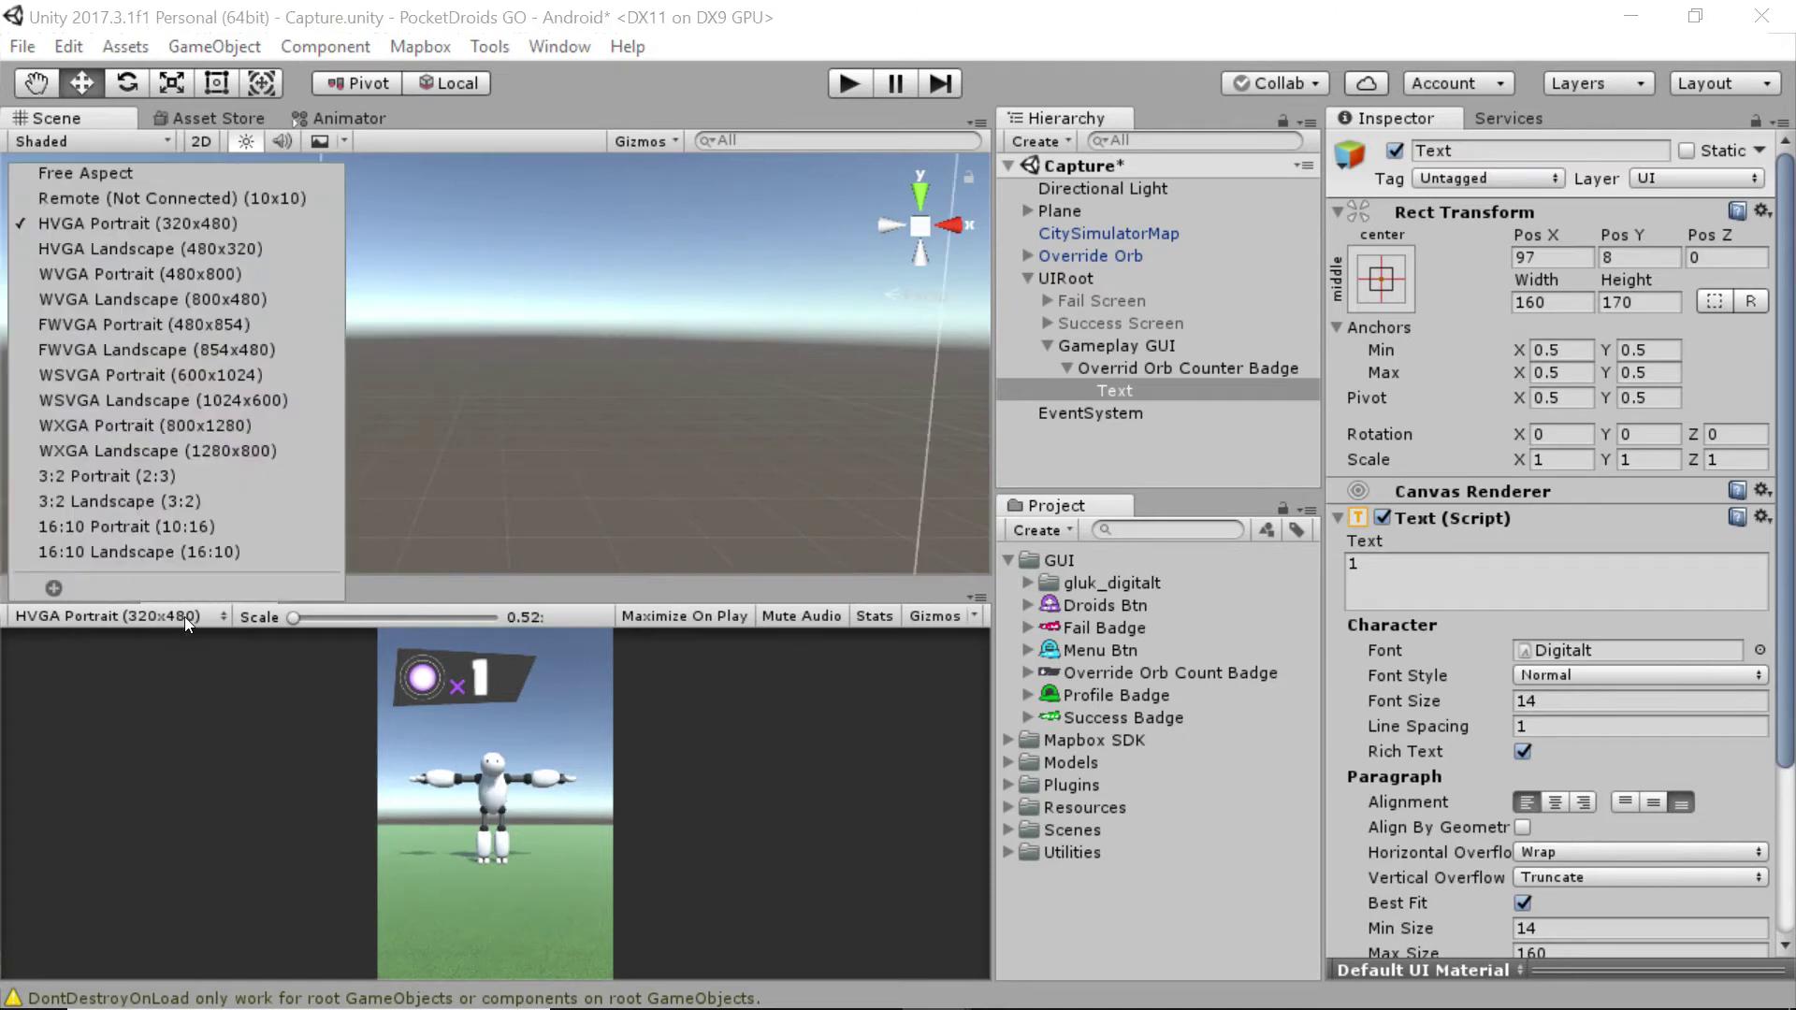
click(148, 273)
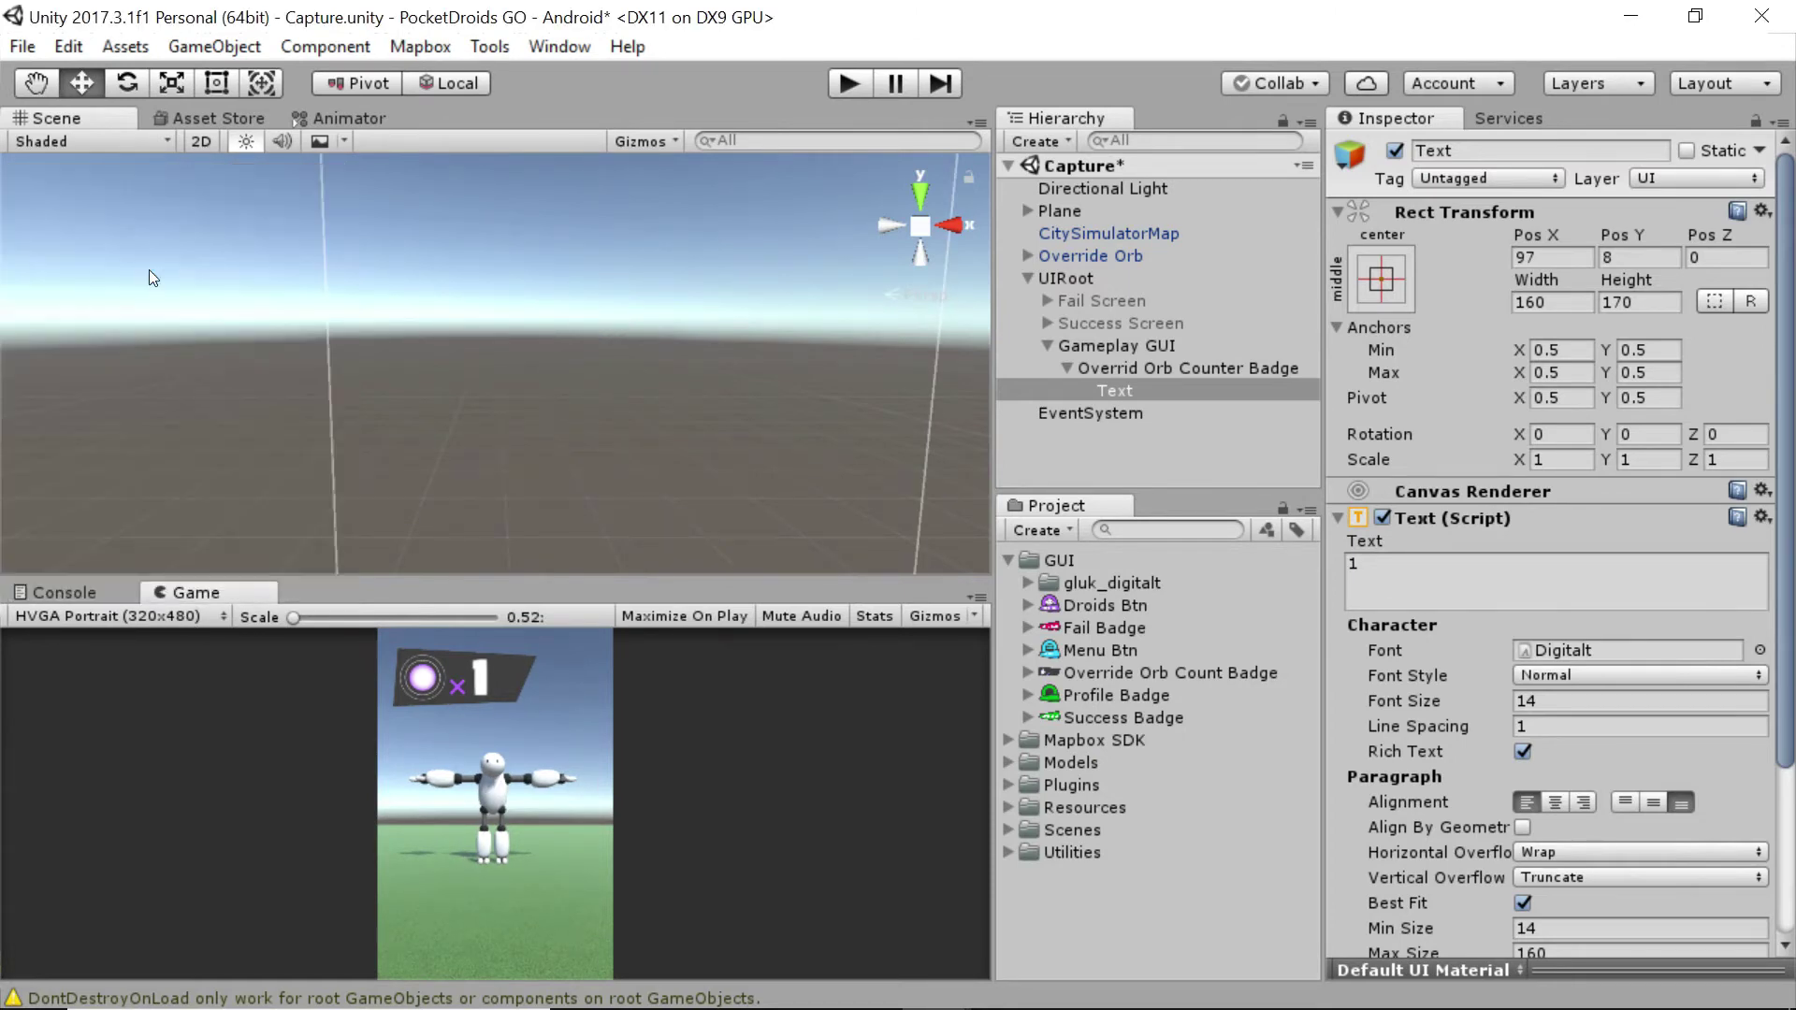
click(172, 620)
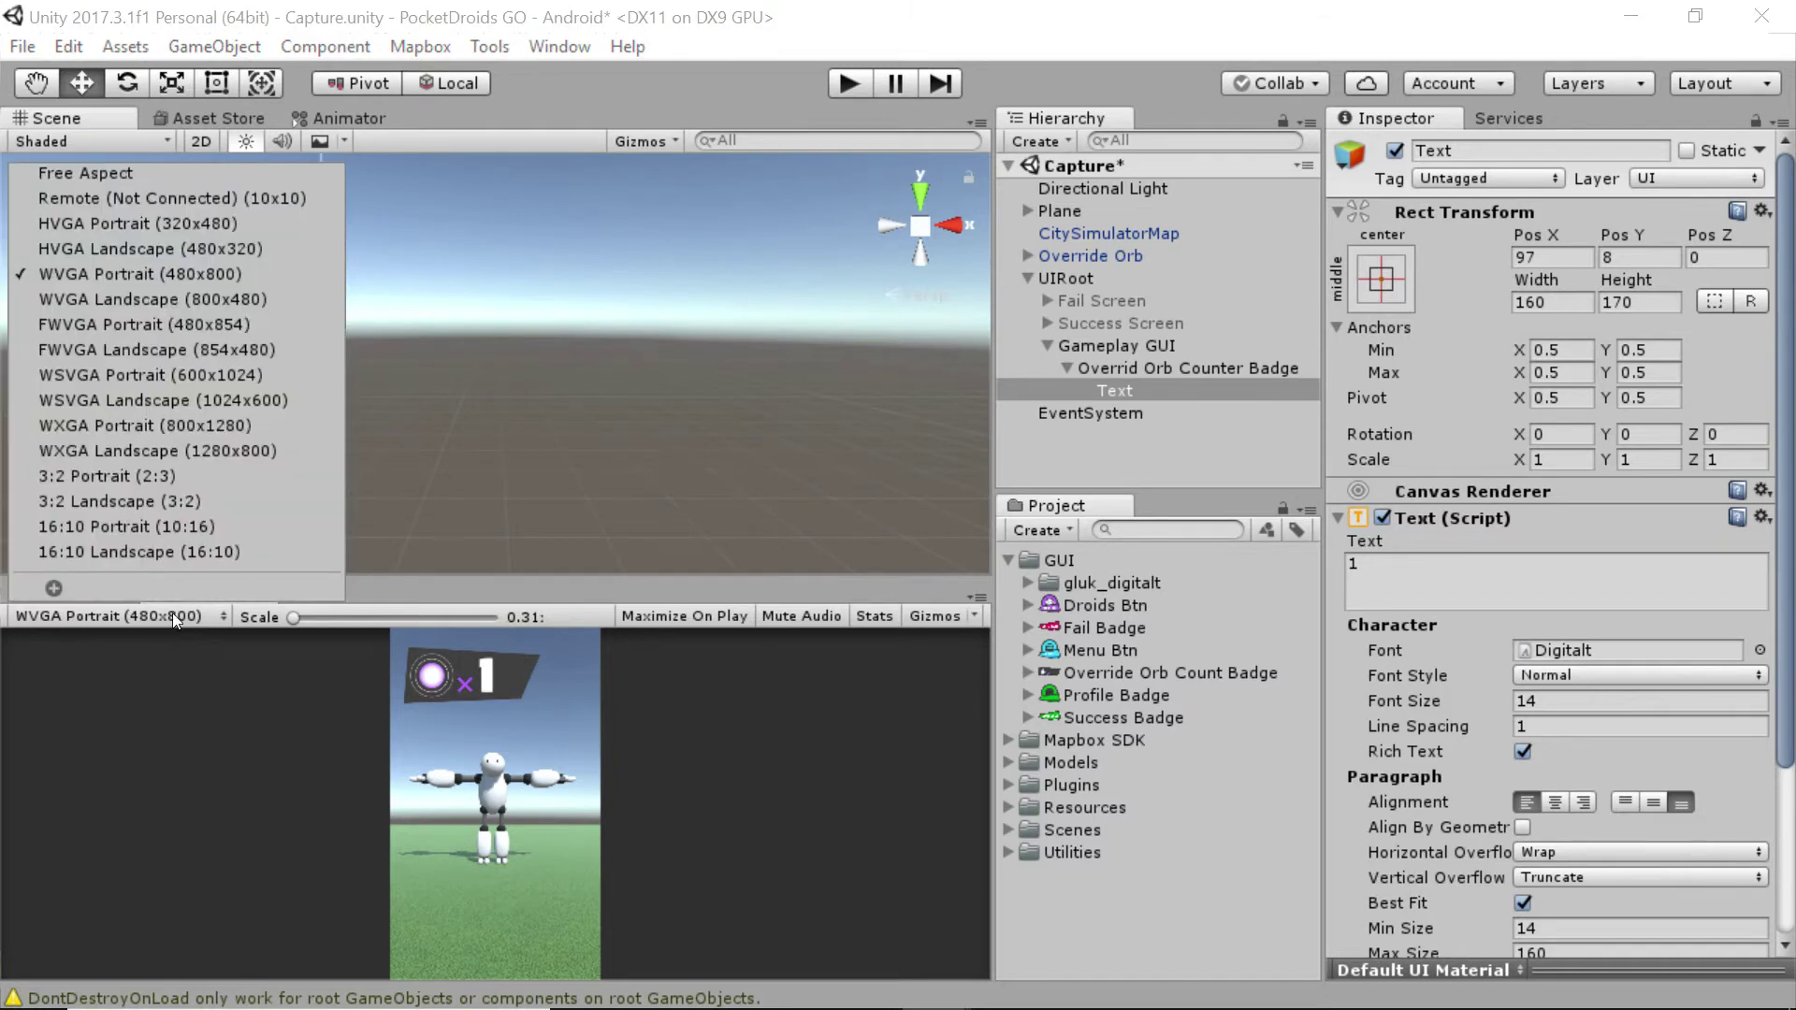
click(148, 475)
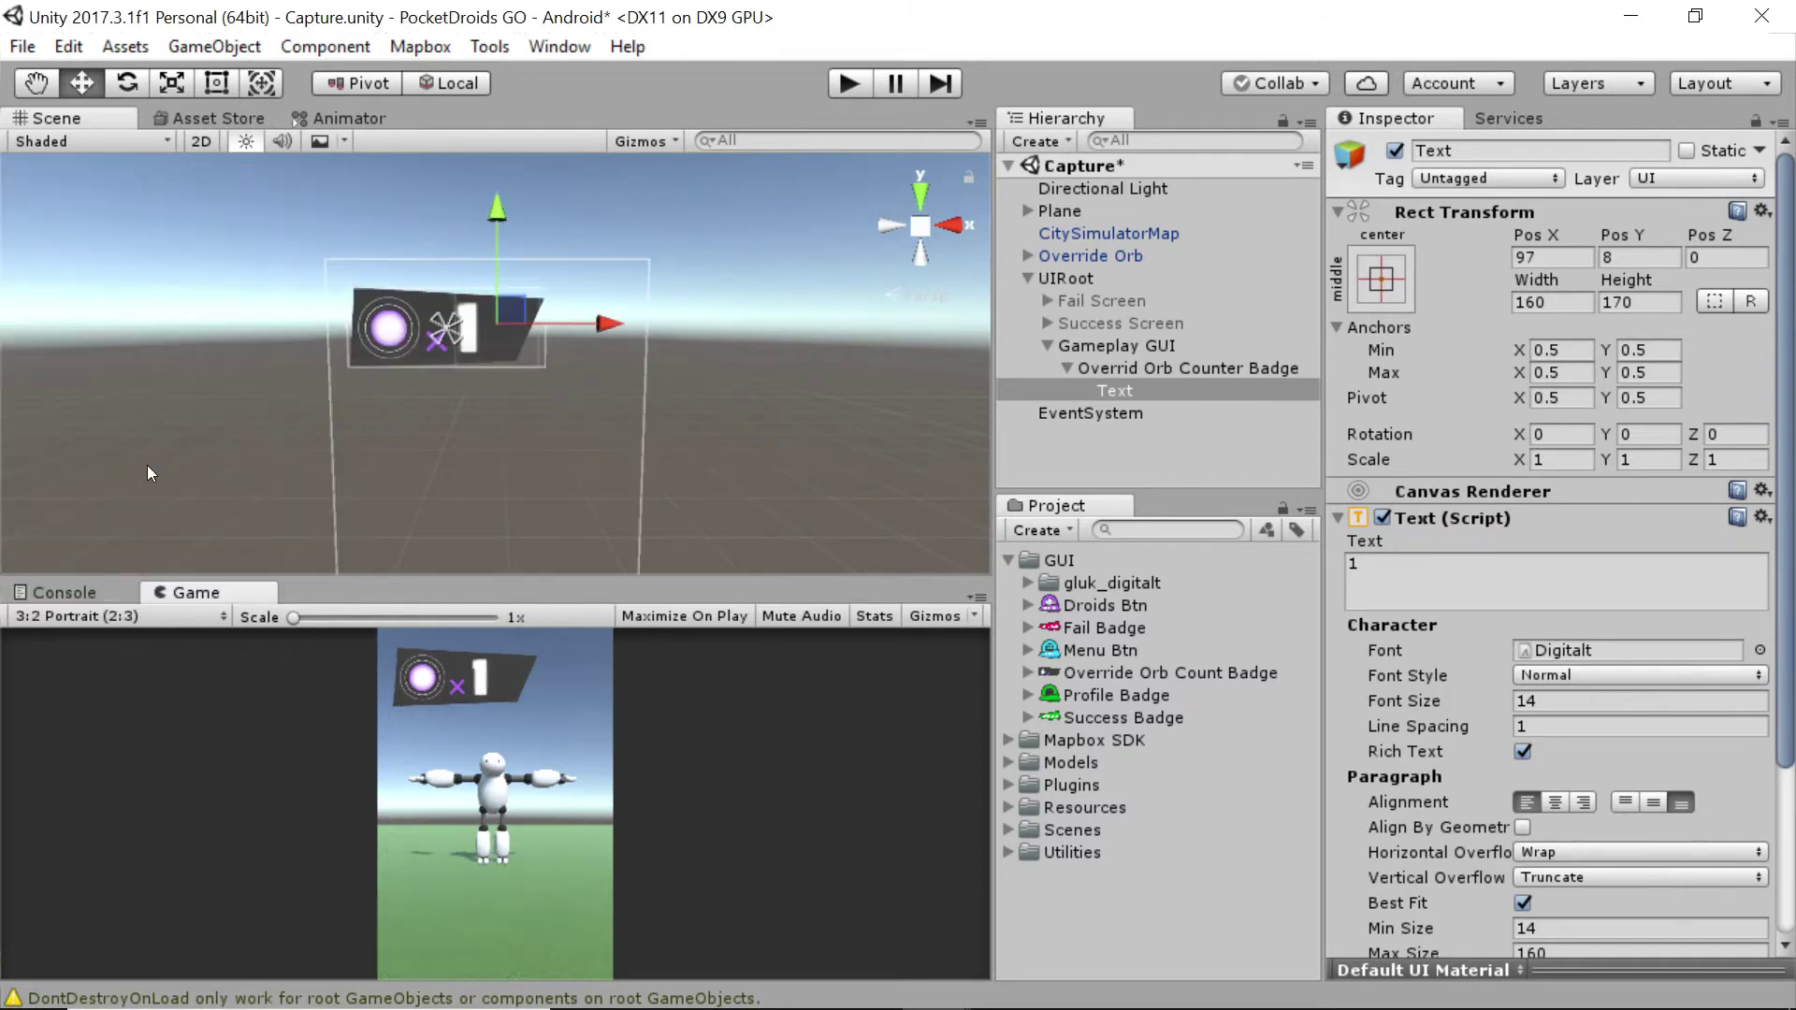
click(122, 615)
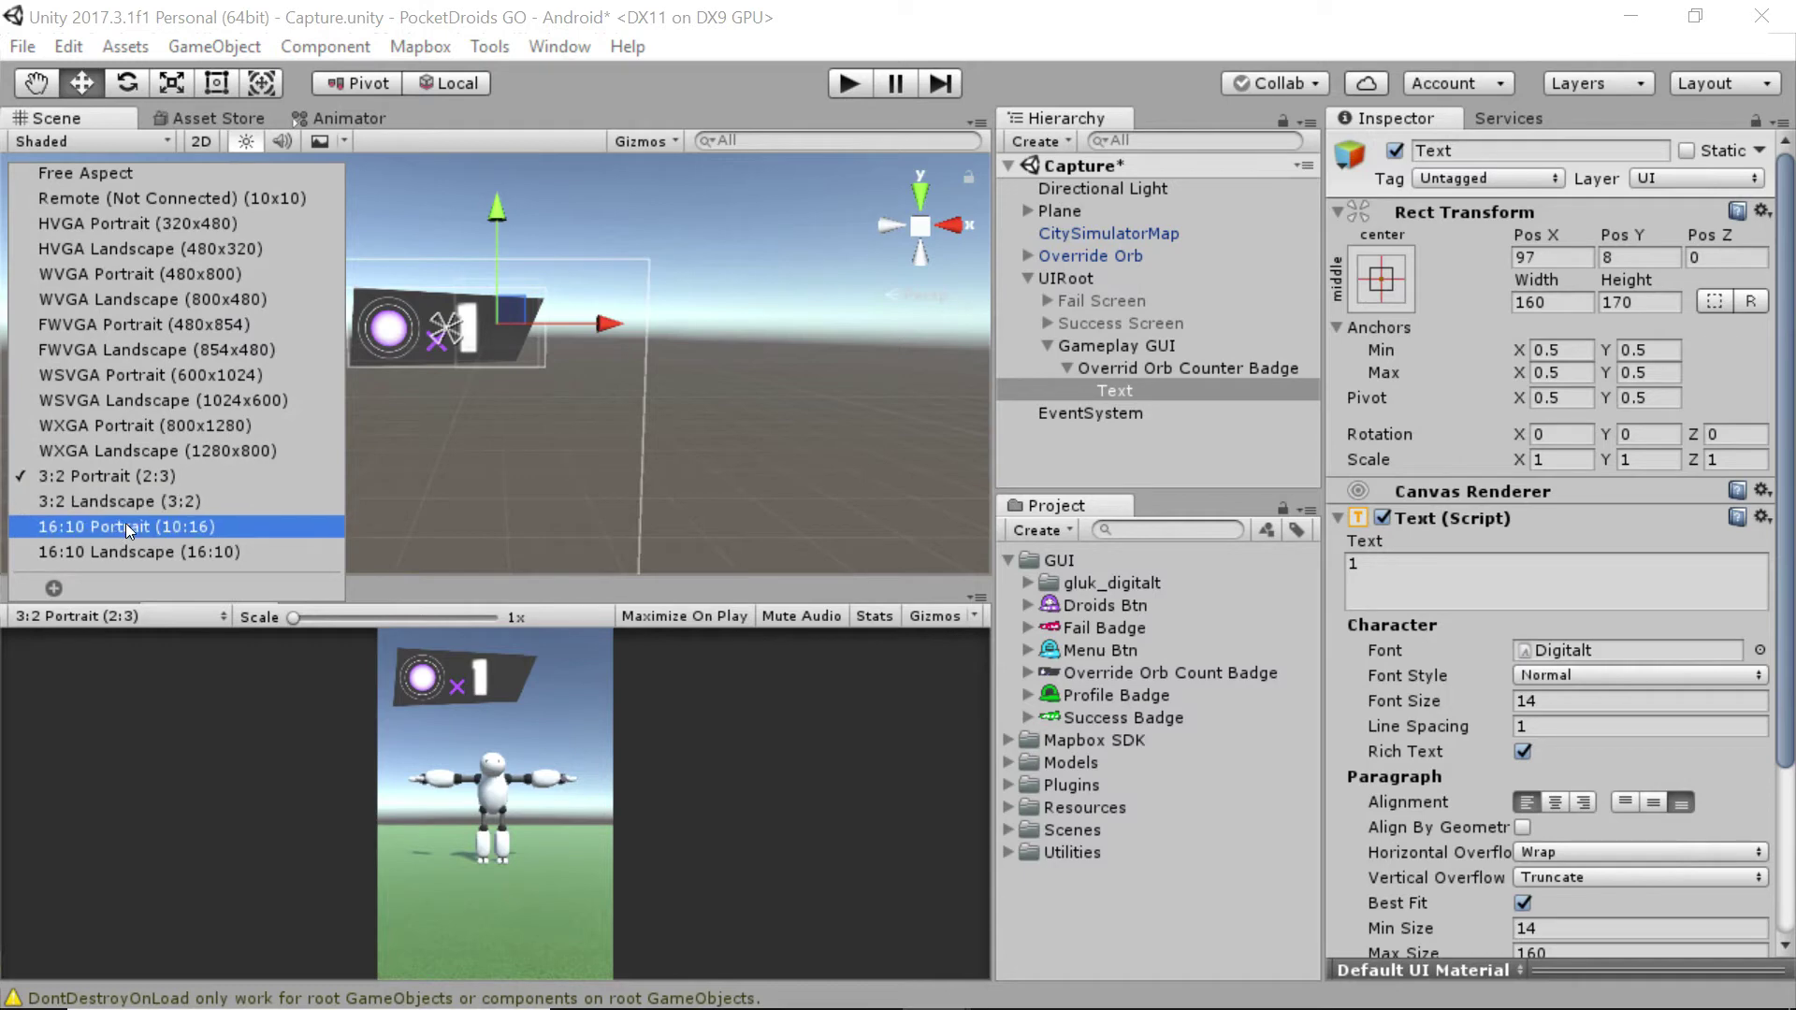
click(126, 524)
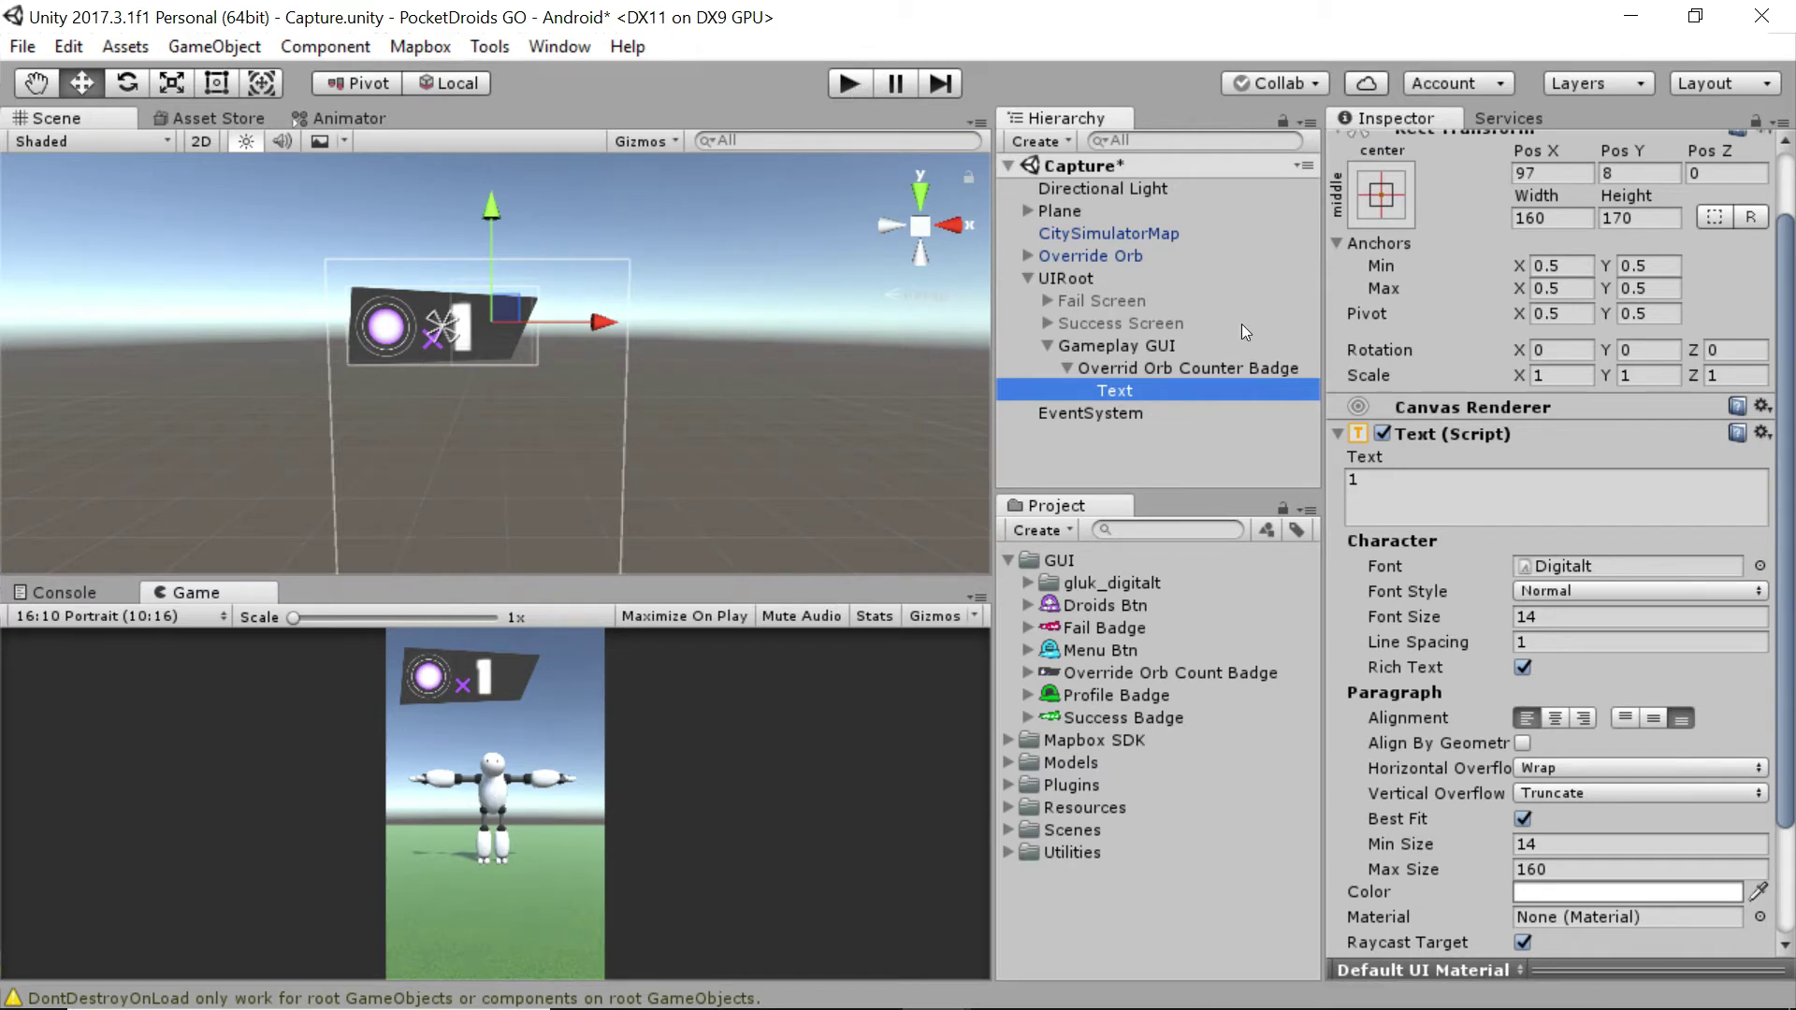
- Play-test the capture scene by throwing override orbs at the droid with the badge displayed, and stop play mode
click(840, 83)
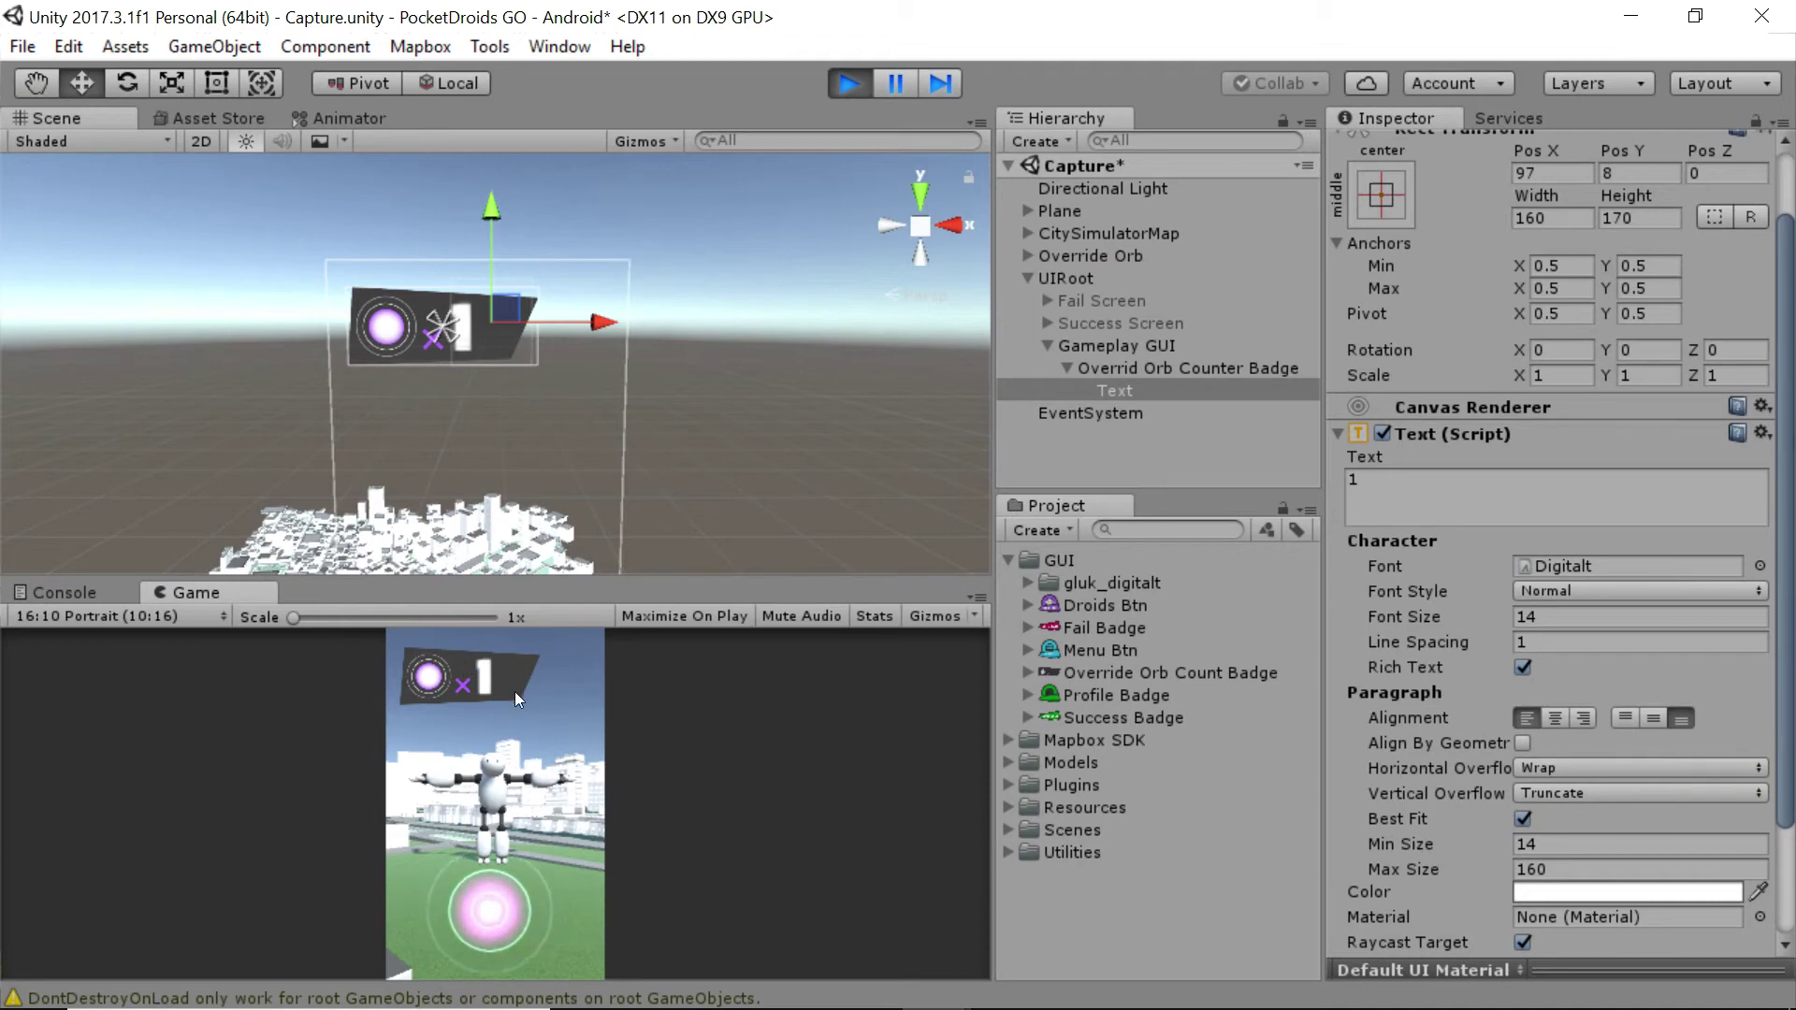
drag(489, 913, 541, 627)
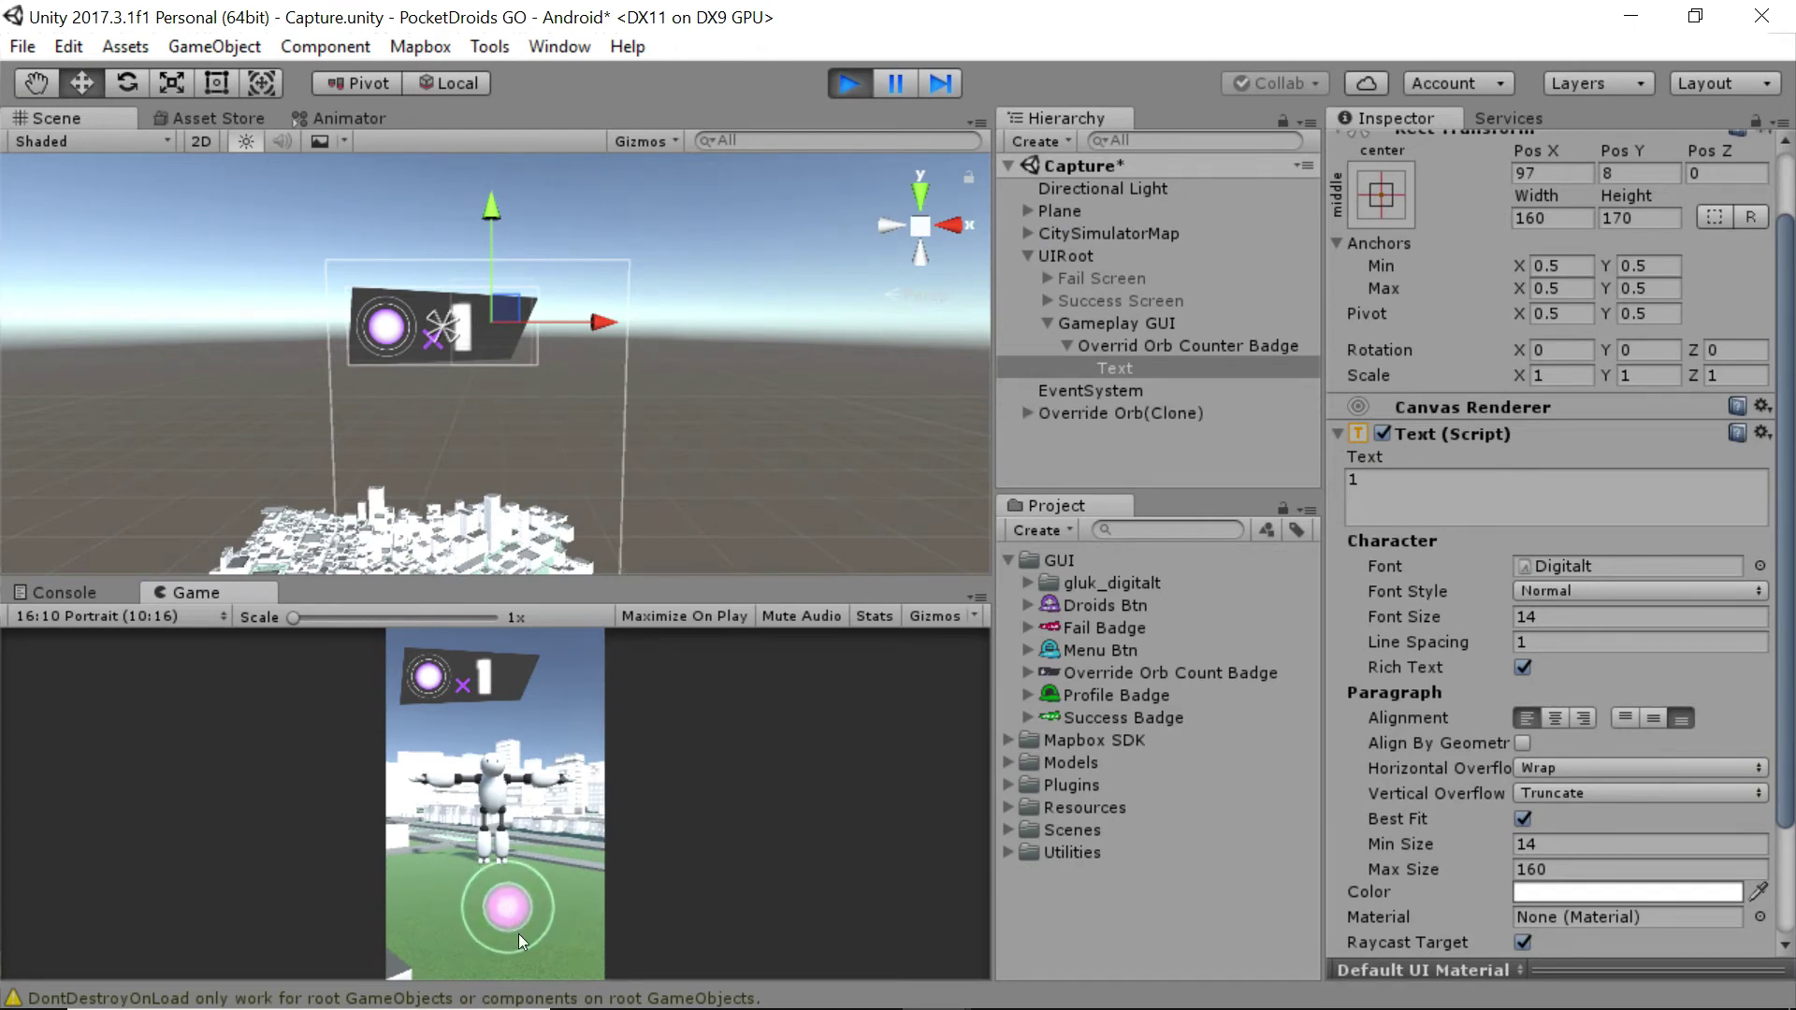
drag(519, 934, 523, 814)
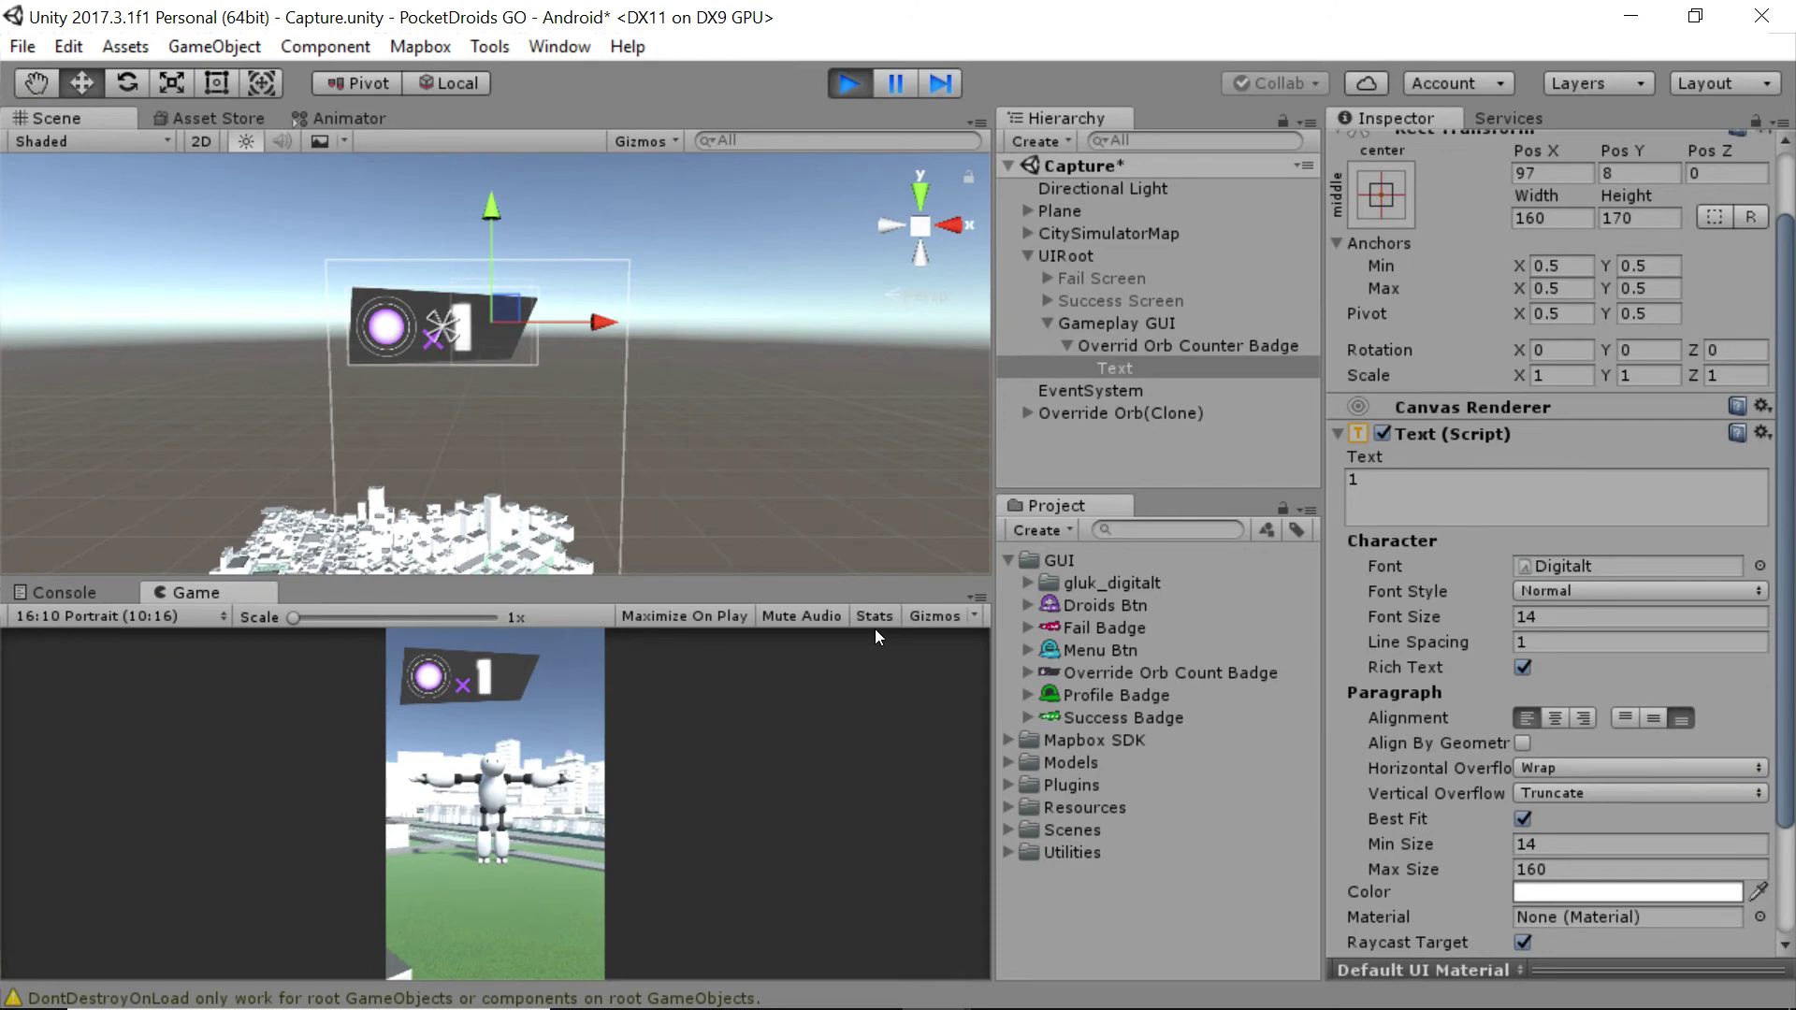
click(857, 84)
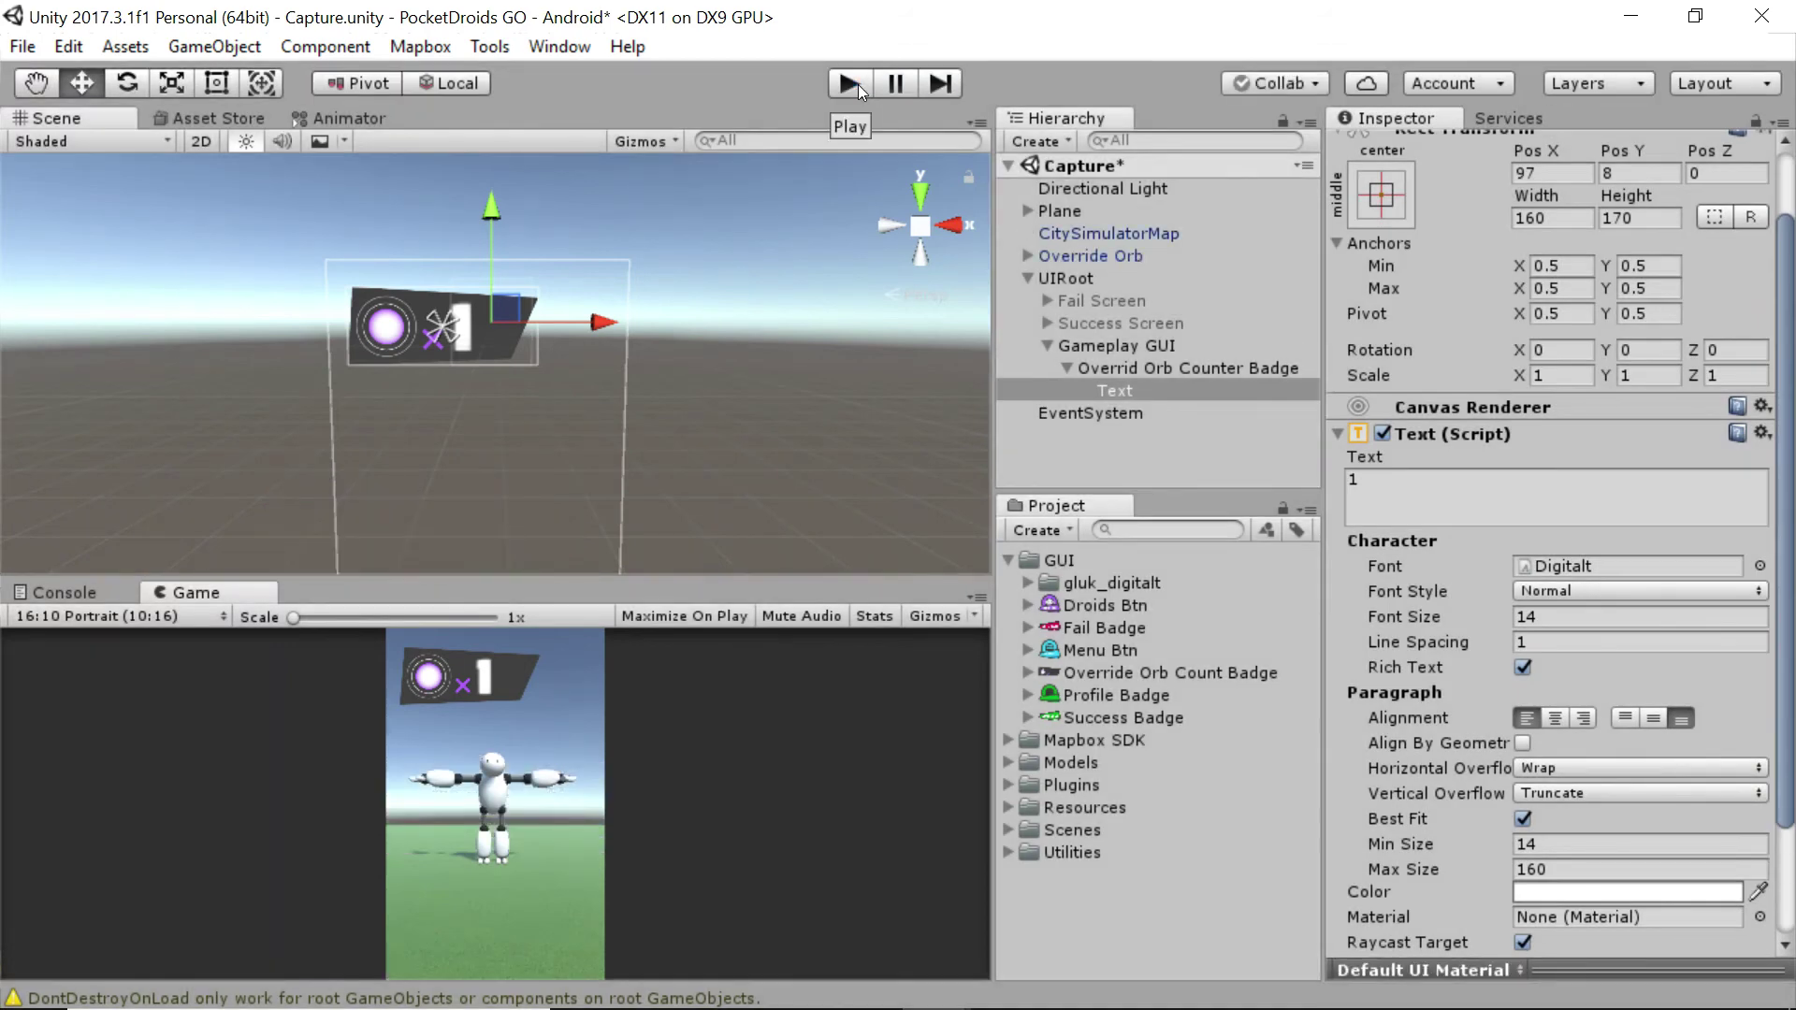
- Collapse the Gameplay GUI object in the hierarchy and save the Capture scene
click(1047, 347)
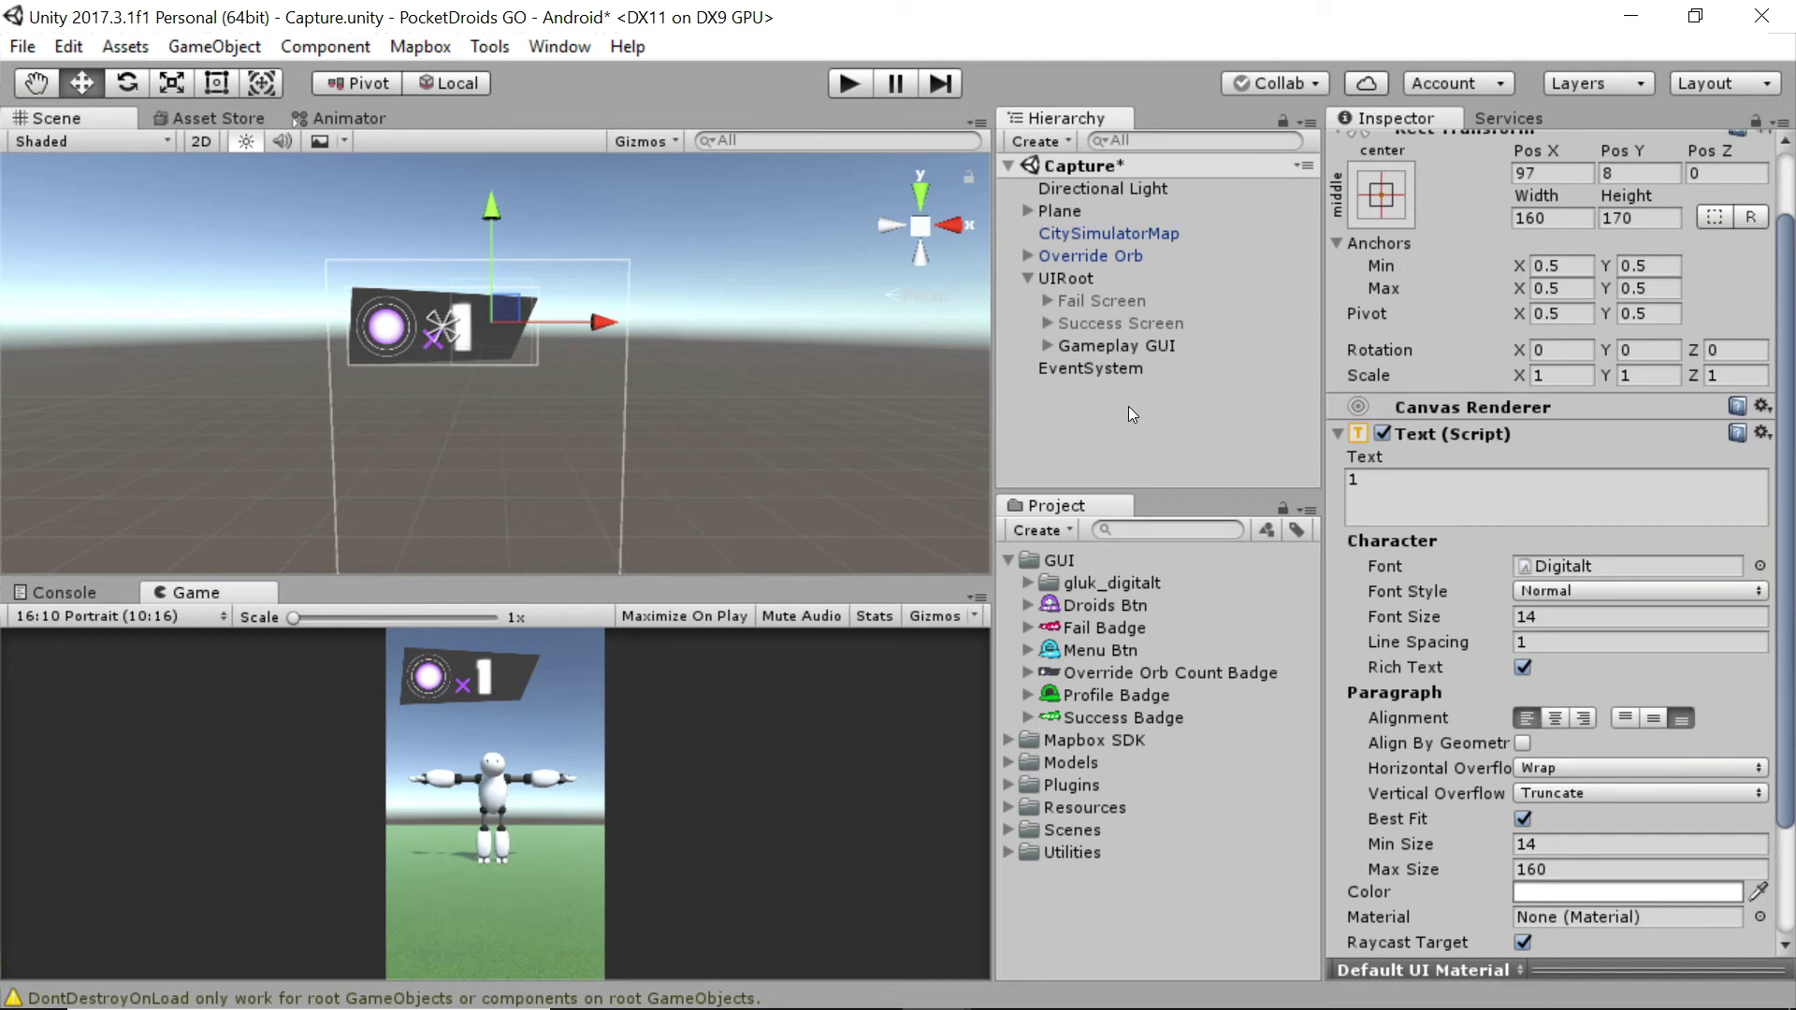
key(ctrl+s)
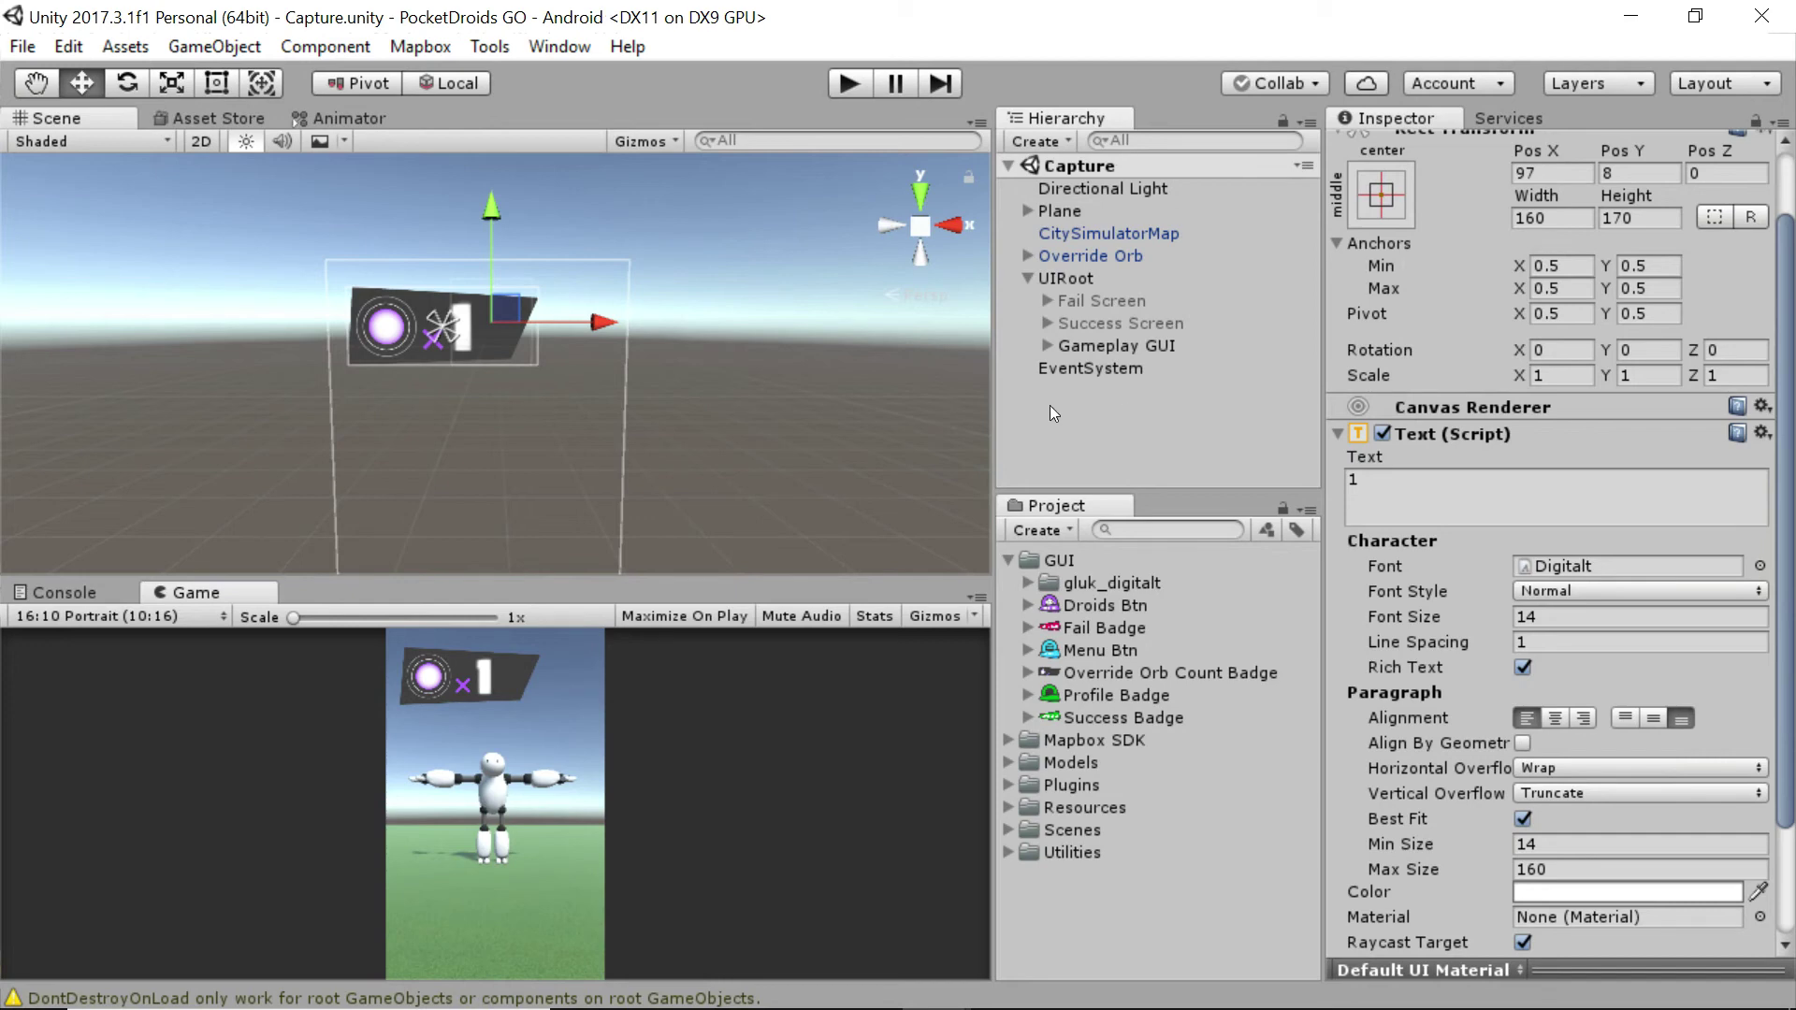